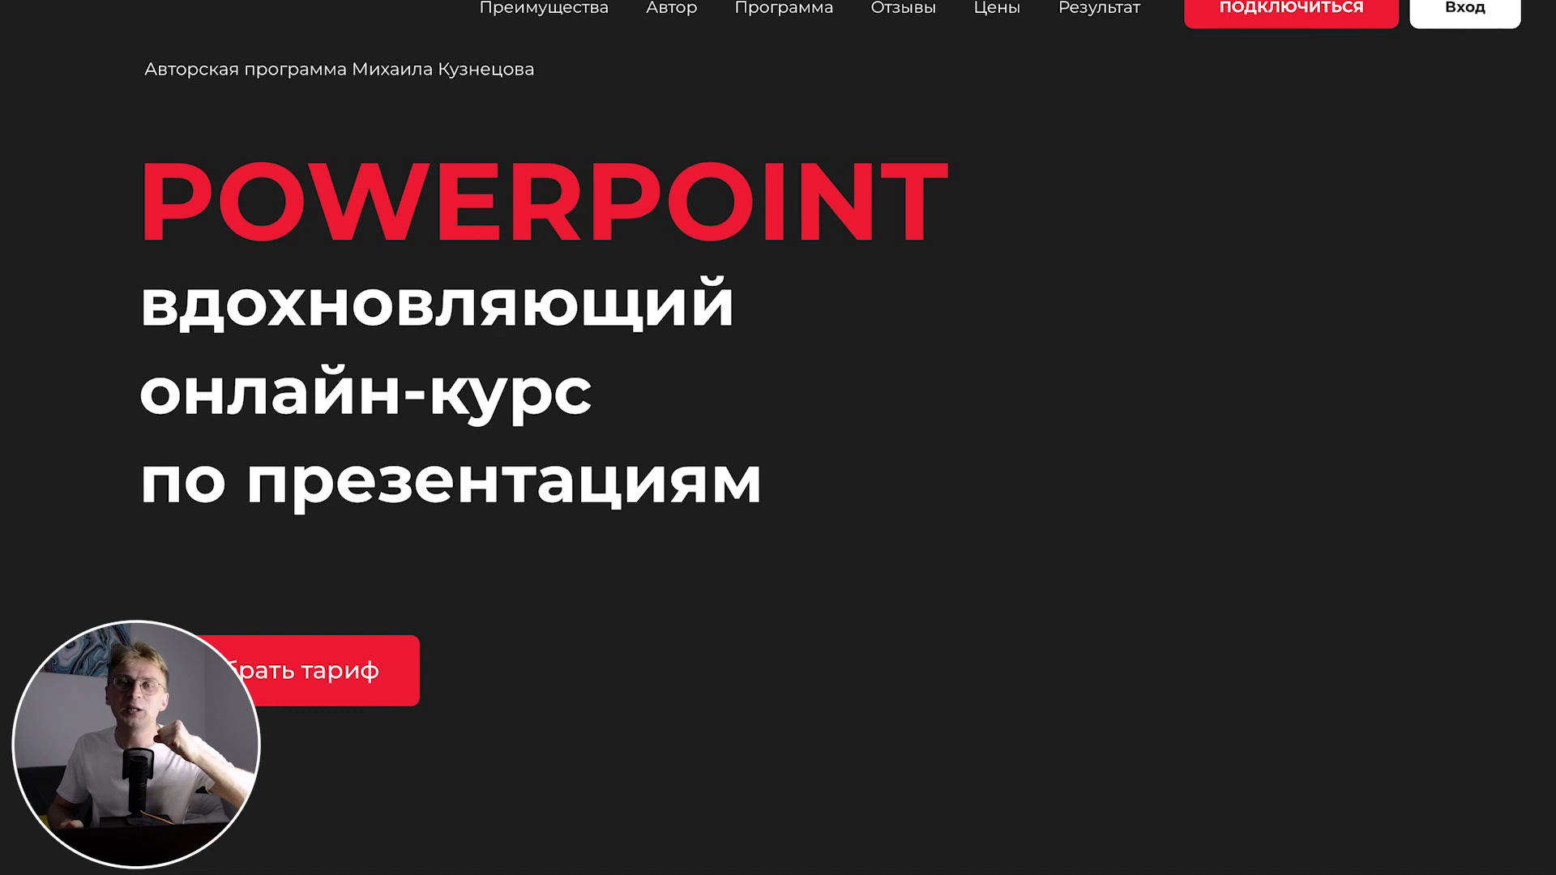
- Move the Lionelofparis title box higher and slightly left on slide 2
scroll(807, 460, "down", 8)
scroll(806, 460, "down", 4)
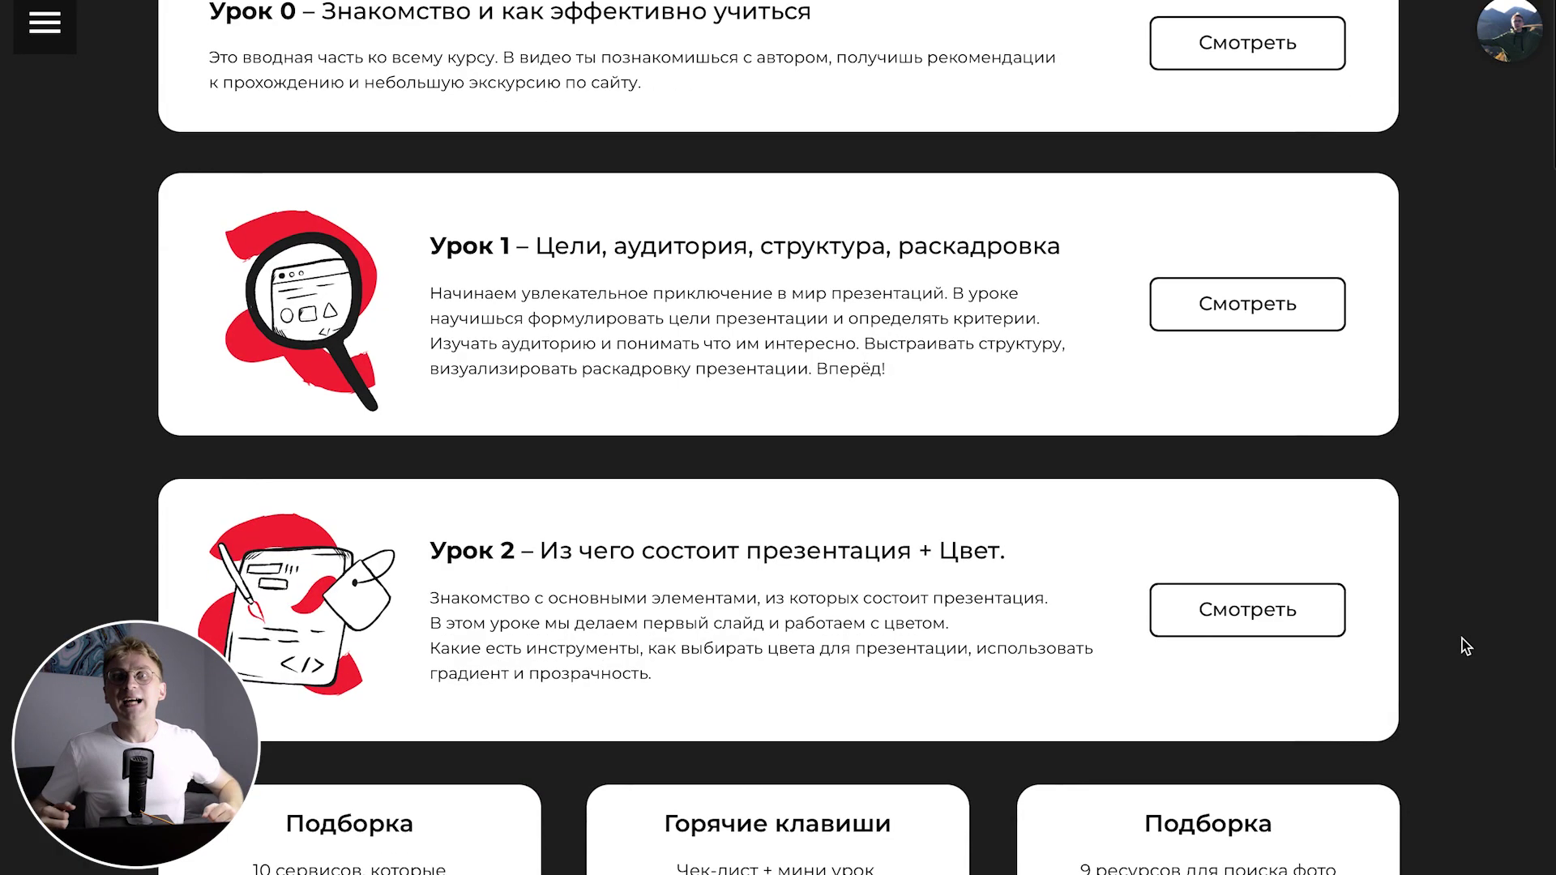
scroll(1462, 639, "down", 2)
scroll(1462, 639, "down", 3)
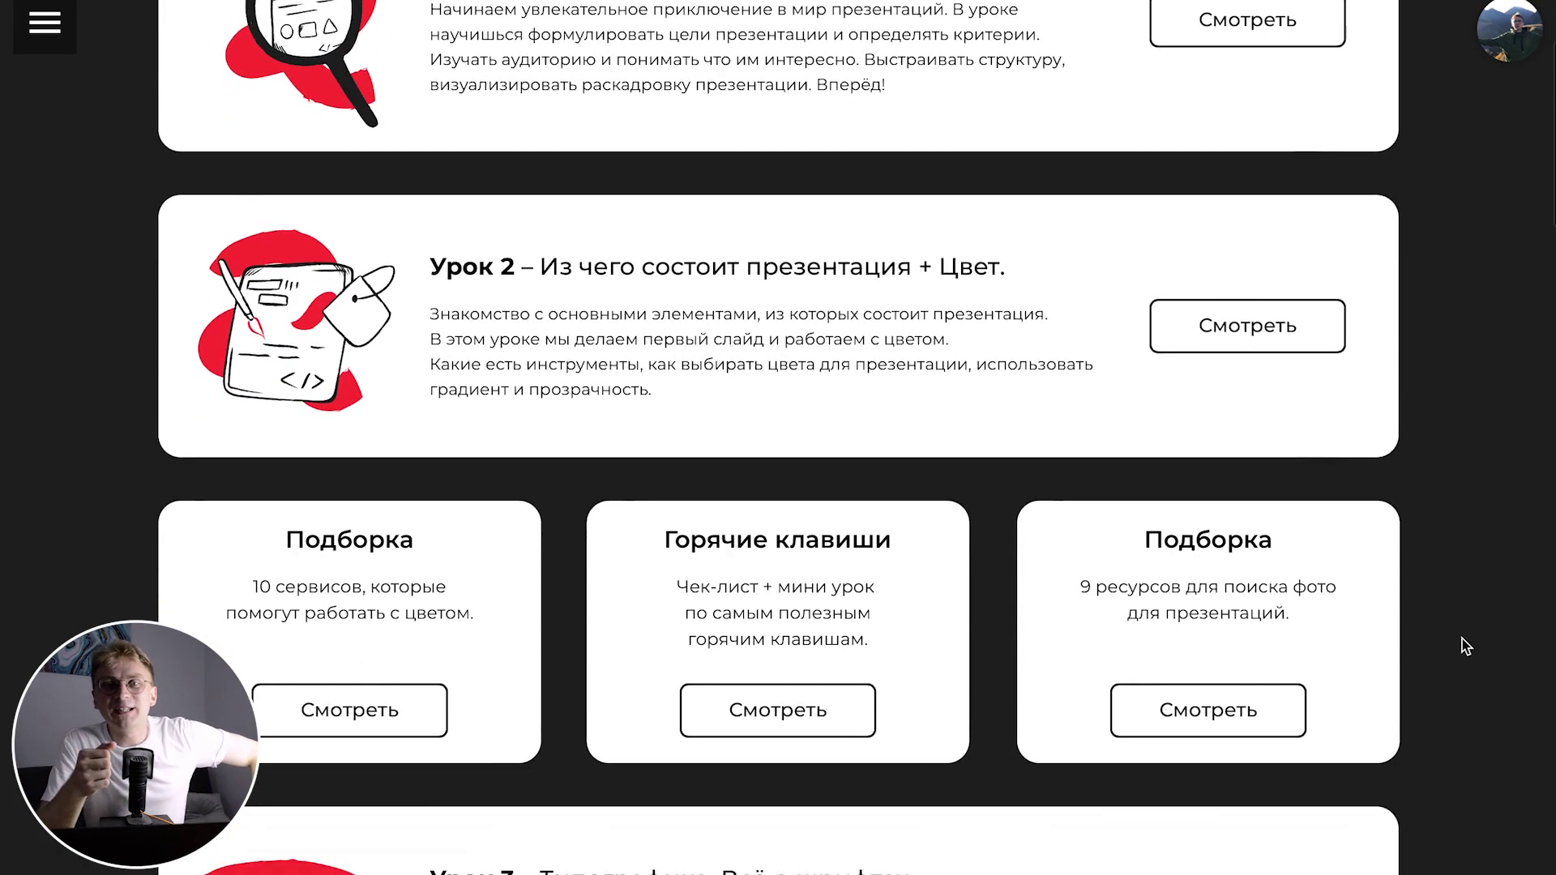
scroll(1462, 639, "down", 3)
scroll(1462, 639, "down", 1)
scroll(1462, 639, "down", 3)
scroll(1463, 639, "down", 3)
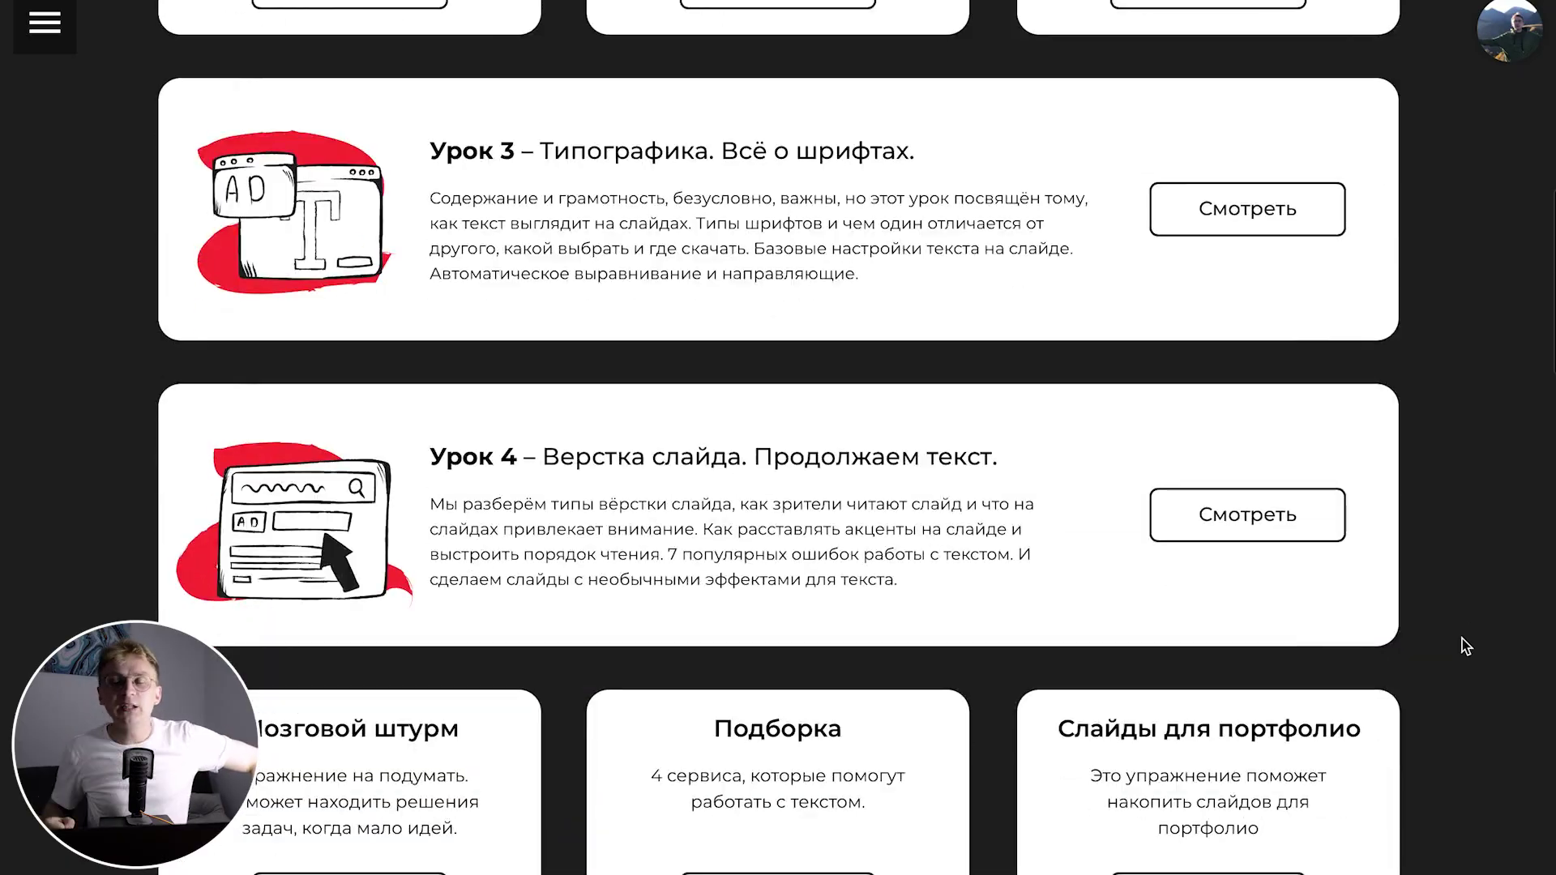
scroll(1463, 646, "down", 3)
scroll(1462, 646, "down", 2)
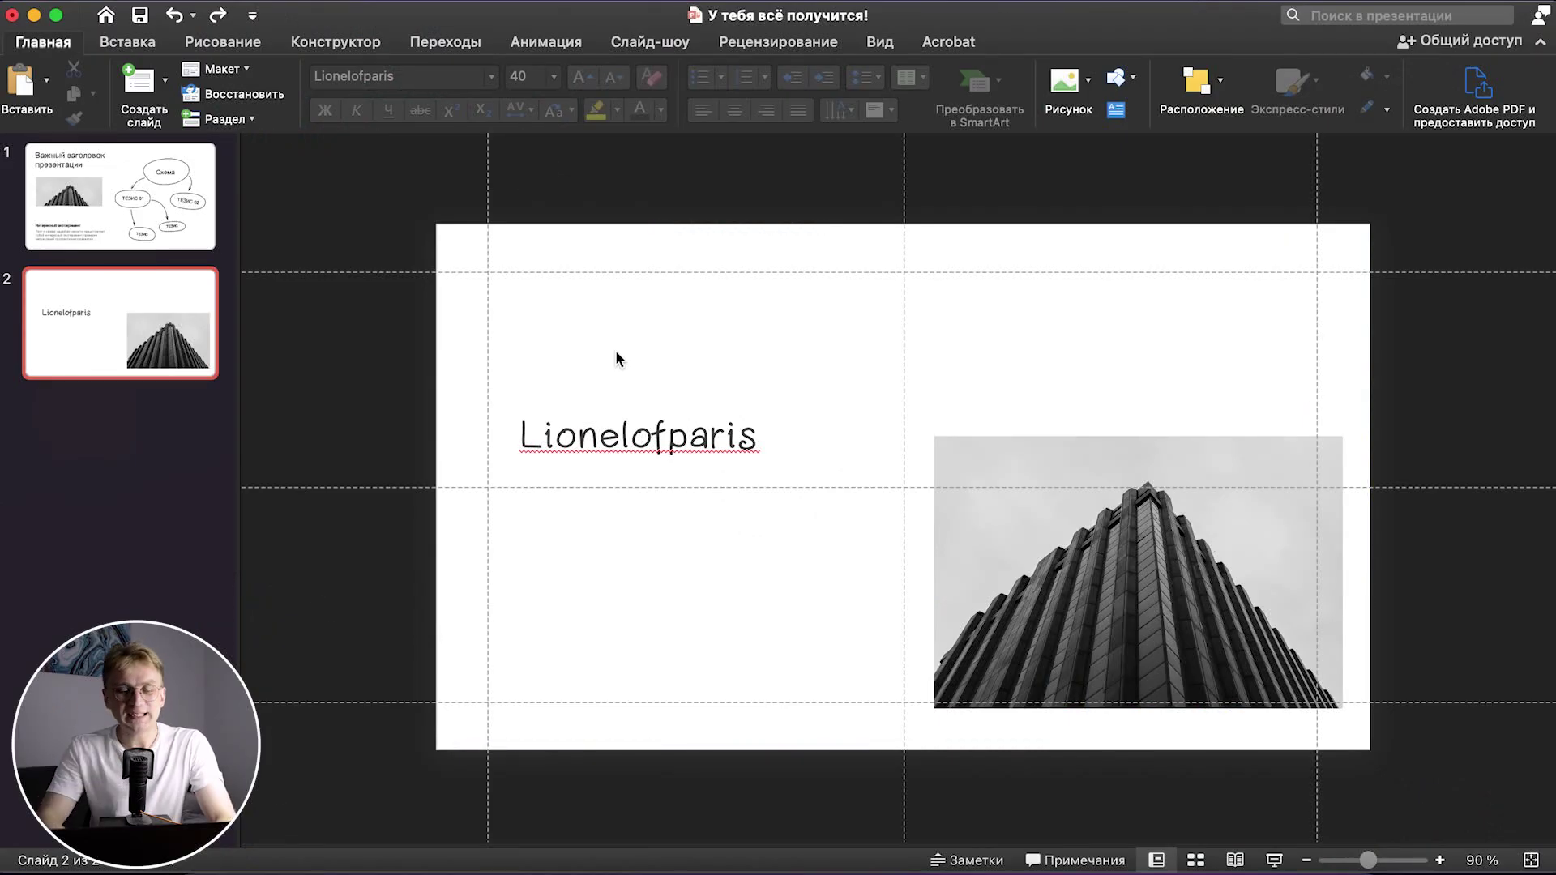
left_click_drag(642, 467, 665, 370)
left_click_drag(540, 338, 785, 342)
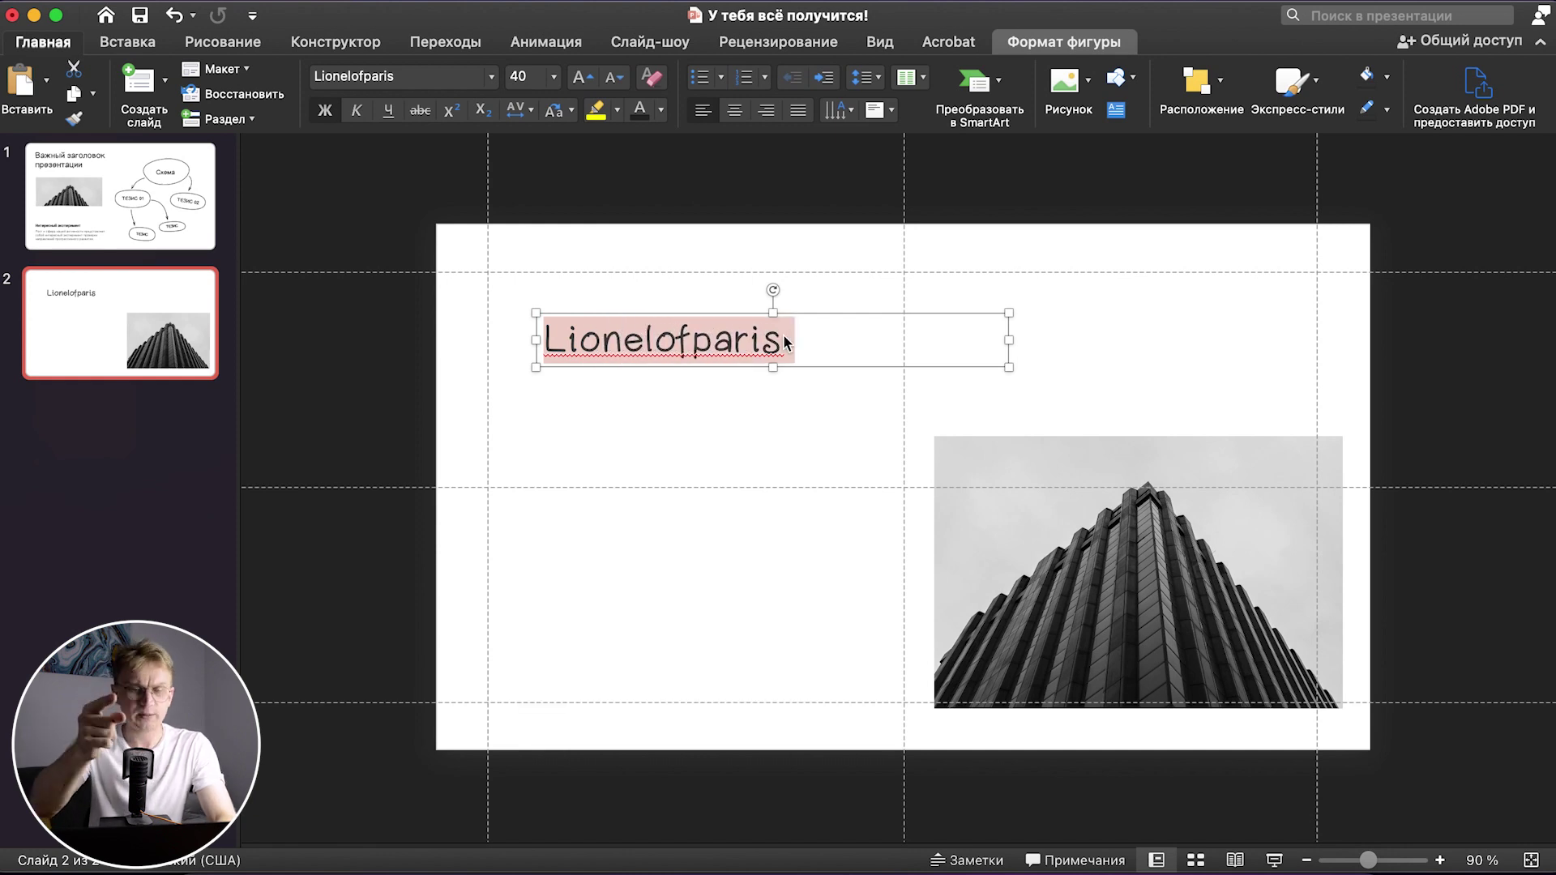
left_click_drag(699, 375, 667, 376)
- Drag the building photo off the slide
left_click(1025, 497)
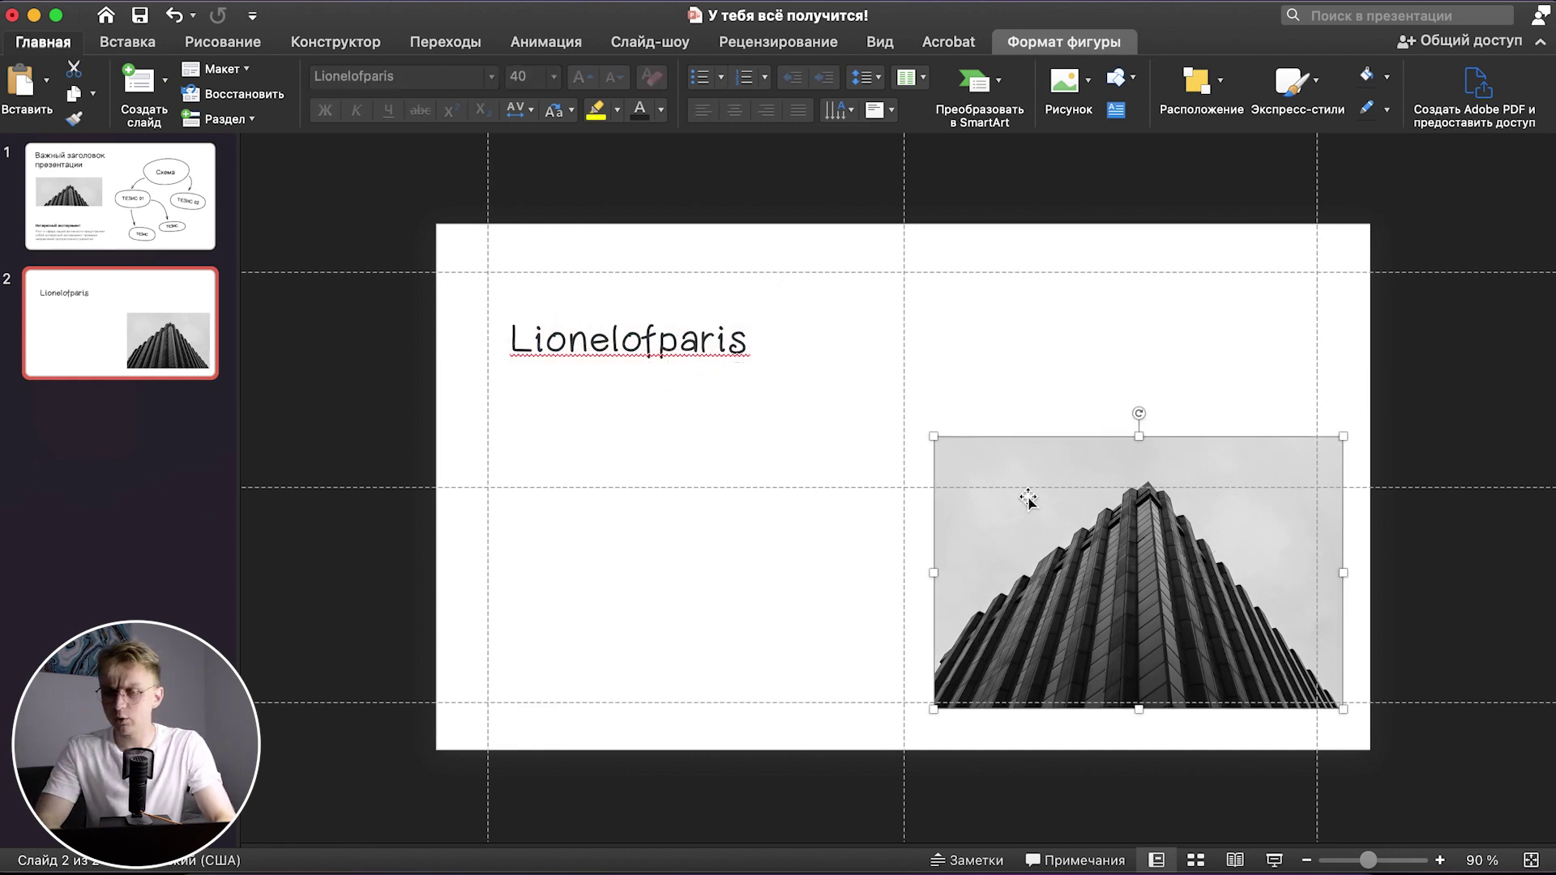
scroll(1272, 542, "down", 5)
left_click_drag(1160, 545, 267, 444)
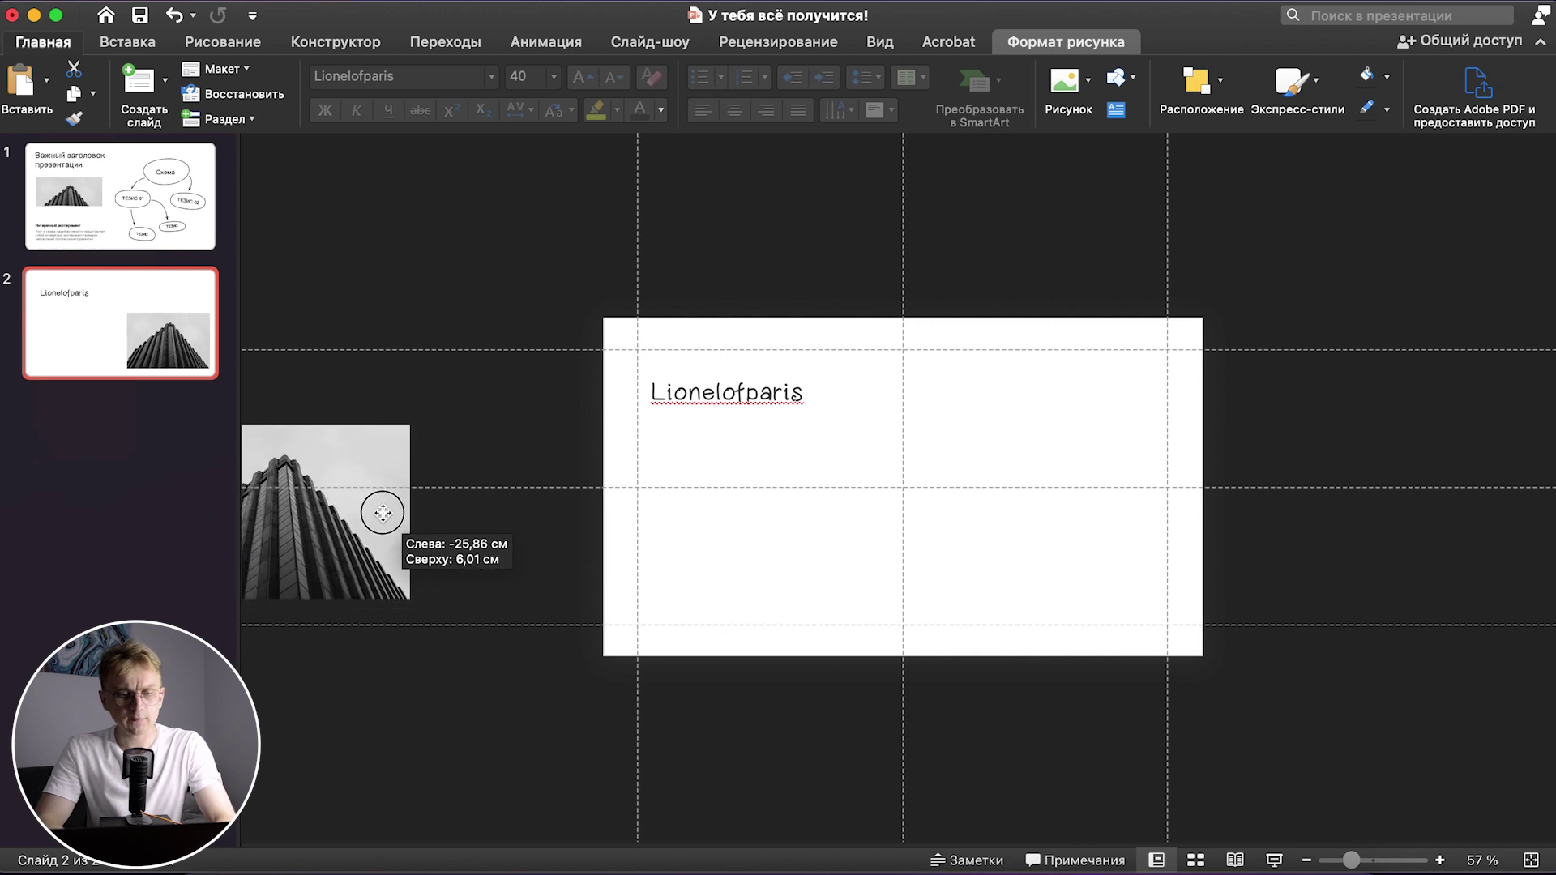
scroll(634, 440, "up", 3)
scroll(633, 440, "up", 3)
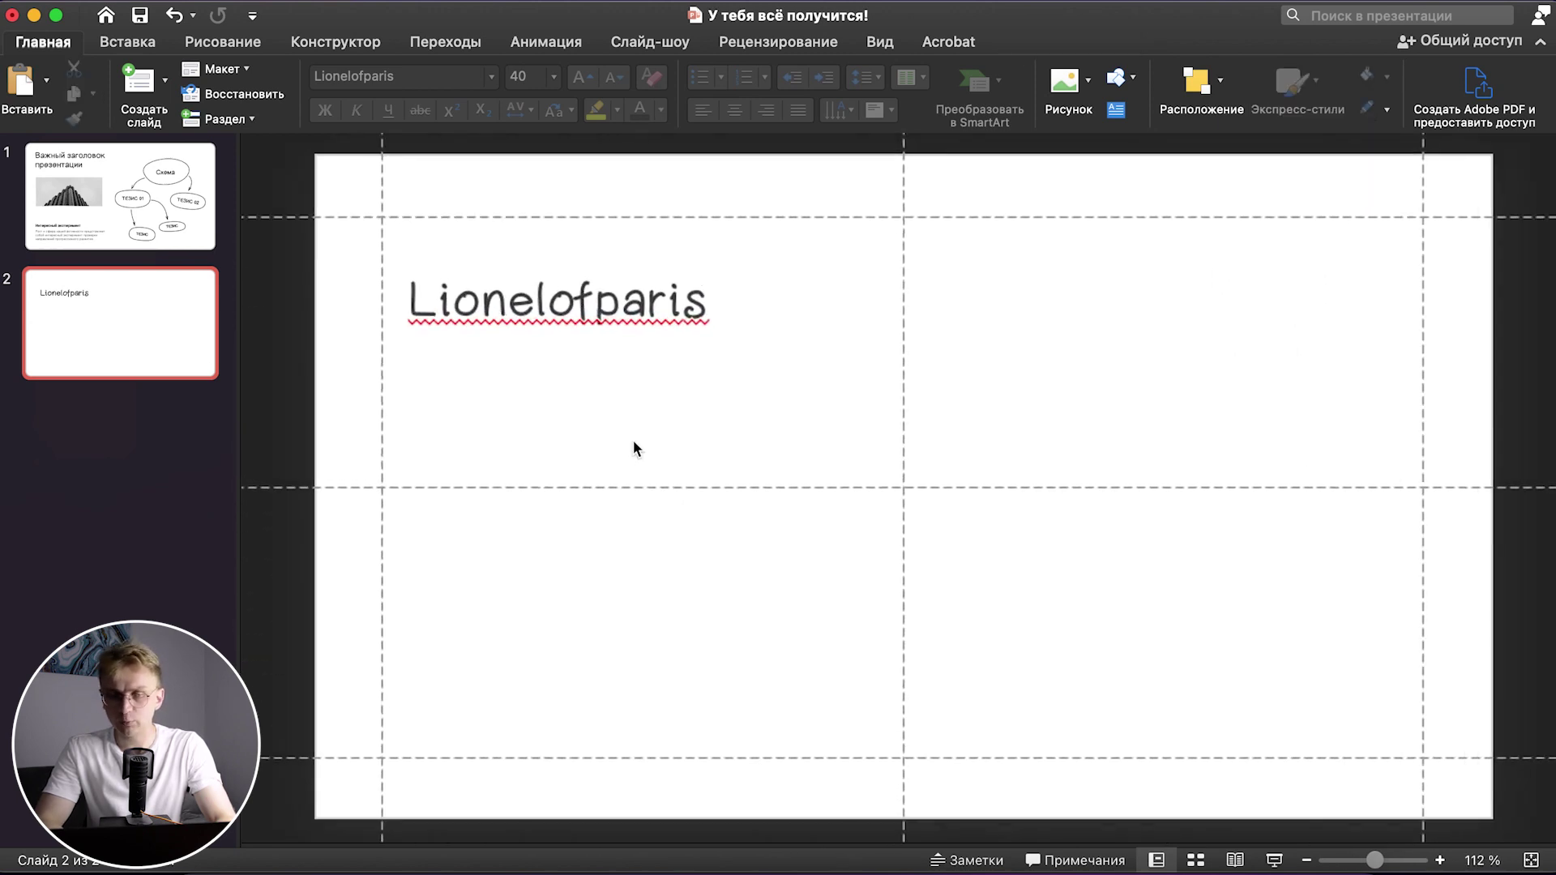
- Retitle the box 'Важный заголовок презентации' and move it to the top-left guides
double_click(559, 306)
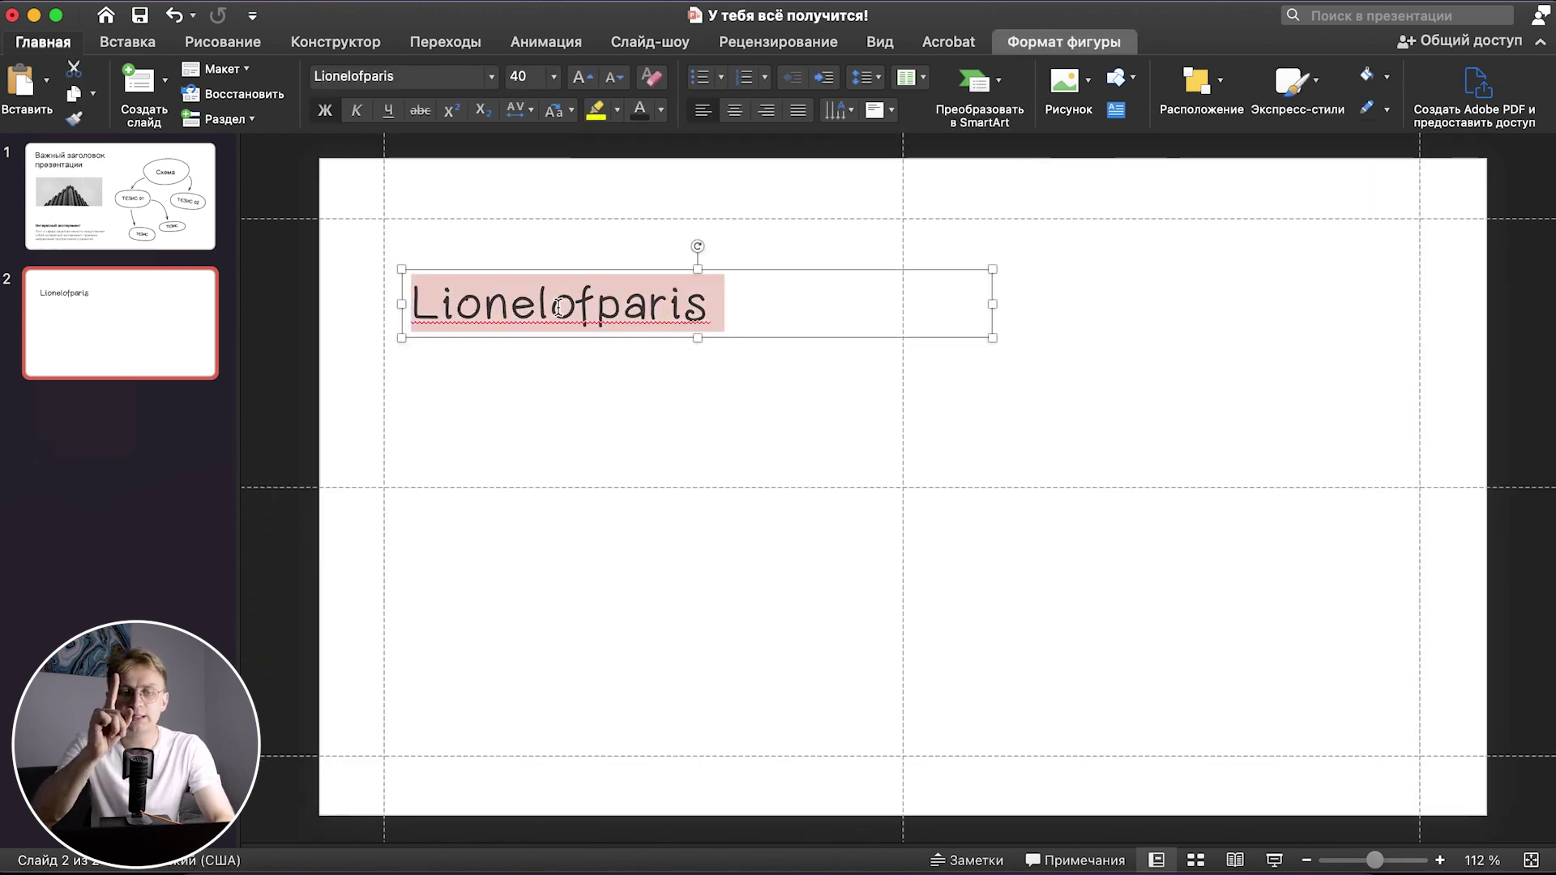
type("Ba")
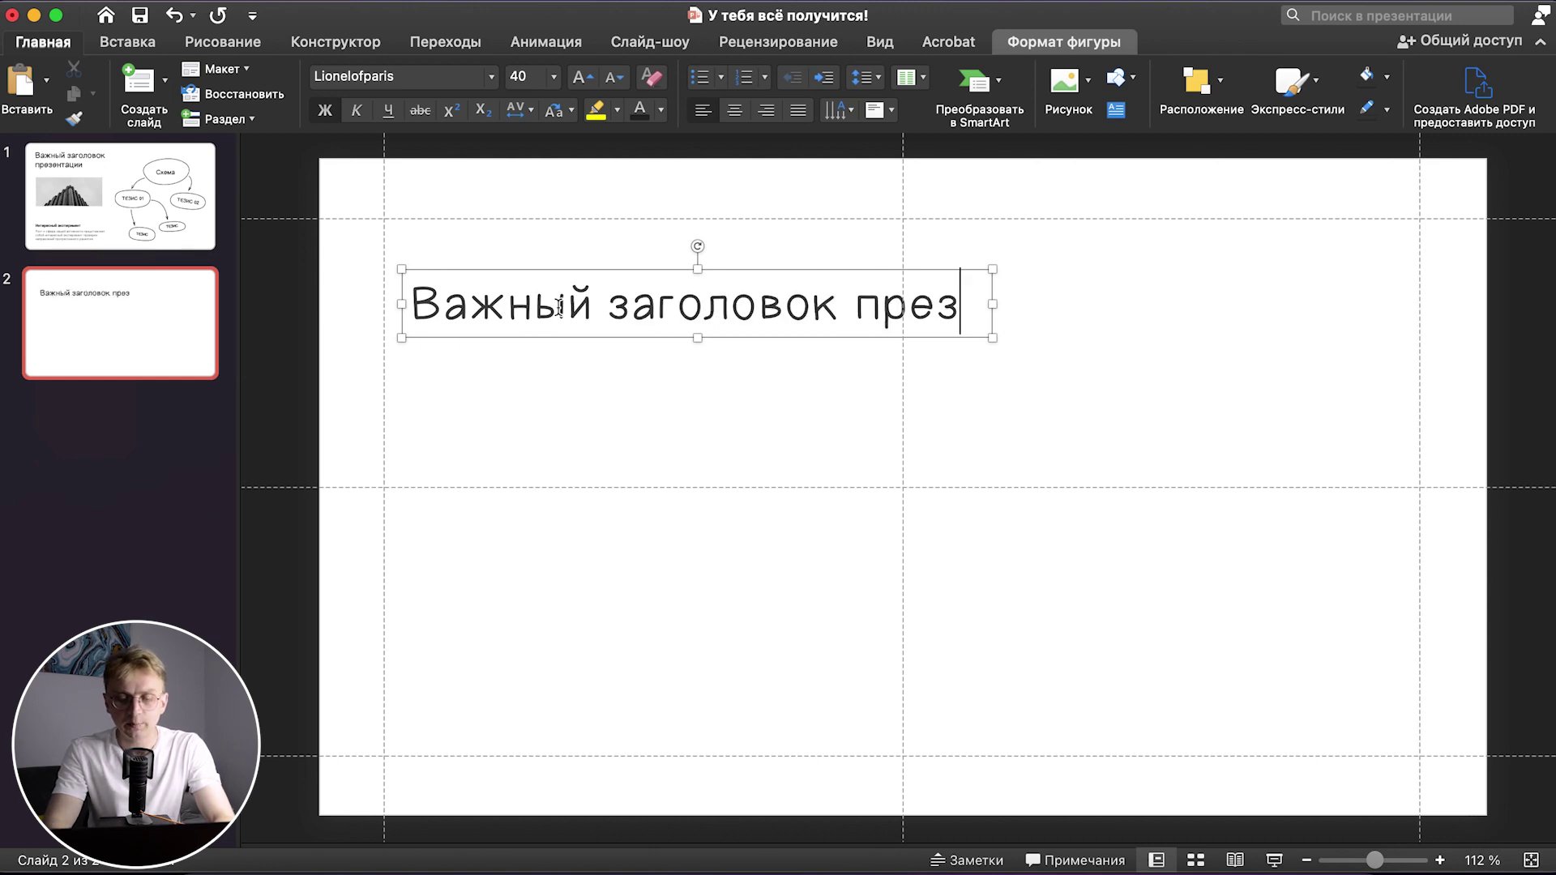
type("ентации")
triple_click(537, 332)
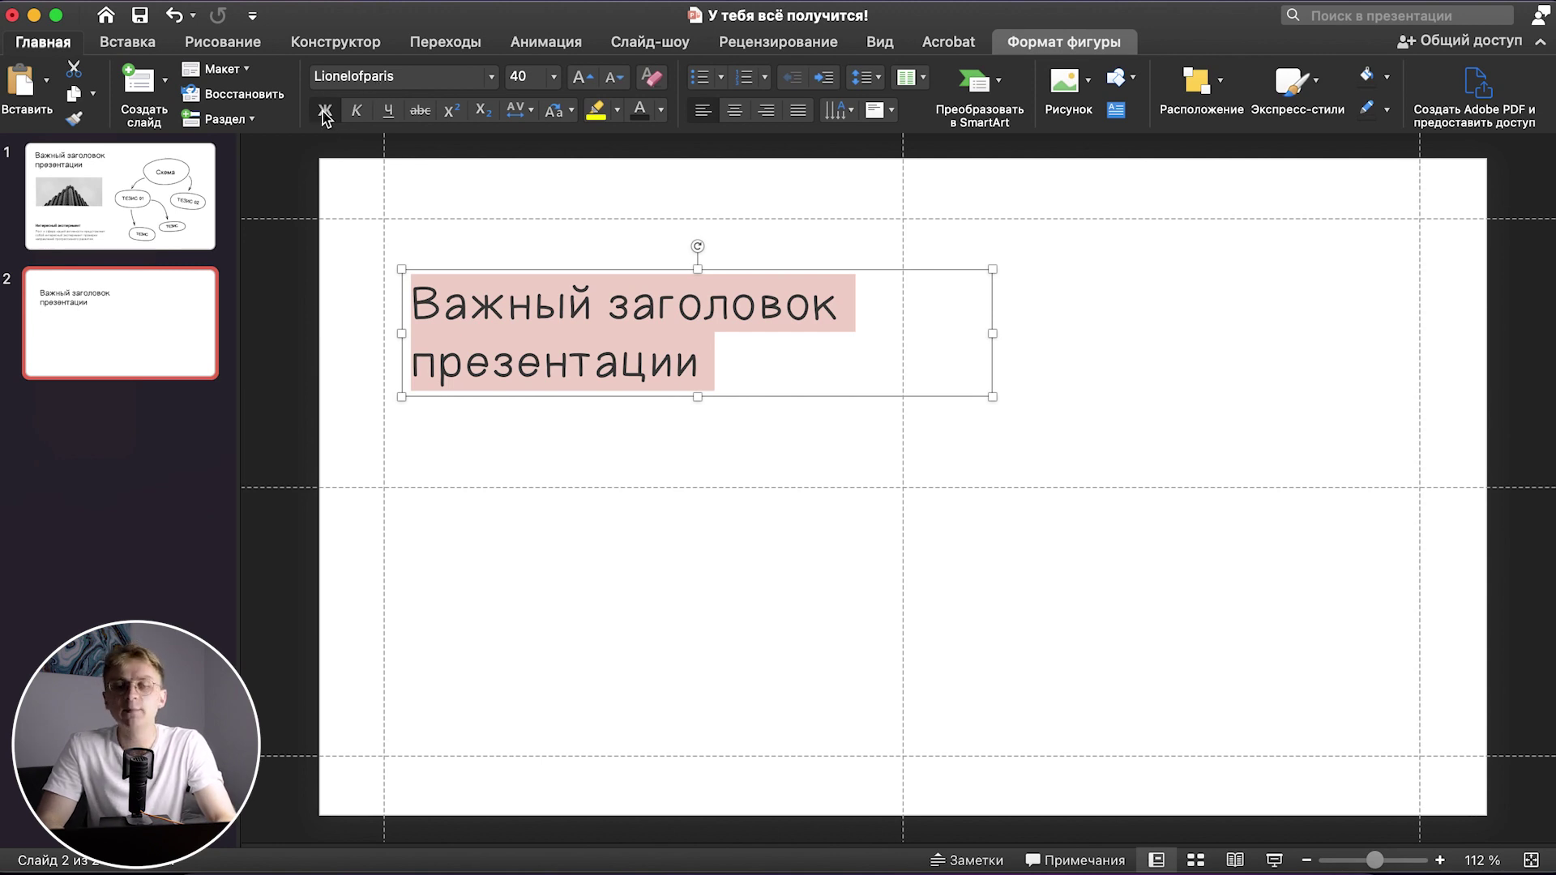
left_click(632, 588)
left_click(632, 313)
left_click_drag(575, 399, 555, 332)
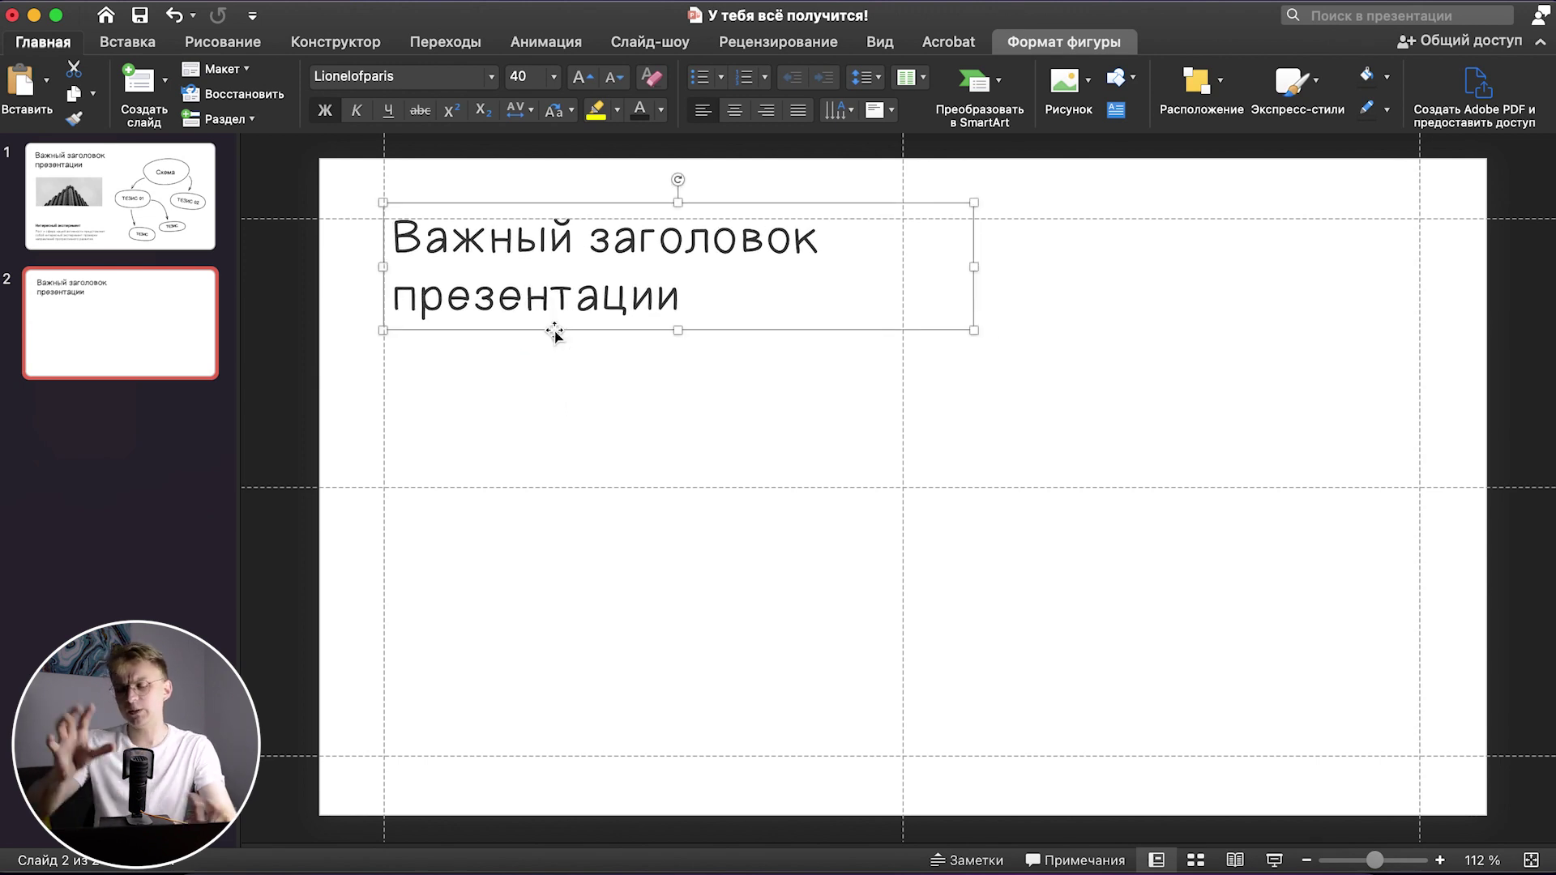
key("Left")
key("Left")
key("Left")
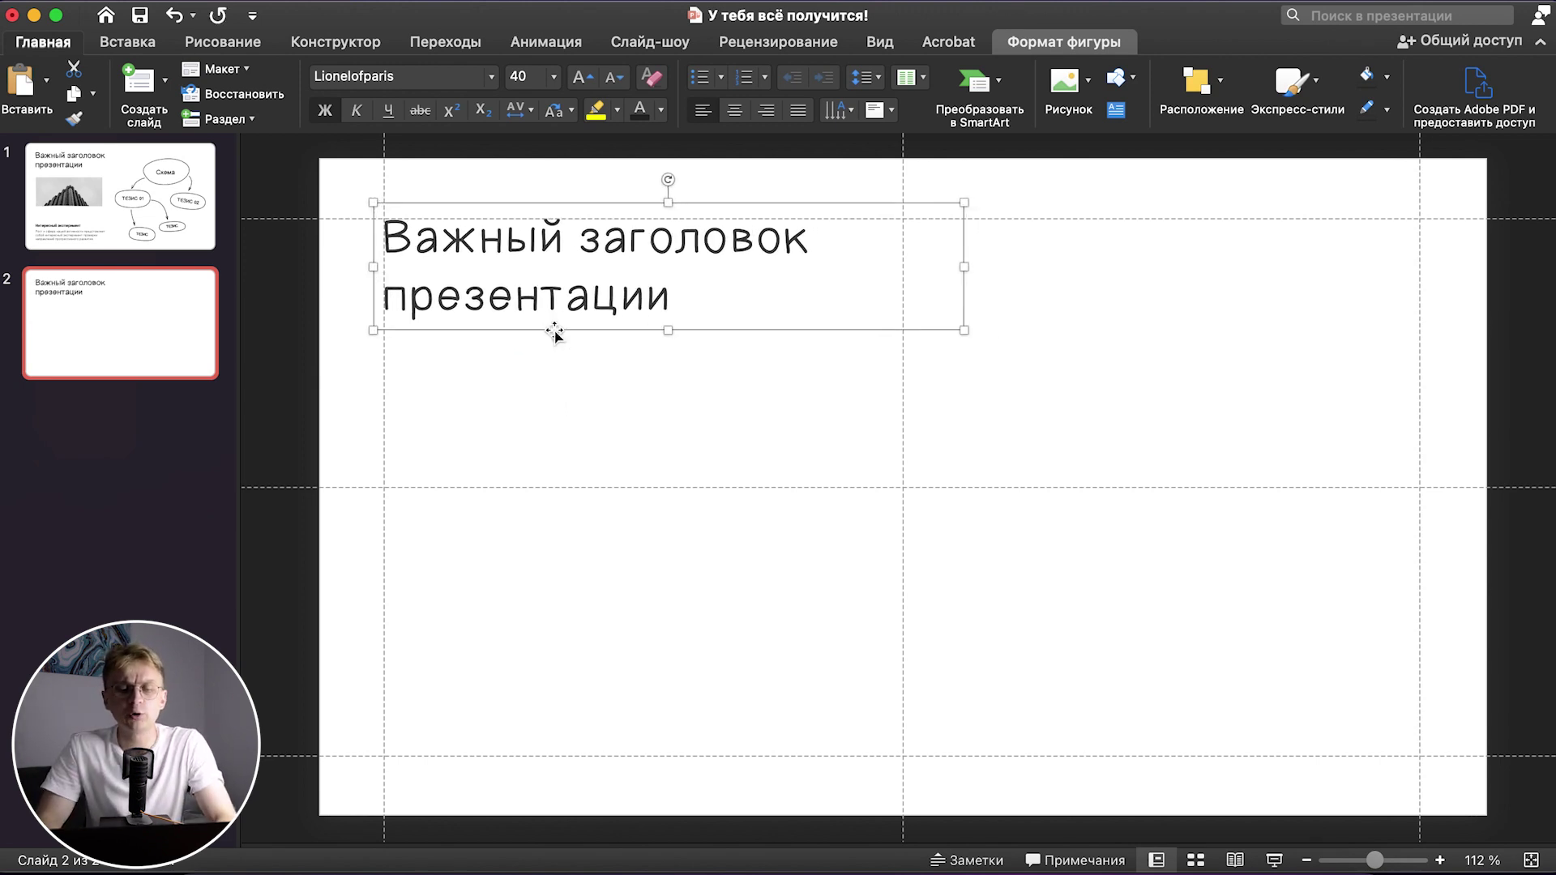
left_click(675, 396)
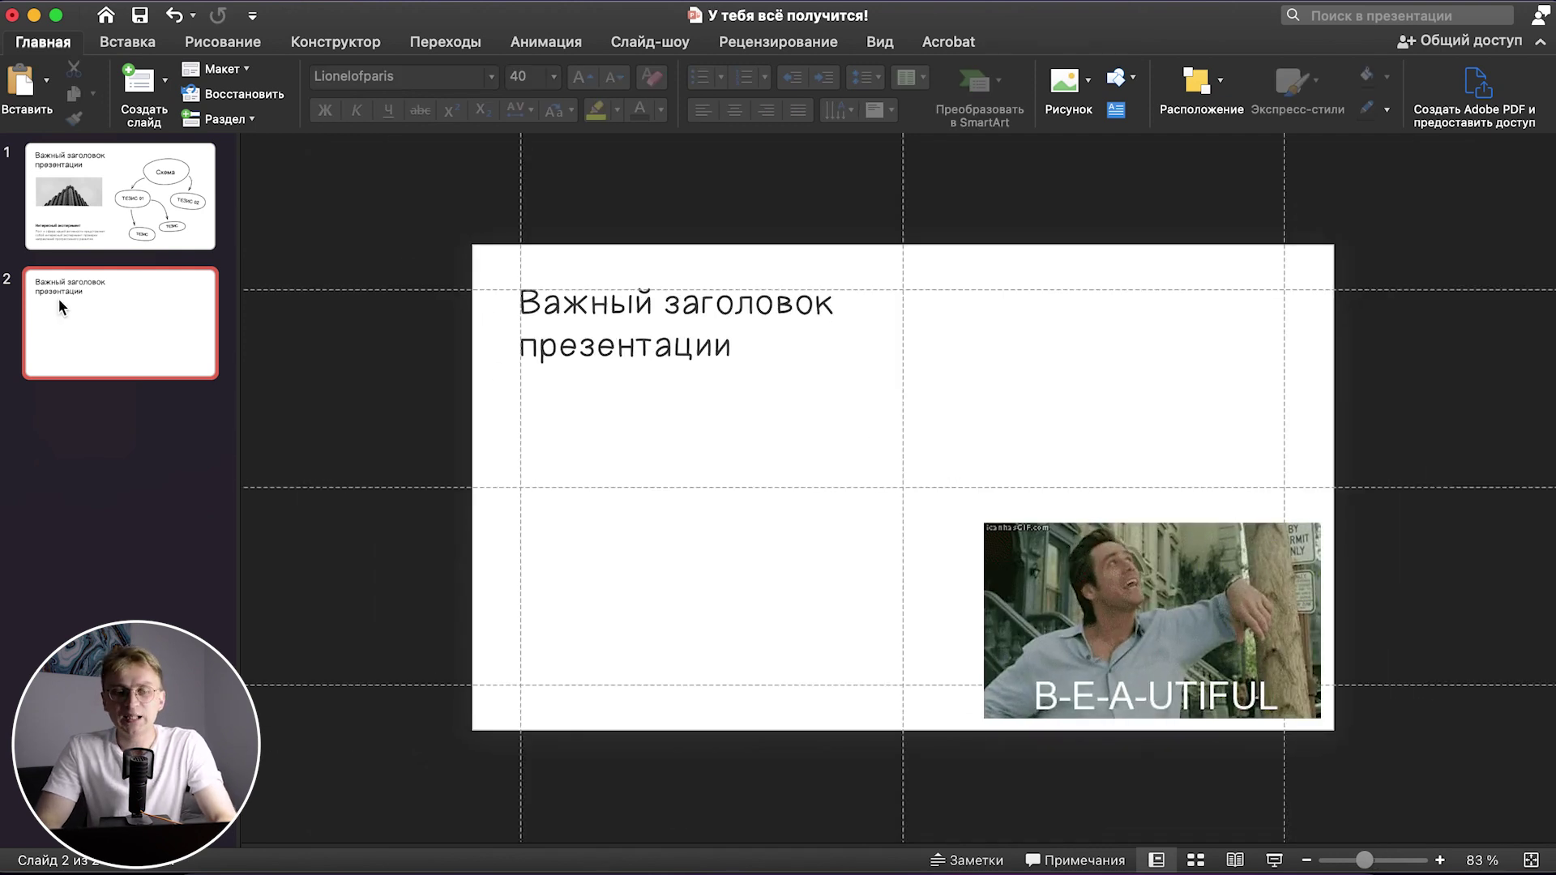
- Draw a blue oval of about 13.49 × 5.13 cm to the right of the title
left_click(130, 44)
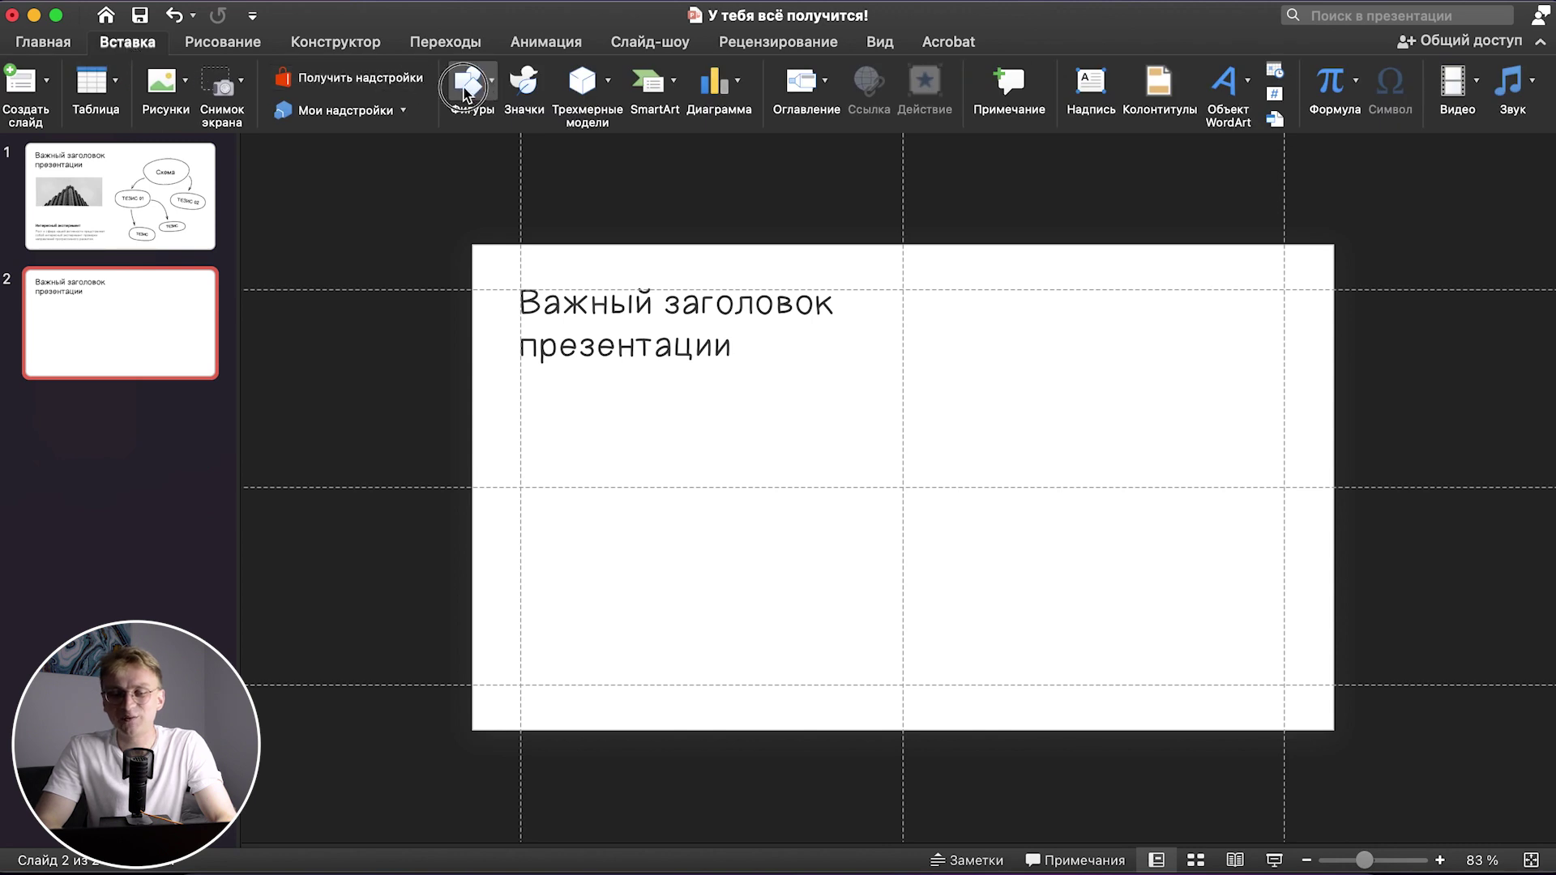
left_click(468, 83)
left_click(615, 156)
mouse_move(921, 341)
left_mouse_down()
mouse_move(1263, 472)
mouse_move(1180, 430)
left_mouse_up()
scroll(1185, 429, "up", 2)
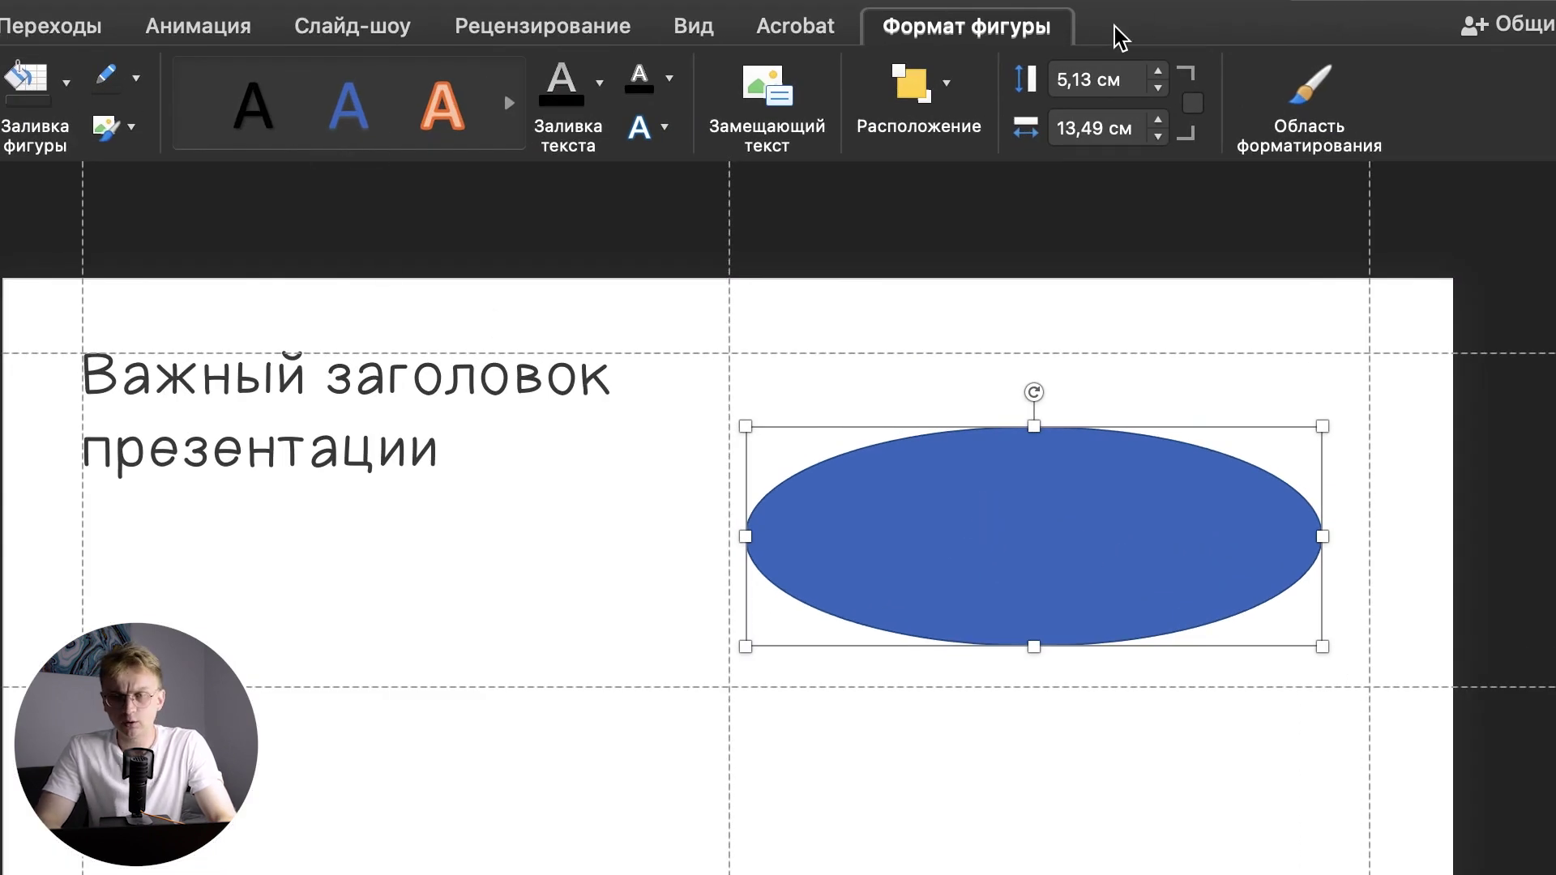
left_click(136, 78)
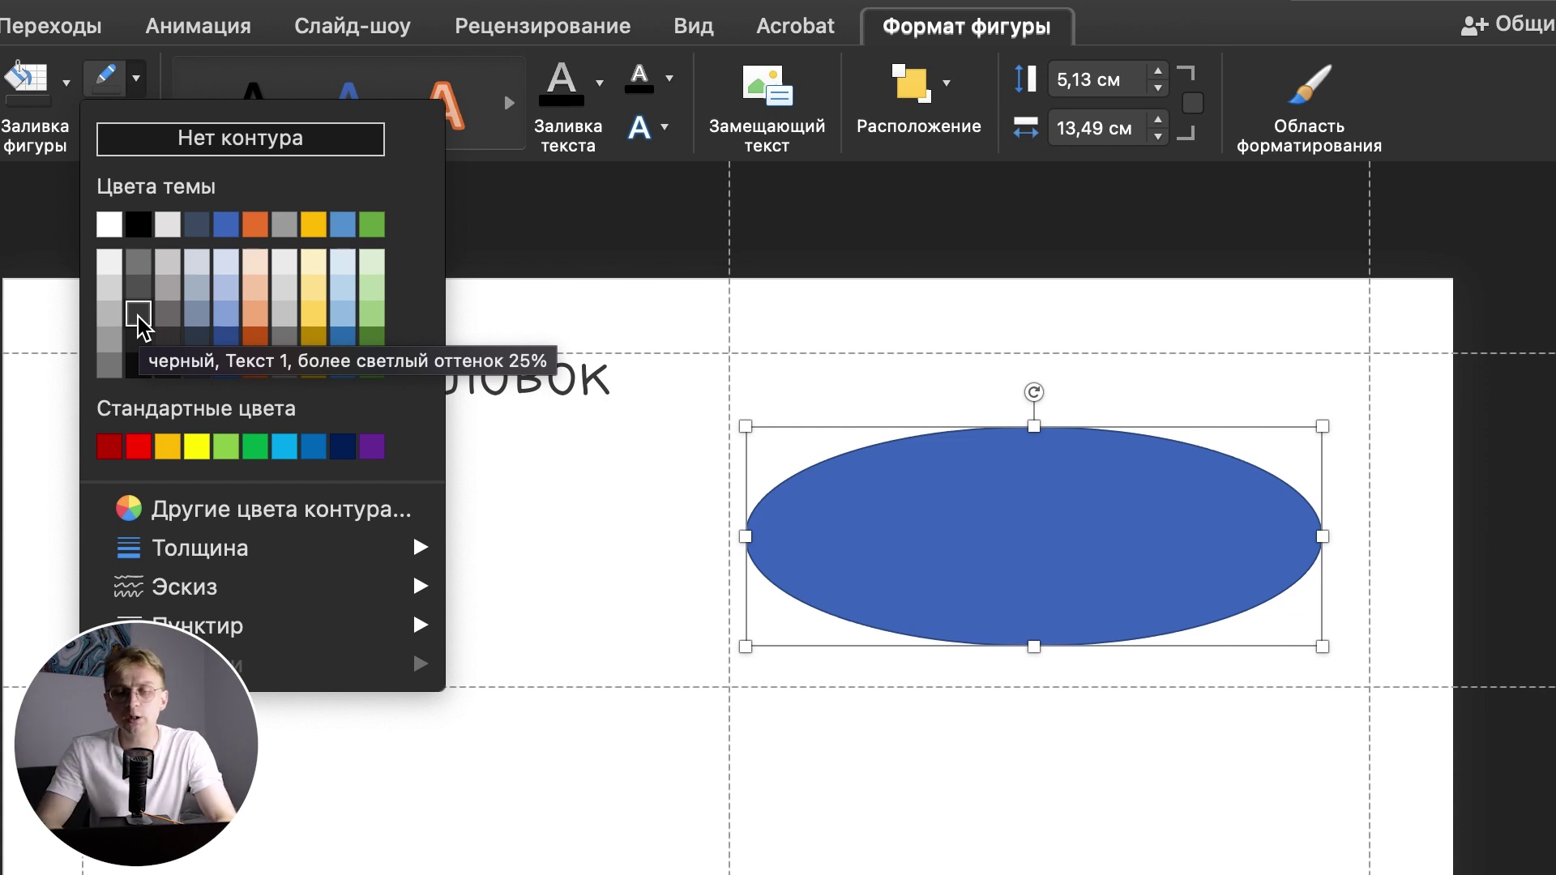
- Give the oval a dark grey outline and remove its blue fill
left_click(140, 320)
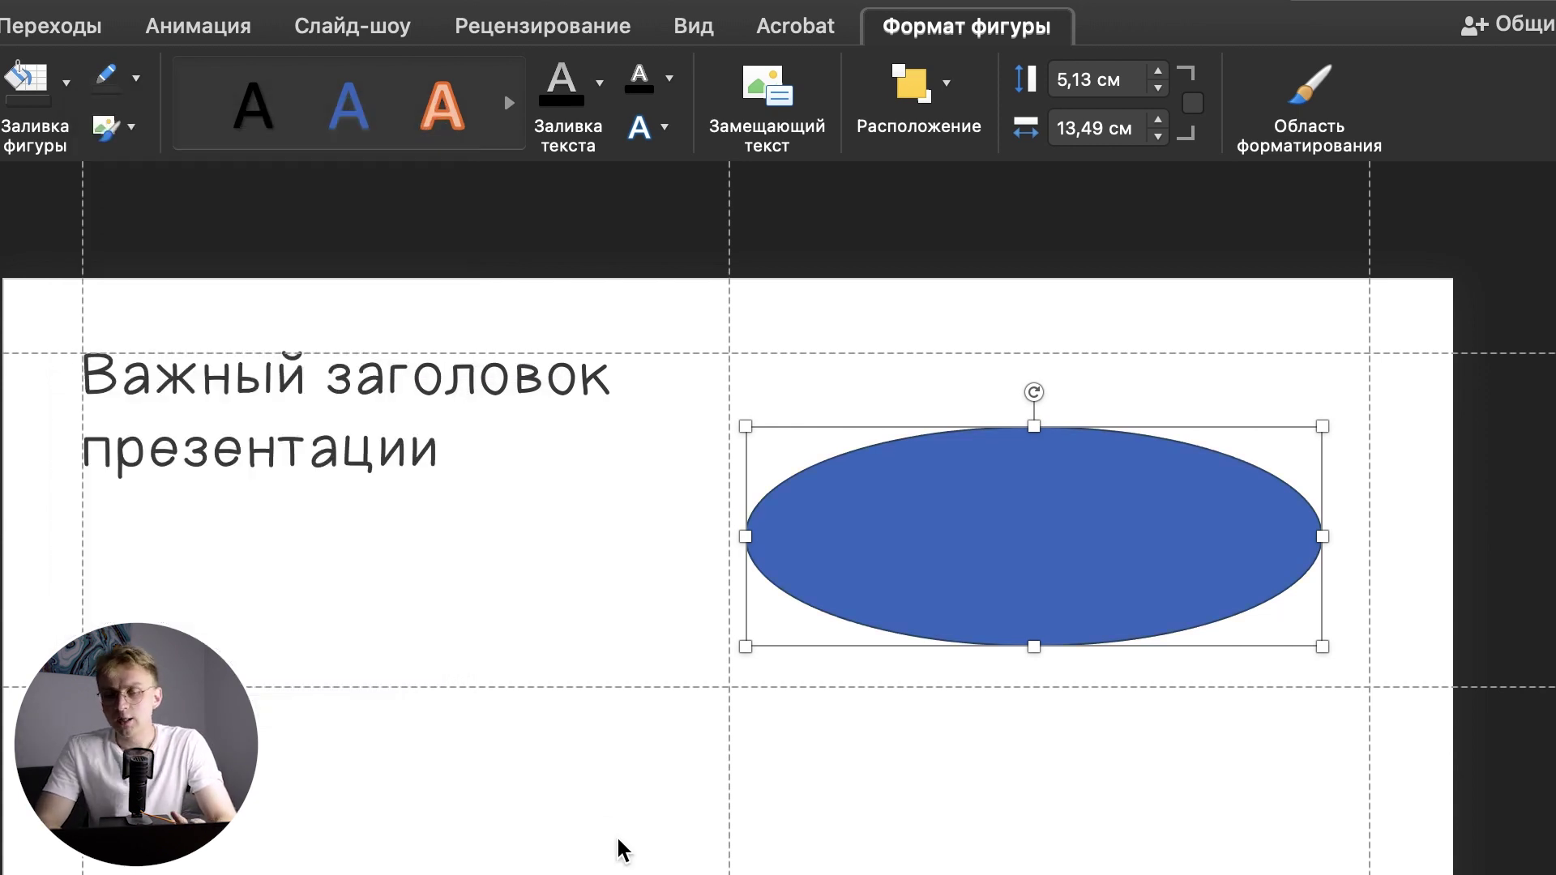
left_click(67, 81)
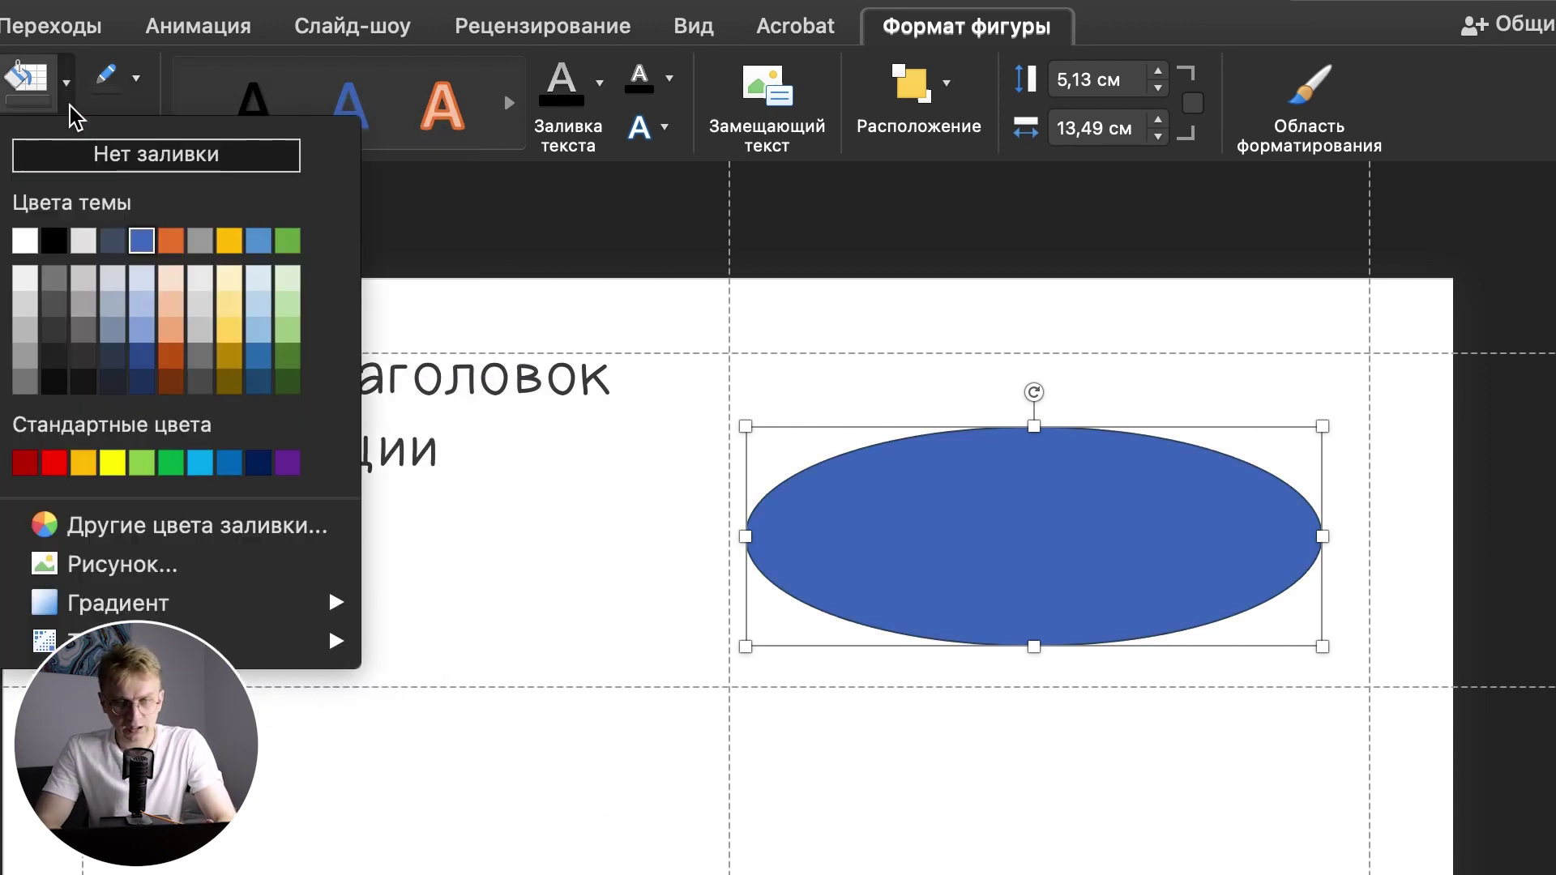
left_click(80, 165)
left_click(1121, 721)
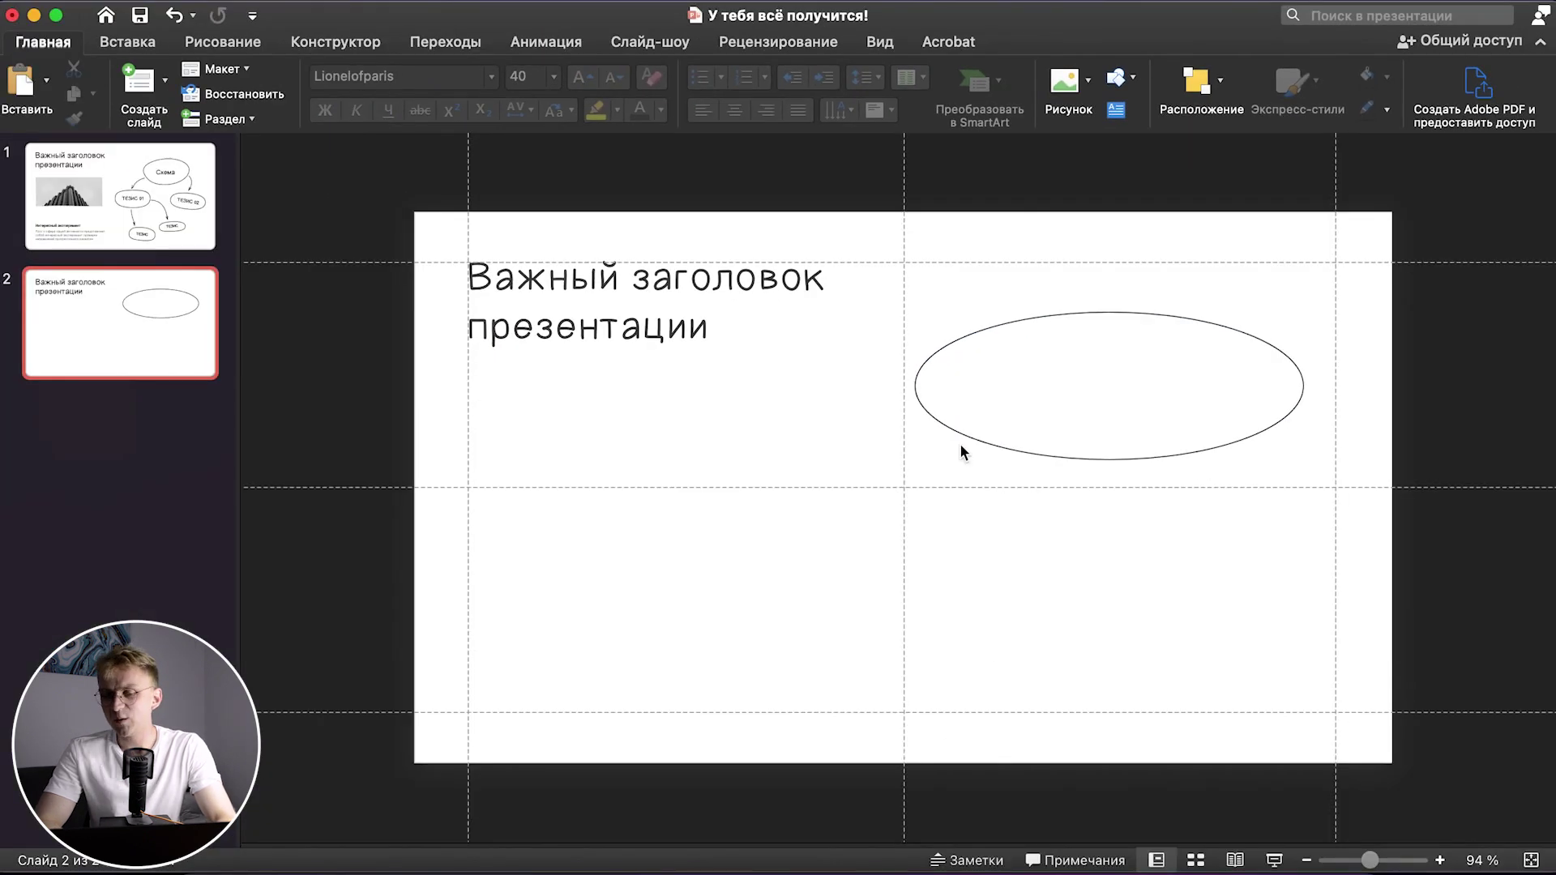
left_click(960, 444)
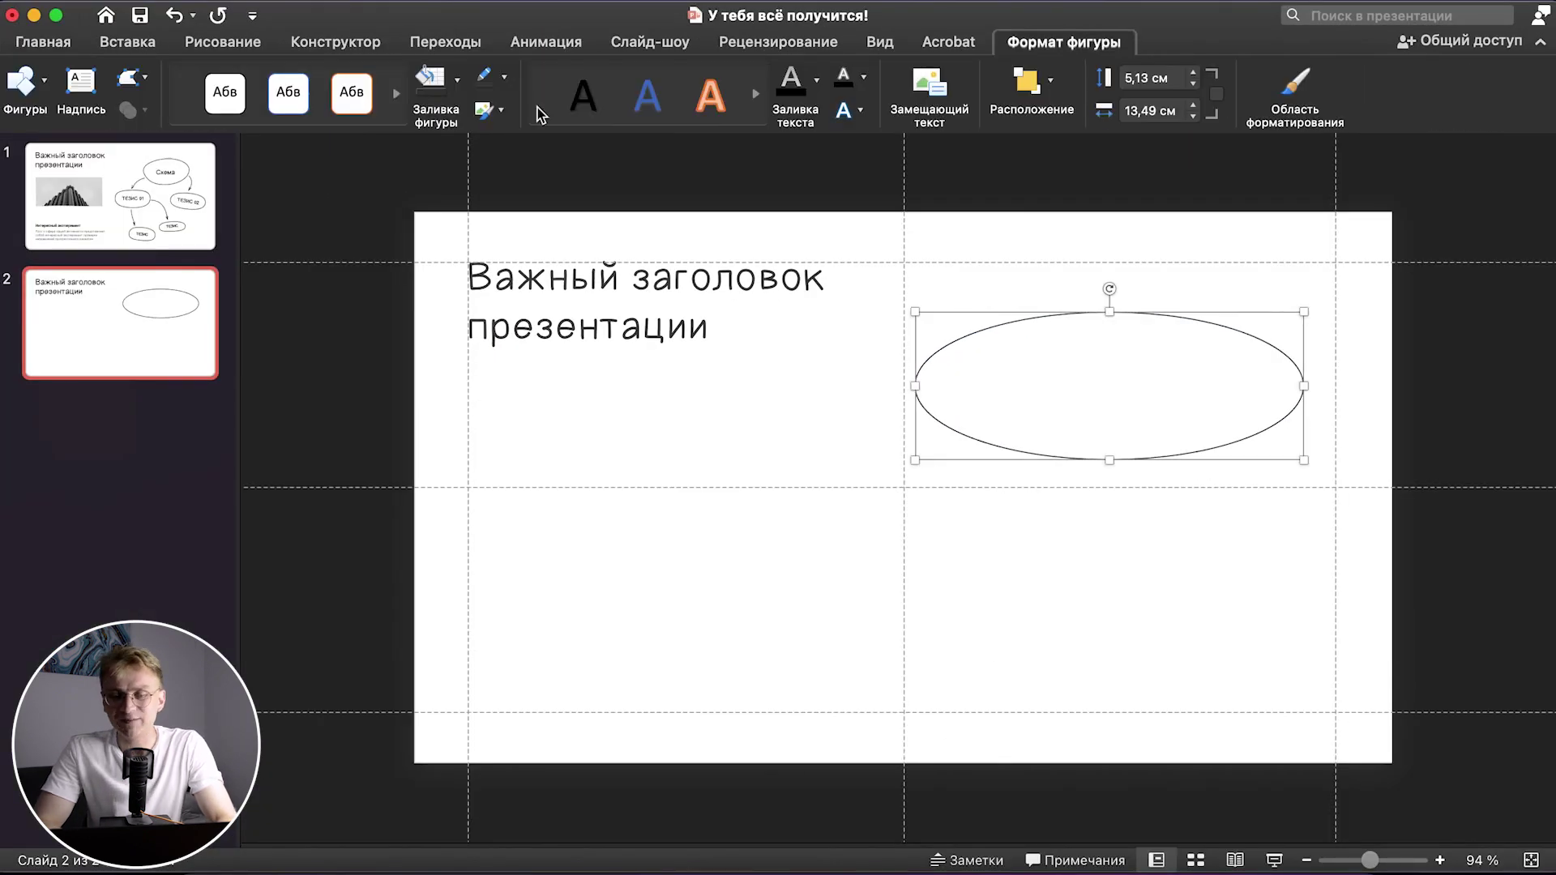
- Set the oval's outline width to 2 pt
left_click(505, 78)
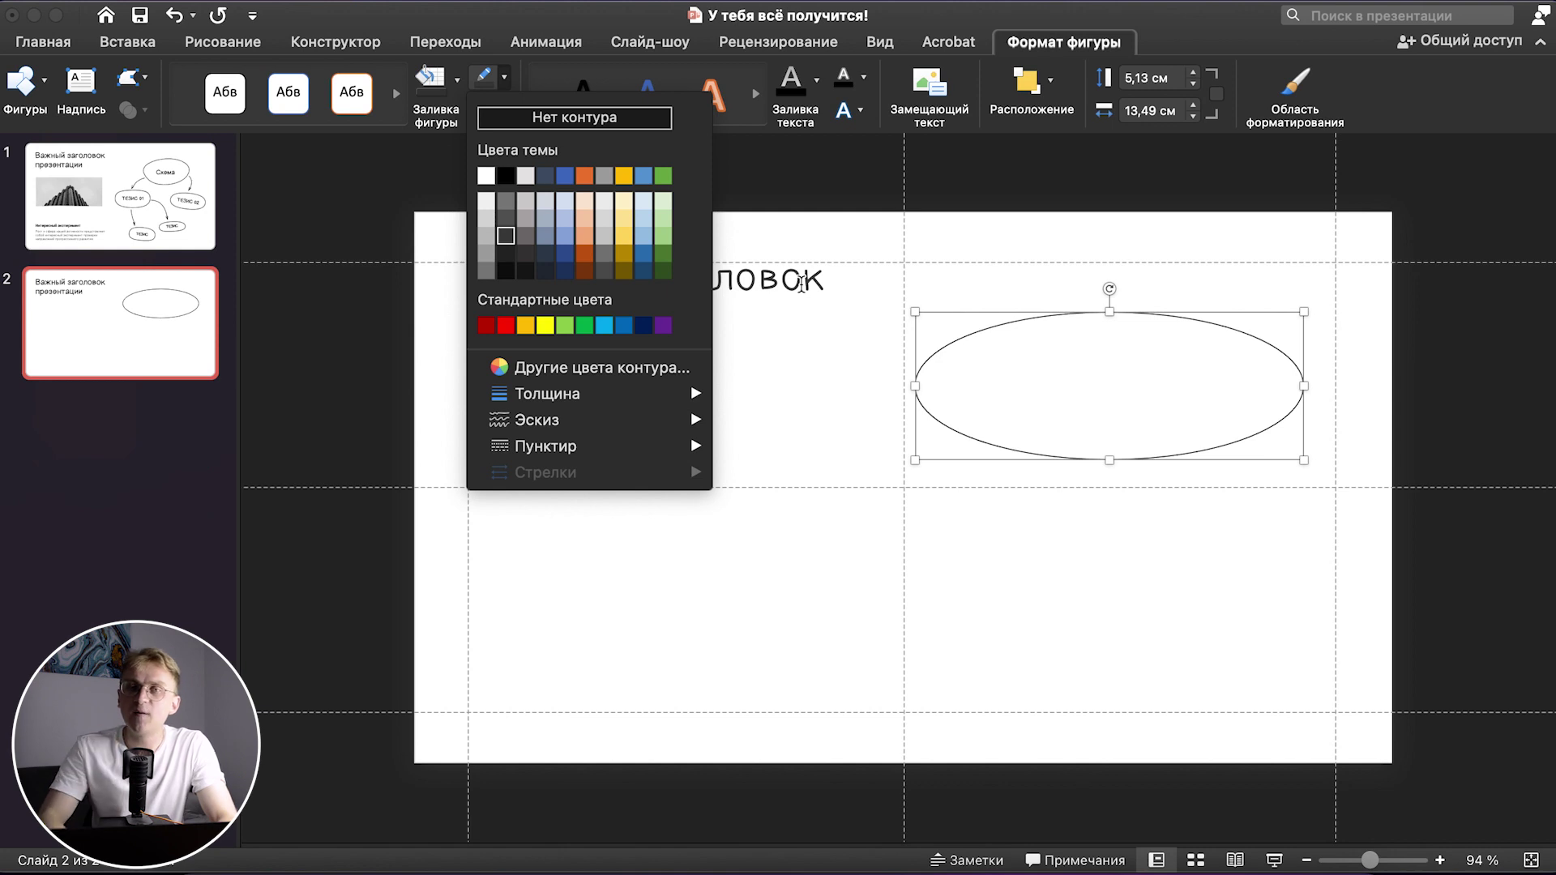
mouse_move(584, 394)
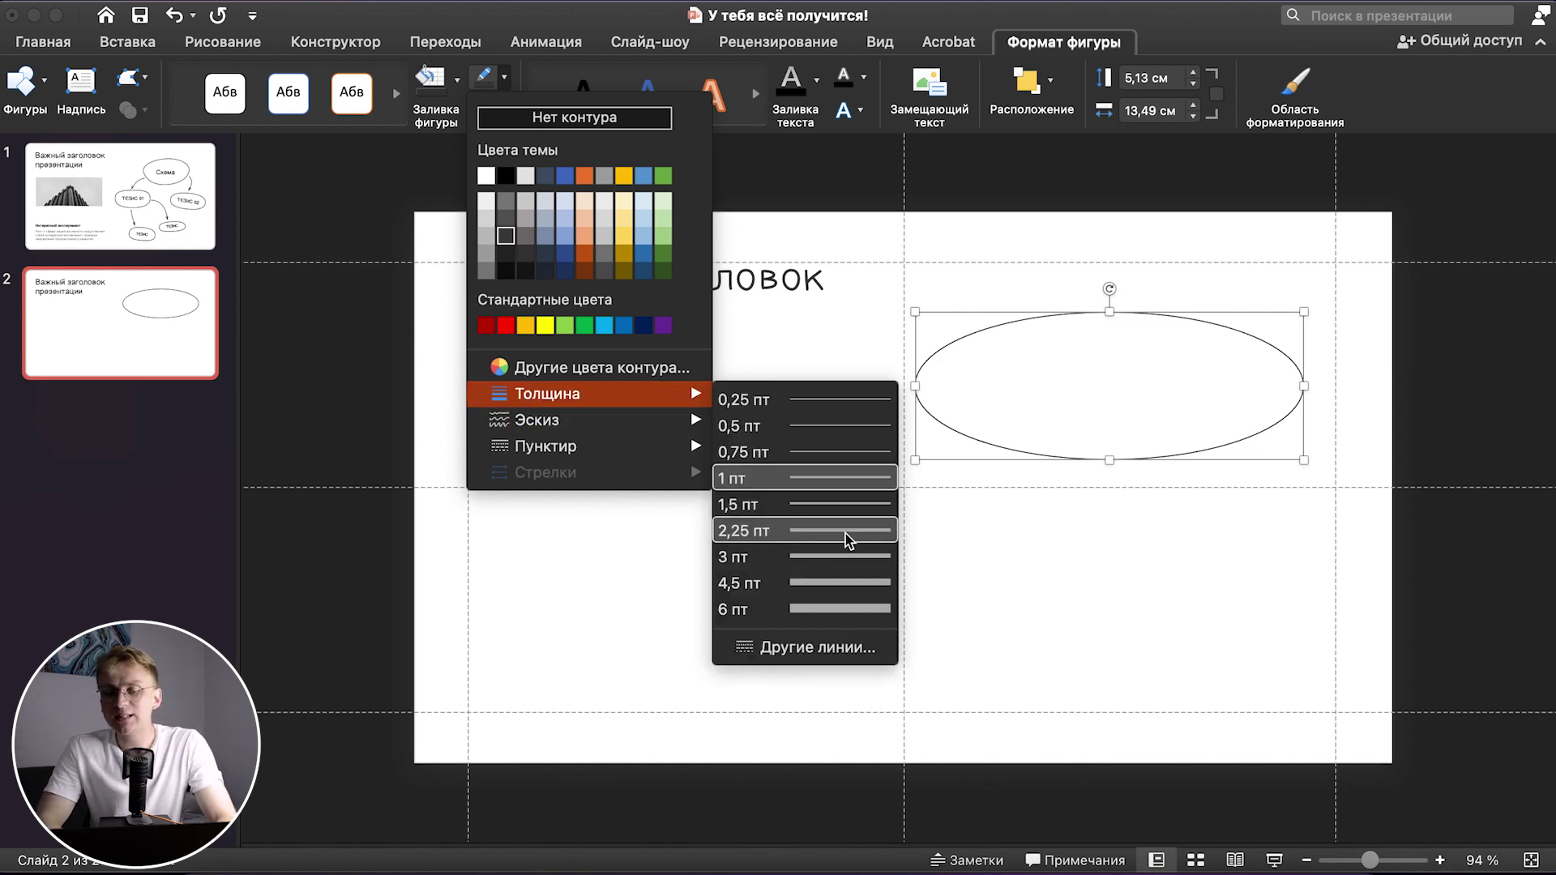
left_click(848, 540)
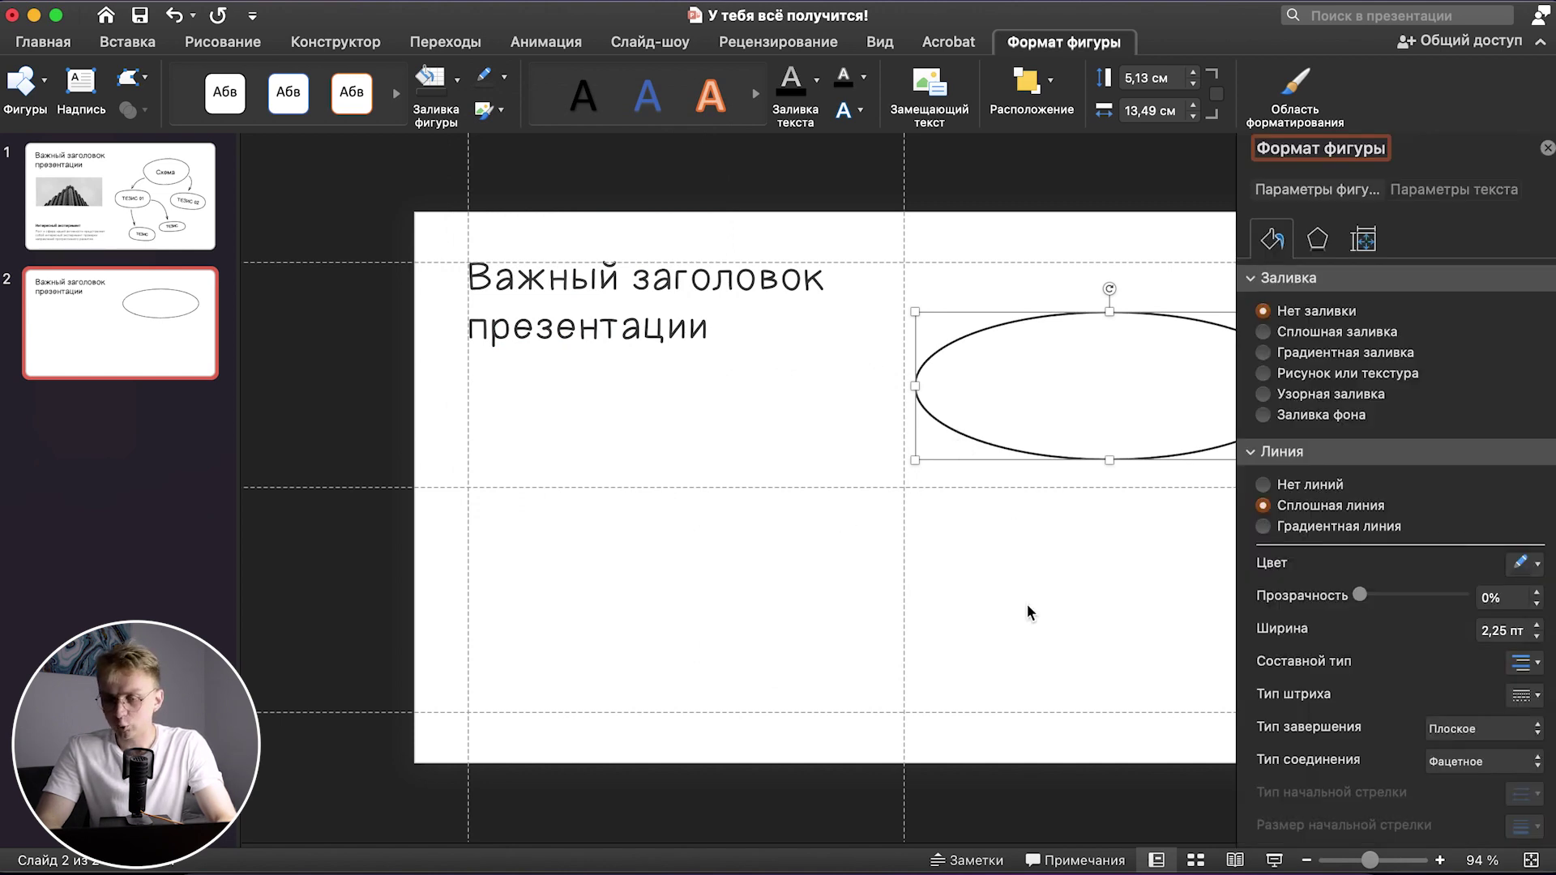
left_click(1538, 637)
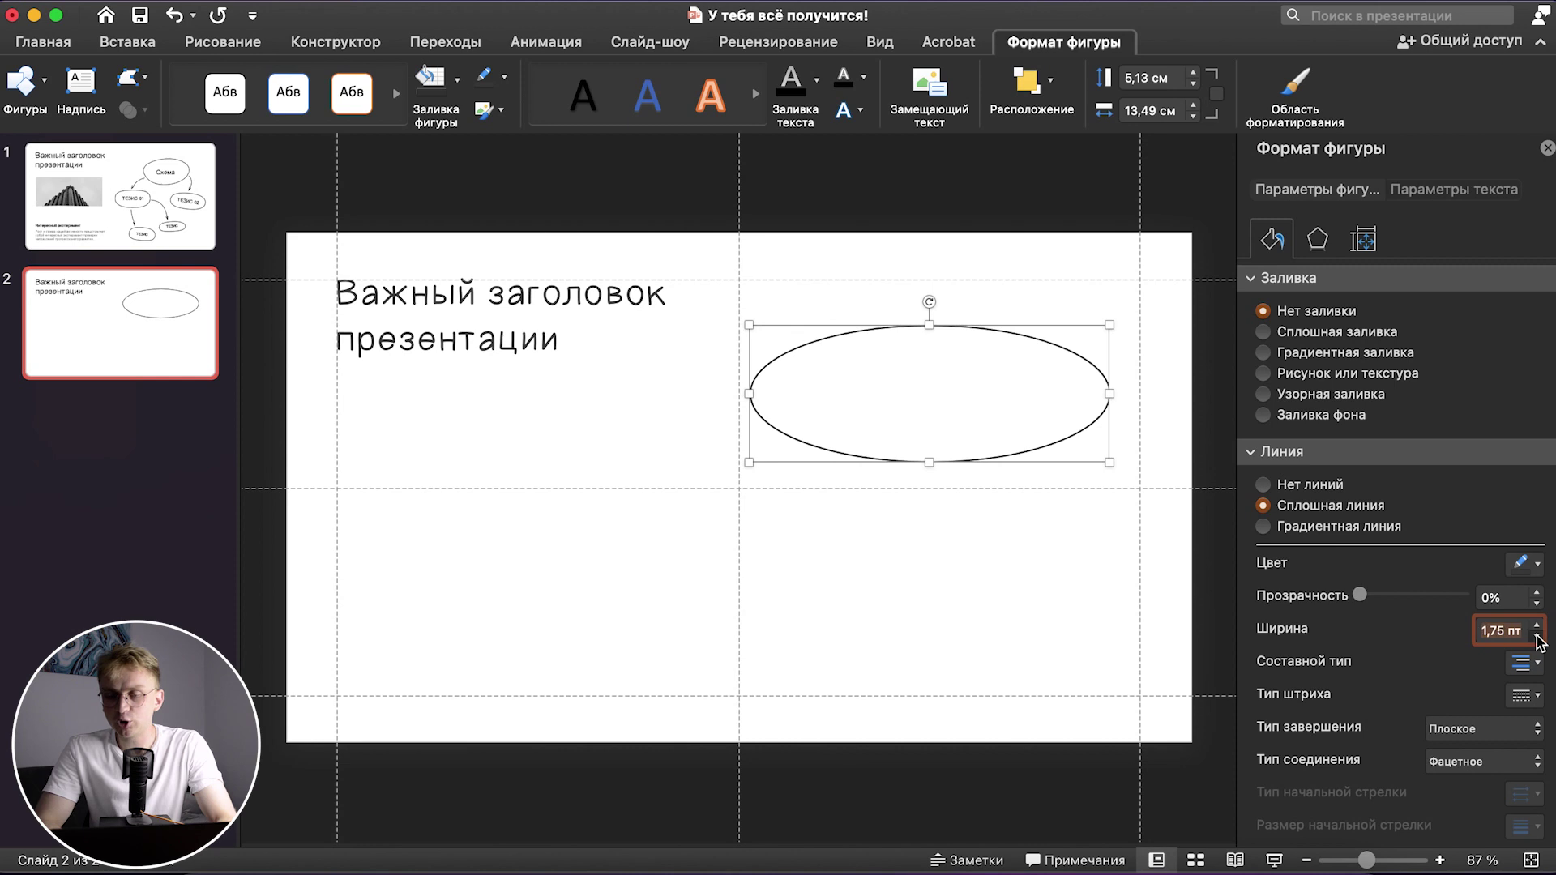
left_click(988, 621)
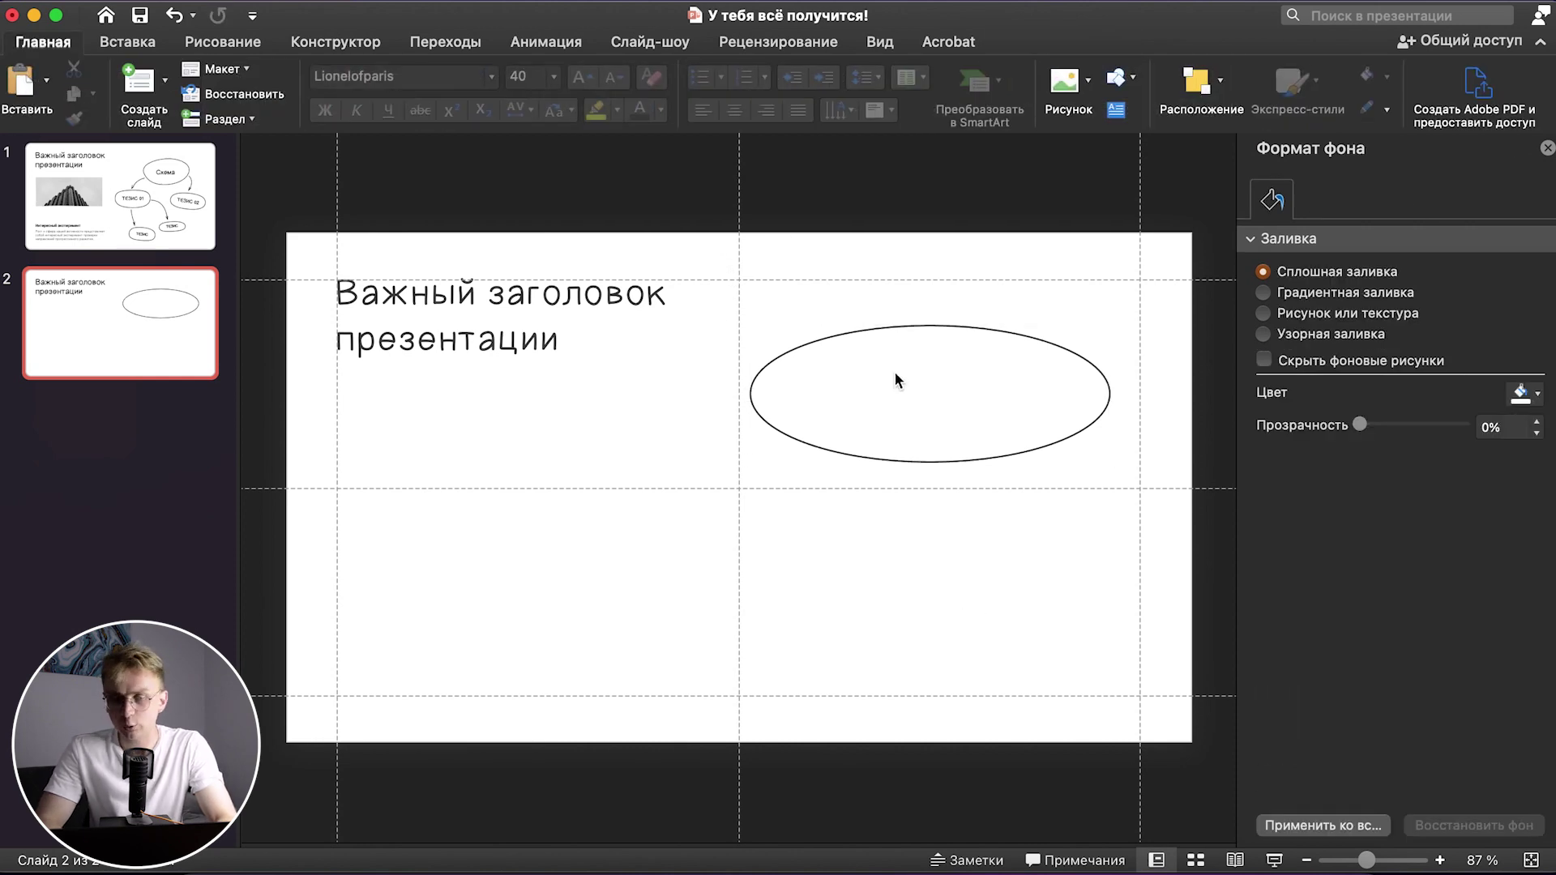
left_click(884, 336)
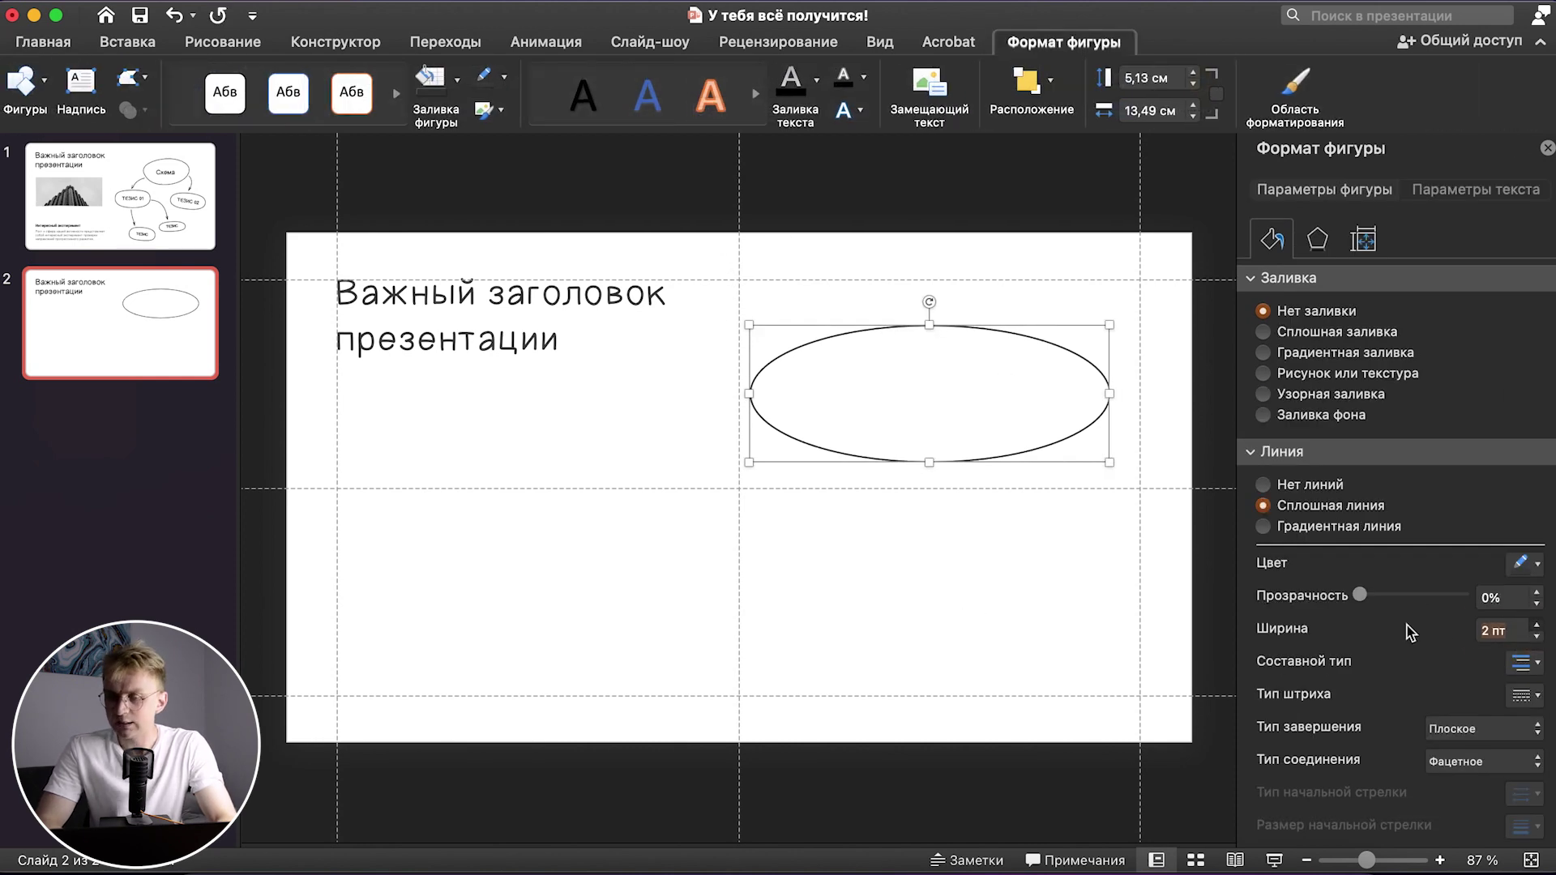
left_click(1027, 635)
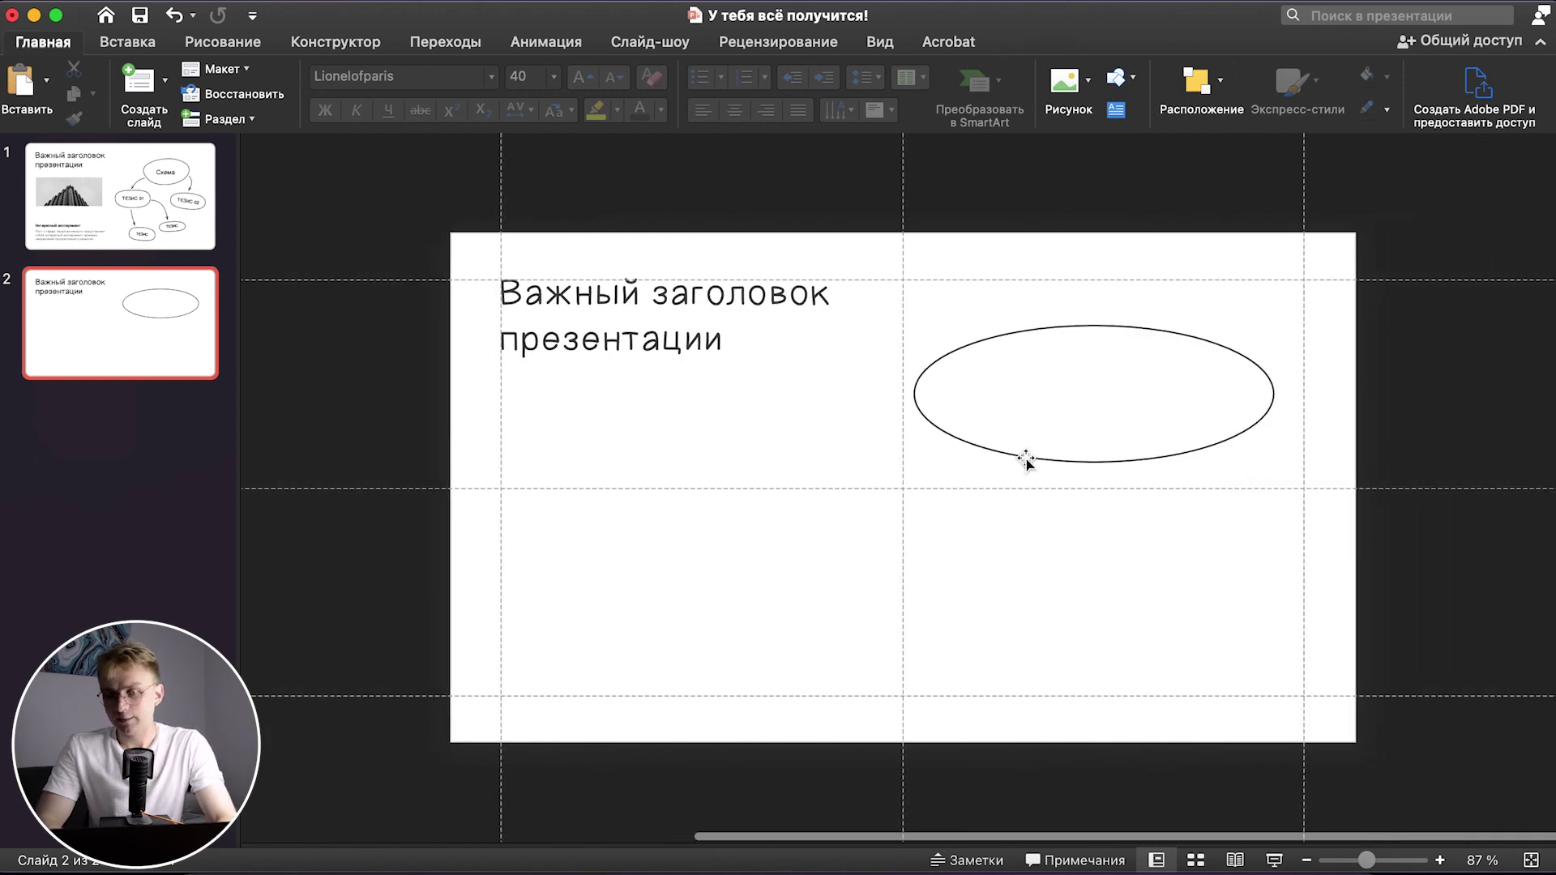
left_click(1026, 458)
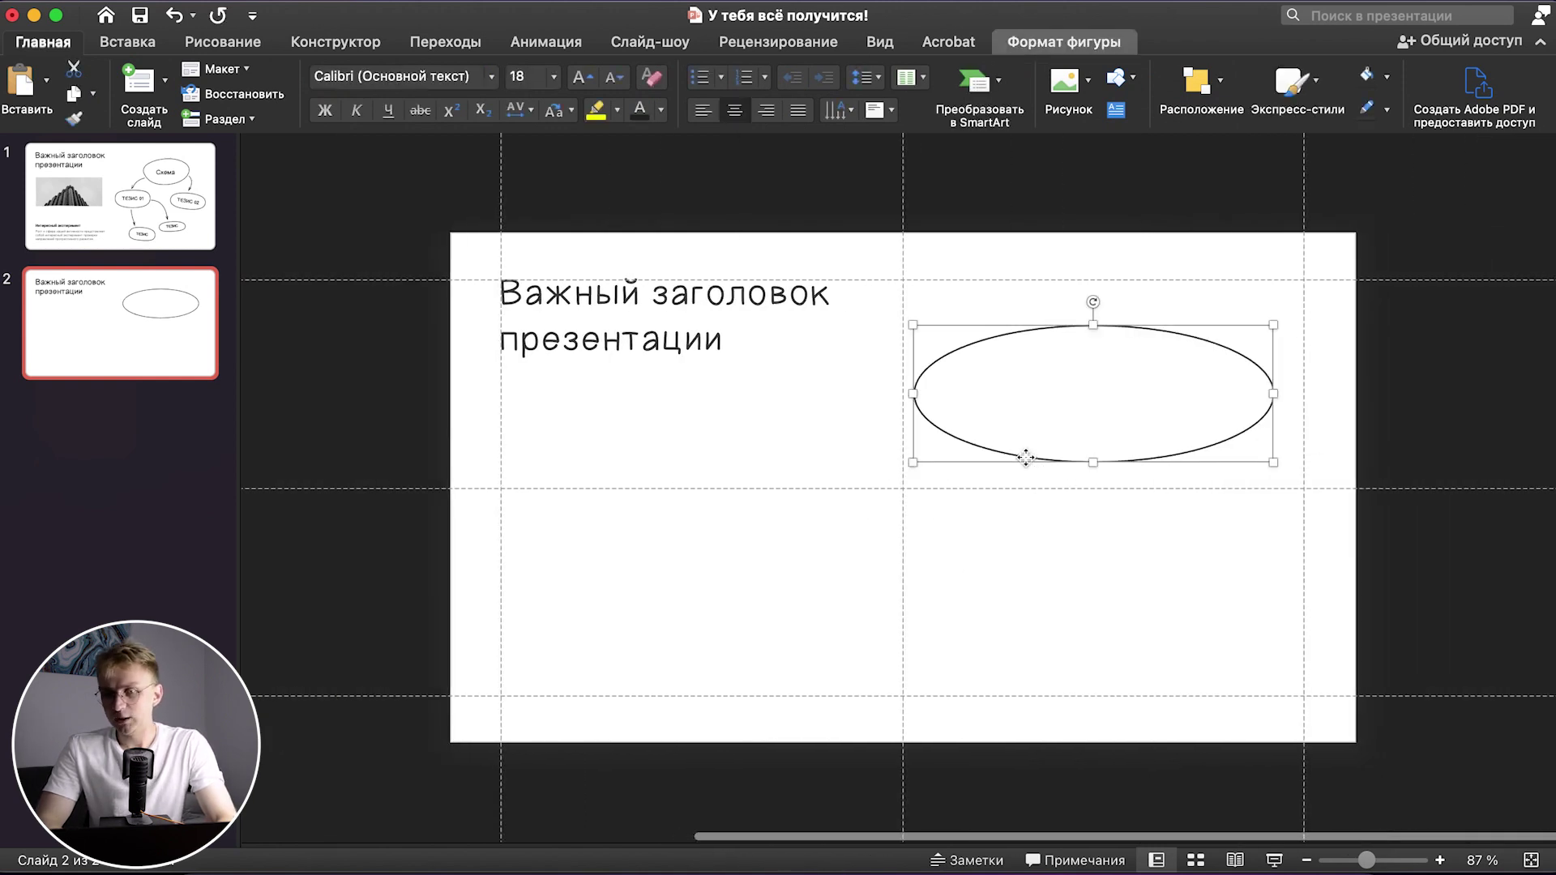
- Apply the wavy Sketch outline style to the ellipse, then undo it with Cmd+Z
left_click(1387, 110)
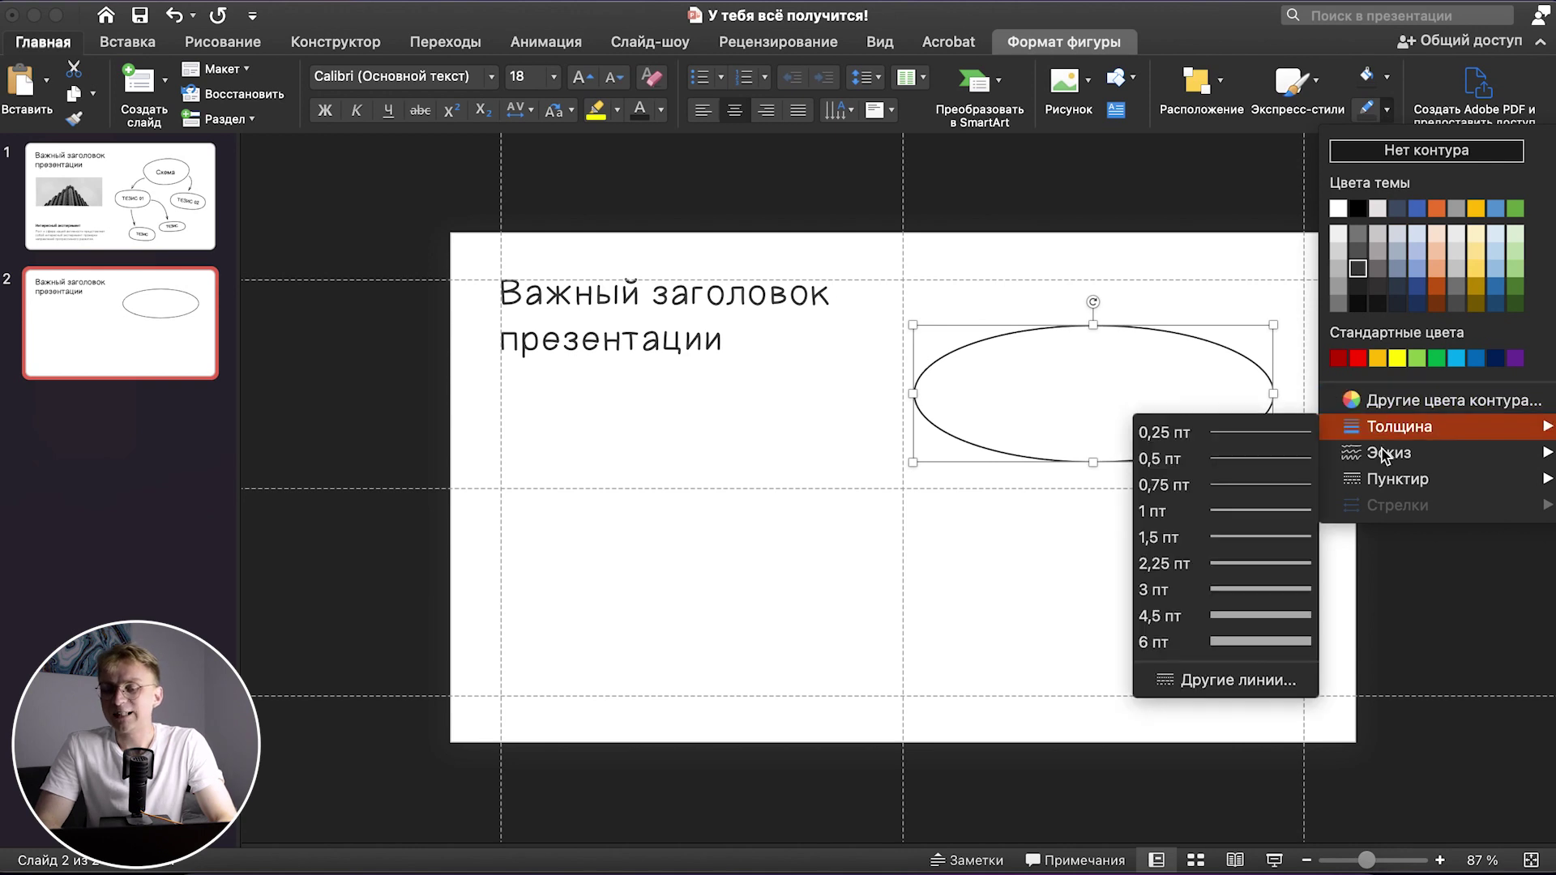
mouse_move(1388, 453)
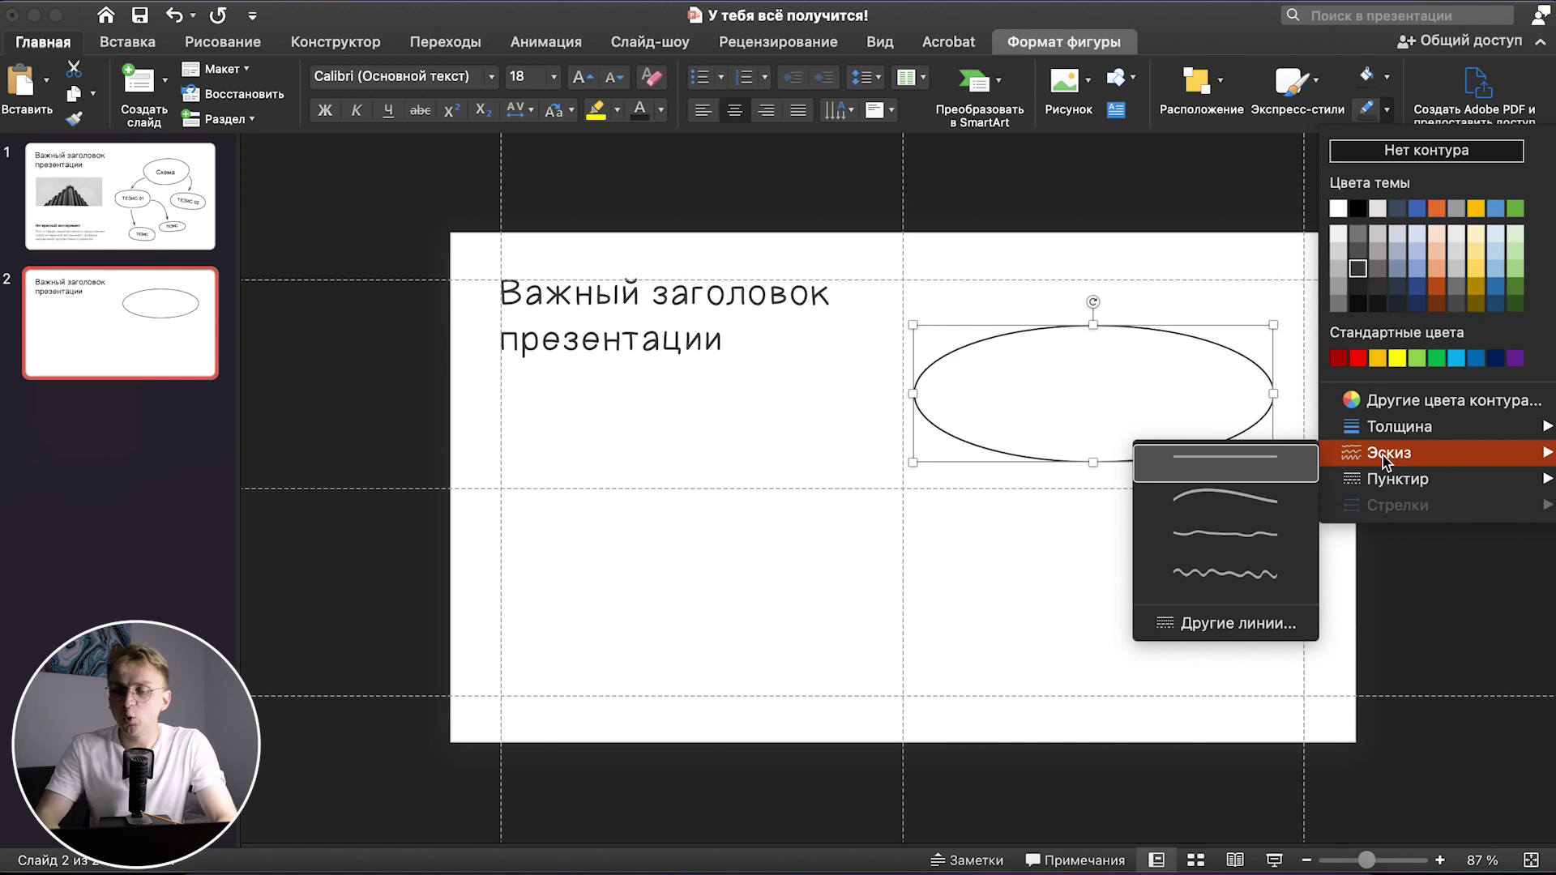
left_click(1241, 503)
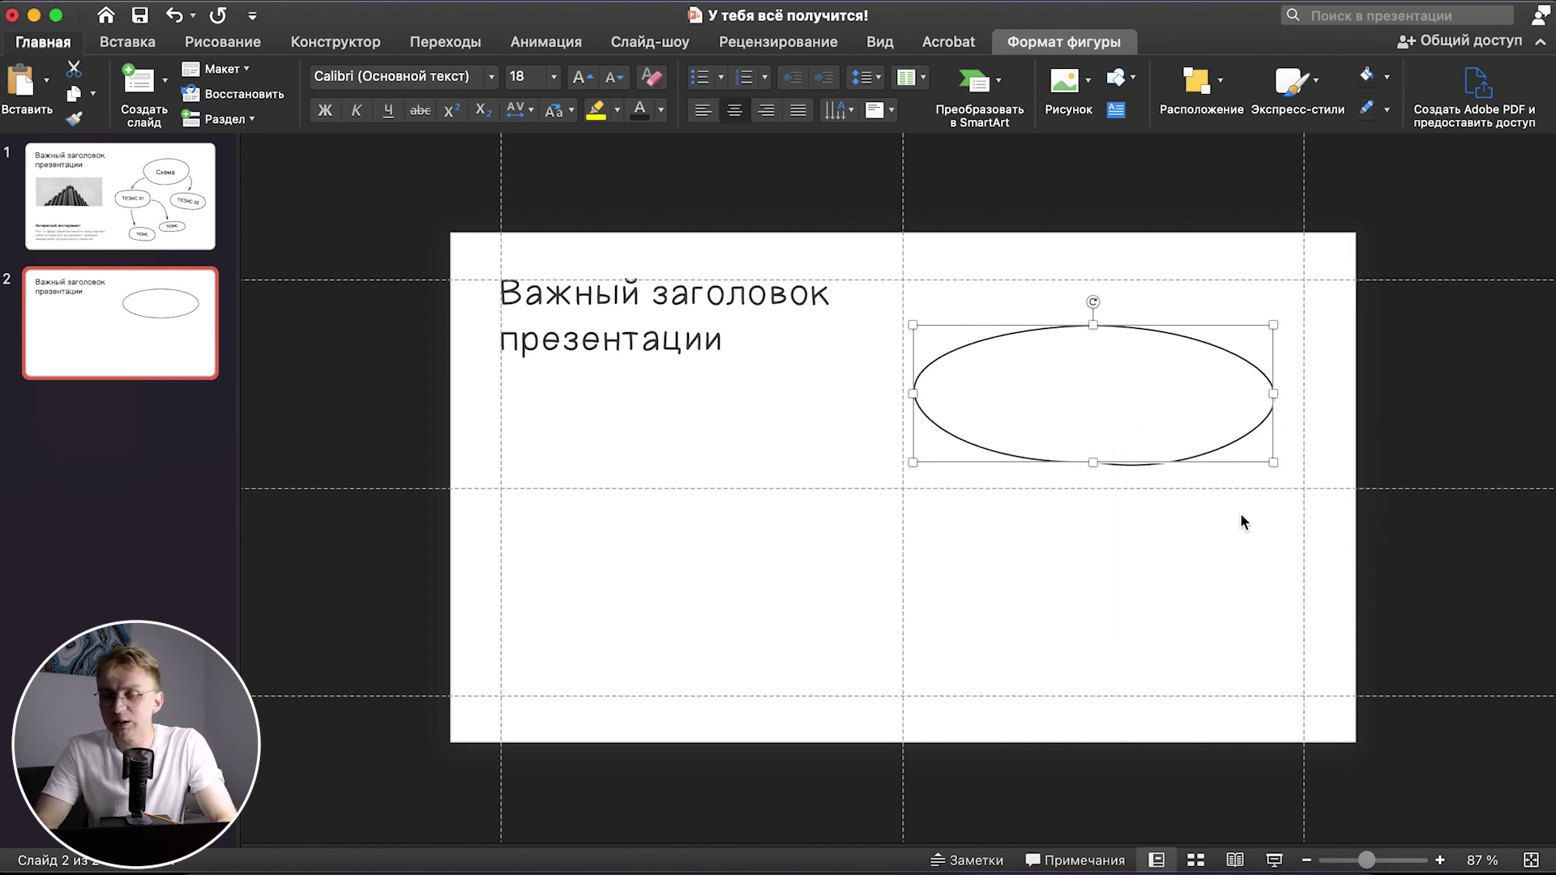
left_click(1188, 464)
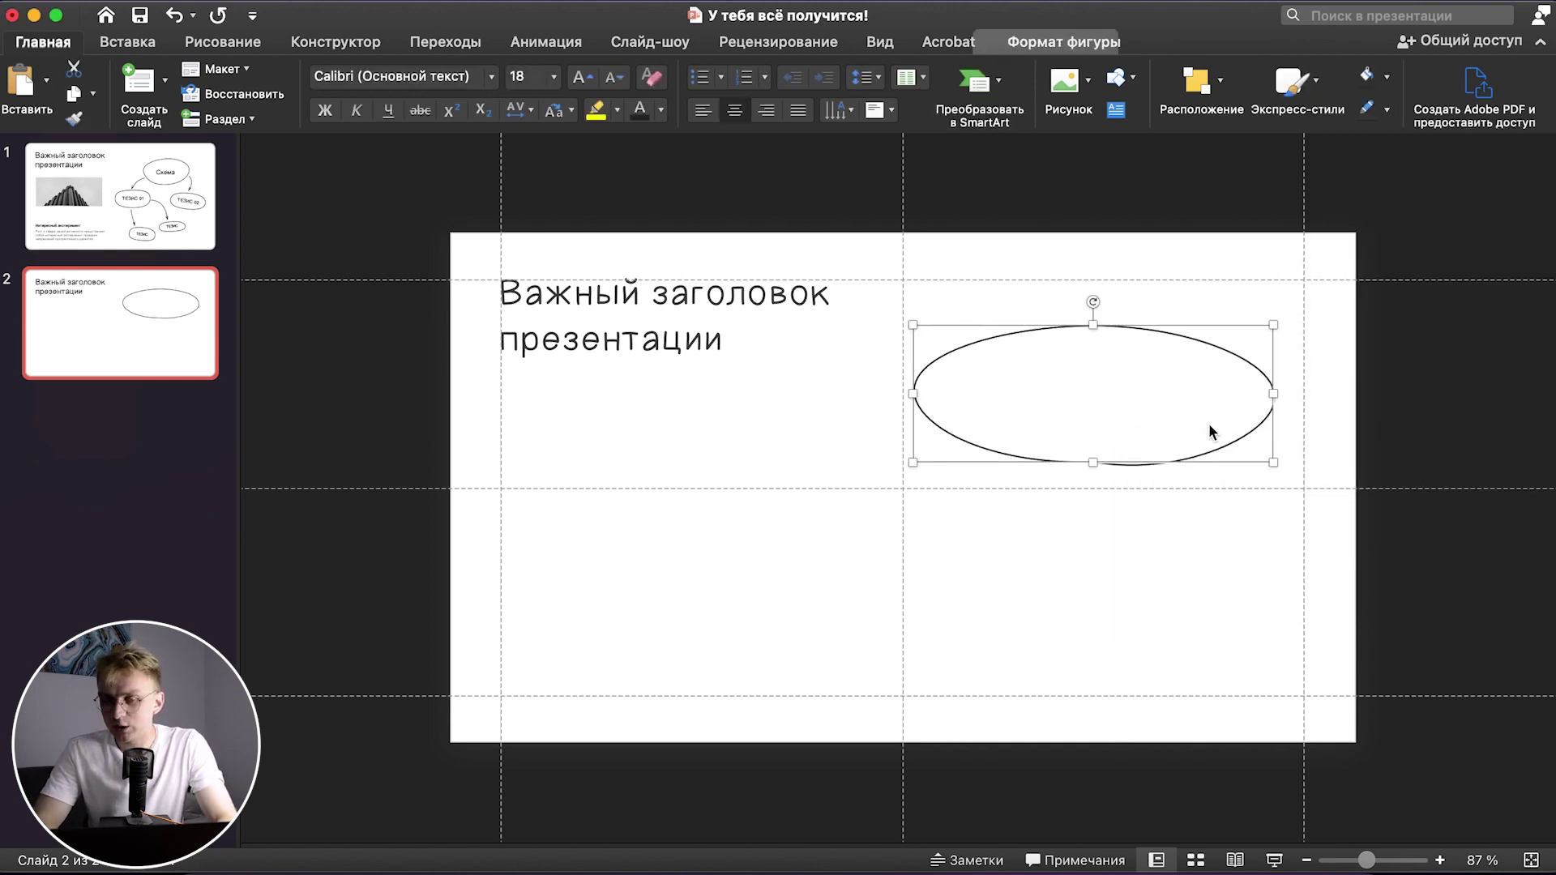
left_click(1387, 110)
mouse_move(1389, 452)
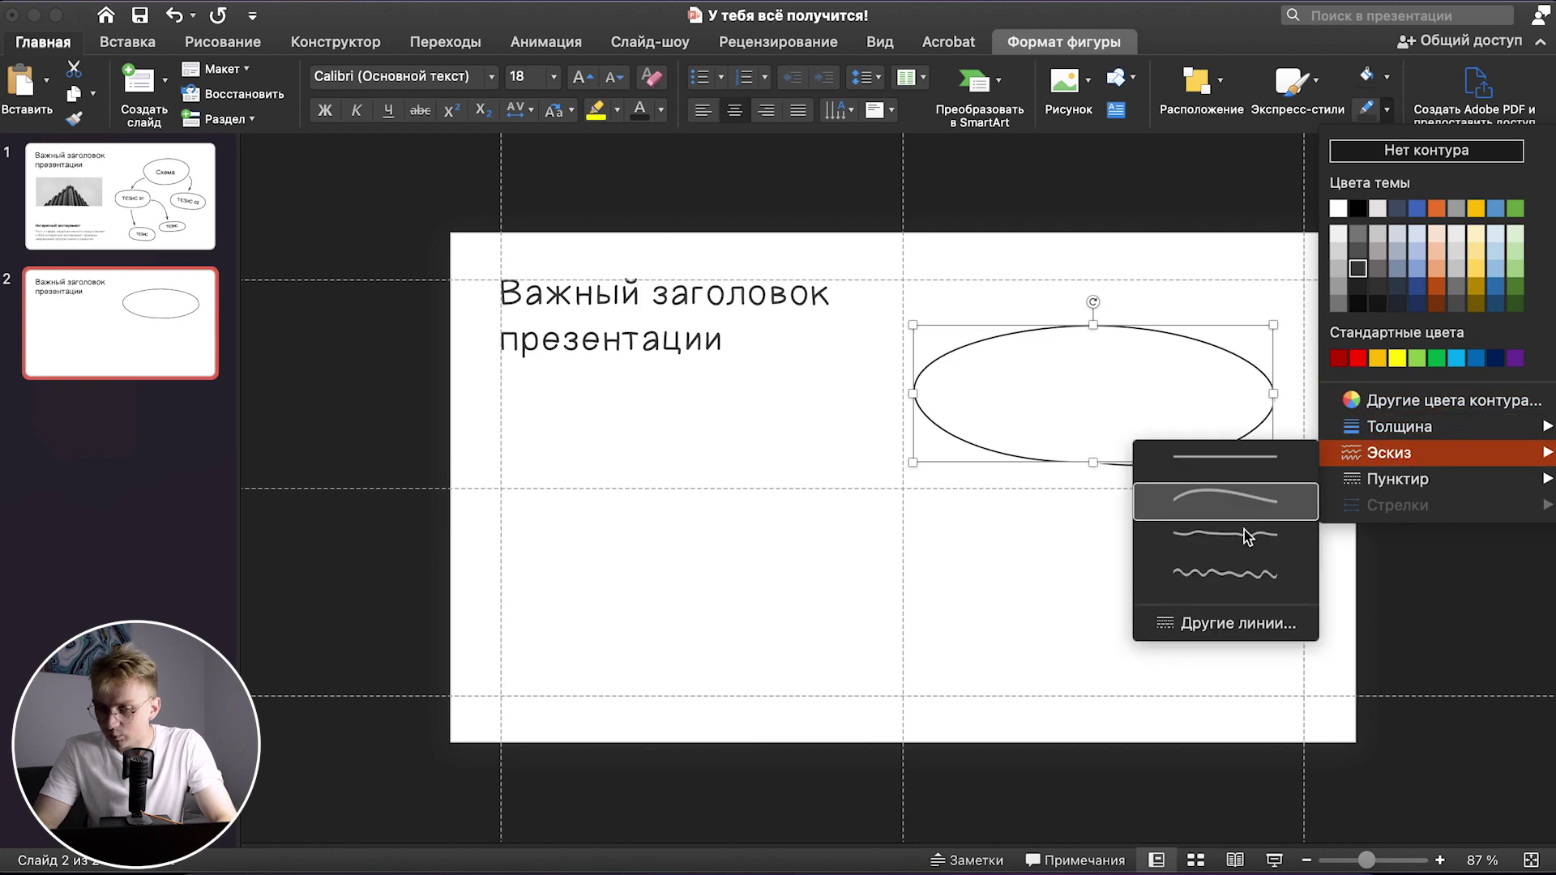
left_click(1245, 535)
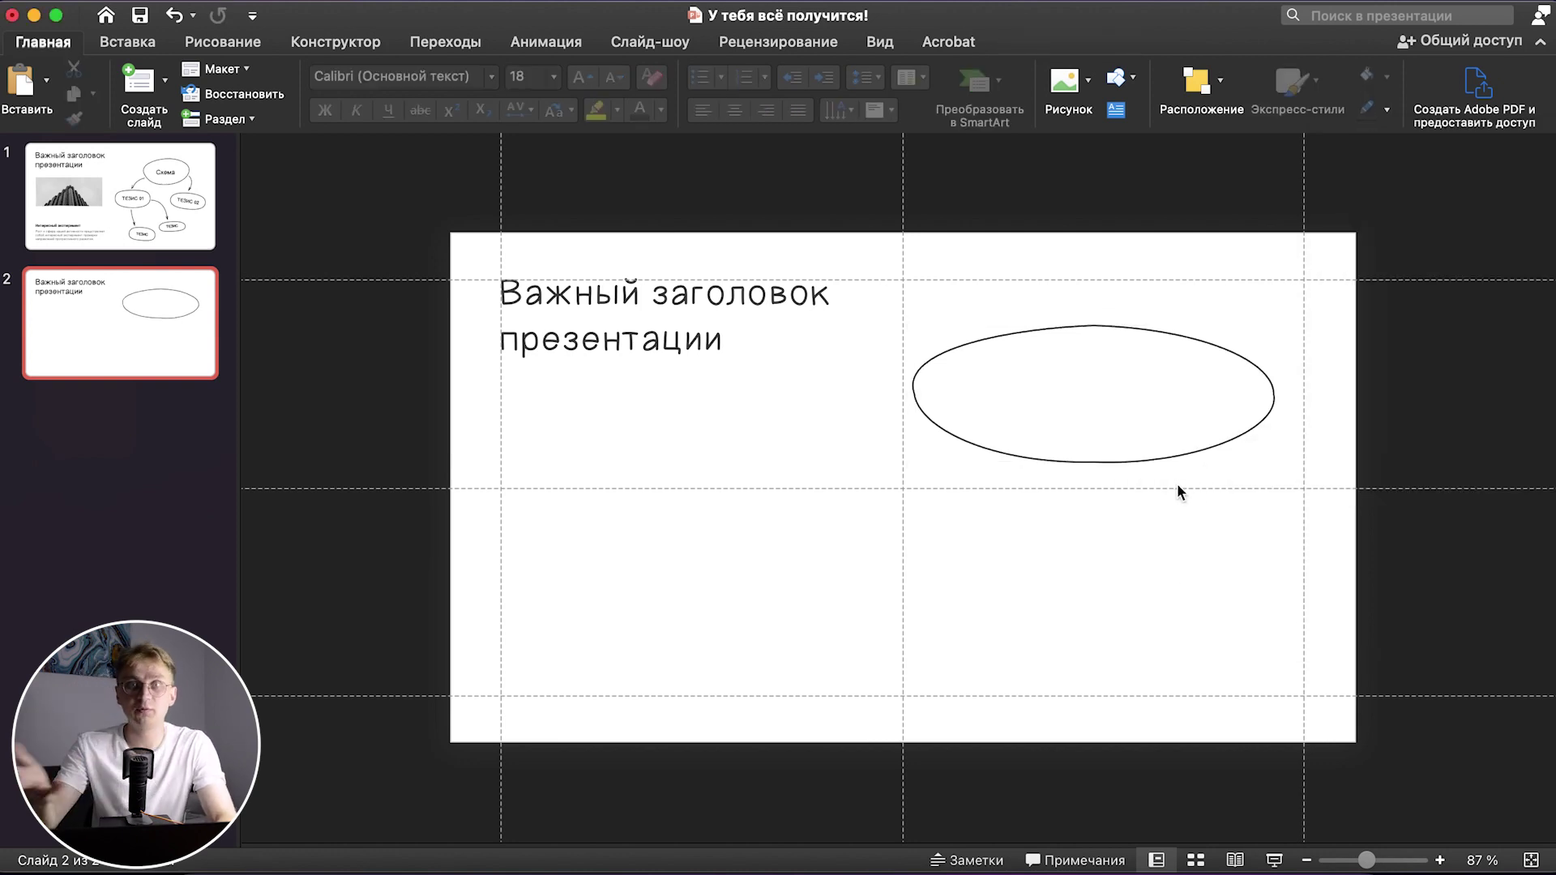
key("super+z")
left_click(1135, 580)
left_click(1190, 452)
- Shrink the ellipse and bend its right, bottom and left curves using Edit Points
left_click_drag(1275, 467, 1184, 415)
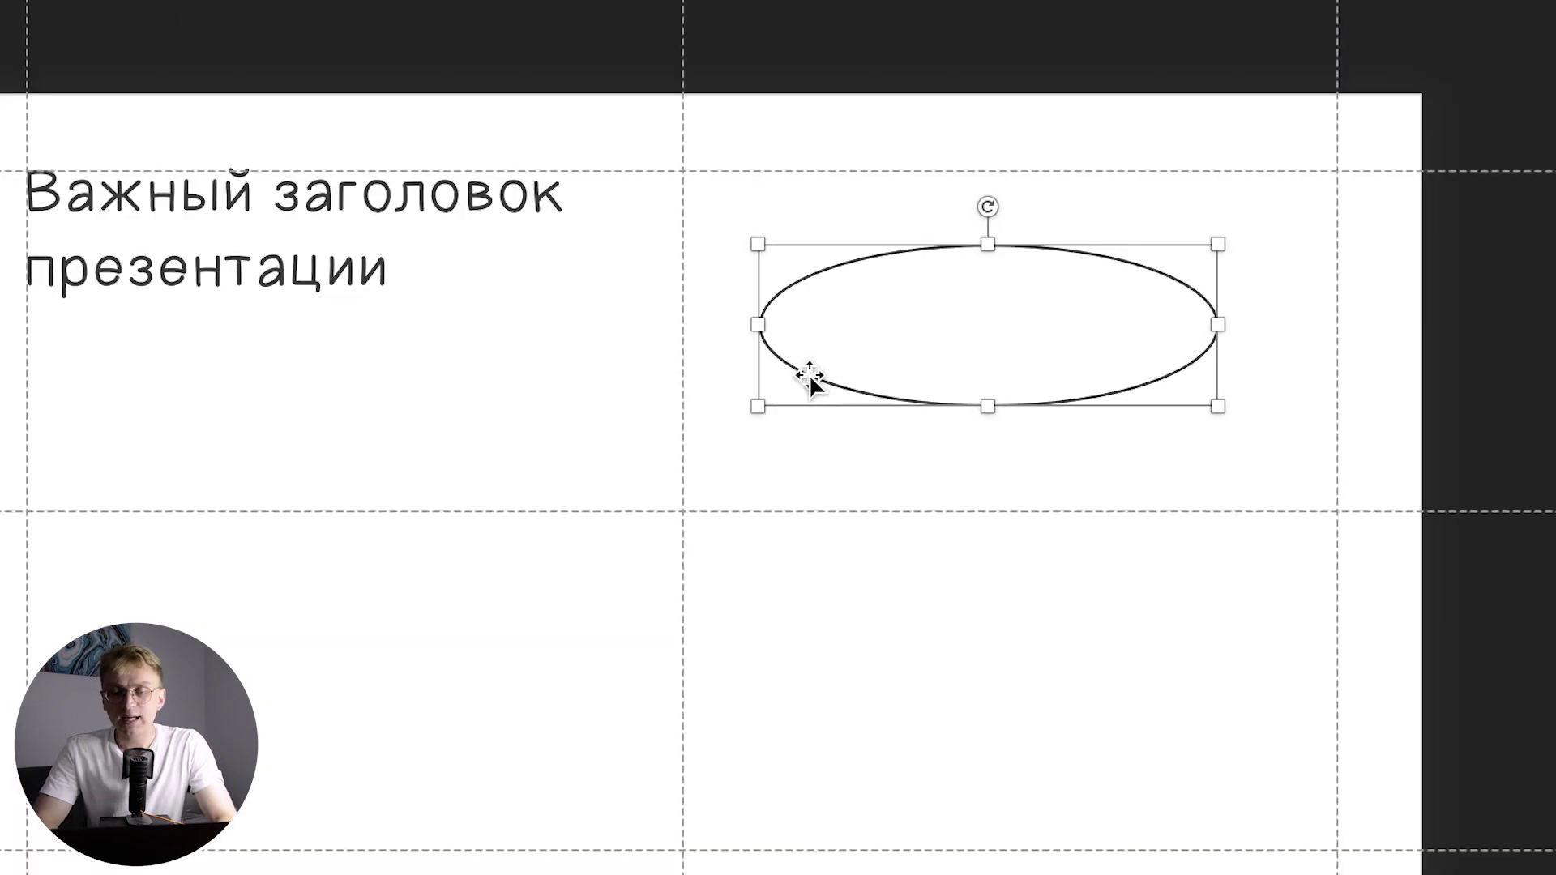
right_click(809, 374)
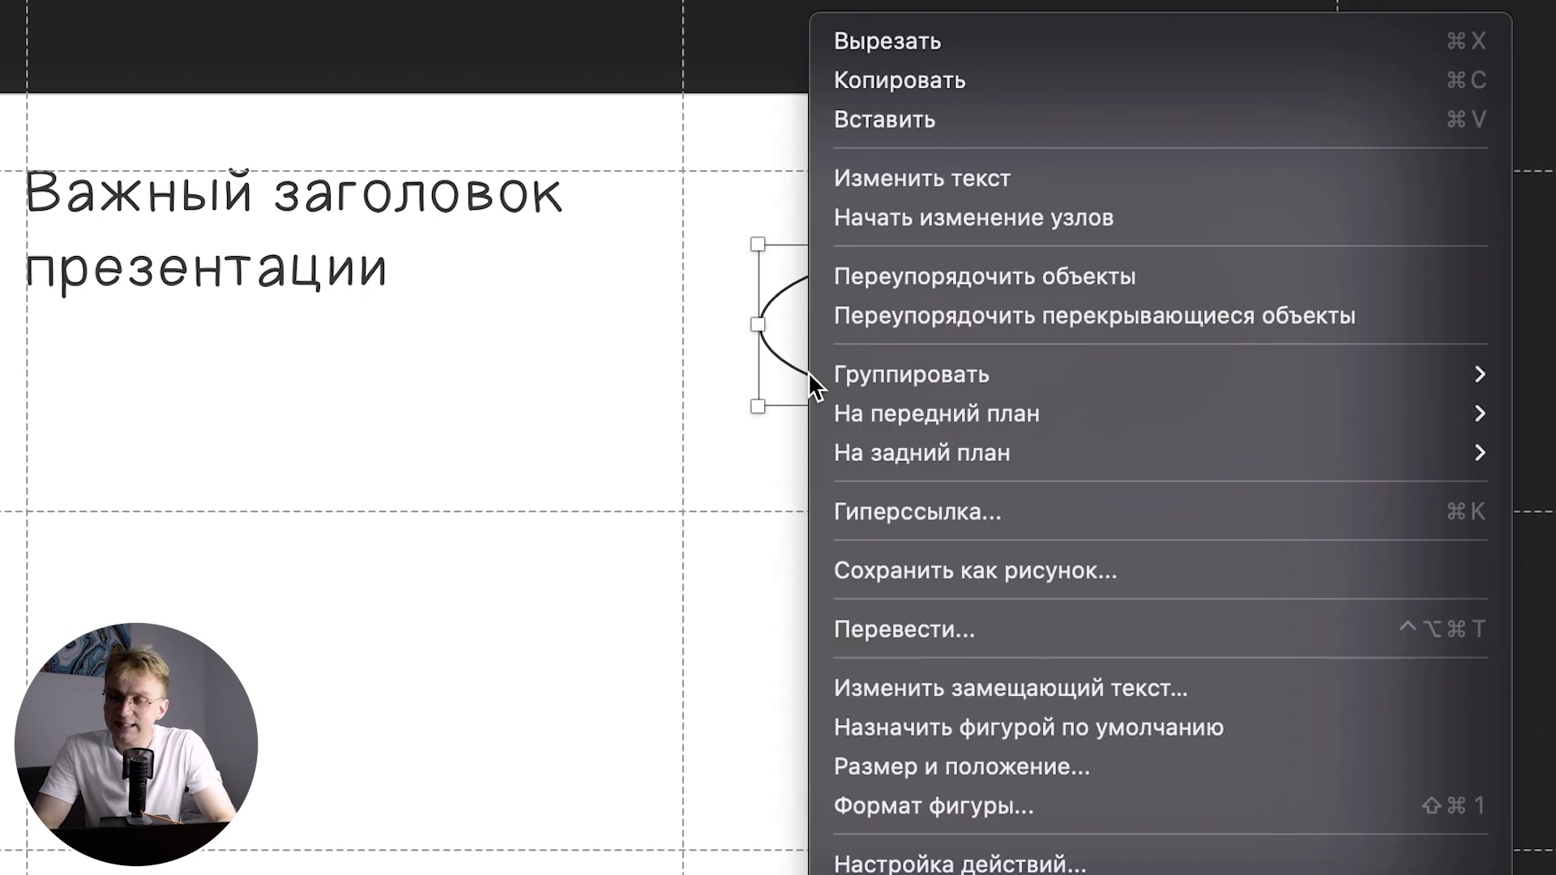
left_click(907, 217)
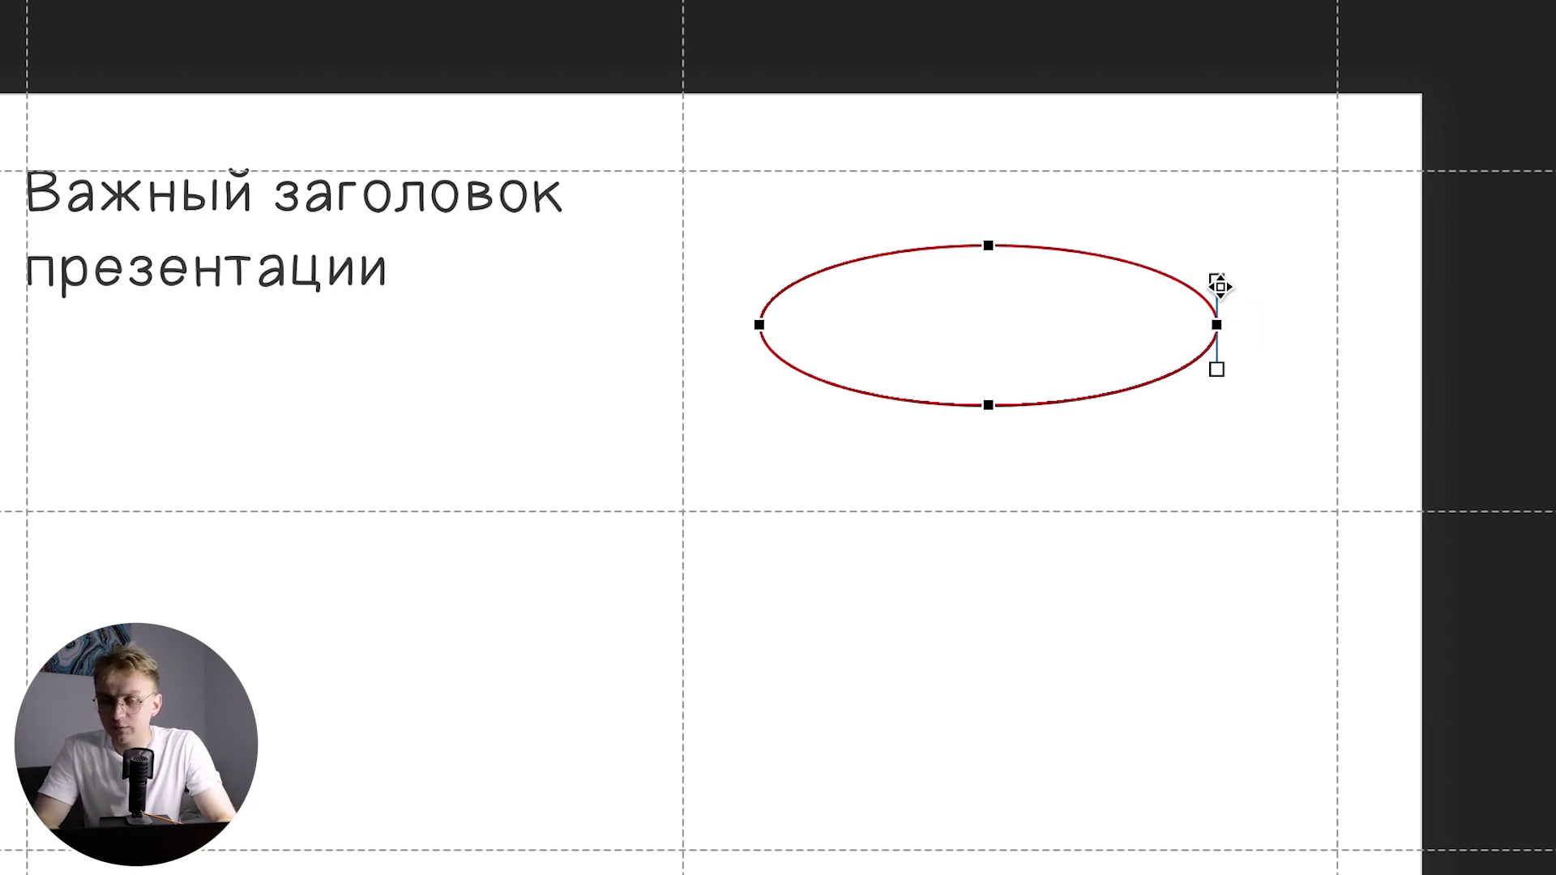
left_click_drag(1221, 286, 1211, 258)
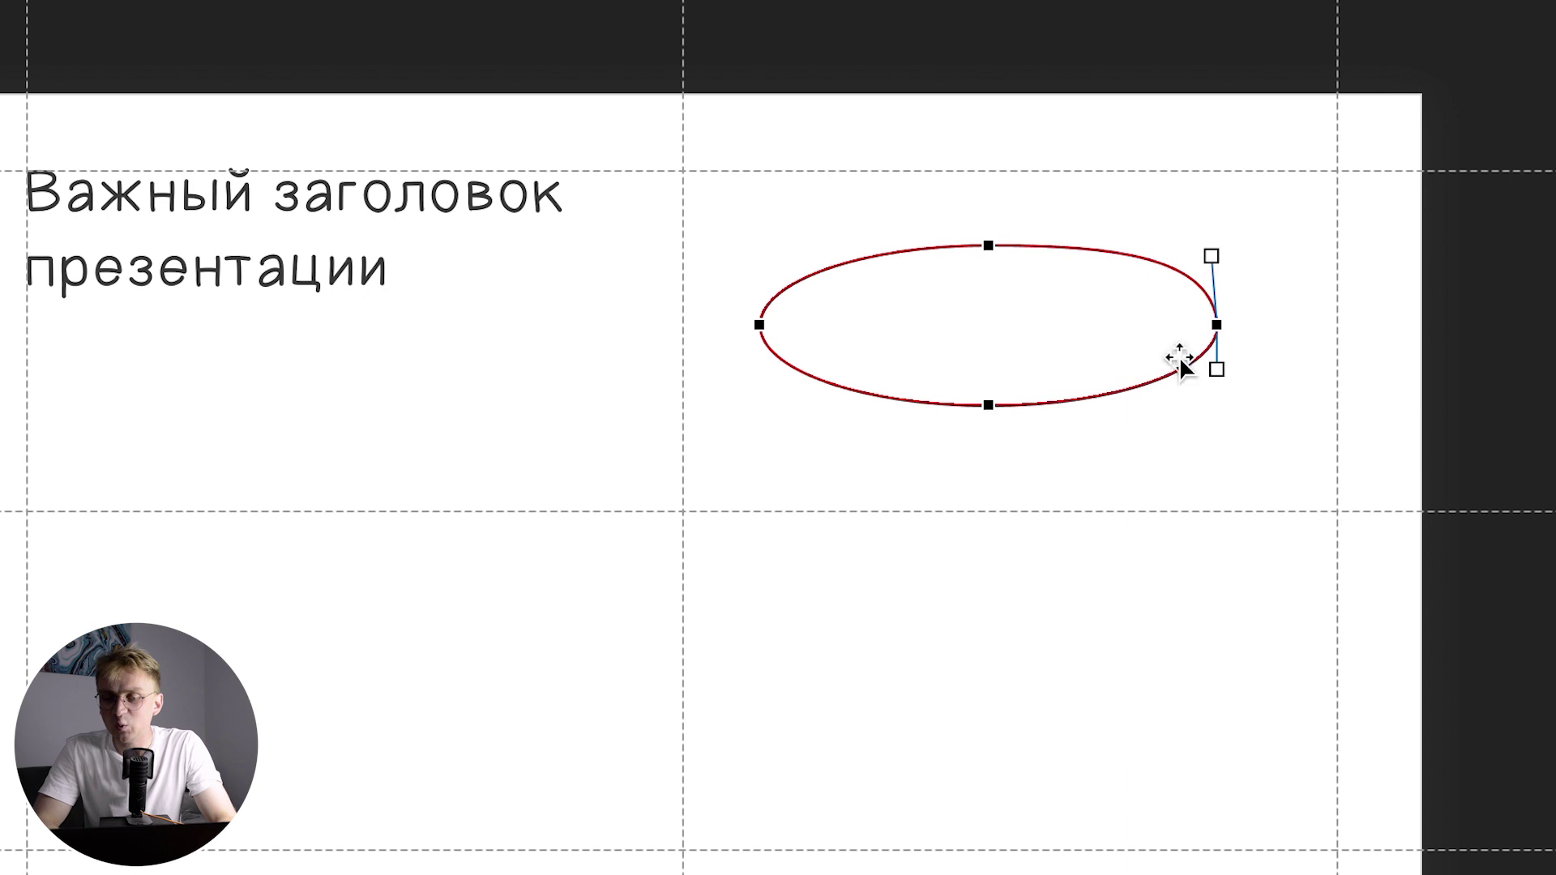
left_click(993, 412)
left_click_drag(1112, 406, 1125, 411)
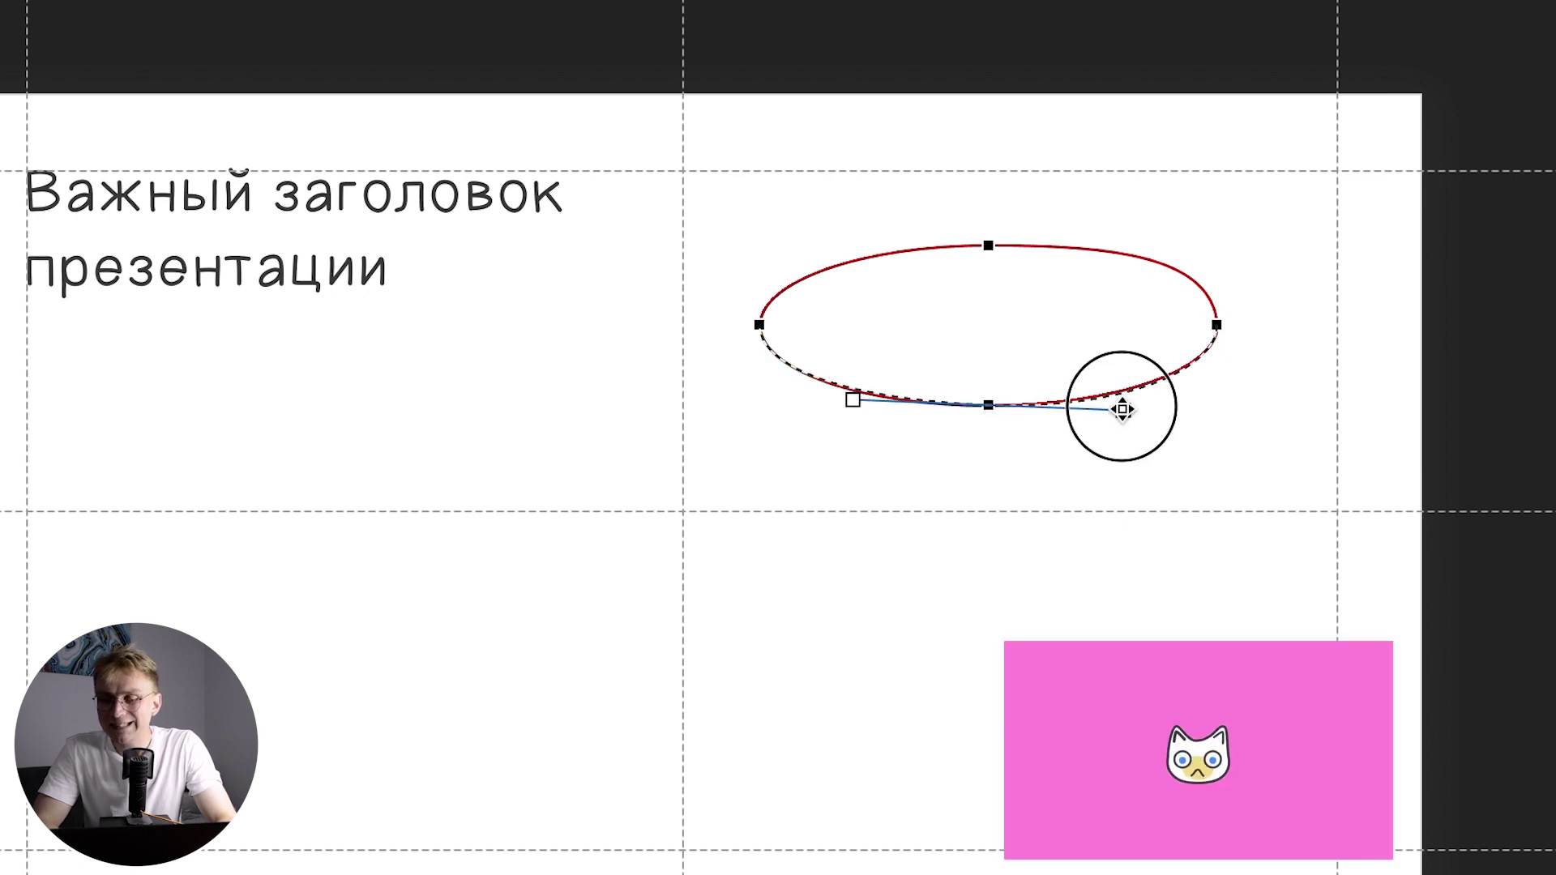
left_click(759, 324)
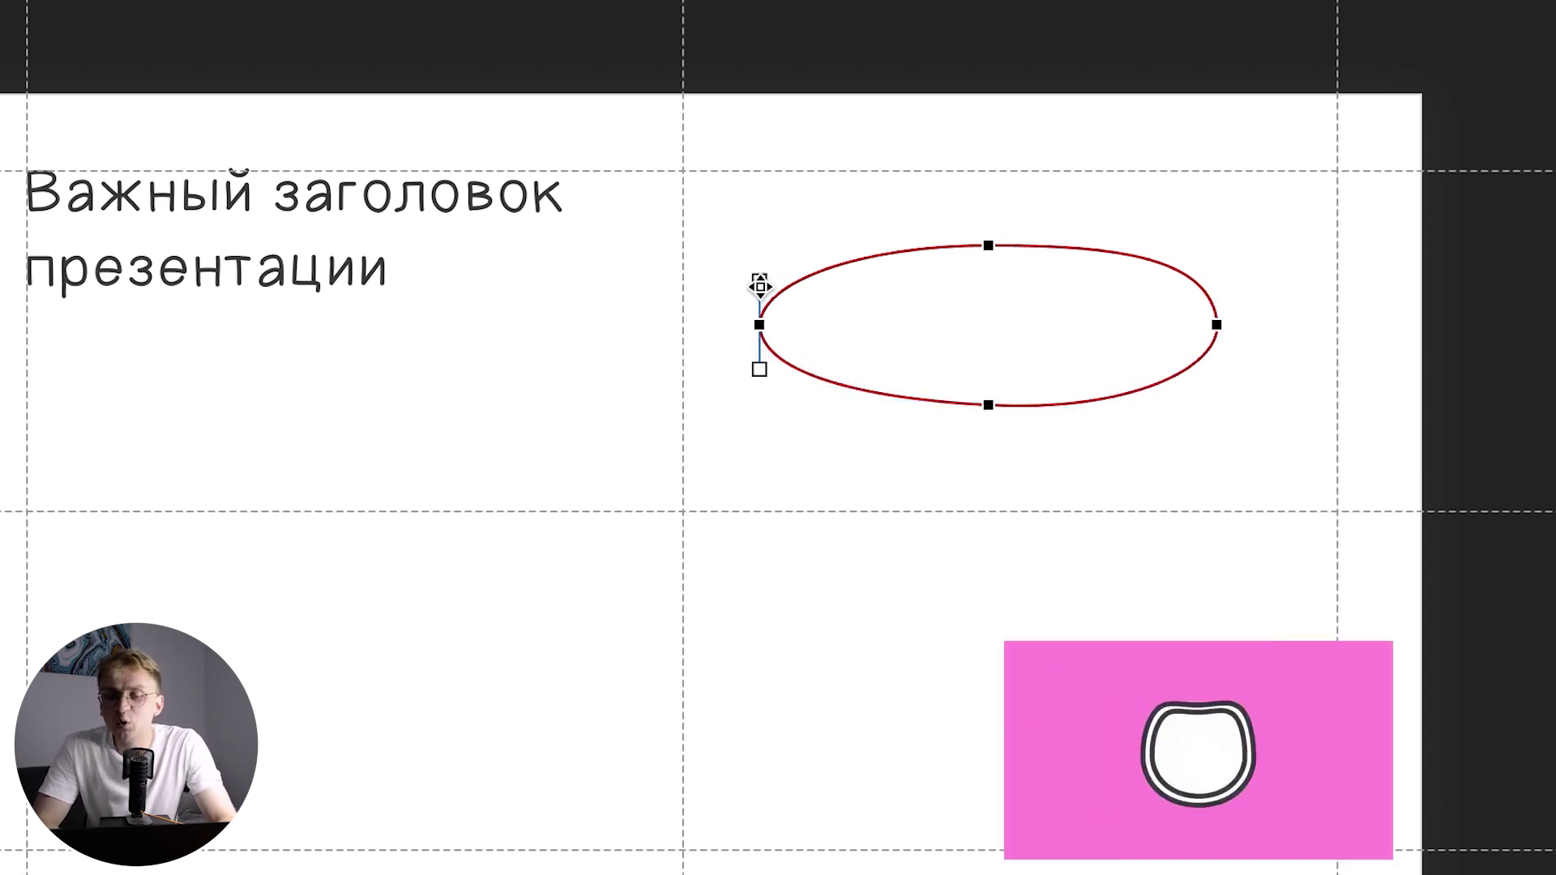
left_click_drag(759, 284, 758, 266)
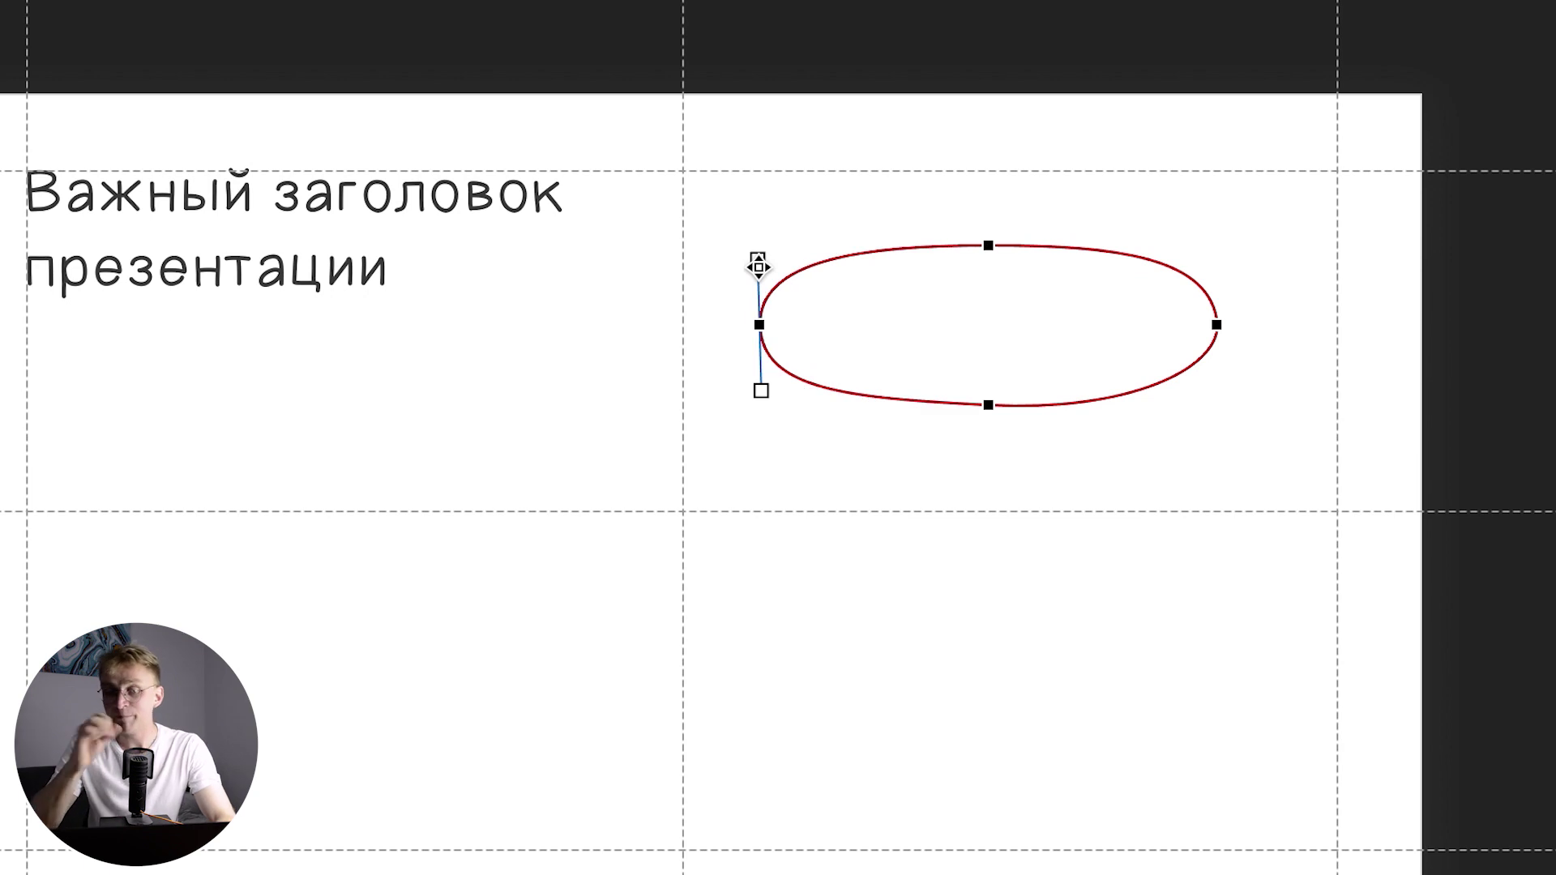
left_click(899, 670)
- Resize the reshaped oval, shift it right with a slight tilt, and copy the title lower down
left_click(1081, 405)
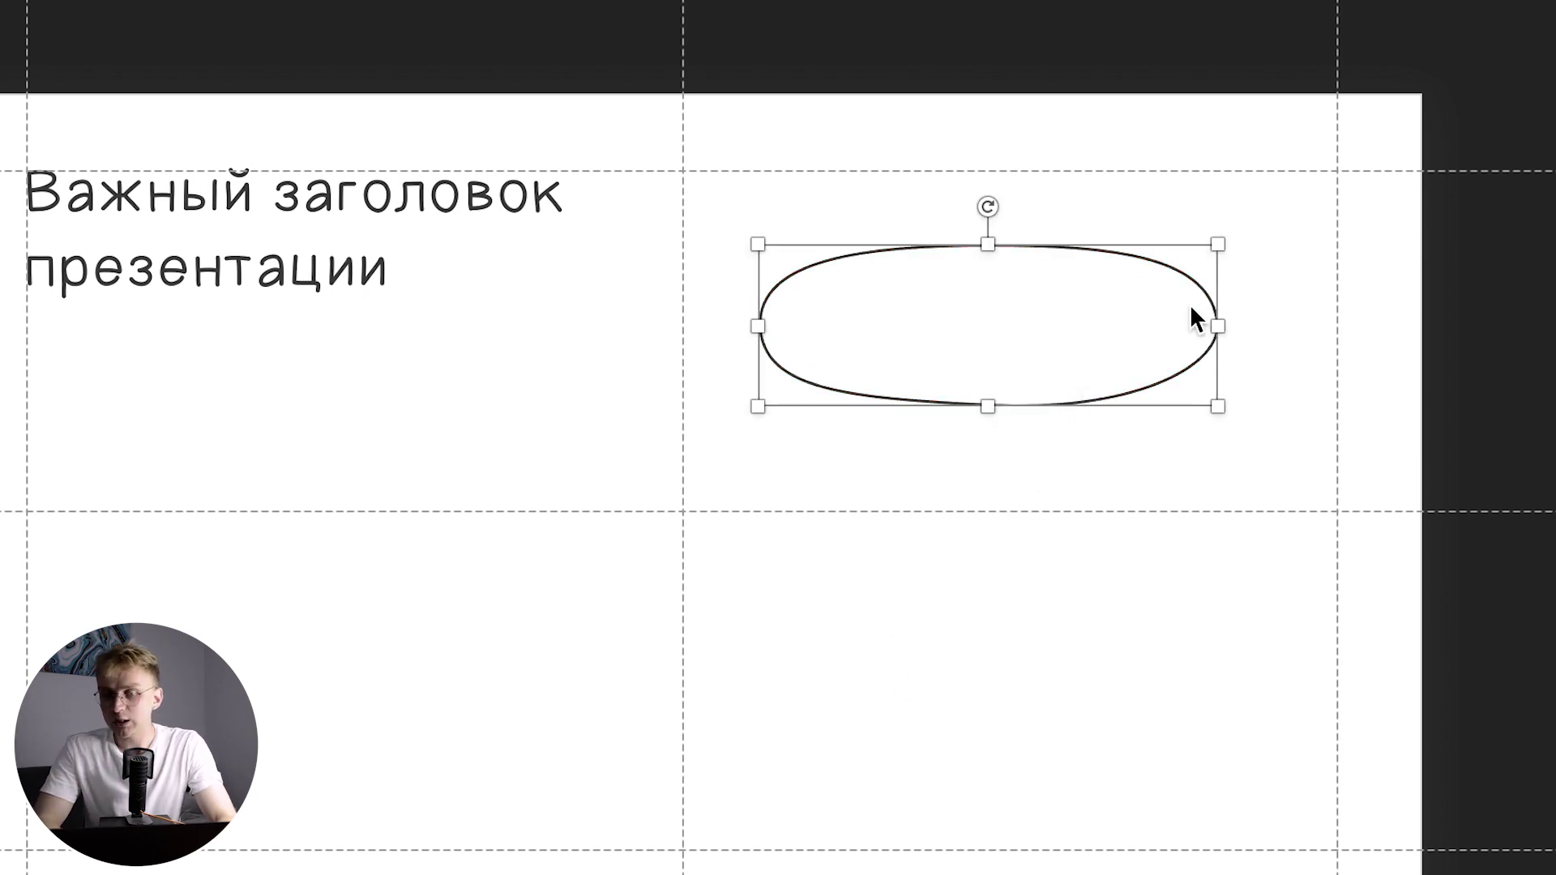
mouse_move(1221, 236)
left_mouse_down()
mouse_move(1121, 238)
mouse_move(1114, 267)
mouse_move(1163, 284)
left_mouse_up()
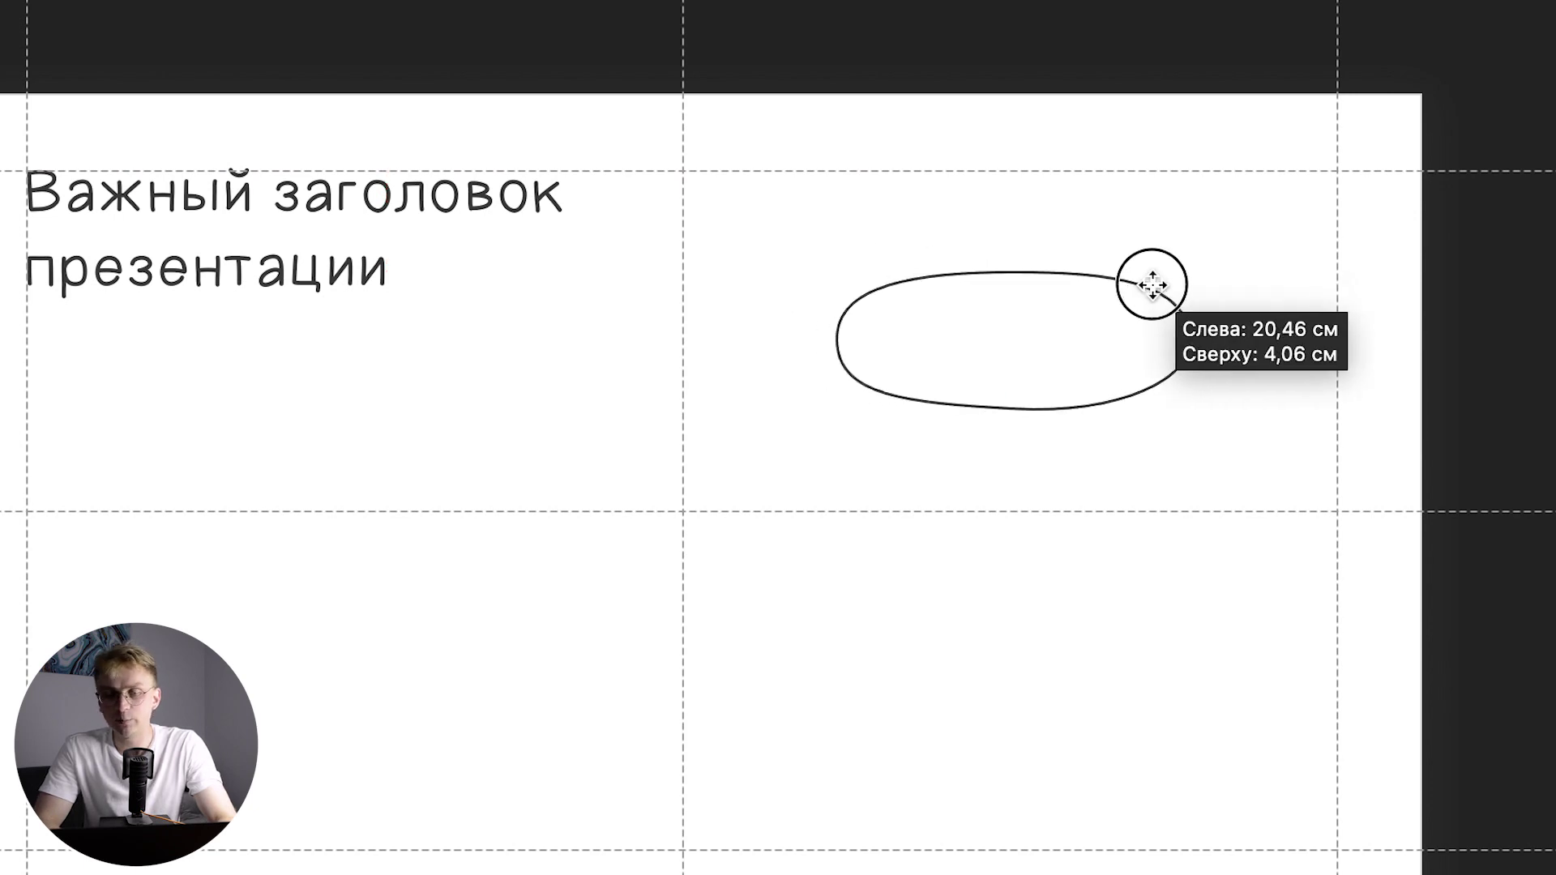
left_click_drag(1018, 233, 1028, 229)
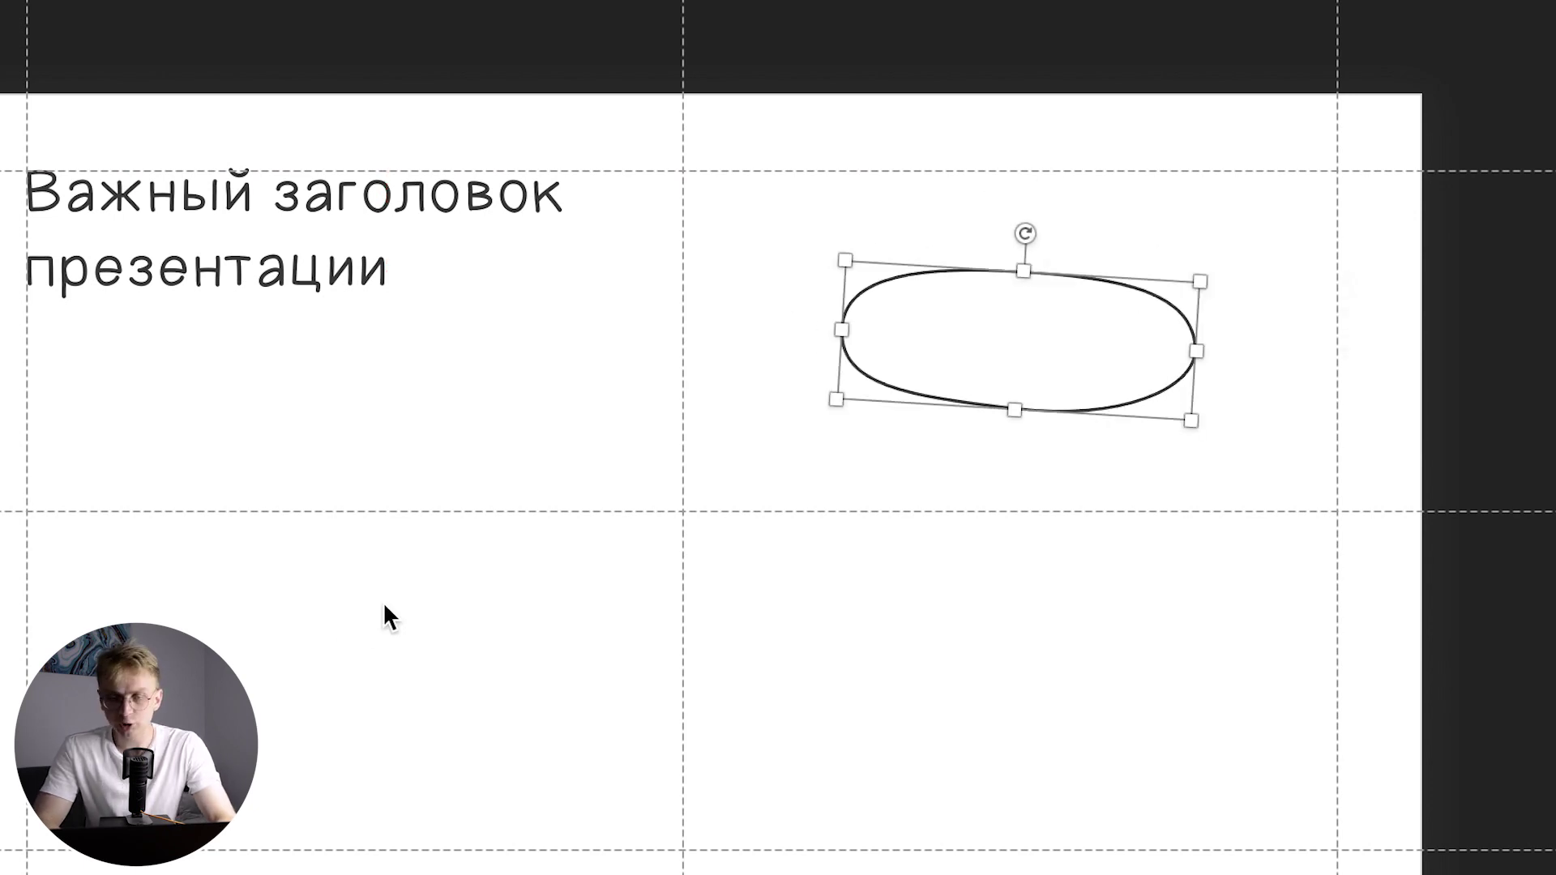
left_click(362, 309)
mouse_move(434, 305)
left_mouse_down()
mouse_move(526, 292)
mouse_move(608, 392)
left_mouse_up()
- Retype the copied box as 'Схема', centre it at 28 pt, and fit it tilted inside the oval
triple_click(608, 391)
type("СХ")
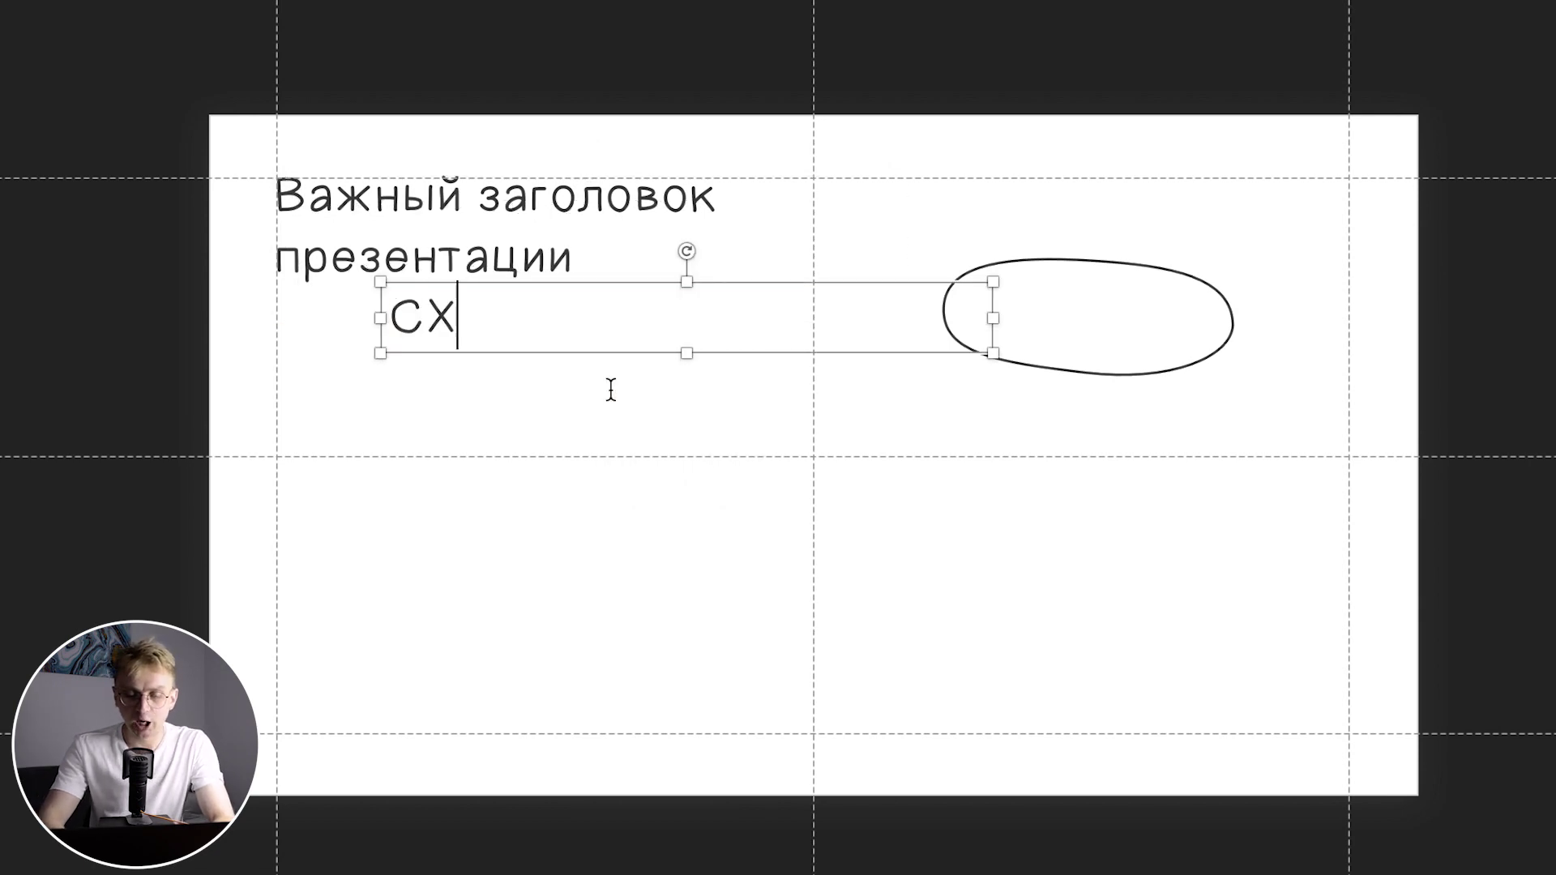
type("ЕМА")
key("ctrl+a")
type("Схема")
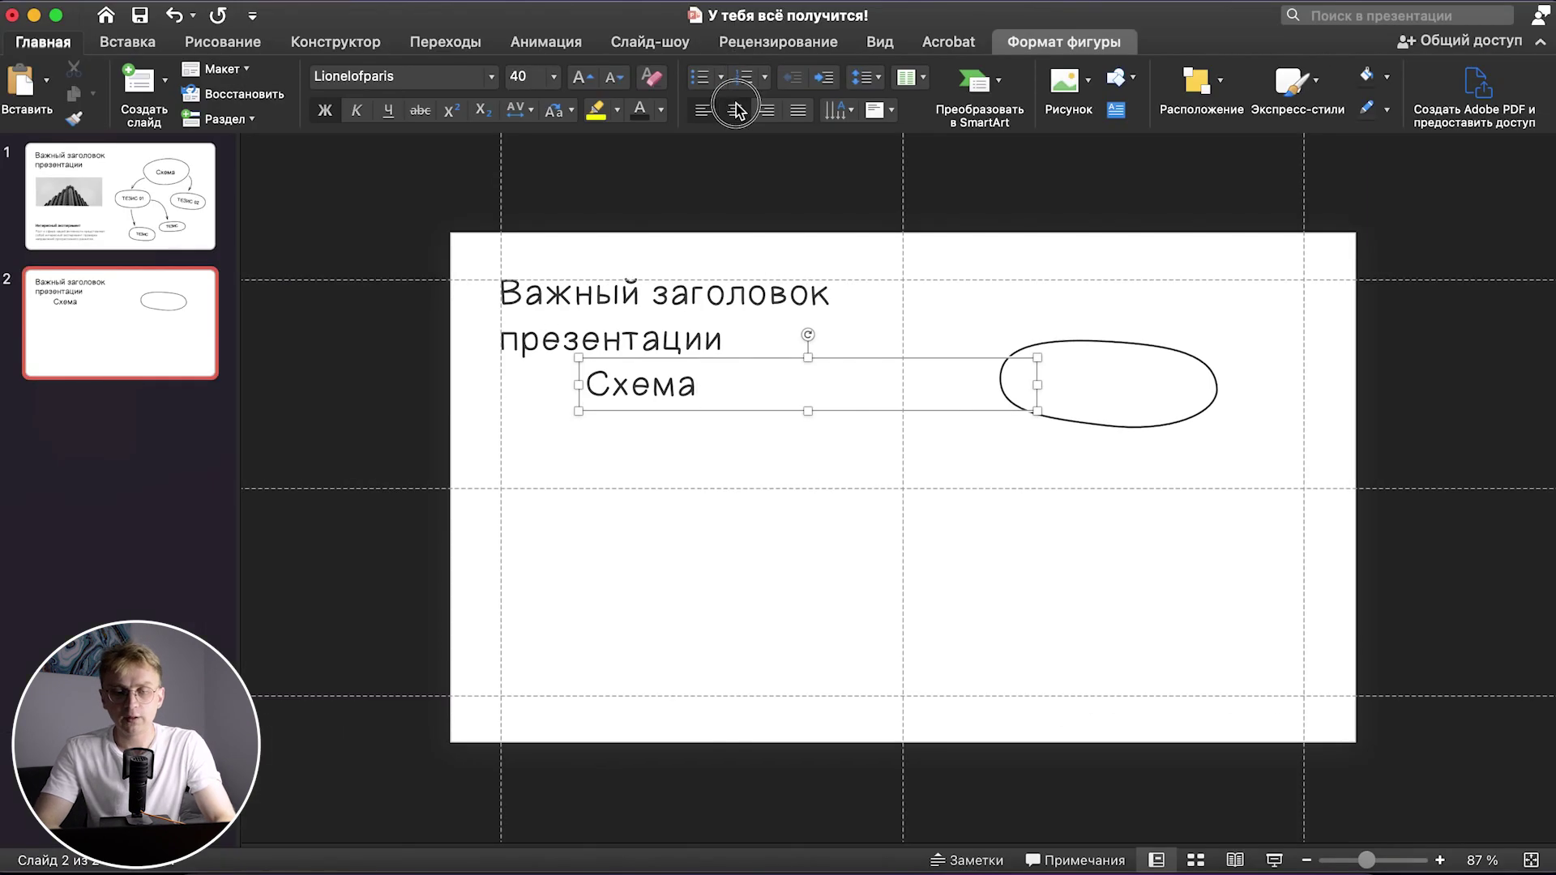
left_click(734, 110)
triple_click(616, 83)
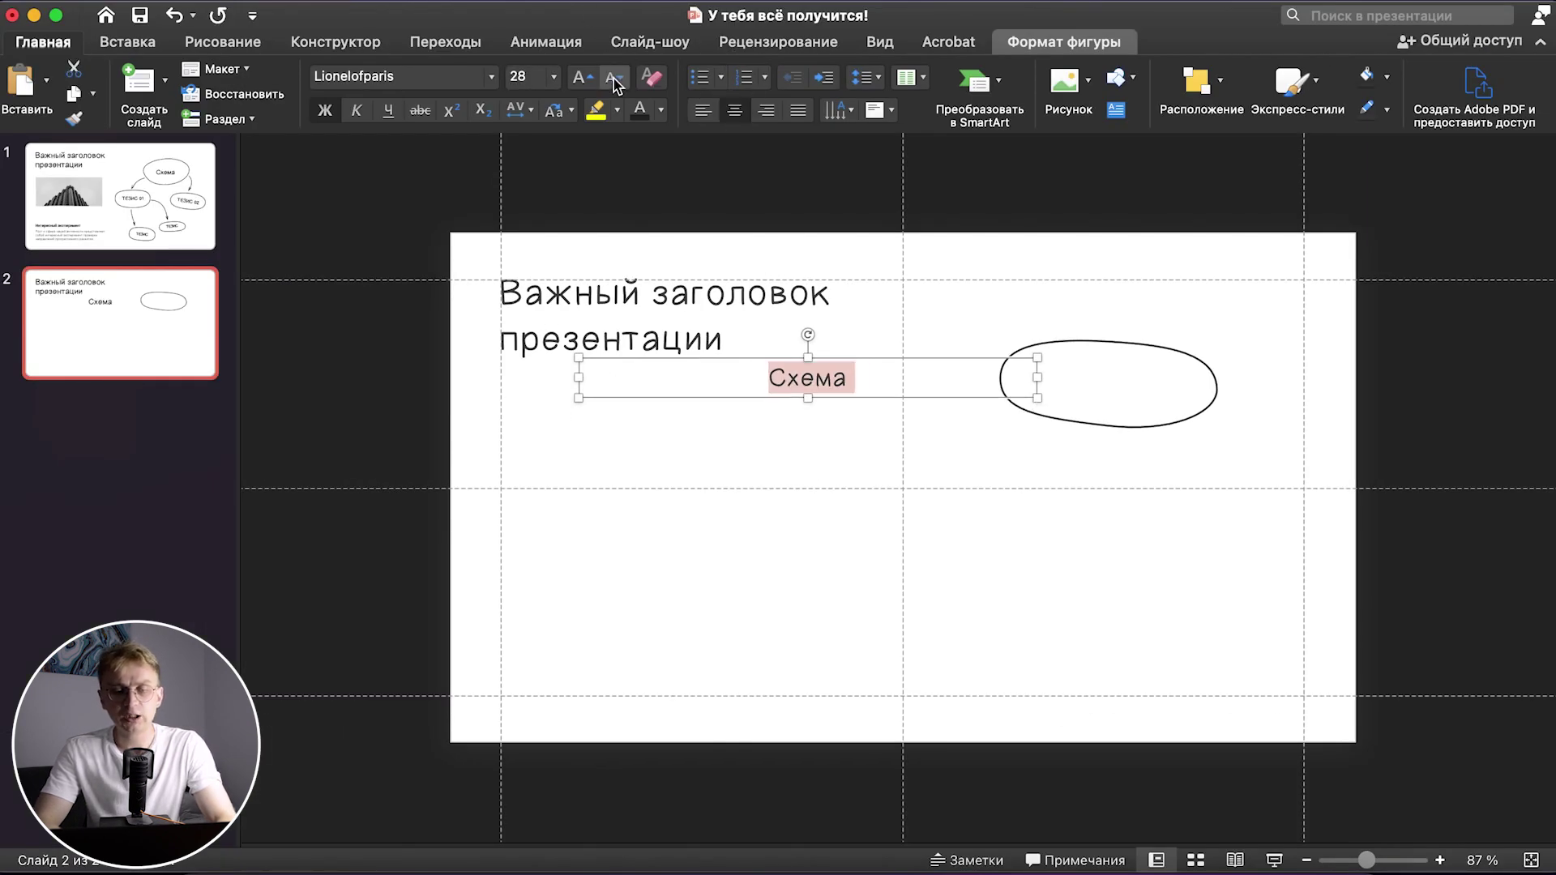
left_click_drag(747, 384, 1042, 399)
left_click_drag(1108, 339, 1115, 325)
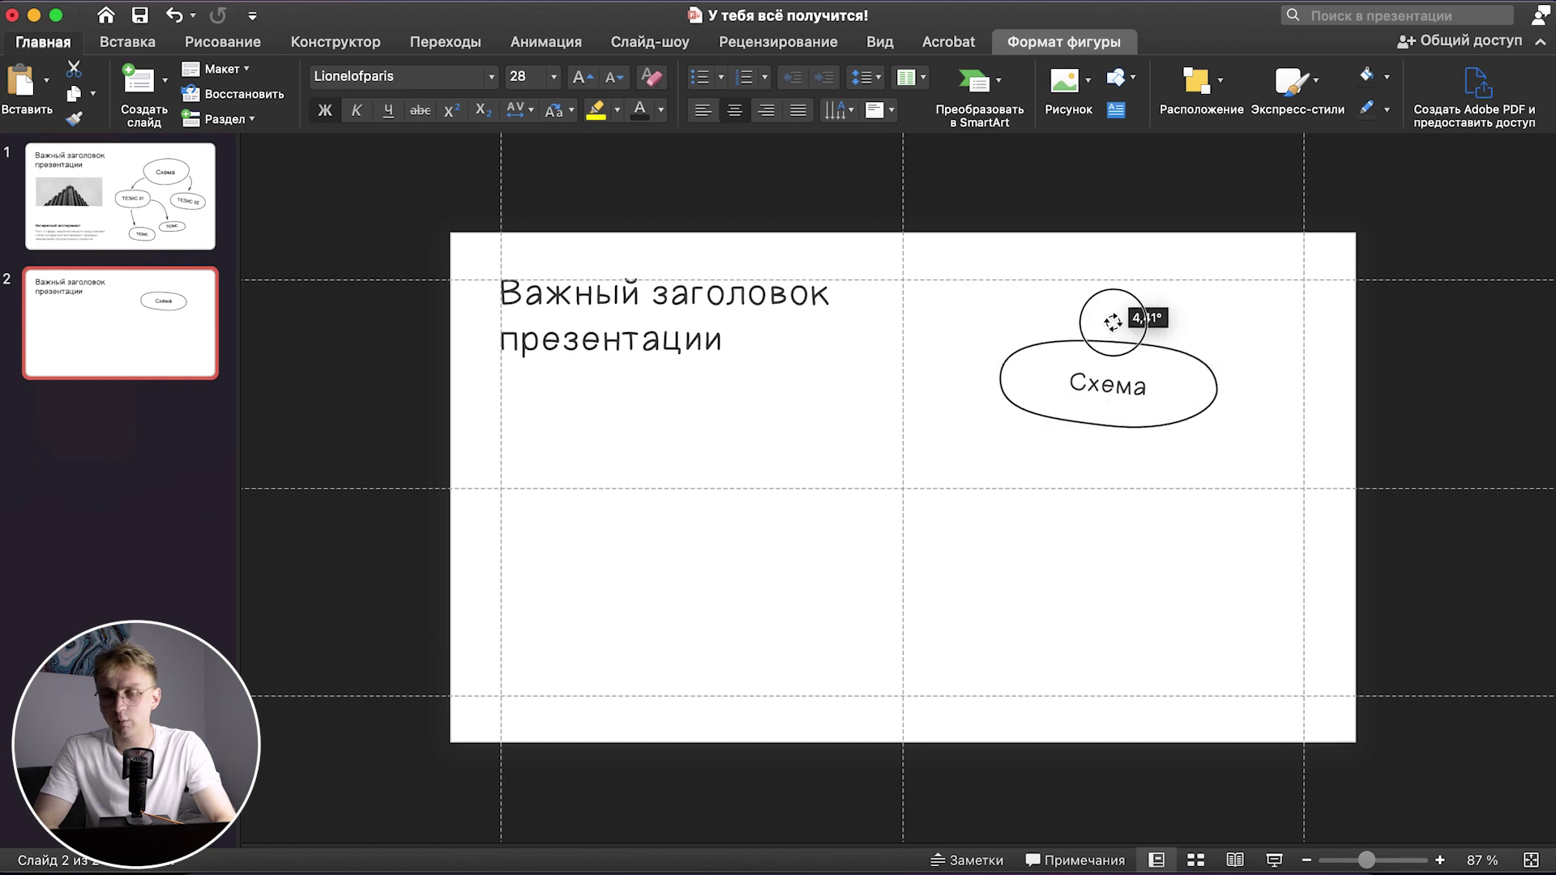
left_click_drag(1336, 411, 1212, 391)
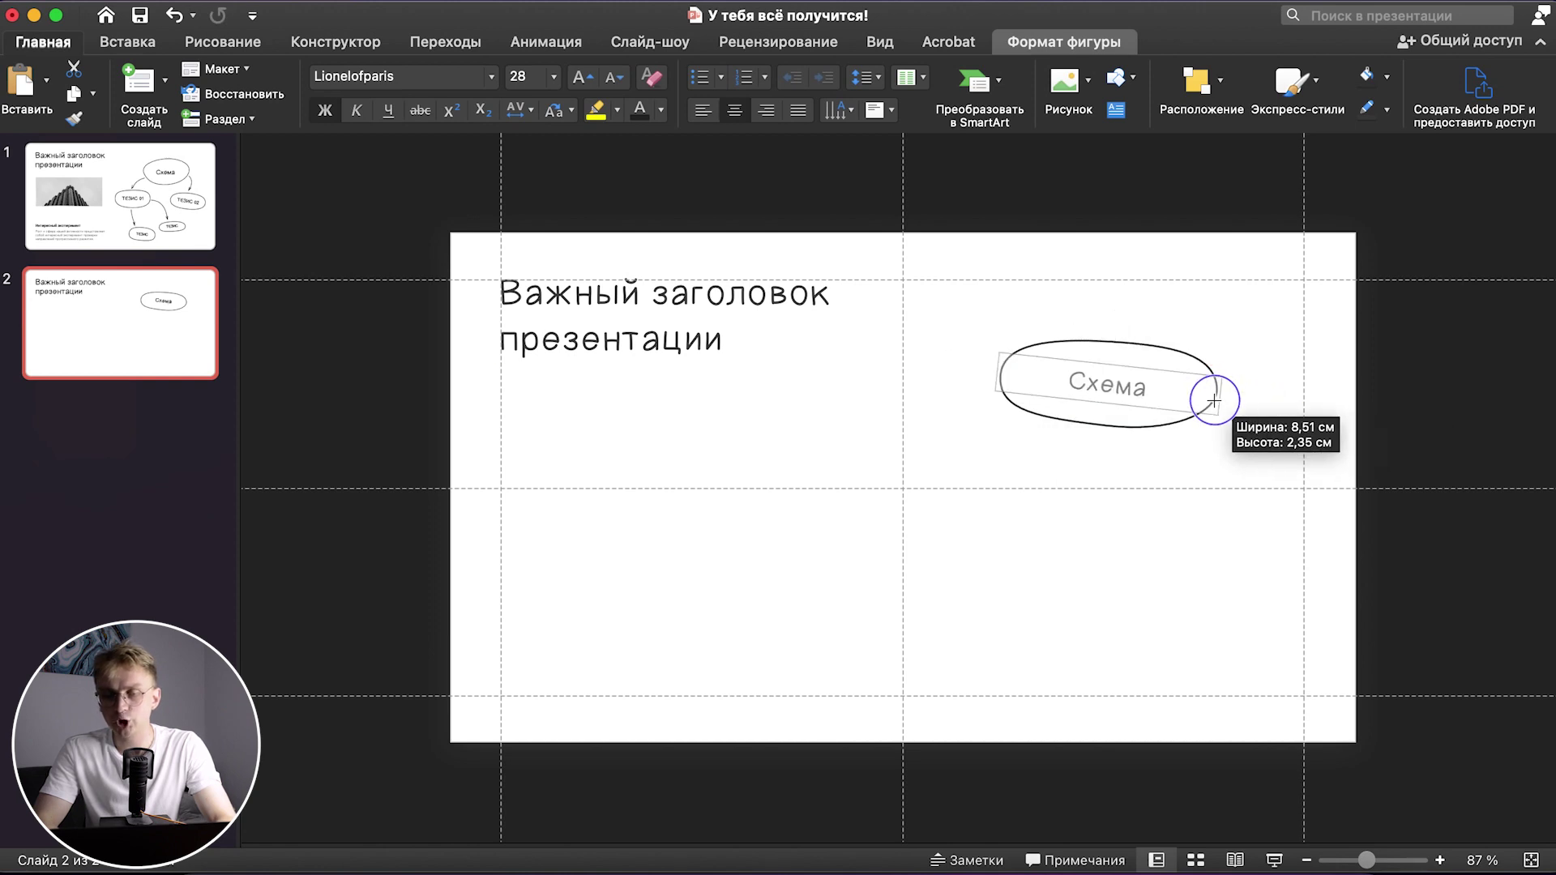
left_click(1270, 407)
- Move the oval with its Схема label and narrow the oval so the word fits neatly
left_click_drag(1261, 436, 913, 298)
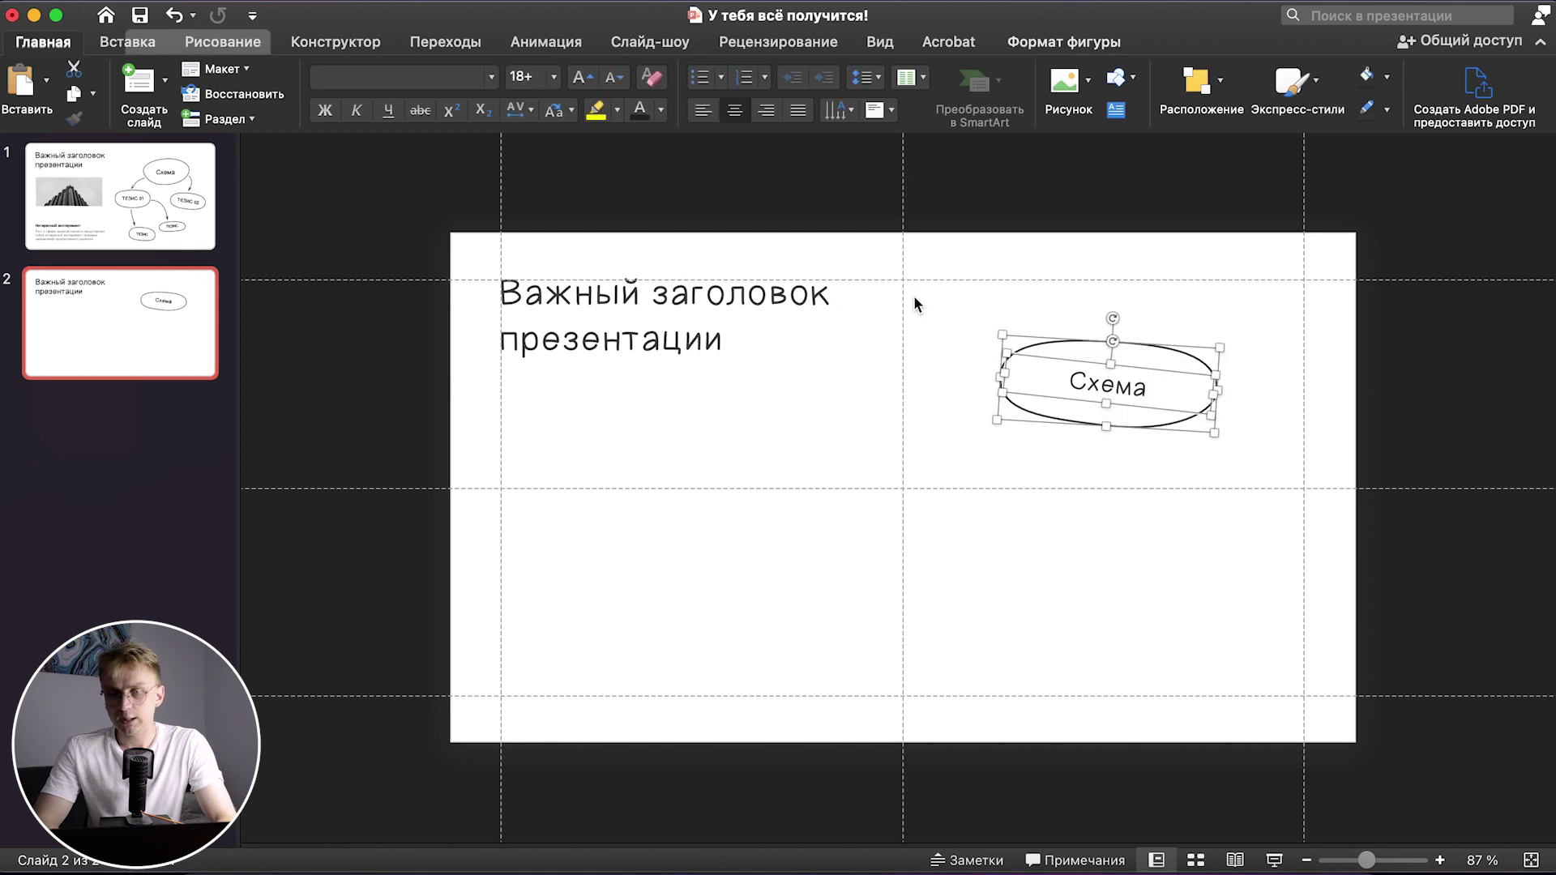
left_click_drag(1168, 442, 1171, 448)
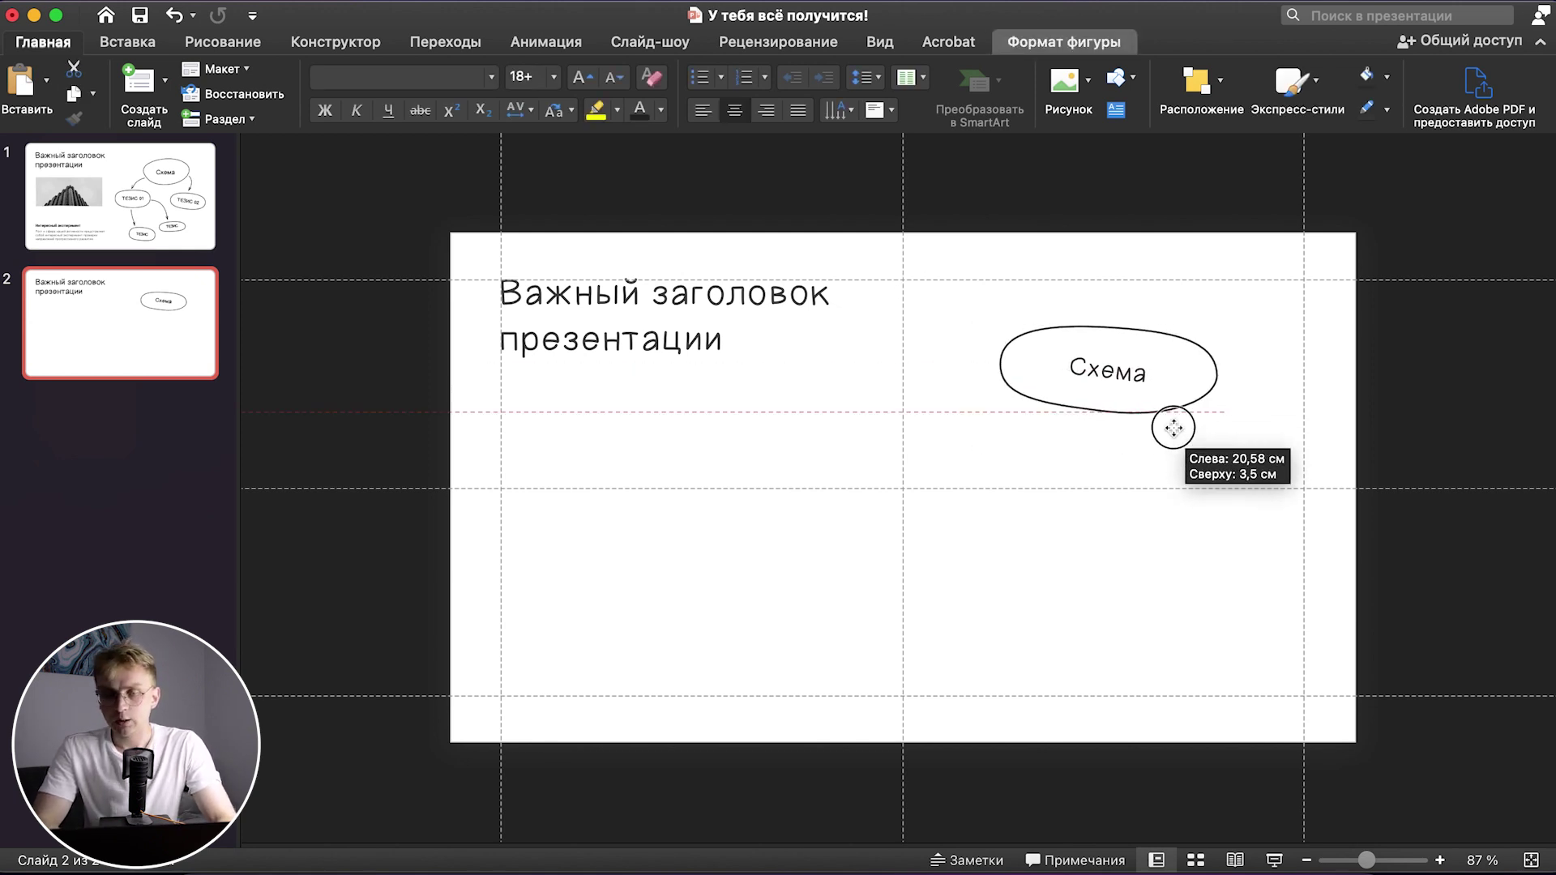
left_click(1177, 418)
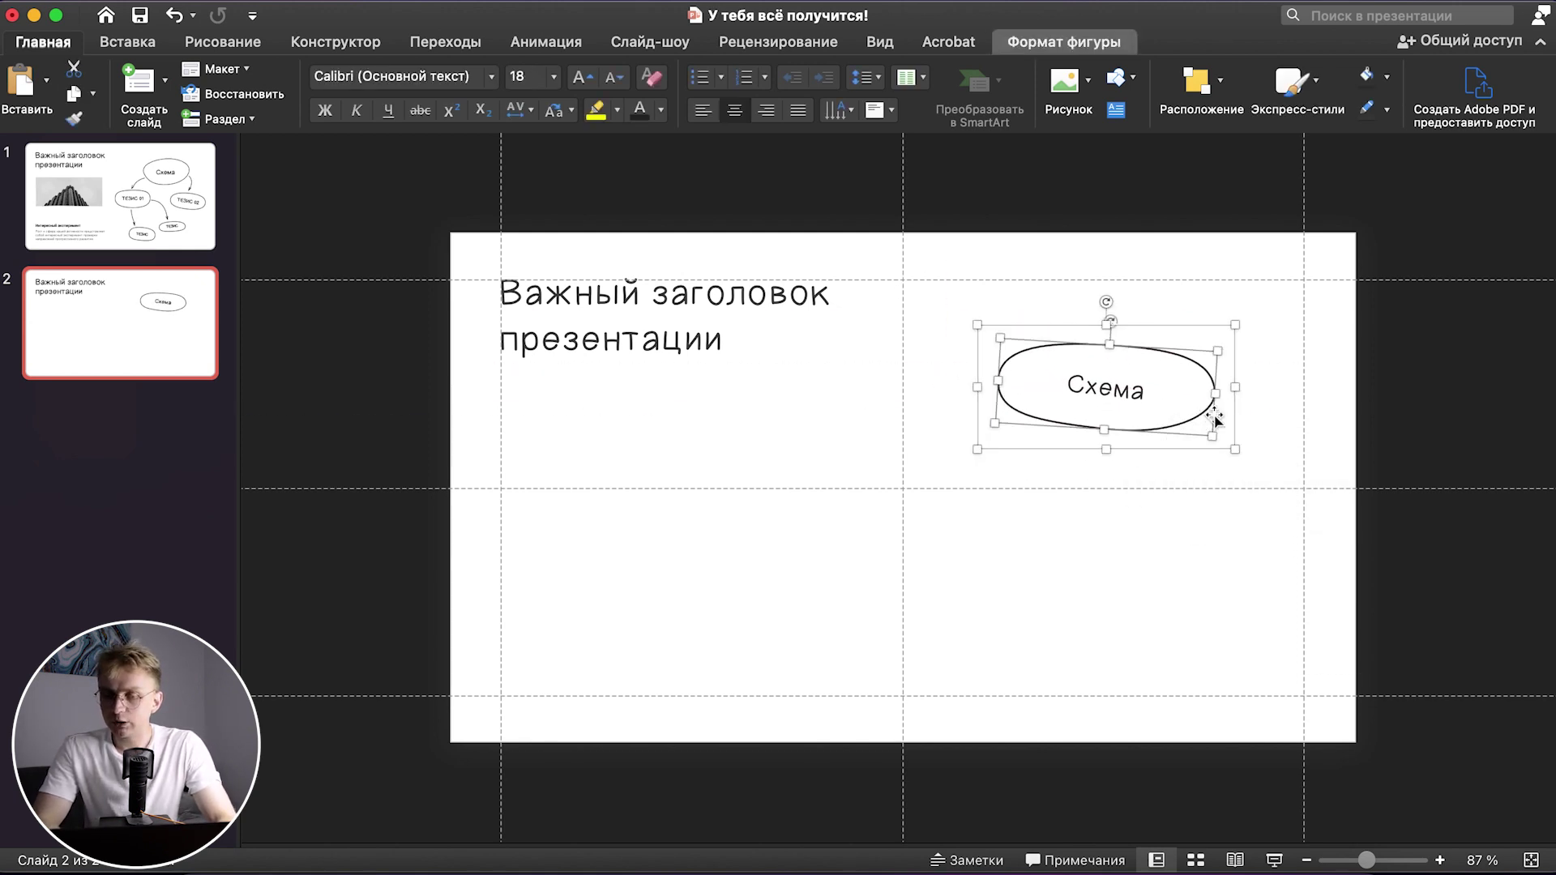
mouse_move(1234, 387)
left_mouse_down()
mouse_move(1109, 405)
mouse_move(1186, 412)
left_mouse_up()
left_click(1122, 417)
left_click(1213, 459)
left_click(1175, 425)
left_click(1161, 568)
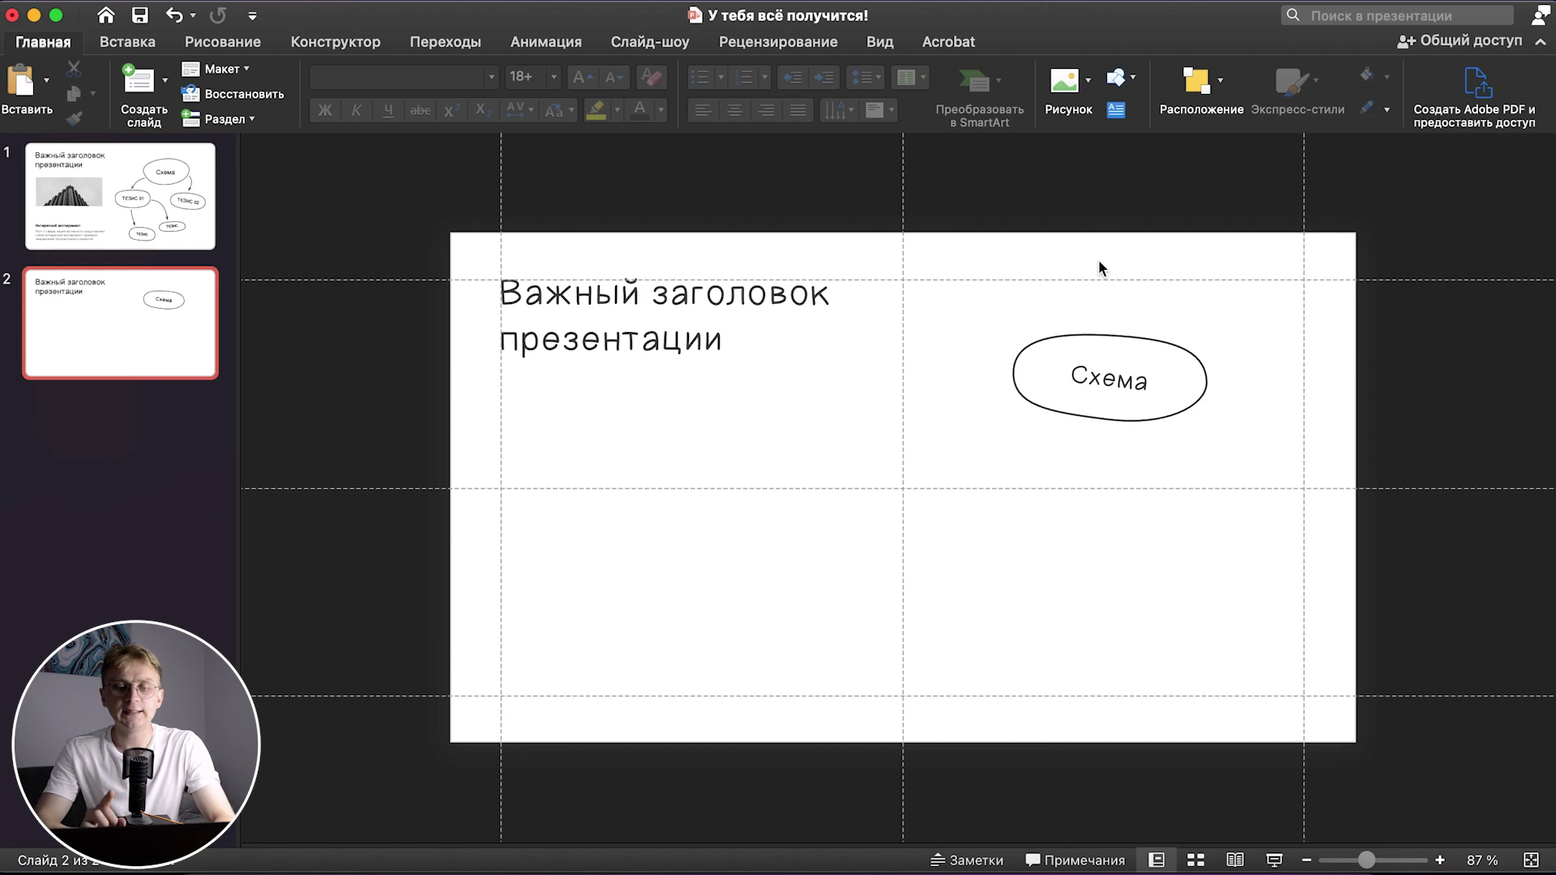
triple_click(678, 311)
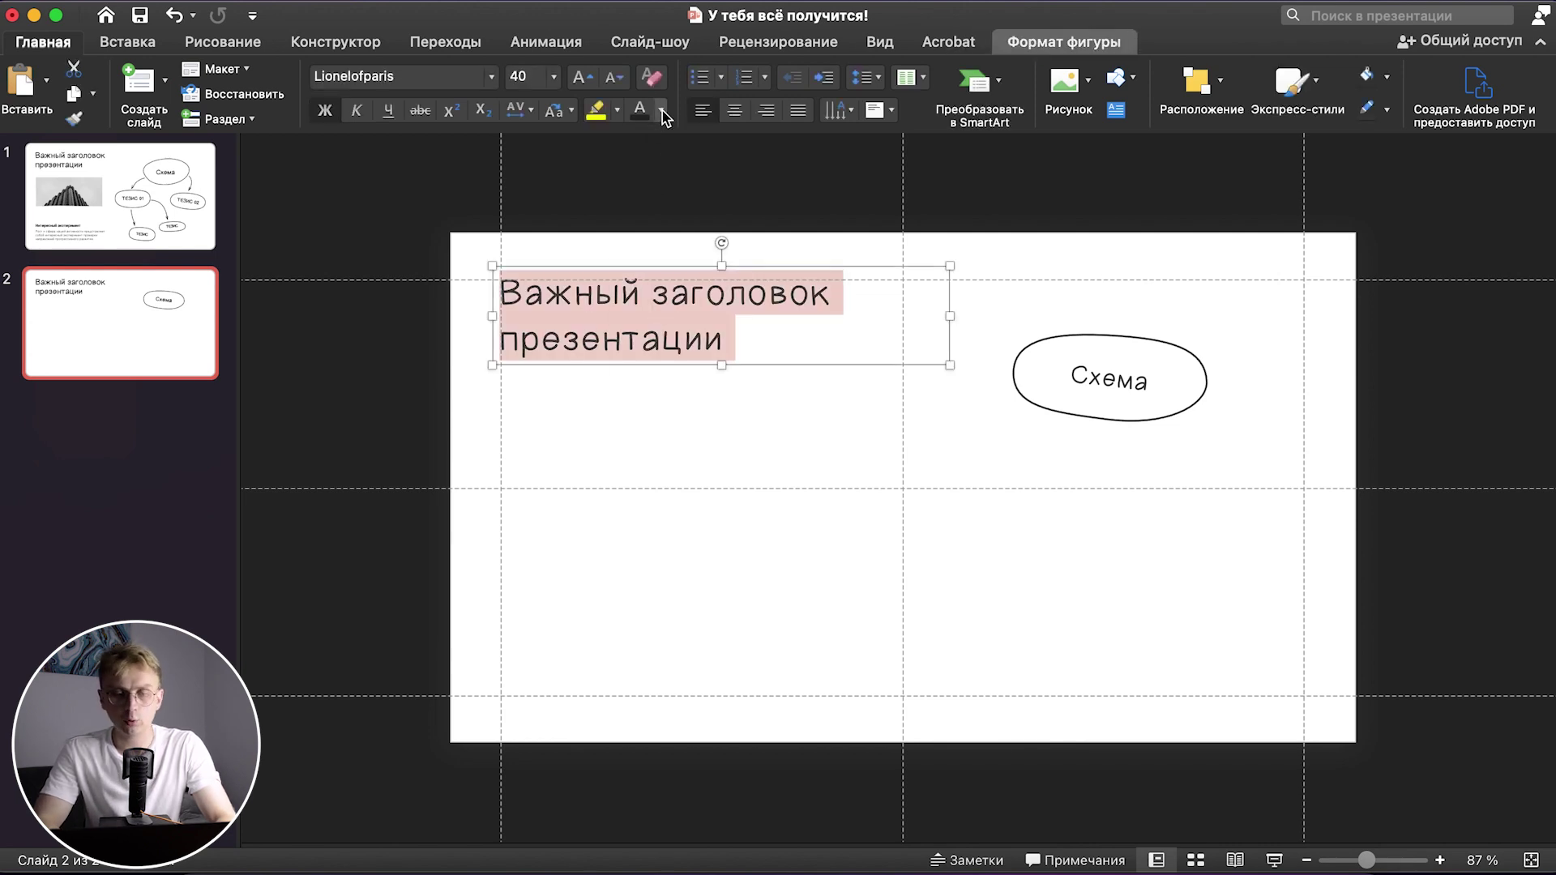
- Colour the title and Схема text Black, Text 1, Lighter 25%
left_click(663, 110)
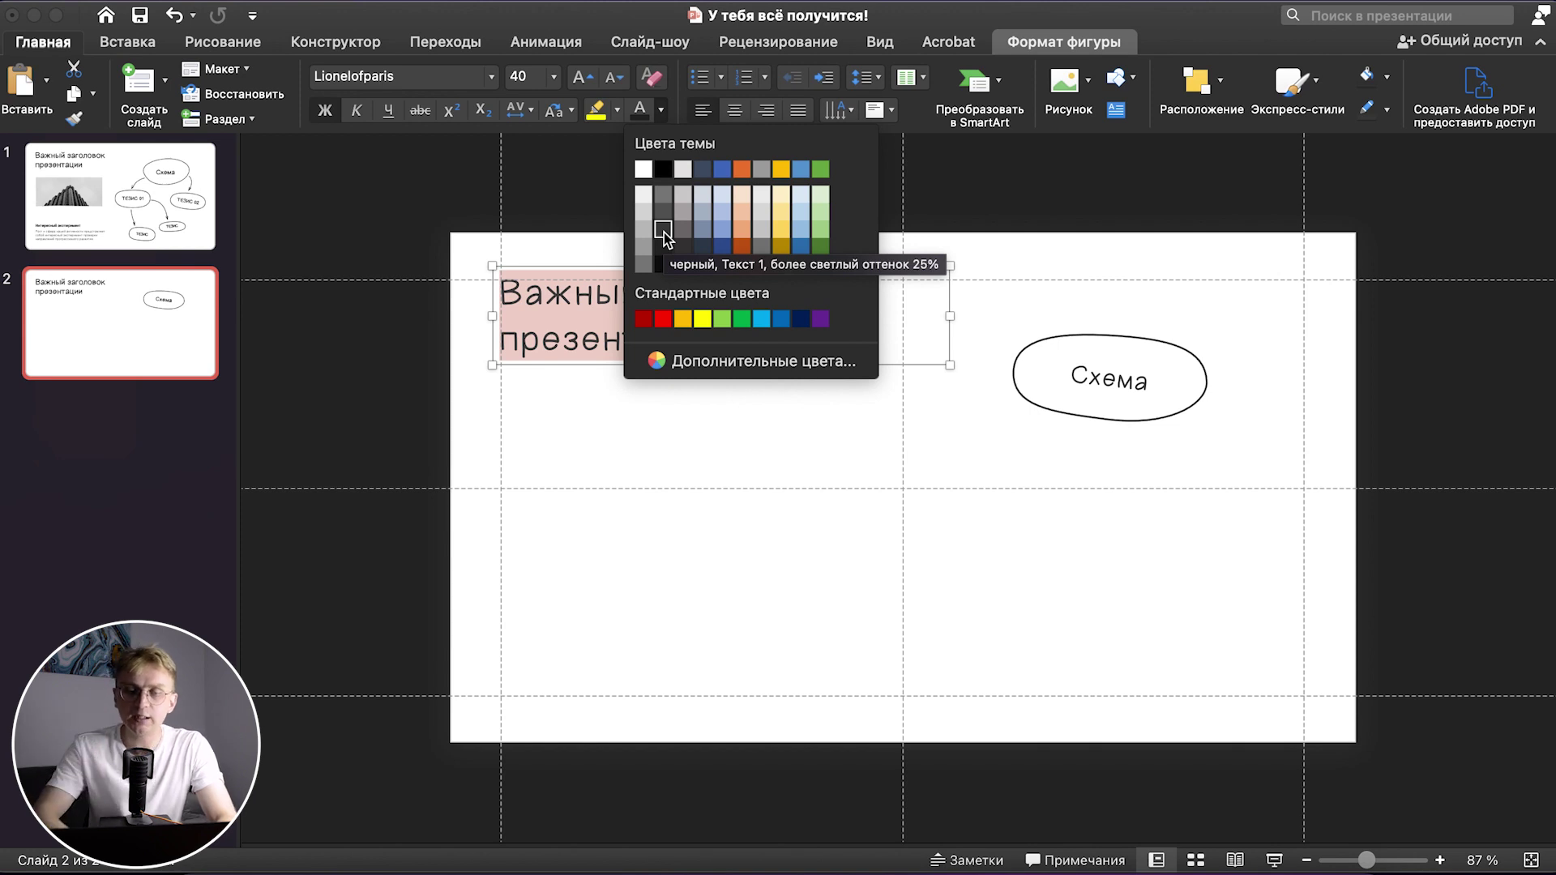
left_click(664, 232)
left_click(984, 548)
left_click(1107, 424)
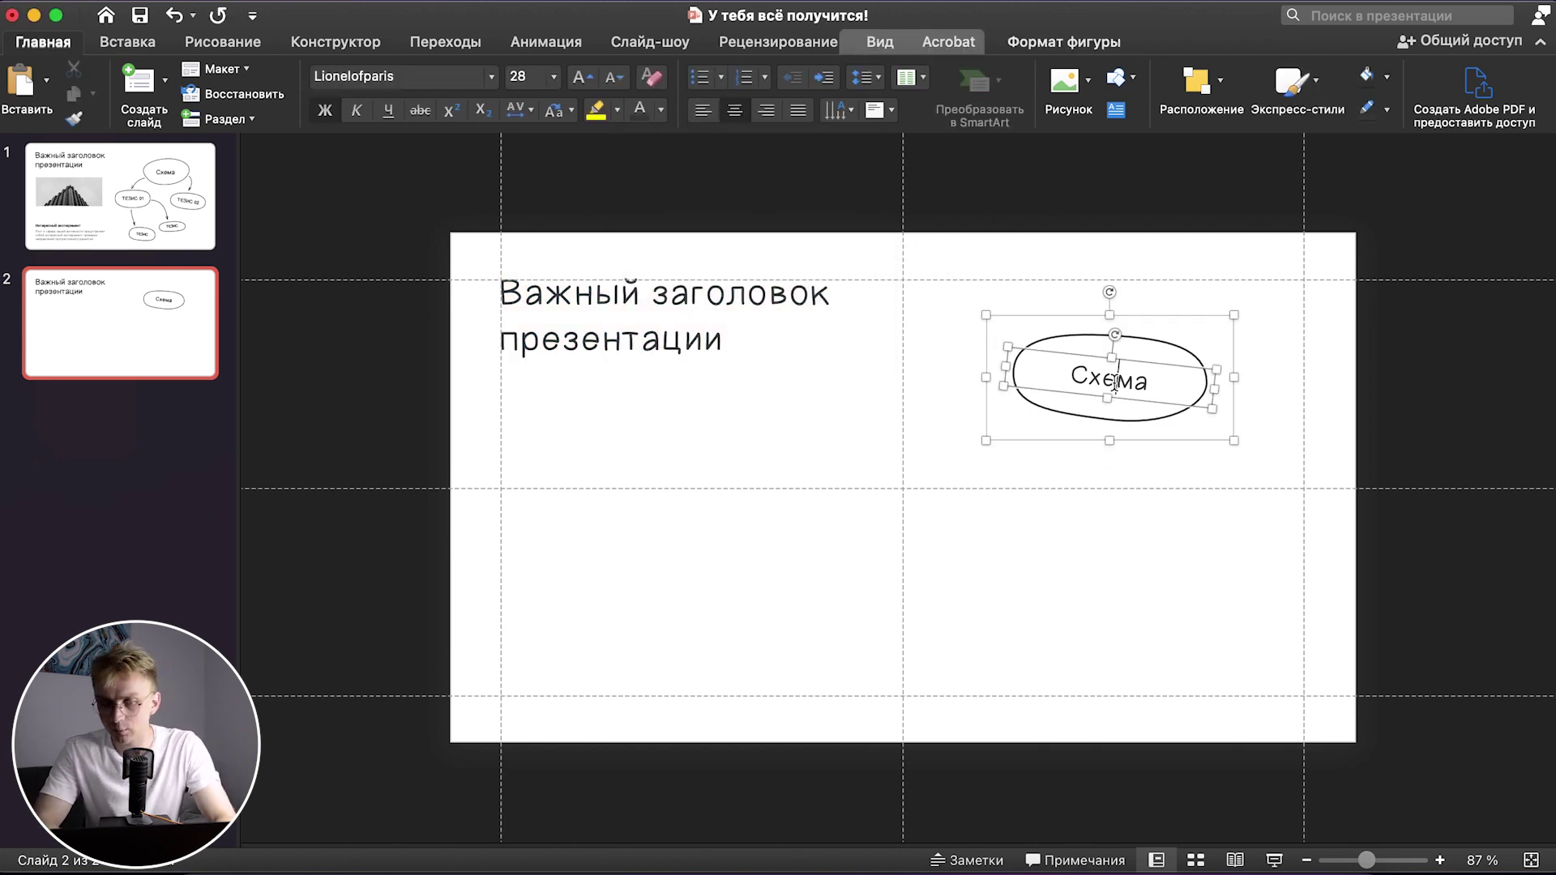
left_click(661, 108)
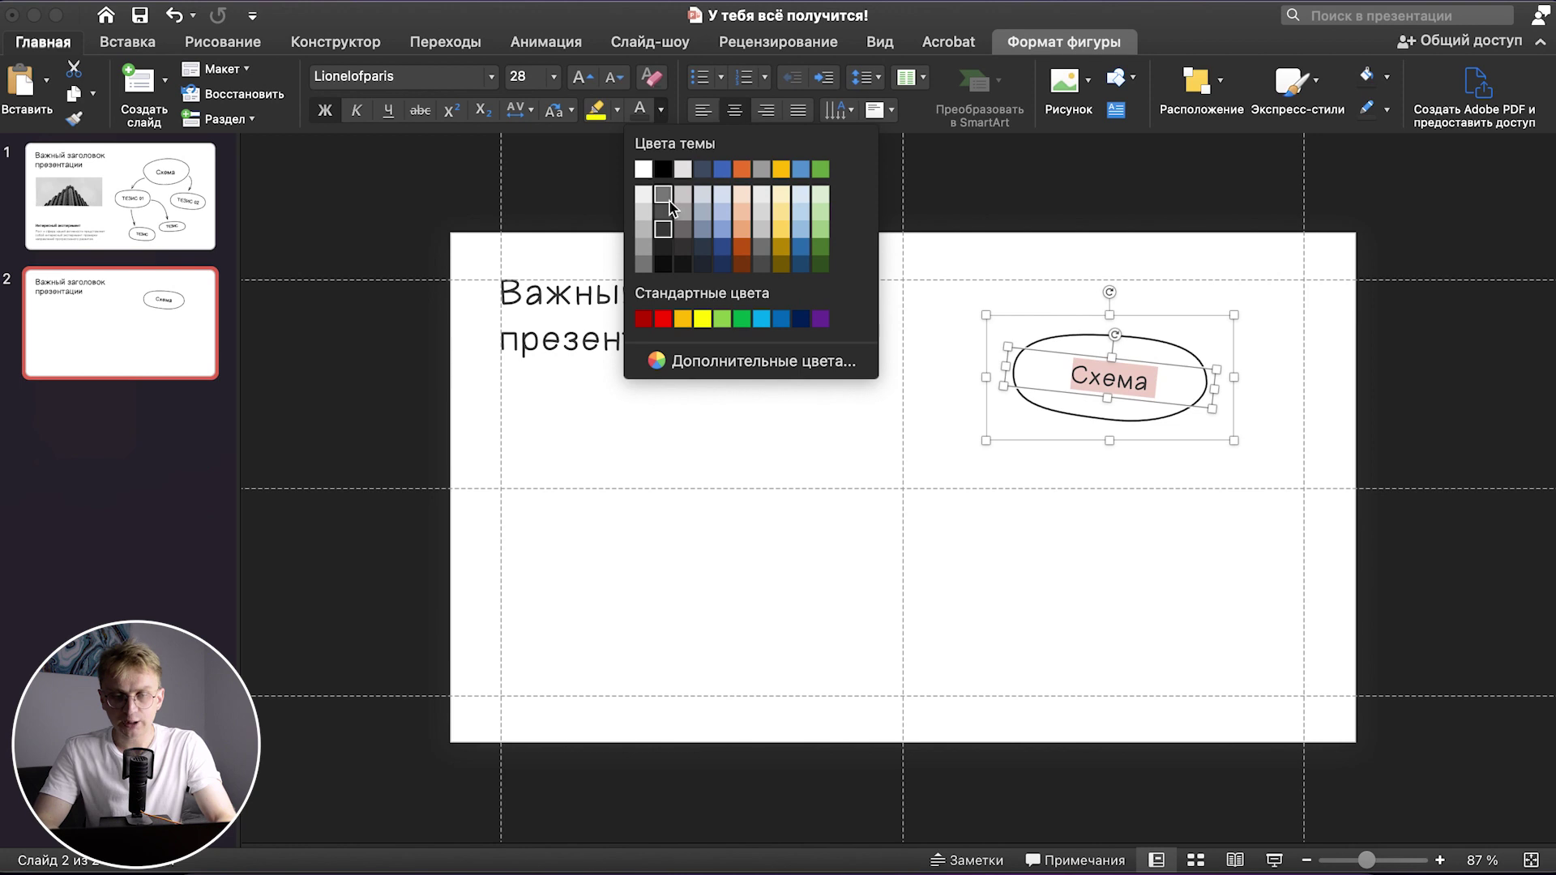
left_click(664, 227)
left_click(817, 618)
- Select the Схема oval and duplicate it with Cmd+D
left_click(1125, 389)
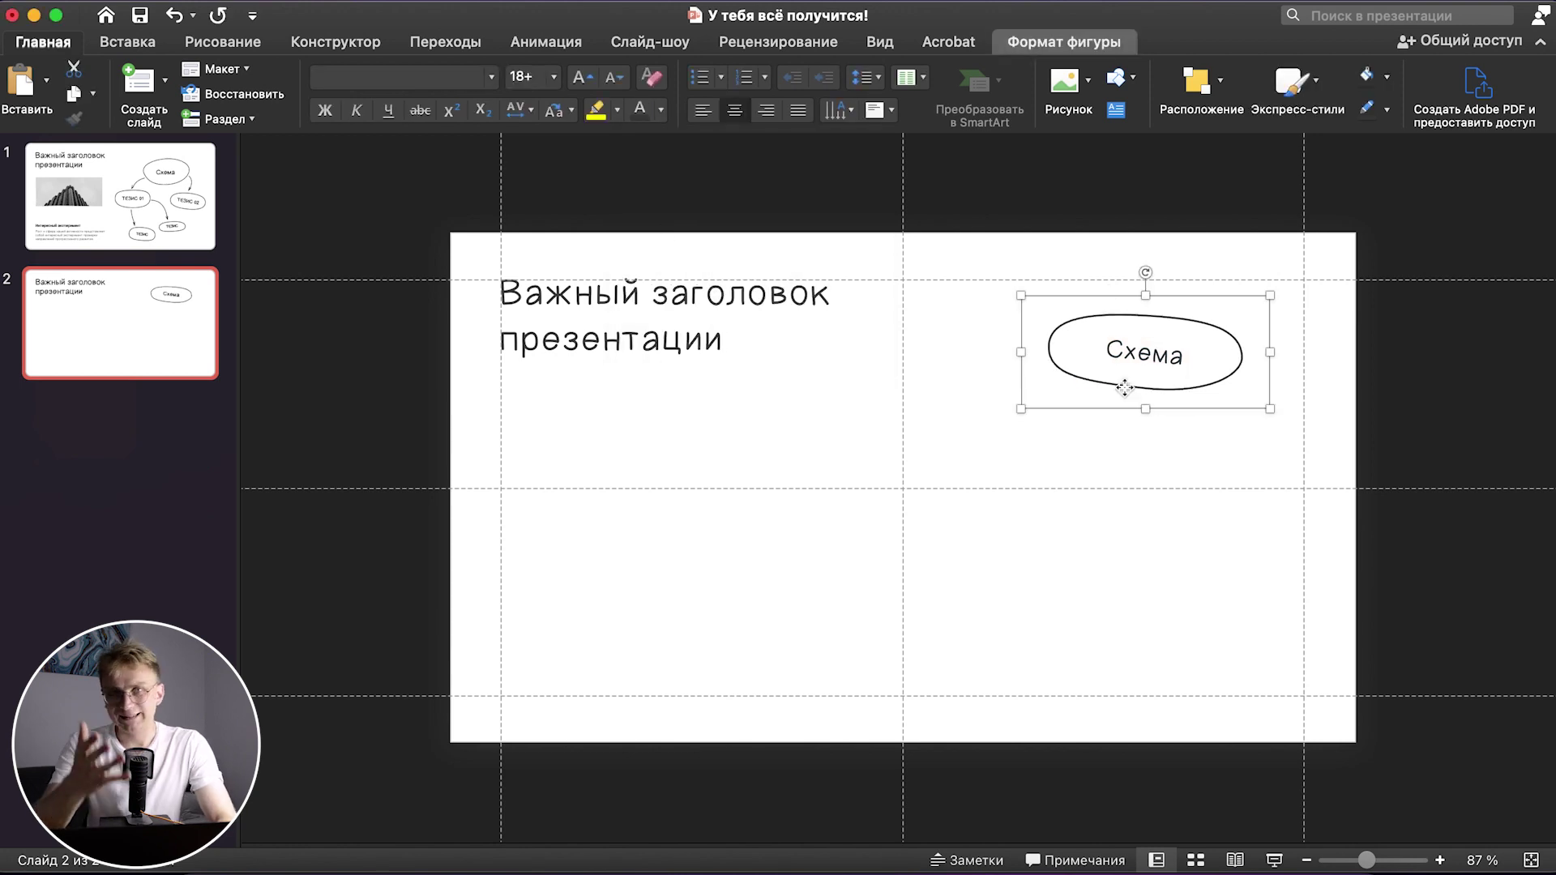
left_click(1126, 445)
left_click(1156, 397)
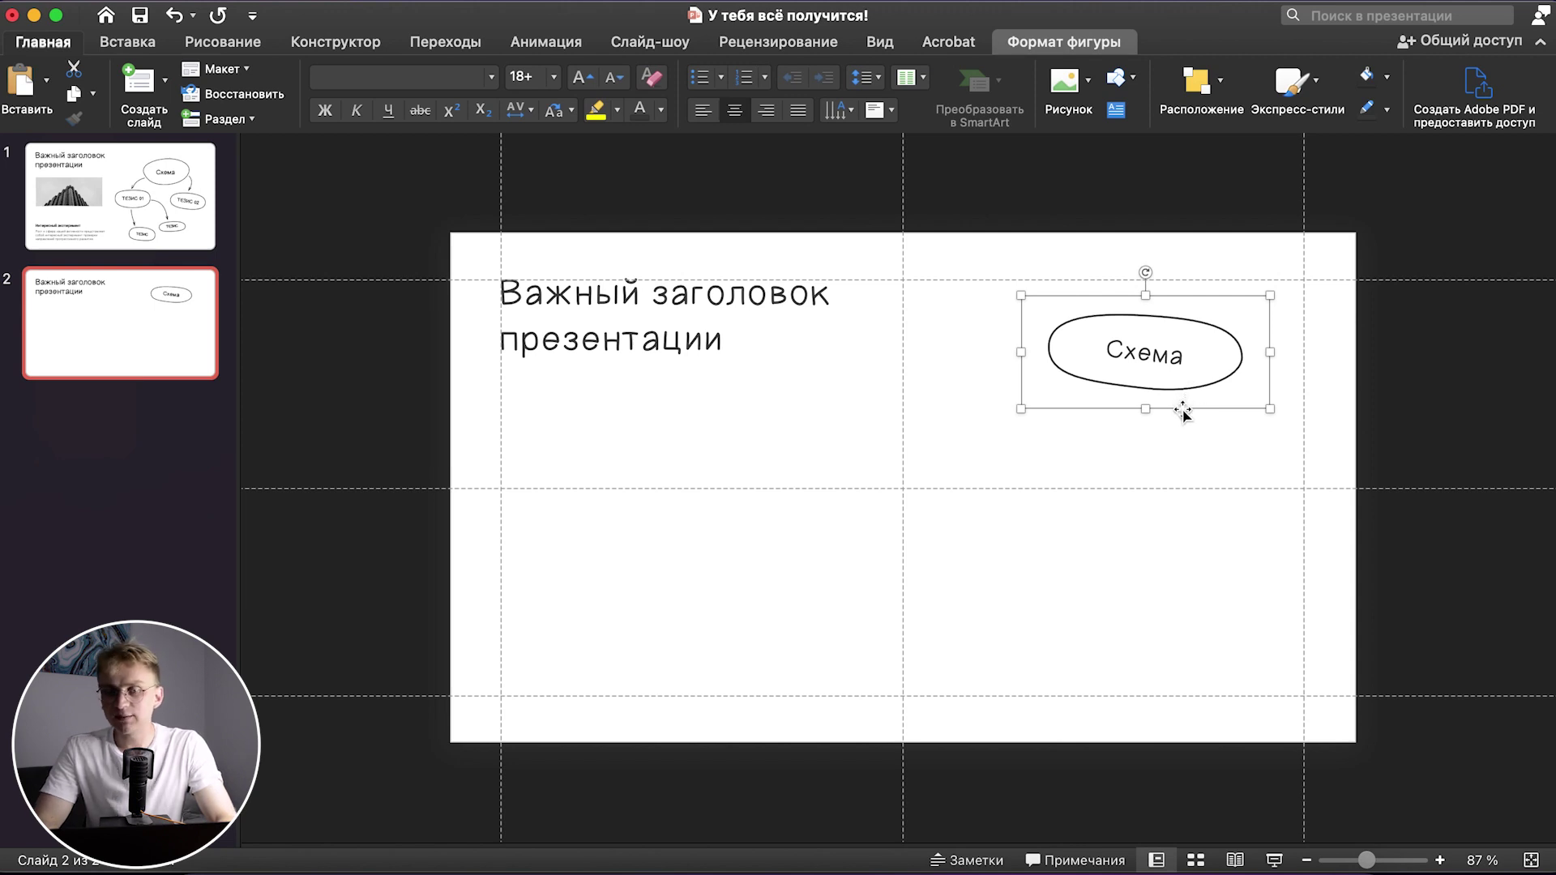
key("super+d")
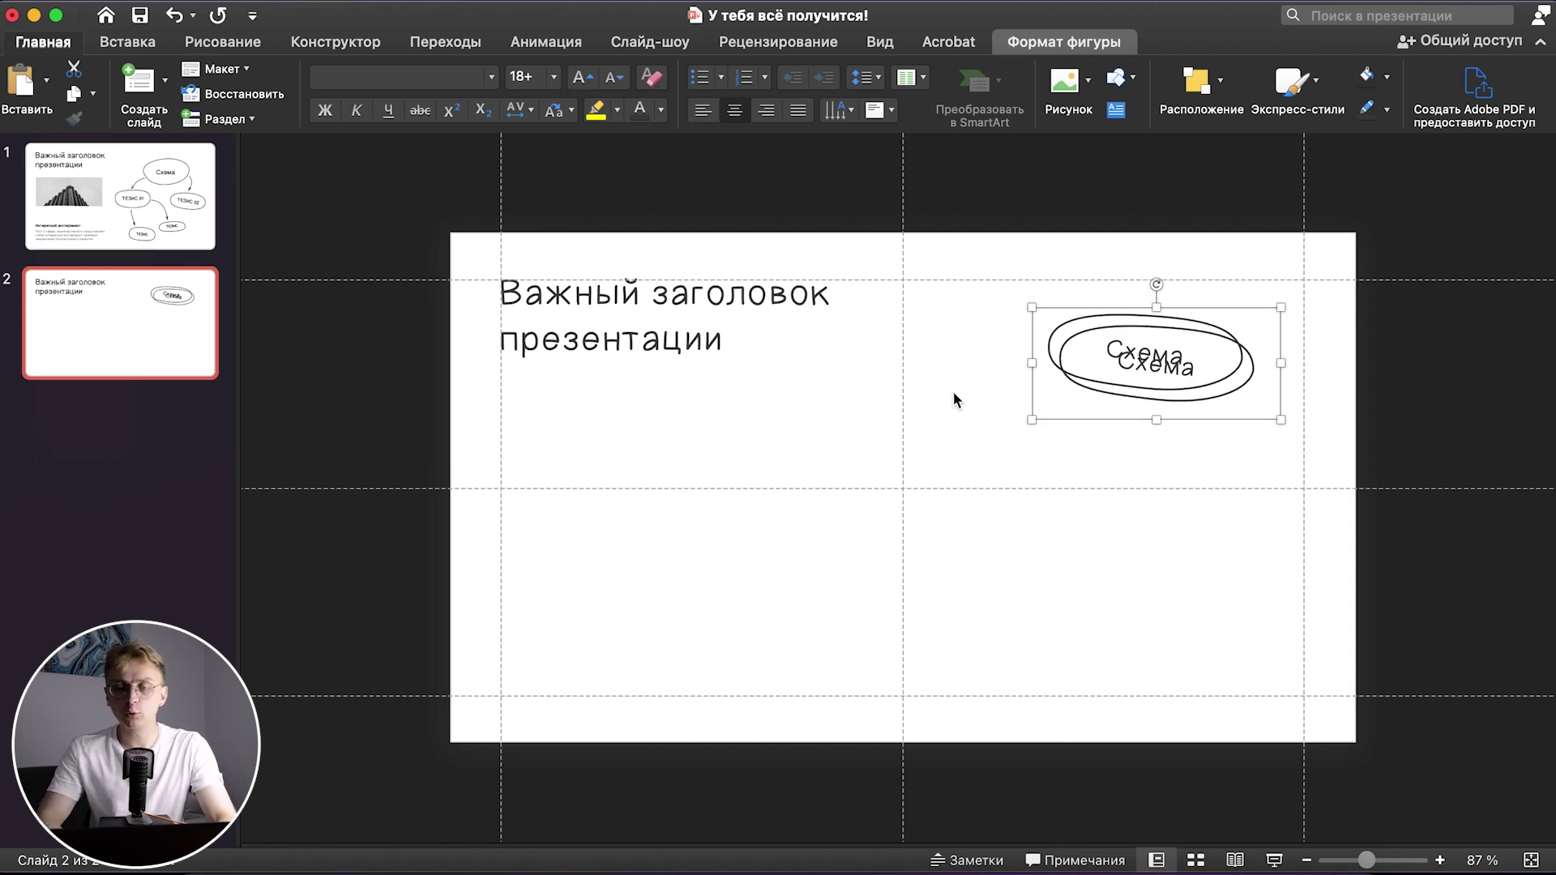
- Move the copied bubble down-left, relabel it 'Тезис 01', and tilt it slightly
left_click_drag(1226, 425, 1066, 540)
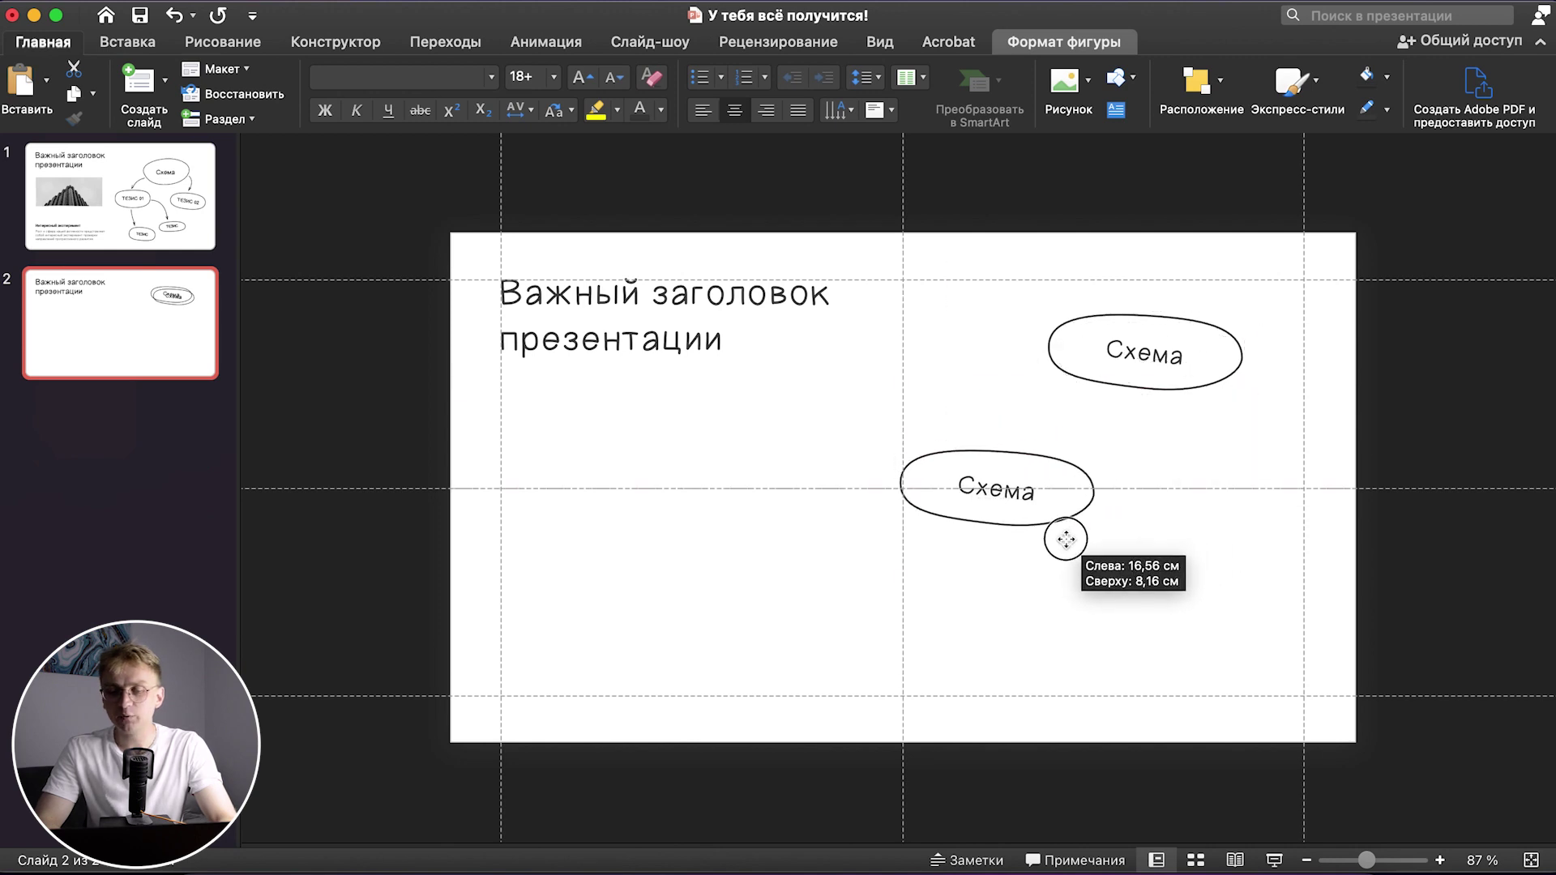
double_click(1015, 497)
type("Те")
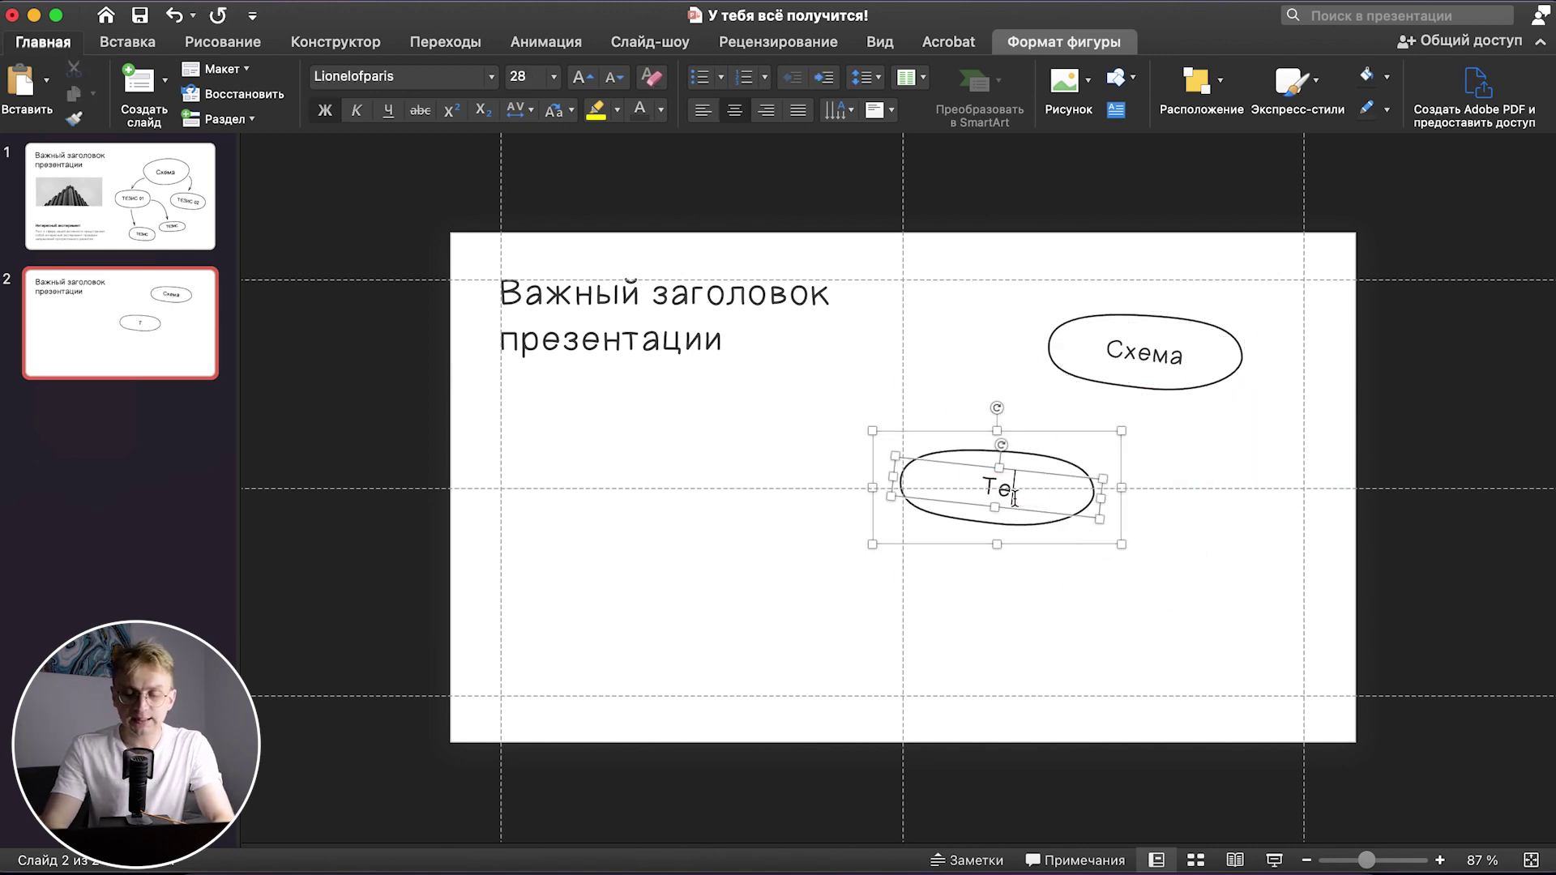
type("зис 01")
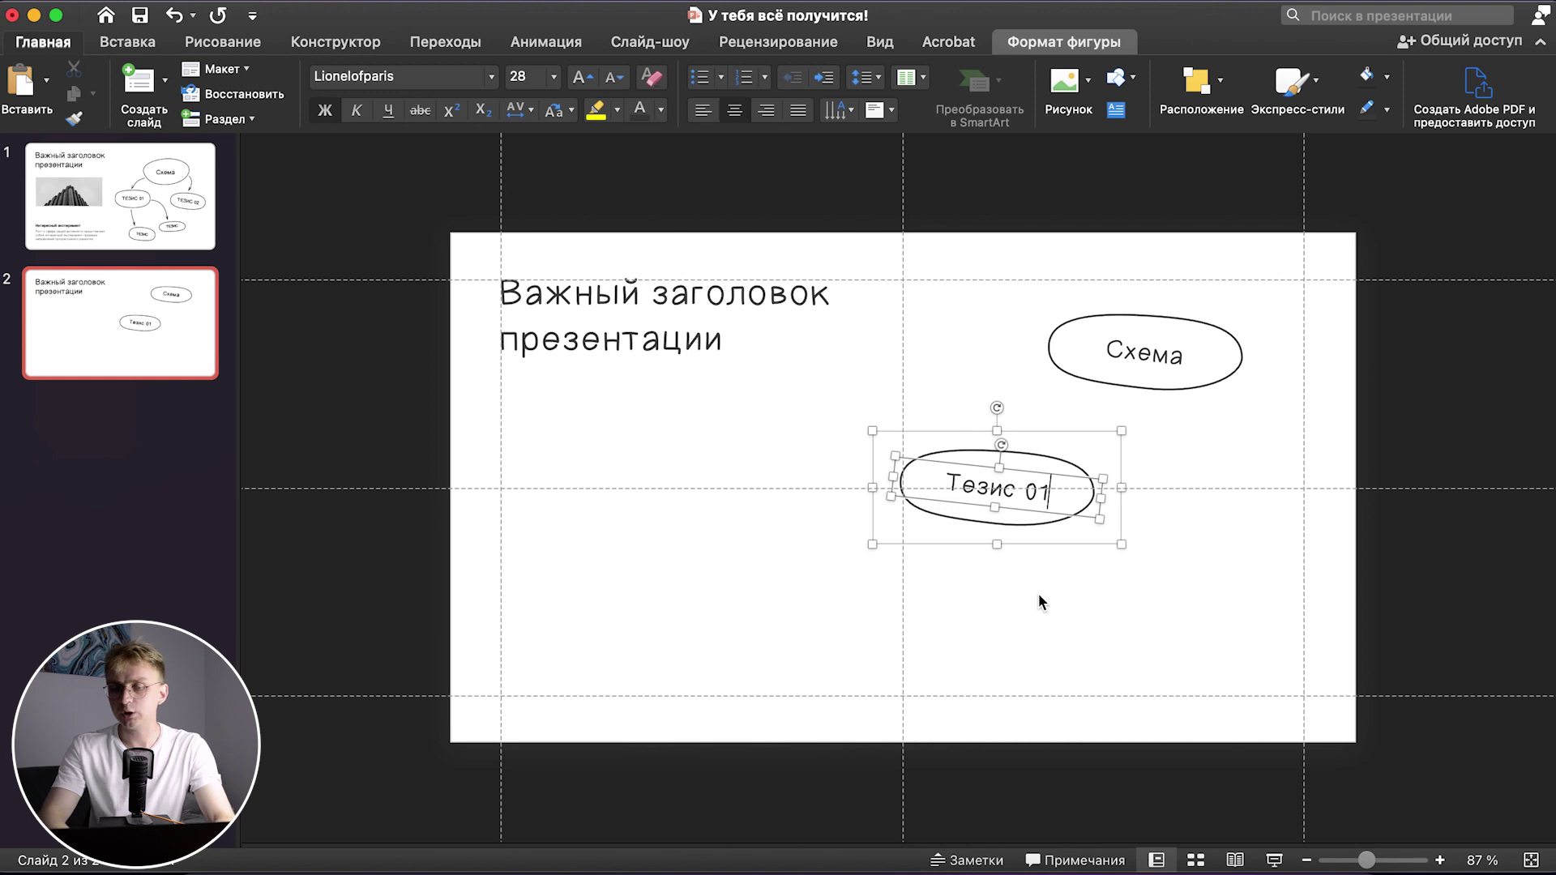
left_click(1040, 597)
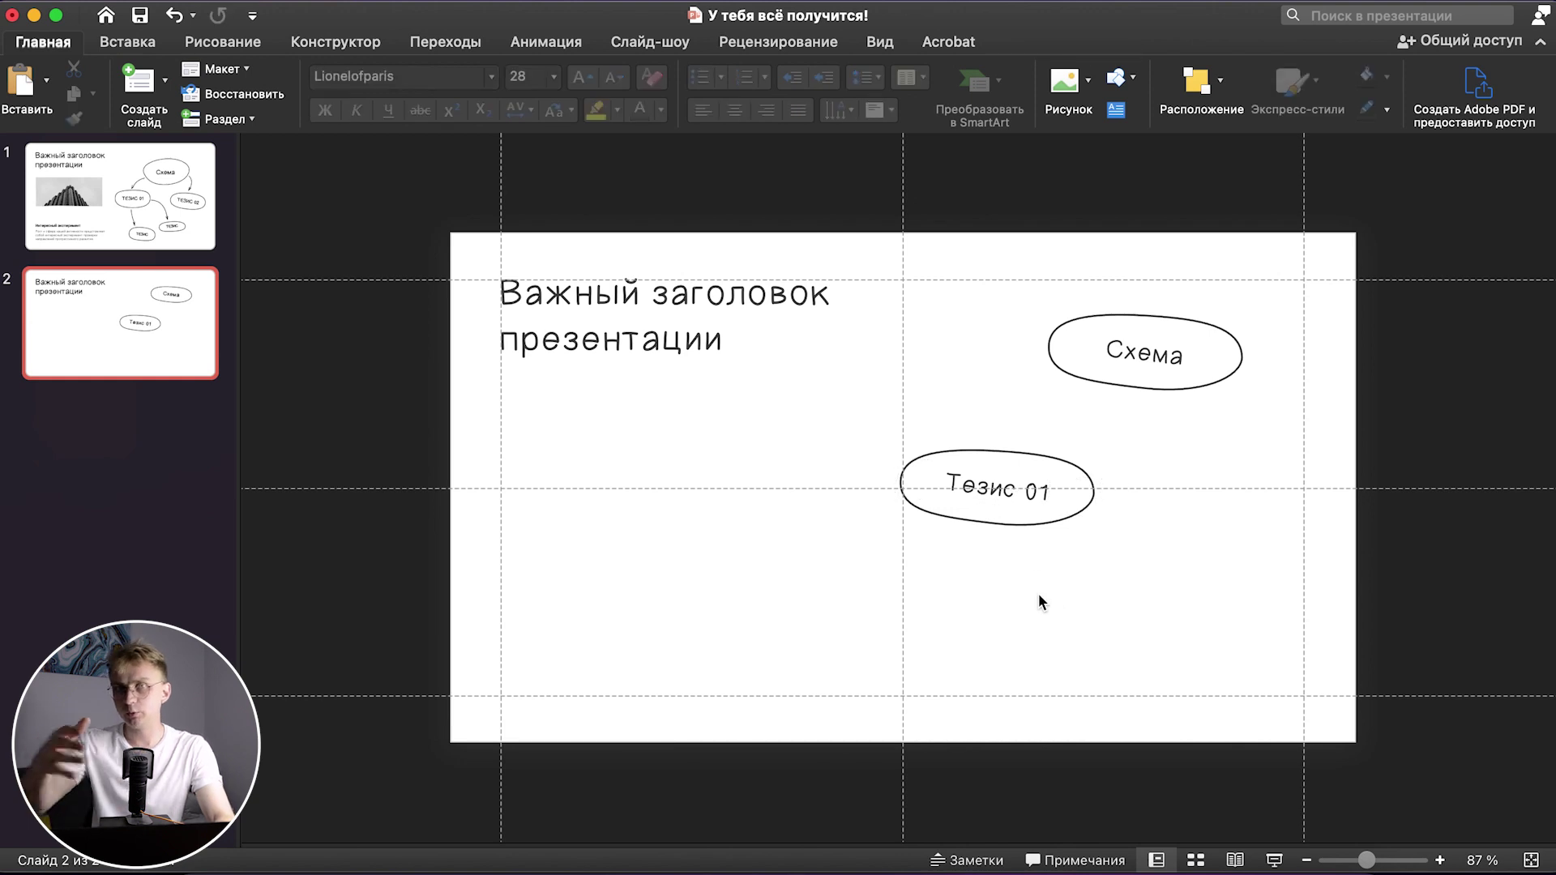
left_click(1067, 503)
left_click_drag(997, 408, 986, 375)
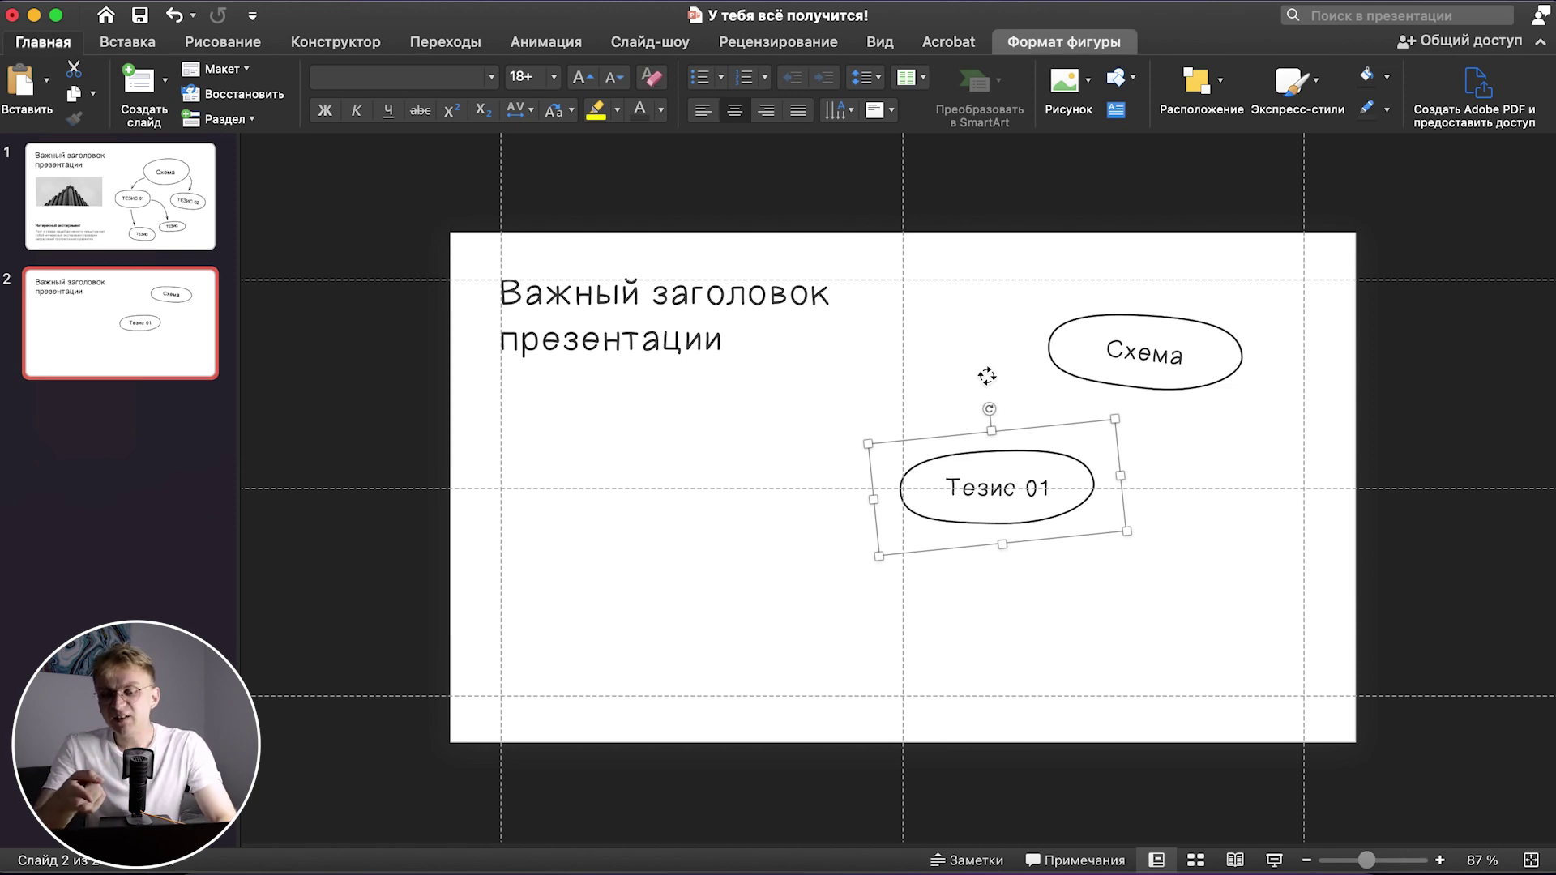
left_click(1012, 456)
- Warp the Тезис 01 ellipse's right side with Edit Points and tilt its label slightly
right_click(946, 458)
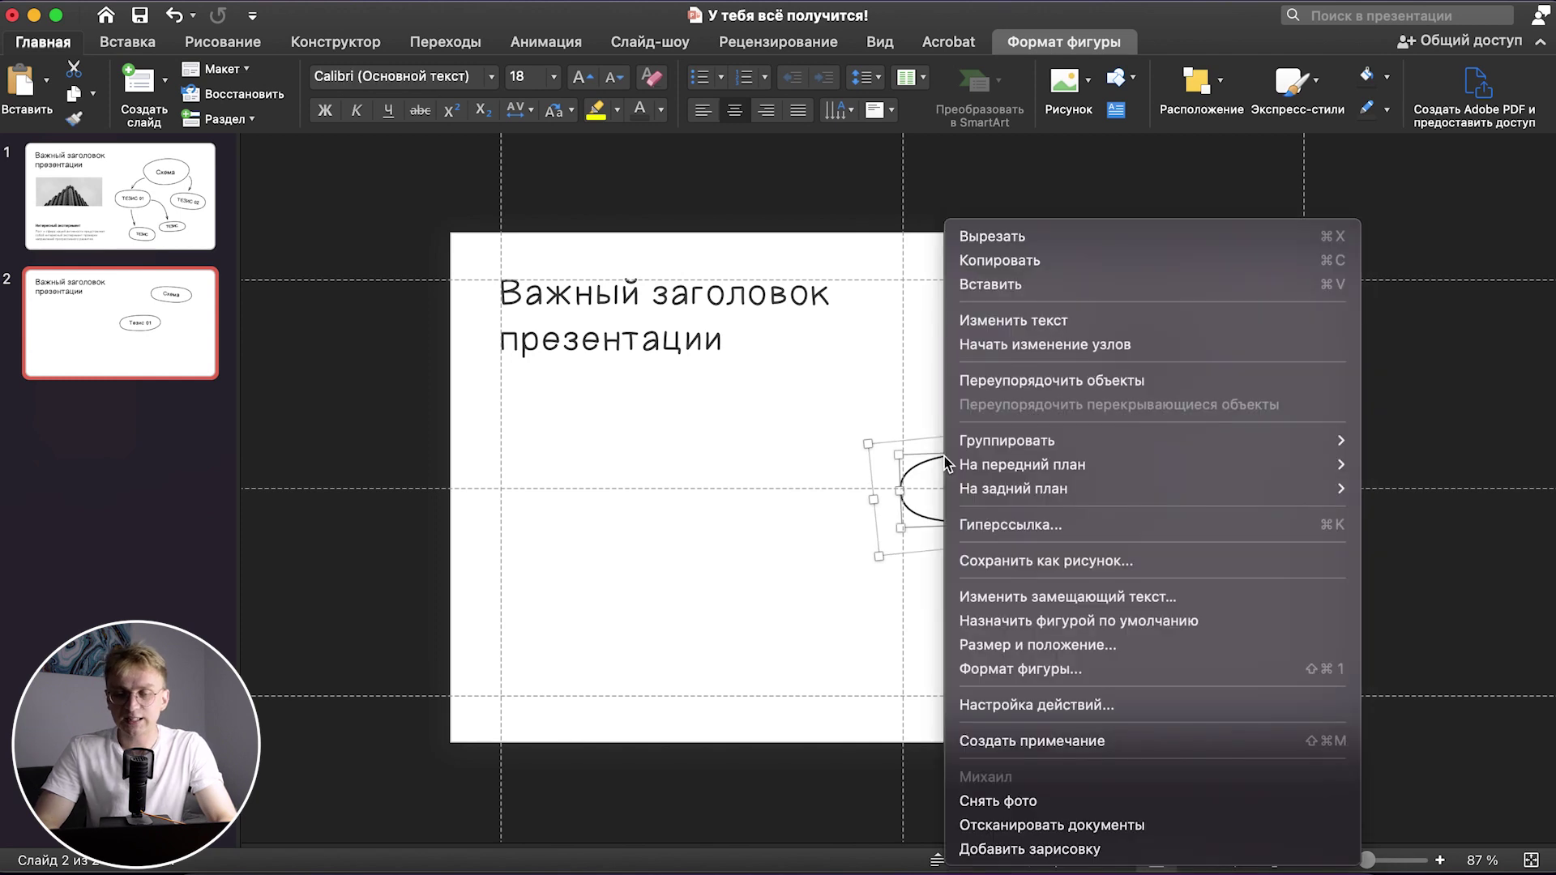
left_click(1046, 344)
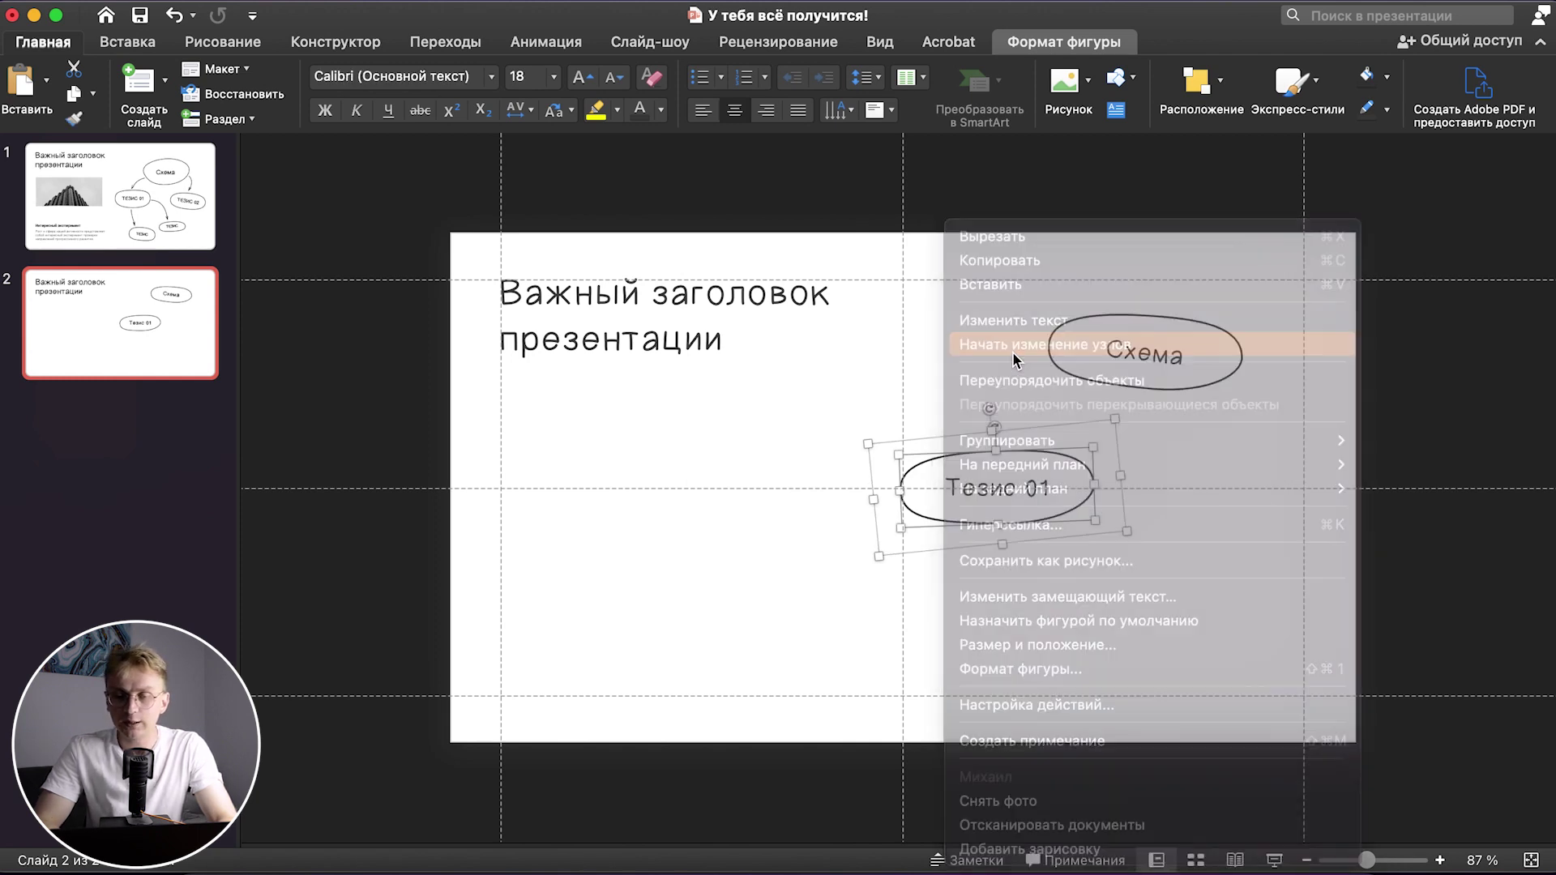
left_click_drag(1094, 483, 1091, 450)
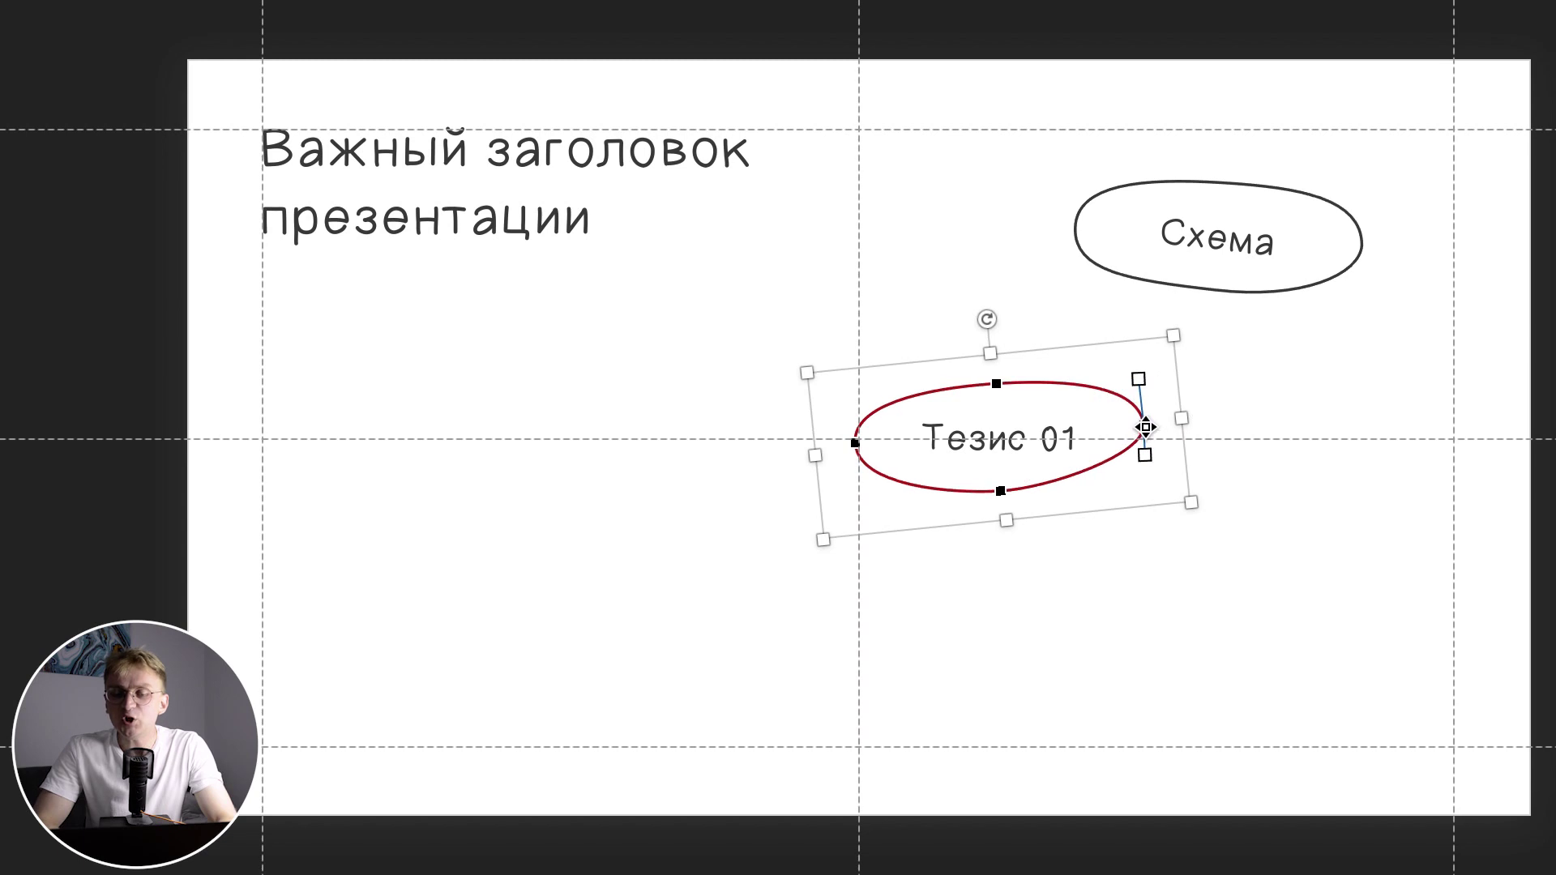
left_click_drag(1137, 382, 1131, 361)
left_click_drag(1145, 454, 1146, 462)
left_click(983, 445)
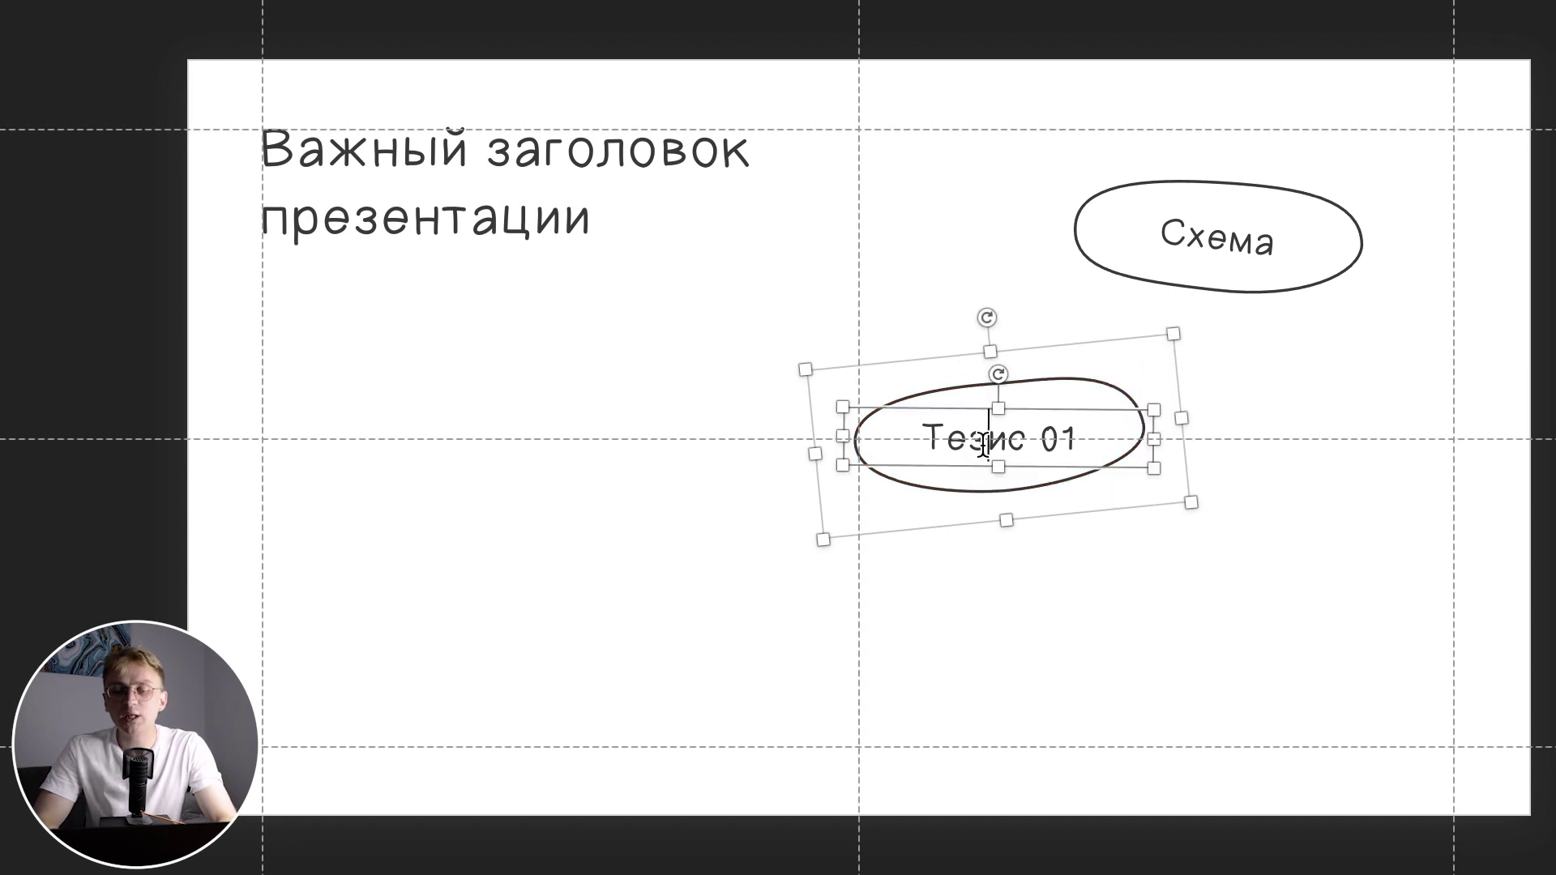
left_click_drag(999, 376, 992, 356)
- Straighten the Тезис 01 bubble group back to horizontal and narrow the ellipse from the left
left_click(1191, 635)
left_click(1062, 485)
left_click(1009, 449)
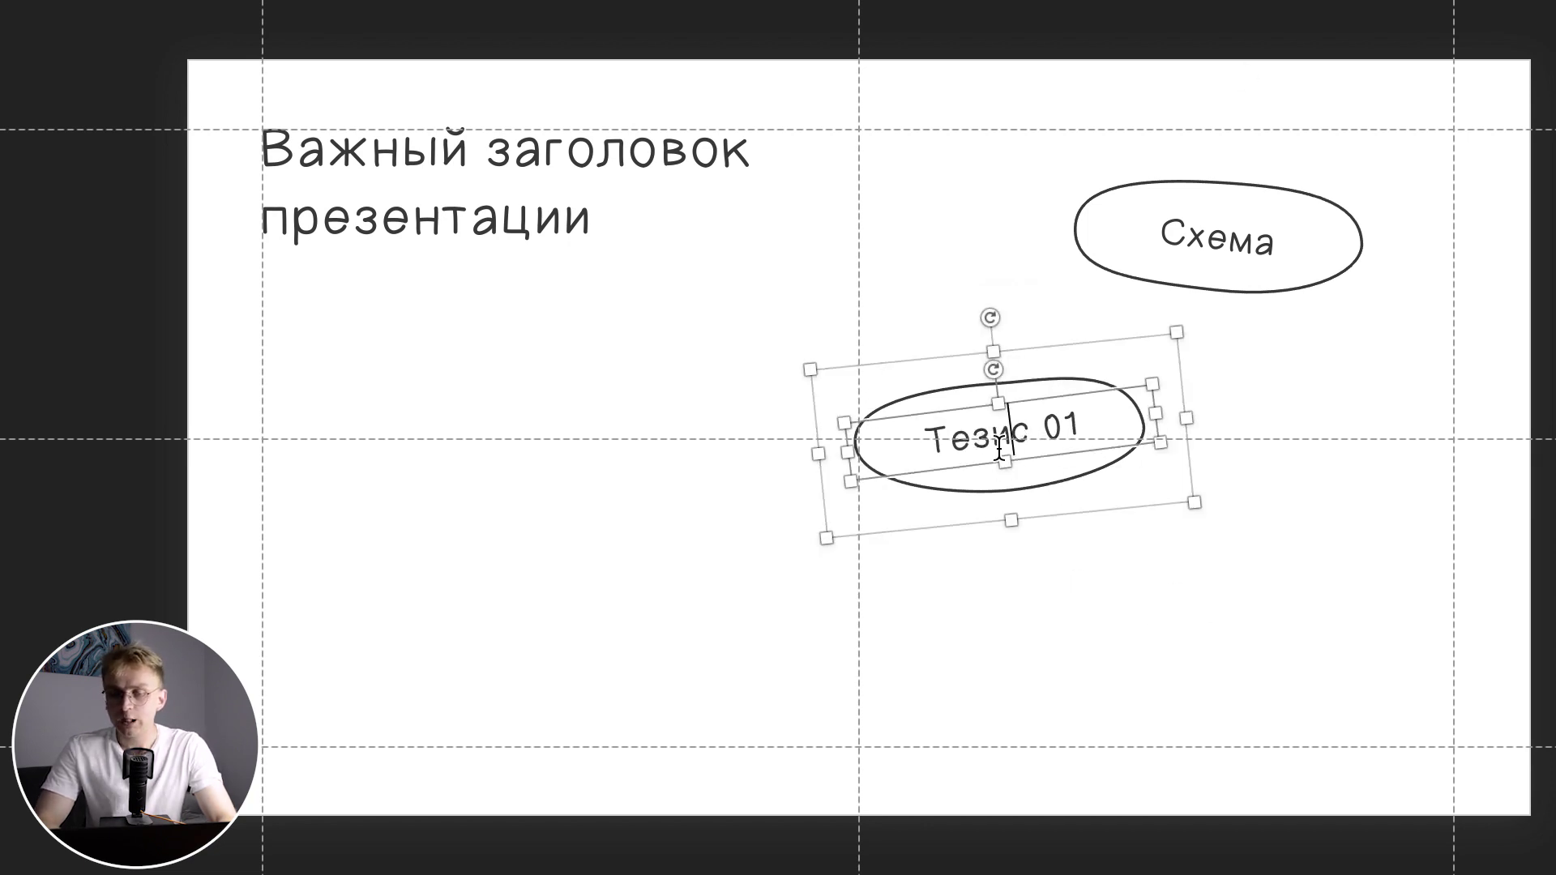
left_click(990, 316)
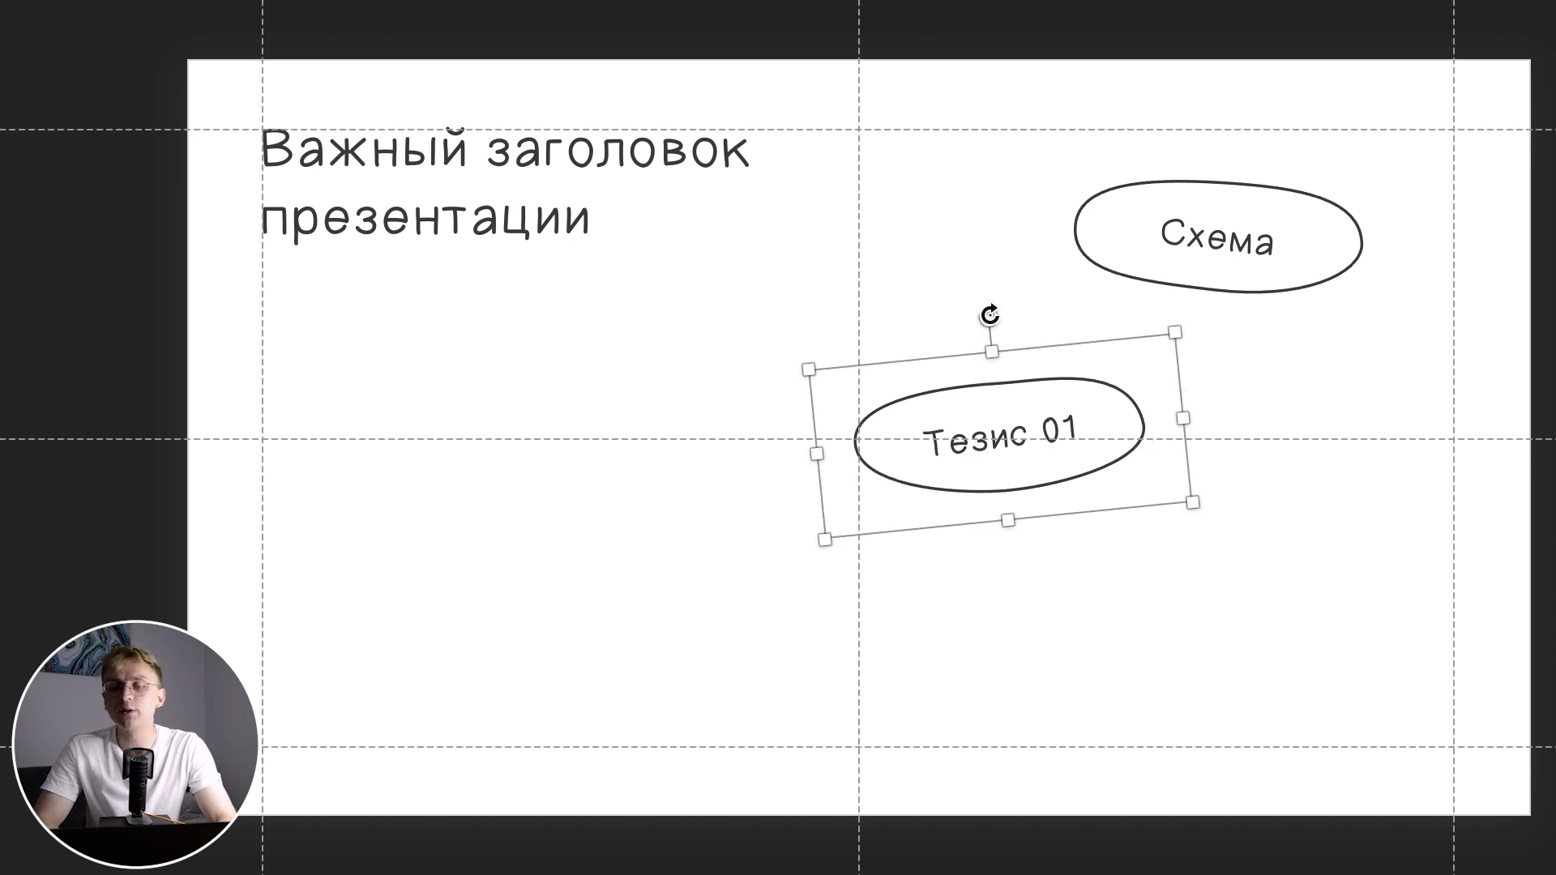
left_click_drag(989, 315, 991, 306)
left_click(1043, 382)
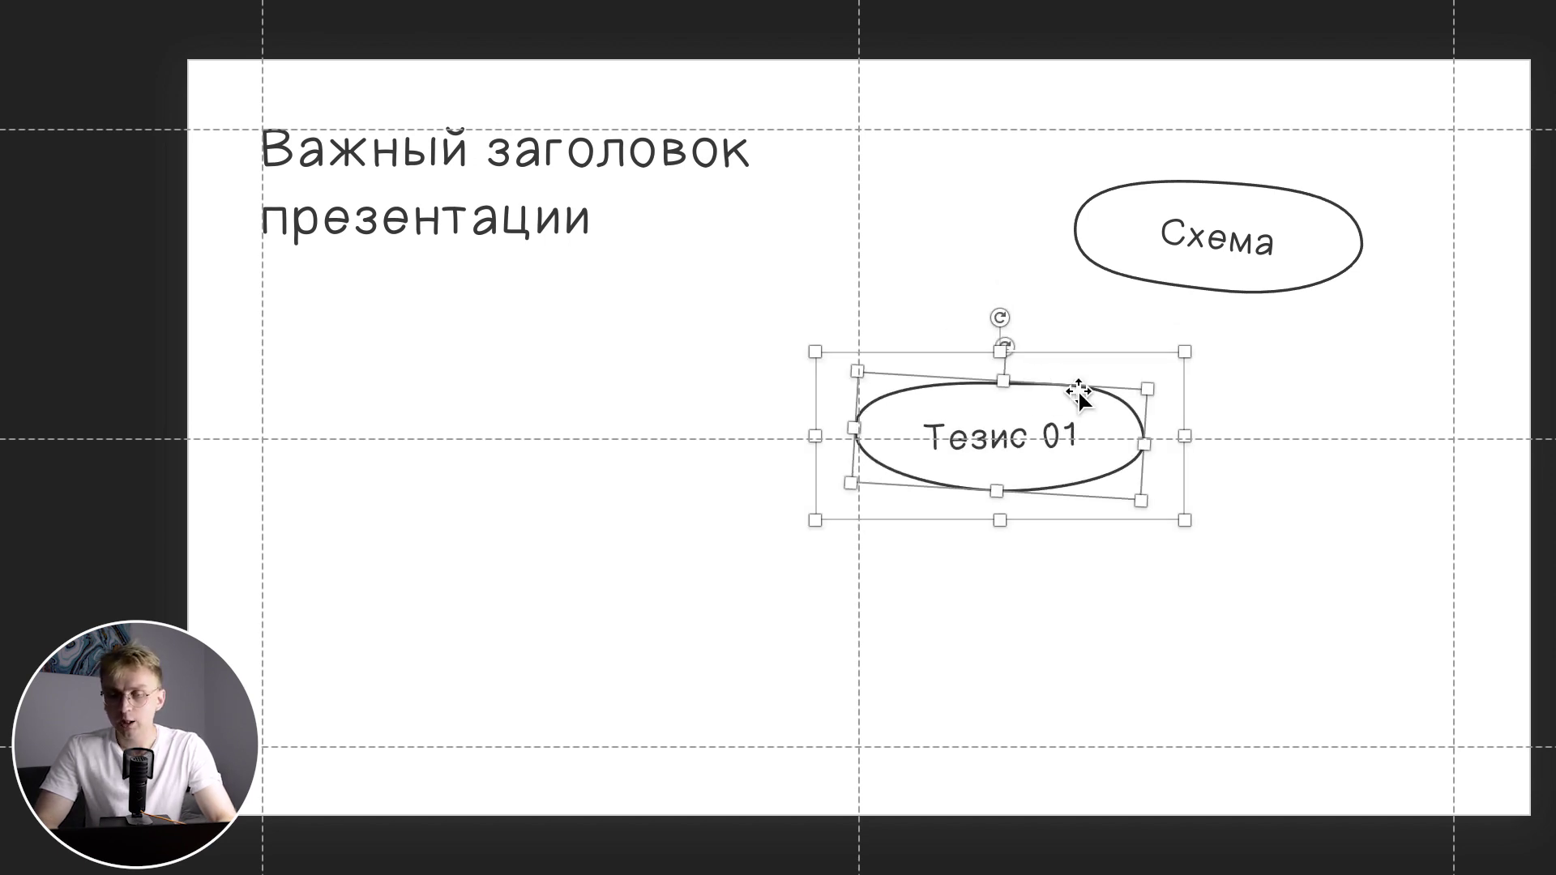
left_click_drag(854, 428, 885, 430)
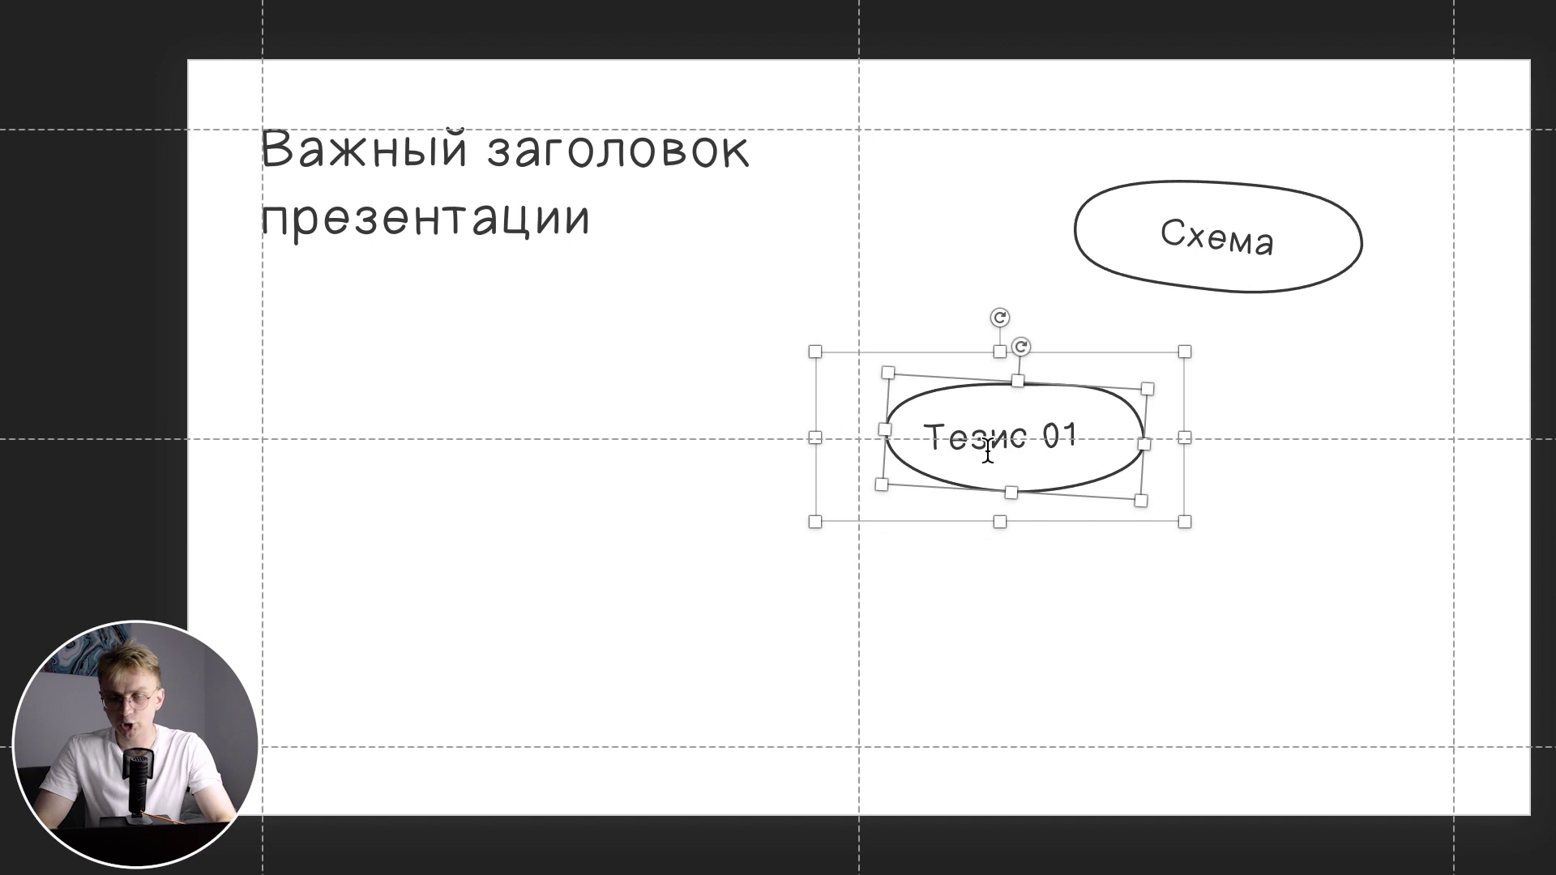
- Enlarge the Тезис 01 label font, then nudge the label and shift the bubble slightly left
left_click(1037, 462)
type("чф")
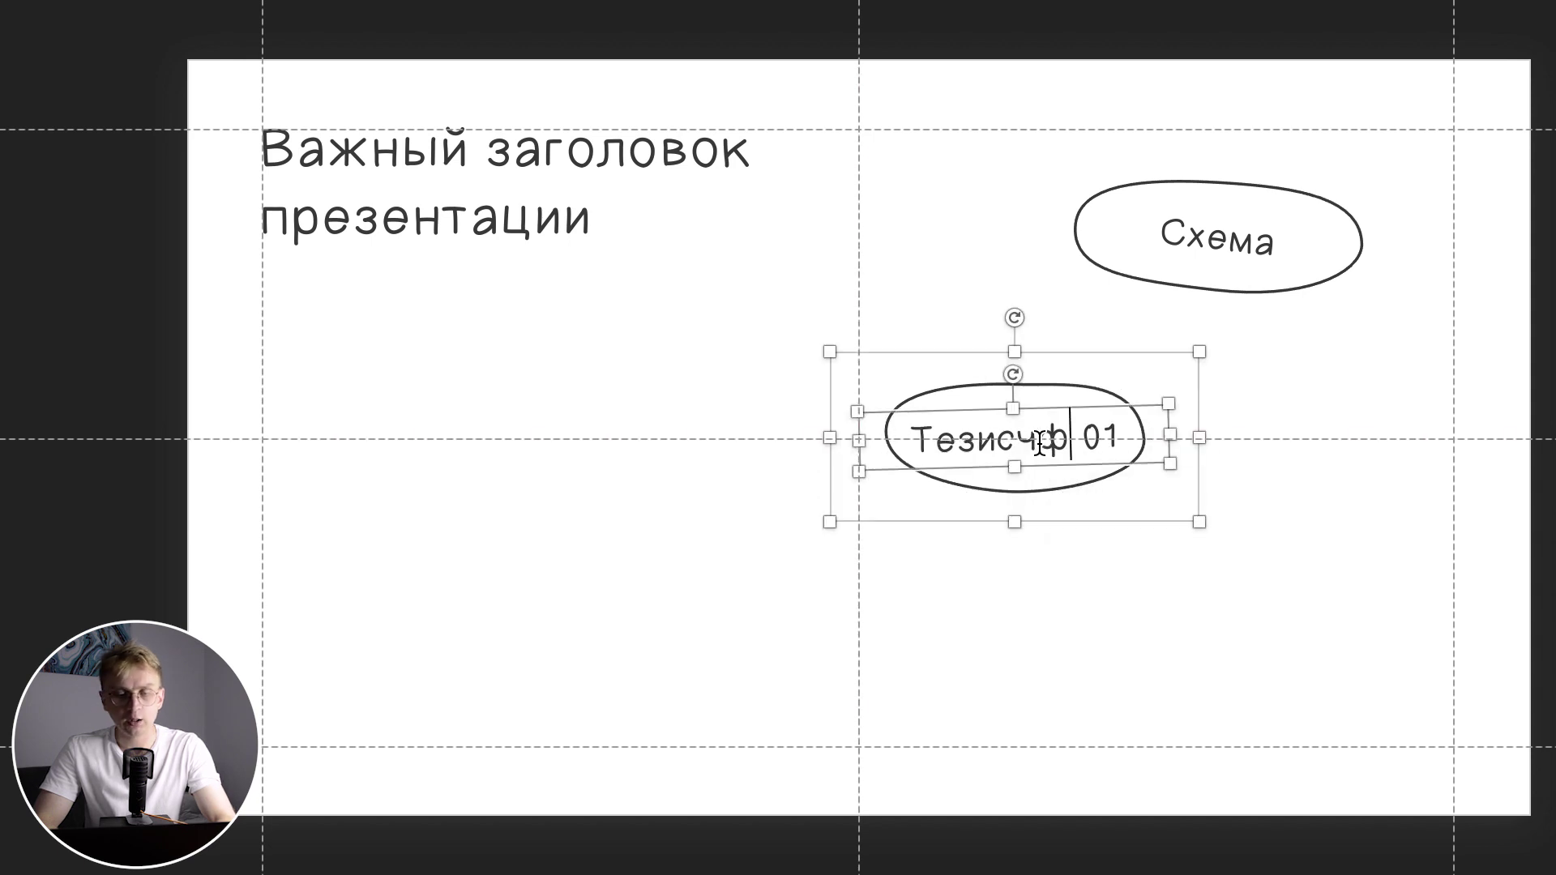
key("BackSpace")
key("BackSpace")
key("ctrl+a")
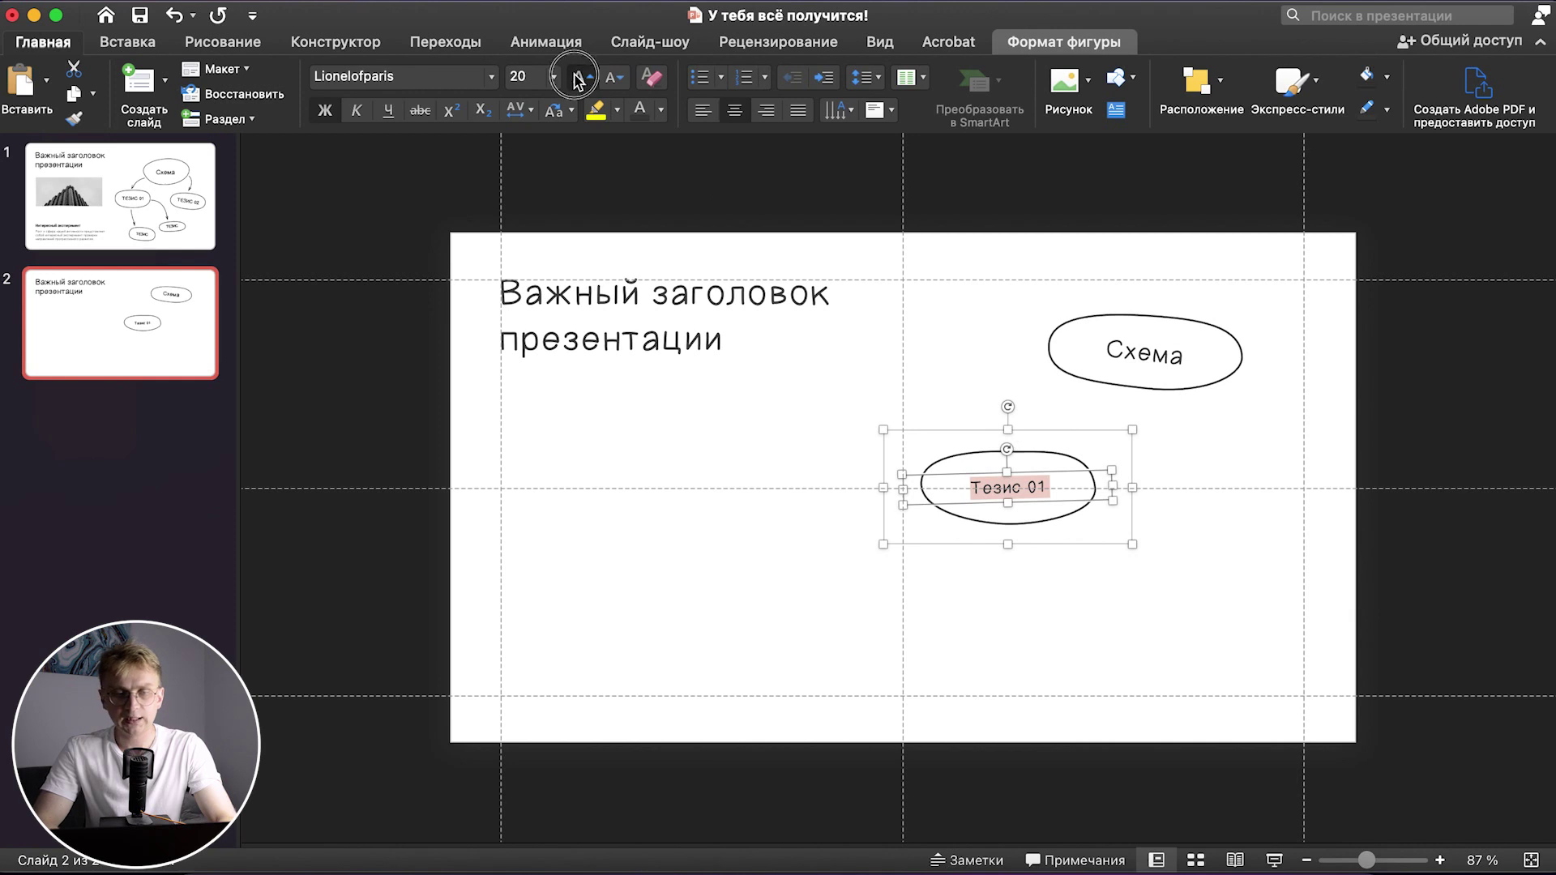
left_click(579, 77)
left_click(1066, 514)
left_click_drag(1111, 504, 1079, 527)
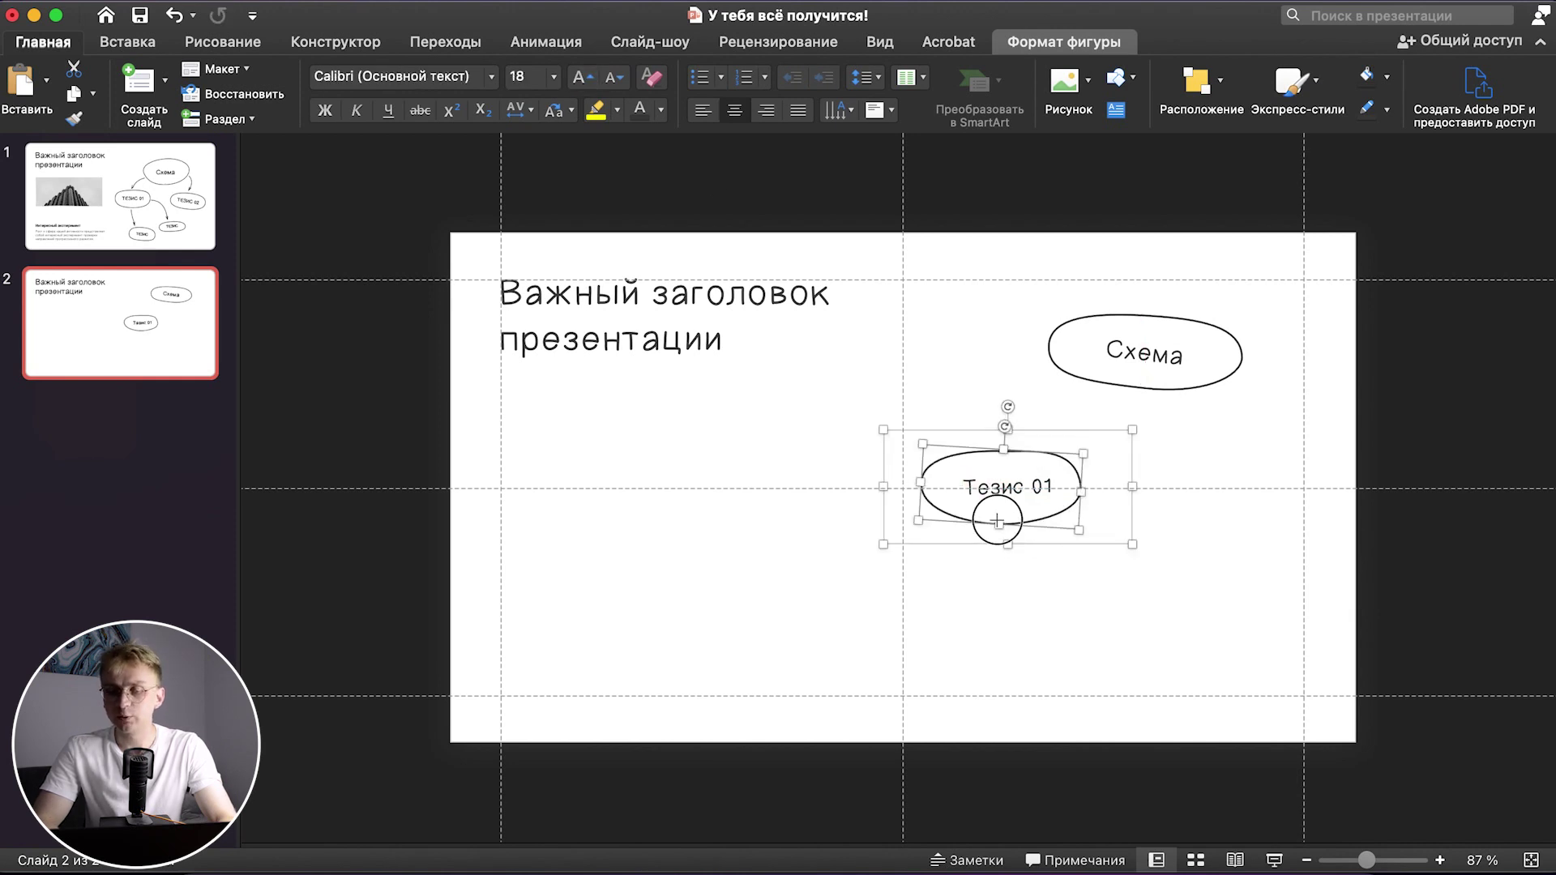
key("super+z")
left_click_drag(987, 506, 985, 503)
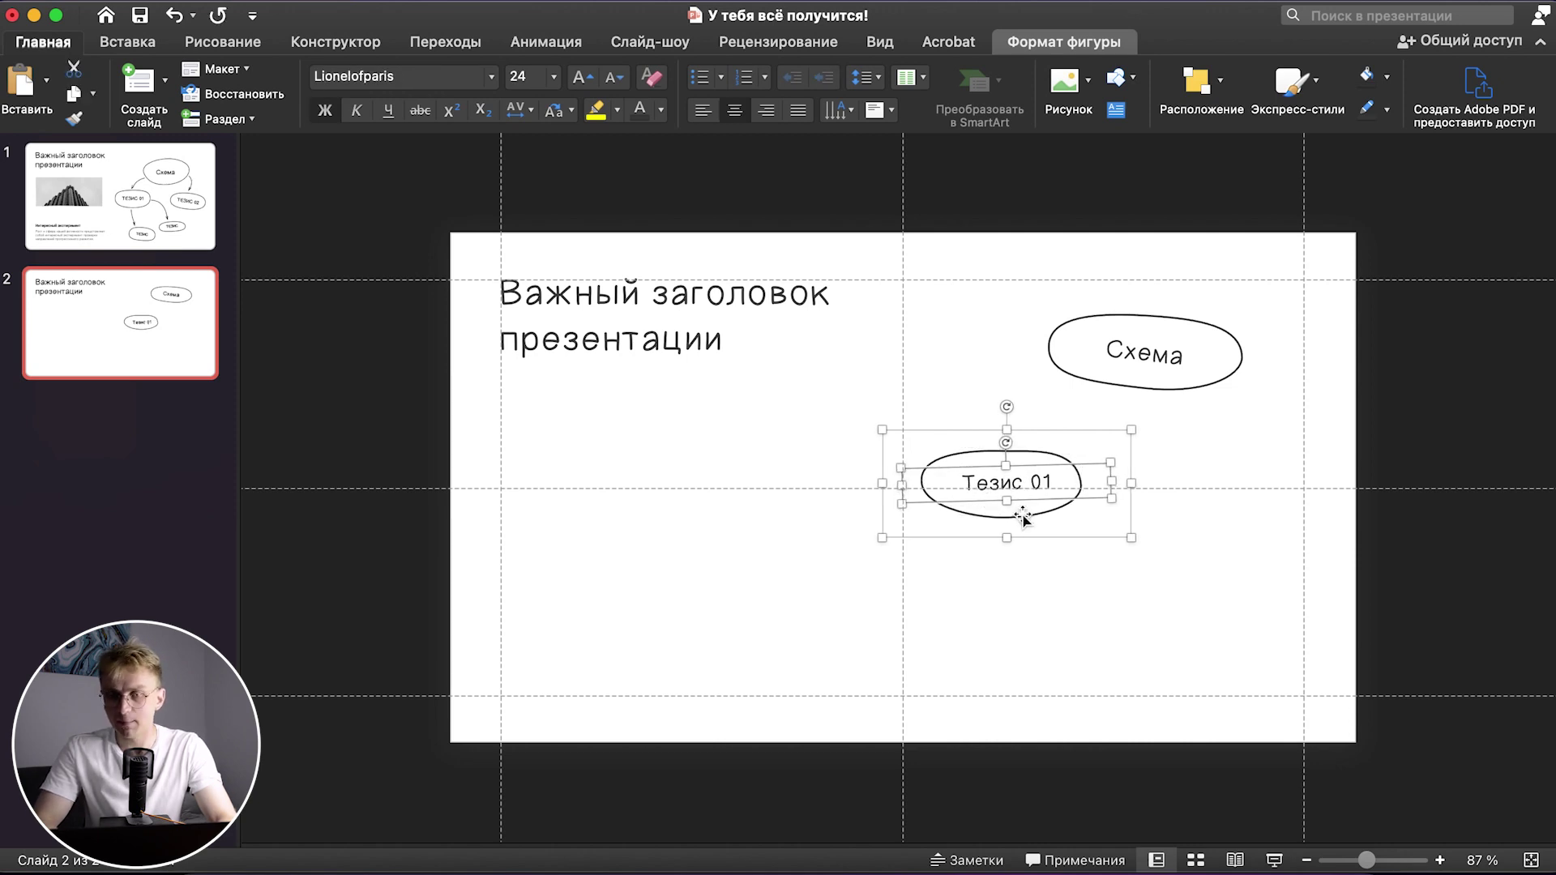
left_click_drag(1091, 538, 1073, 540)
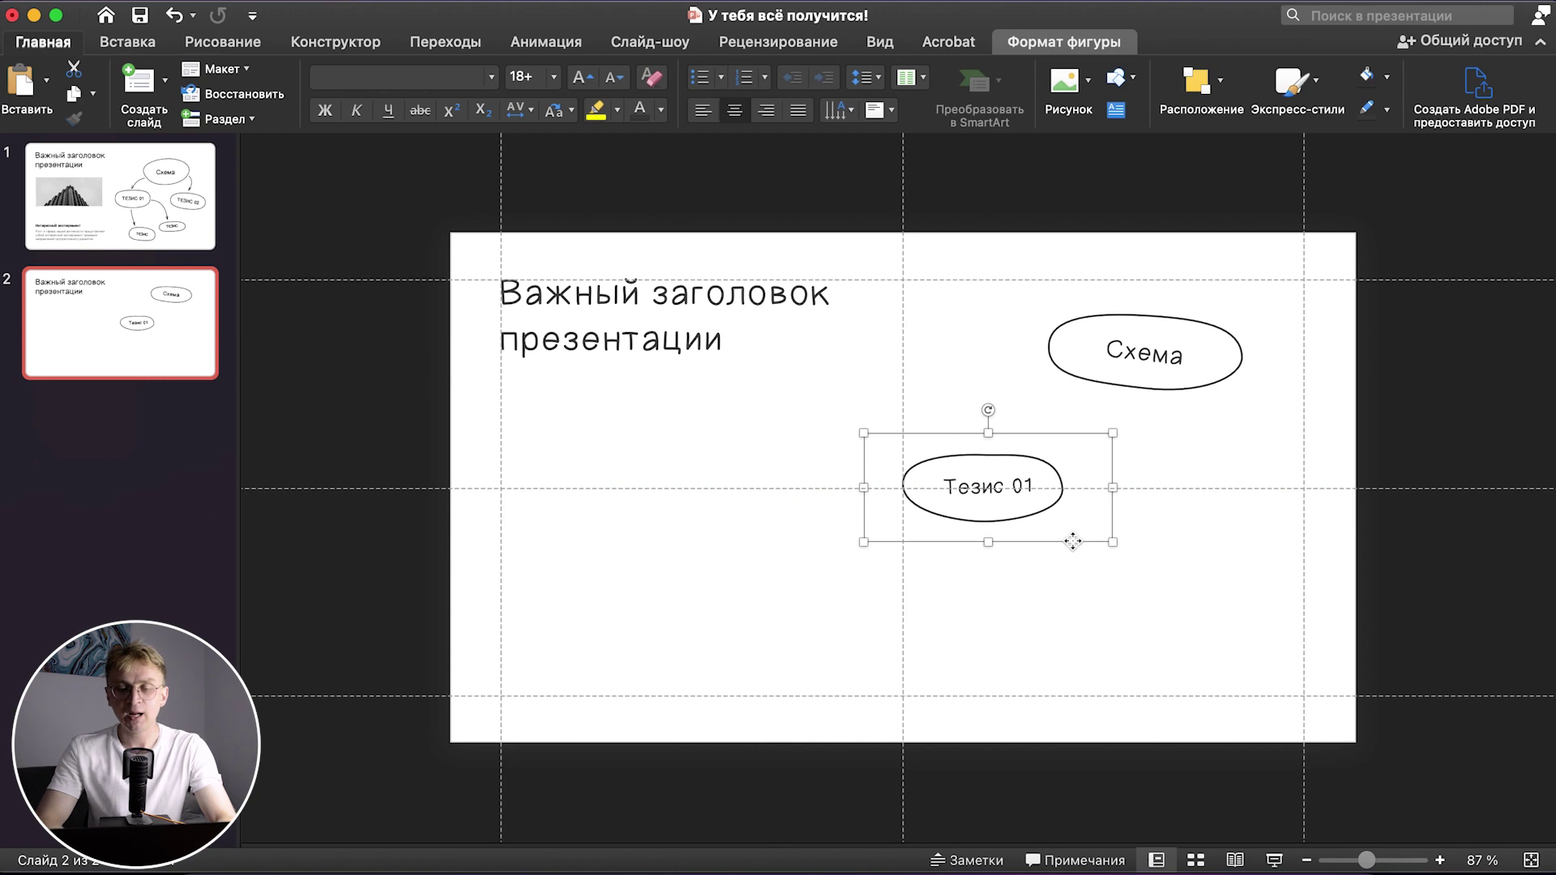
- Duplicate the bubble to the right of Тезис 01 and relabel the copy 'Тезис 02'
key("super+d")
left_click(1032, 559)
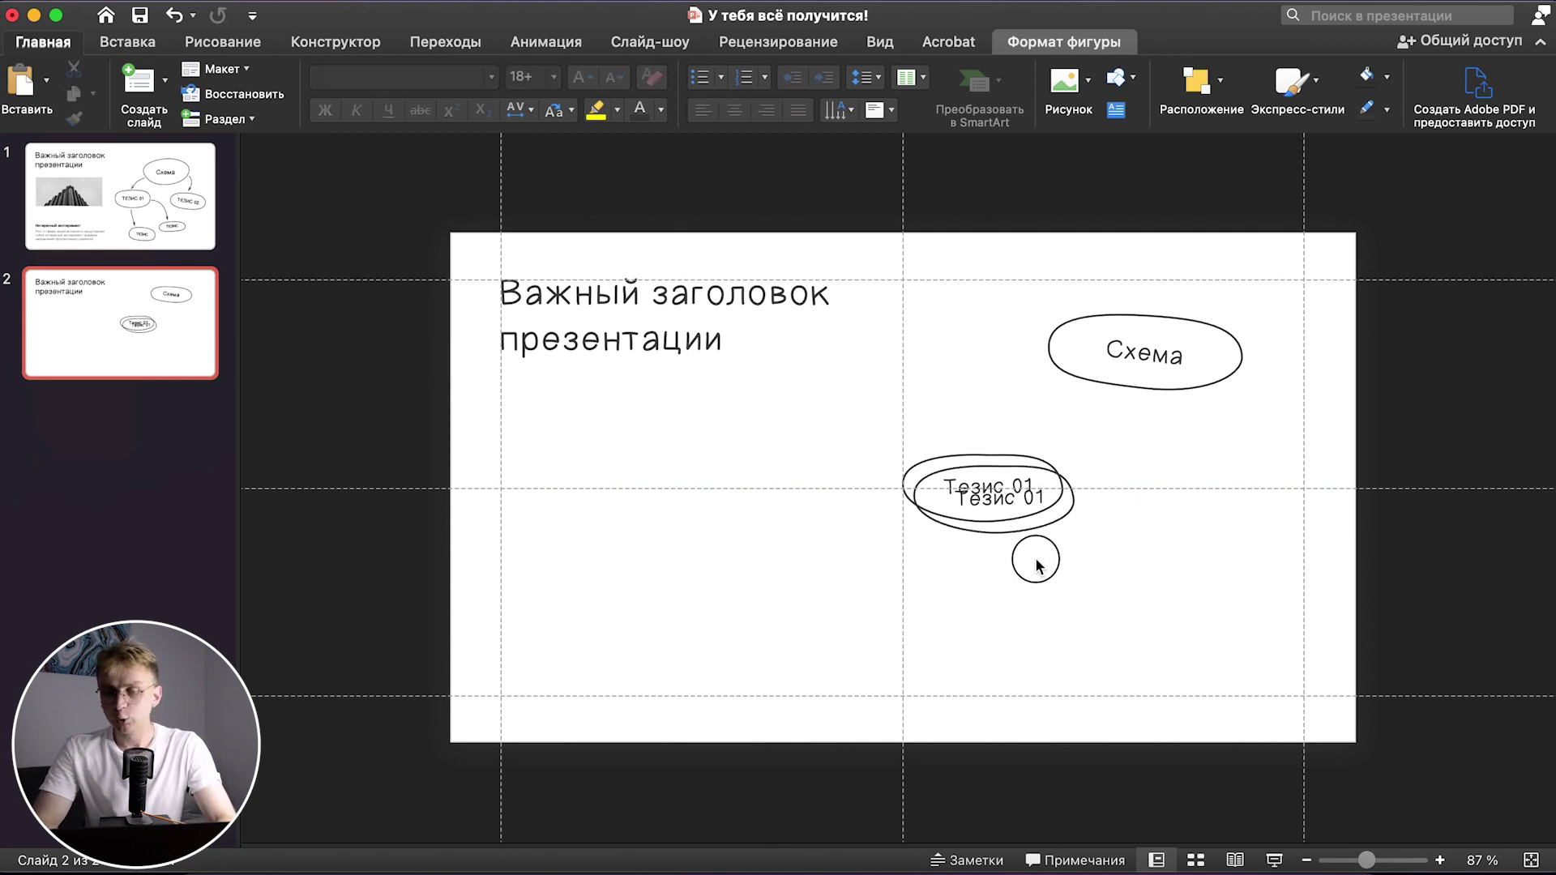
left_click(1017, 497)
left_click_drag(1026, 556, 1227, 550)
left_click(1242, 491)
key("BackSpace")
type("2")
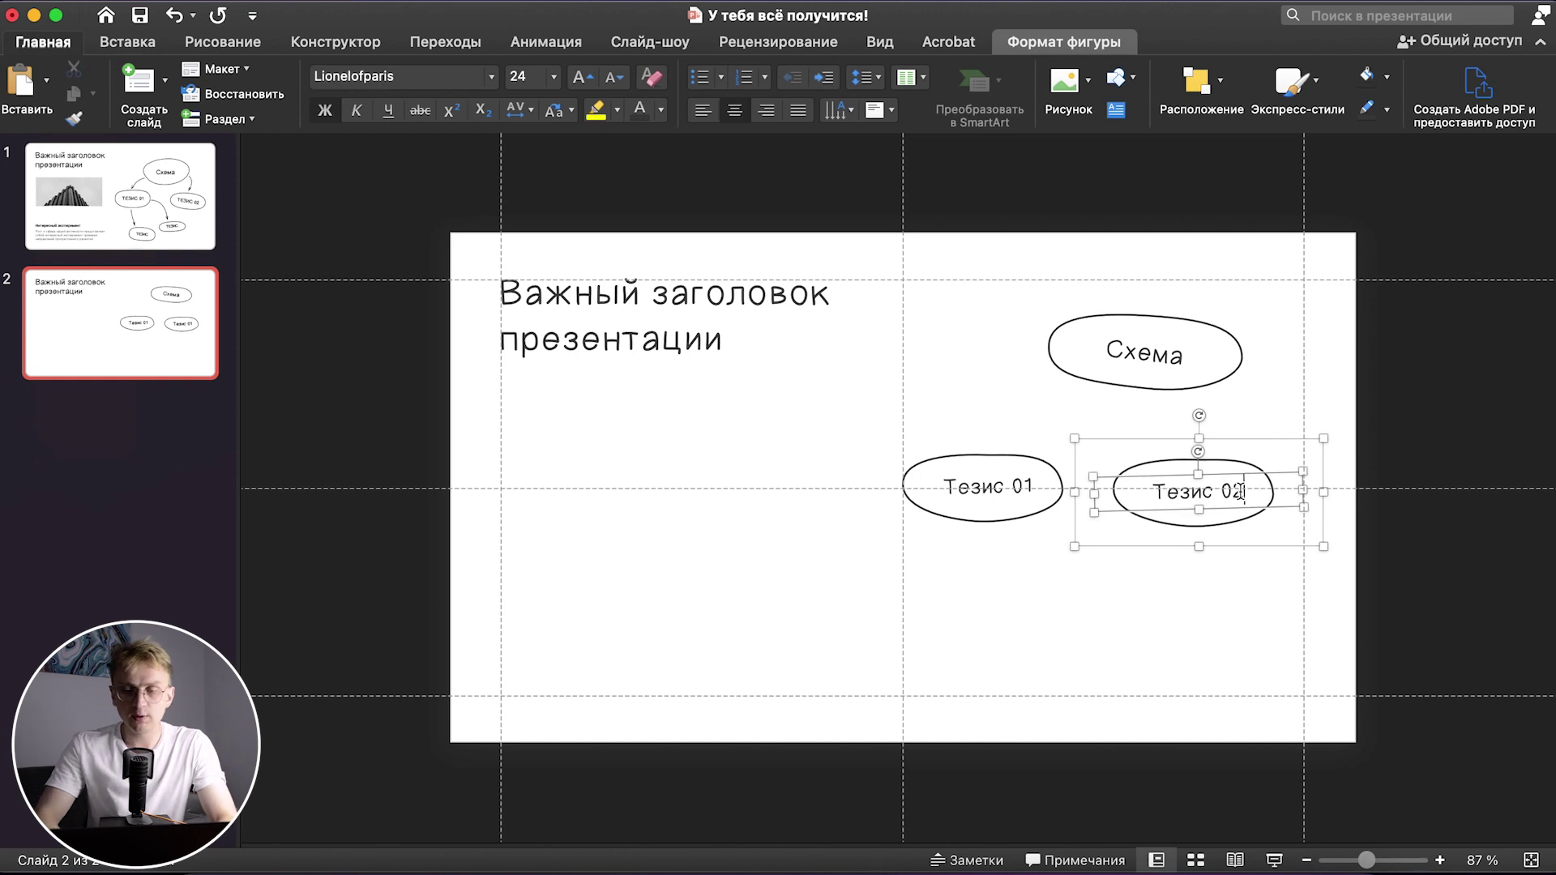
- Reshape the Тезис 02 ellipse's left tip into an irregular curve with Edit Points
left_click(1233, 519)
right_click(1238, 525)
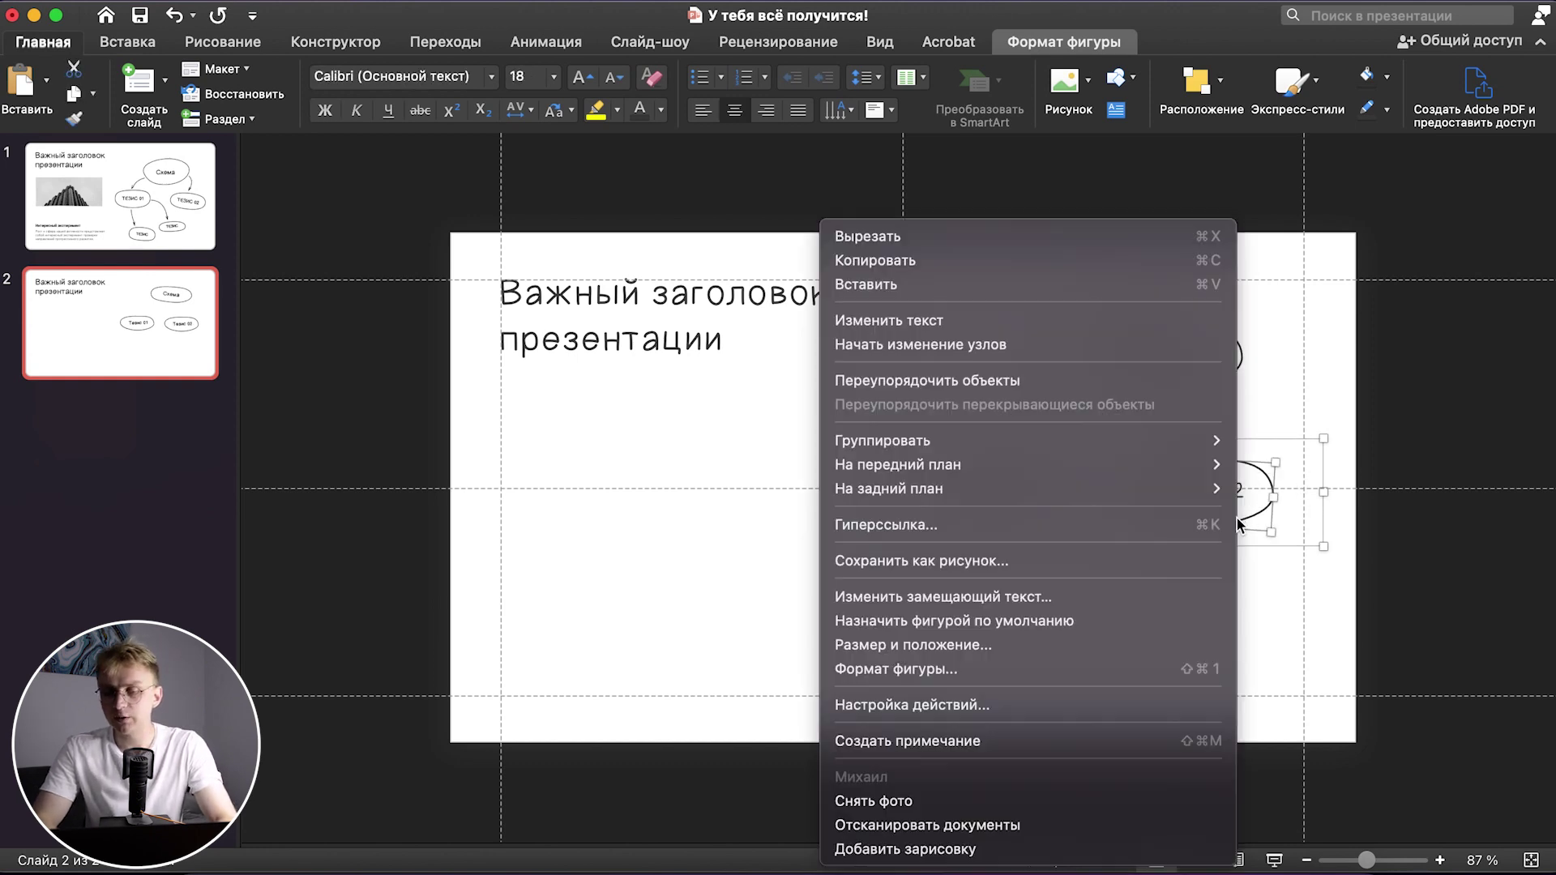
left_click(1111, 347)
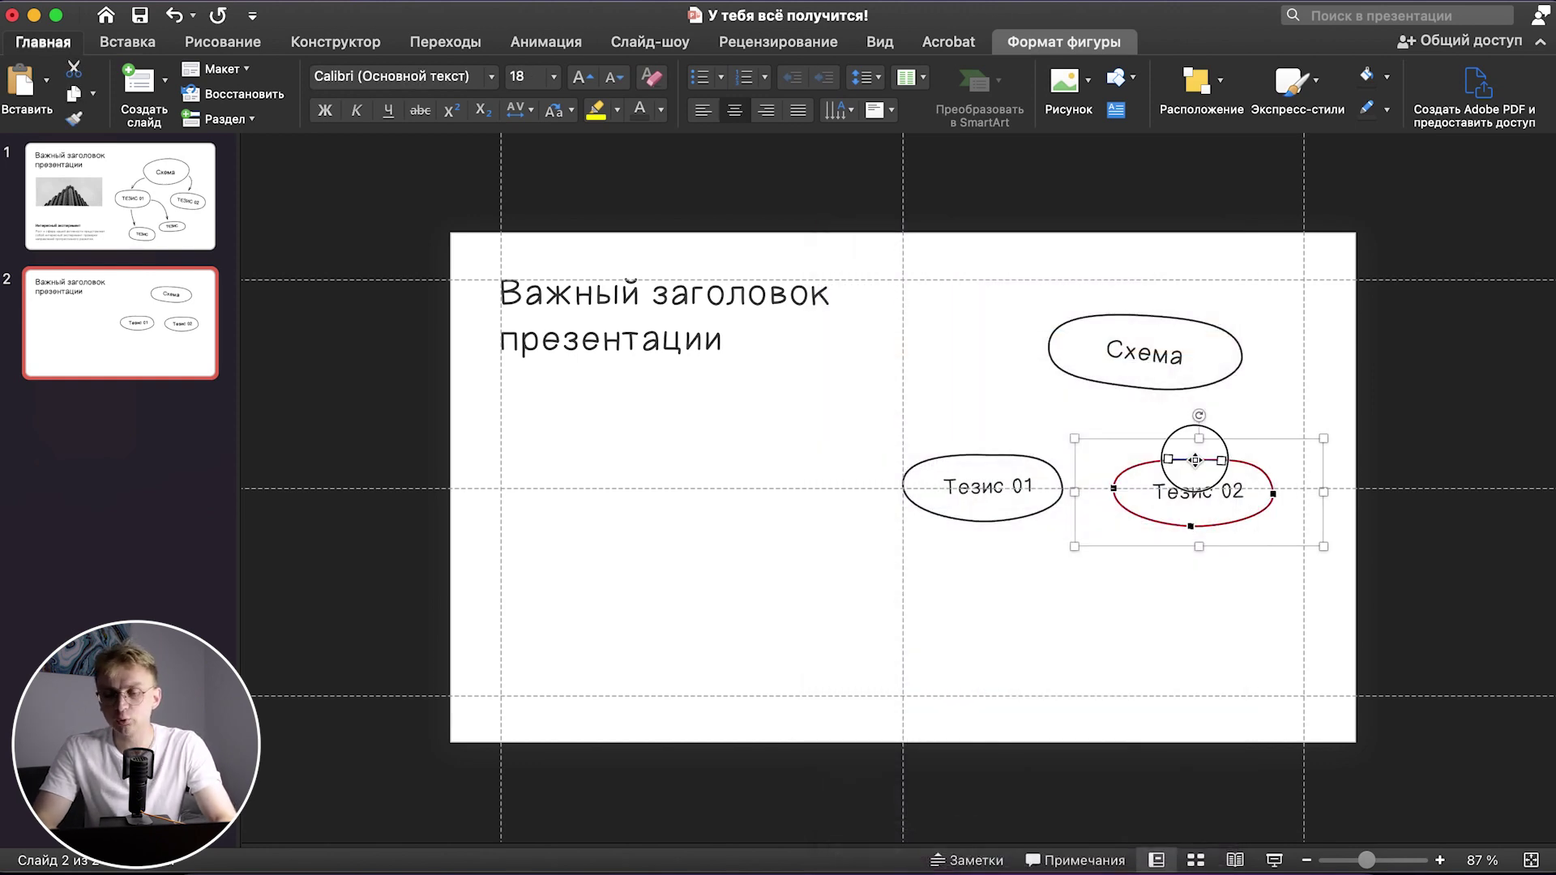
left_click(1187, 452)
left_click(1127, 490)
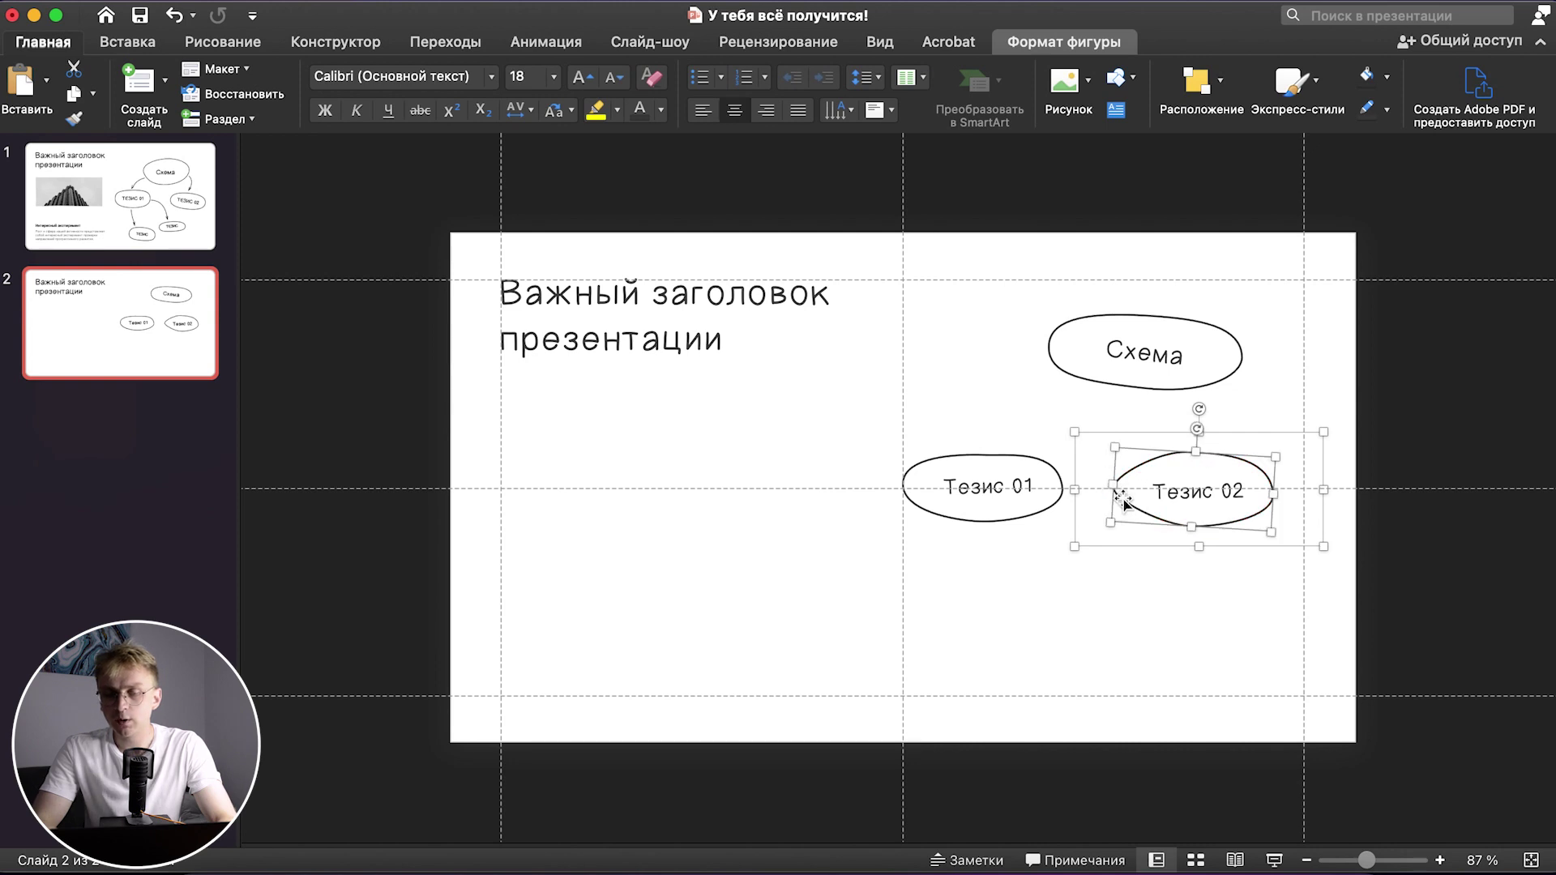
right_click(1124, 499)
left_click(1135, 345)
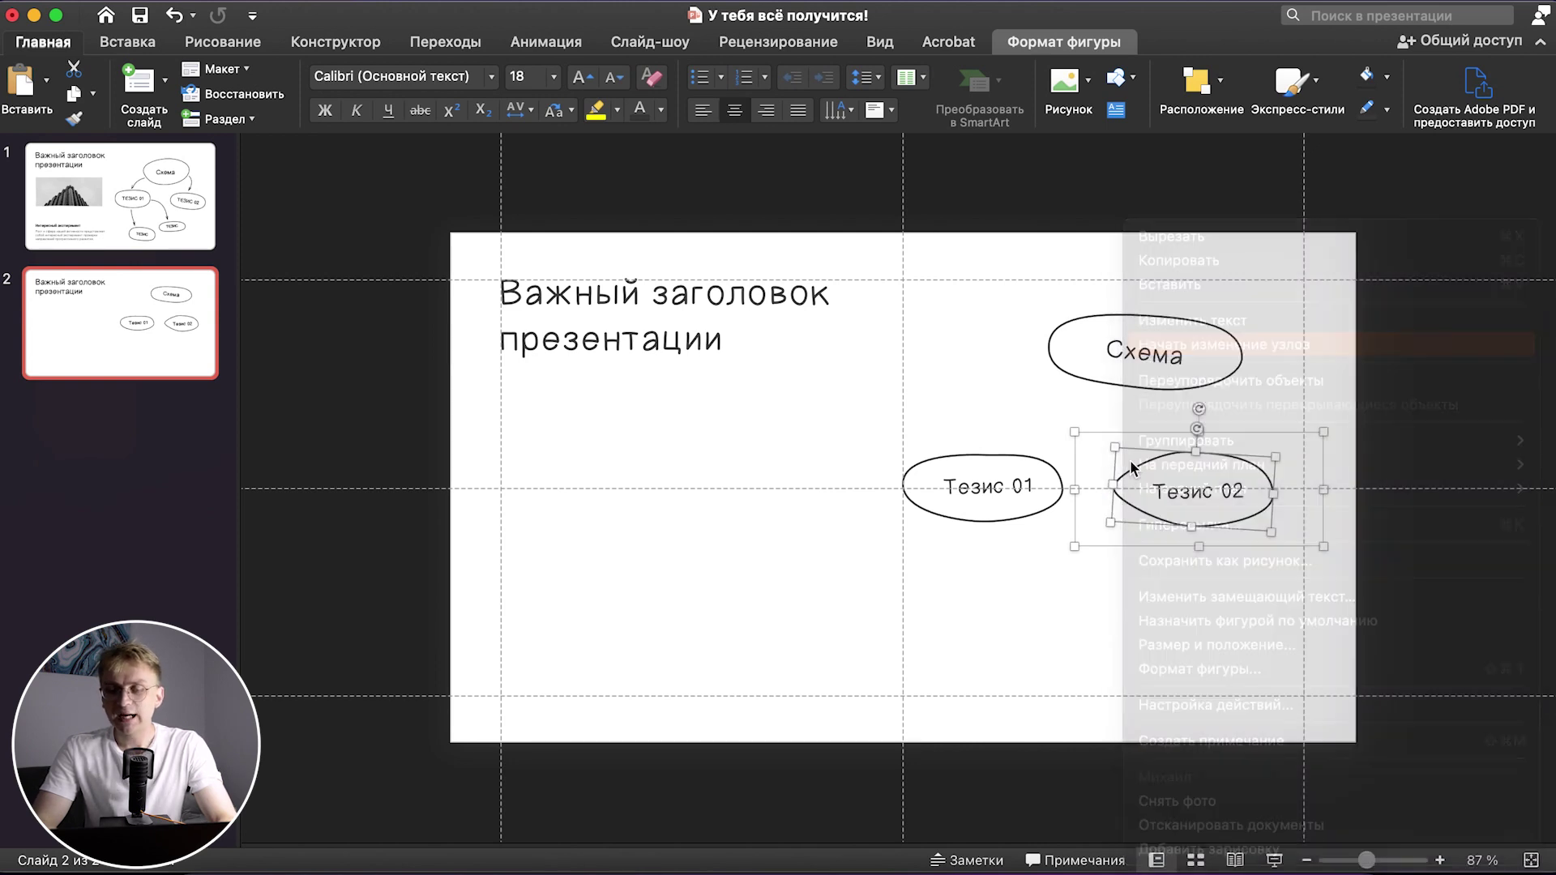
left_click_drag(1115, 504, 1112, 518)
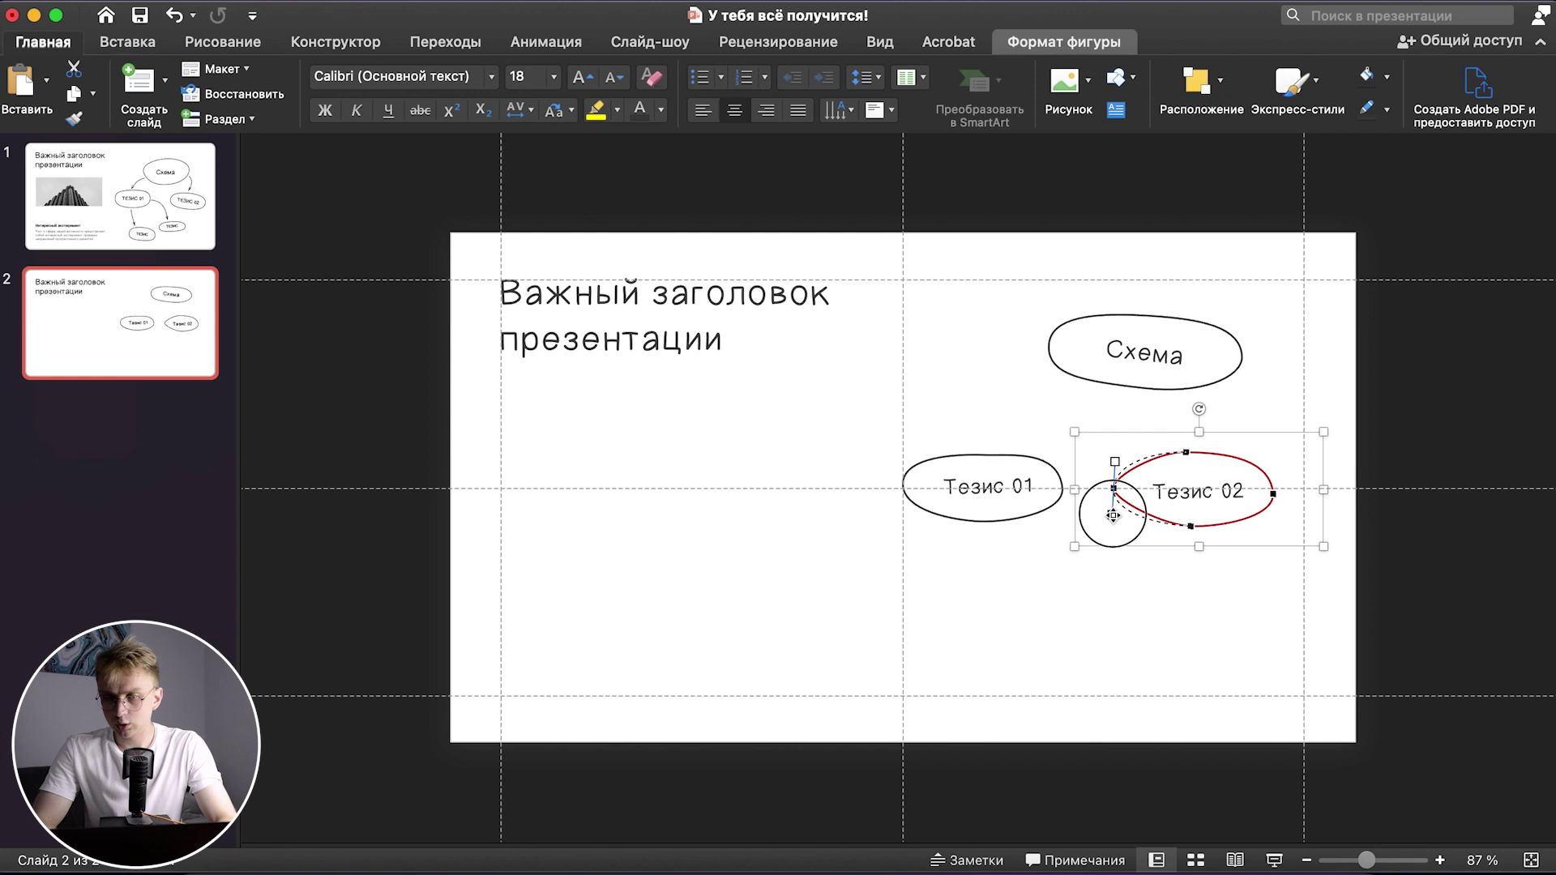
left_click(1214, 551)
left_click(1182, 507)
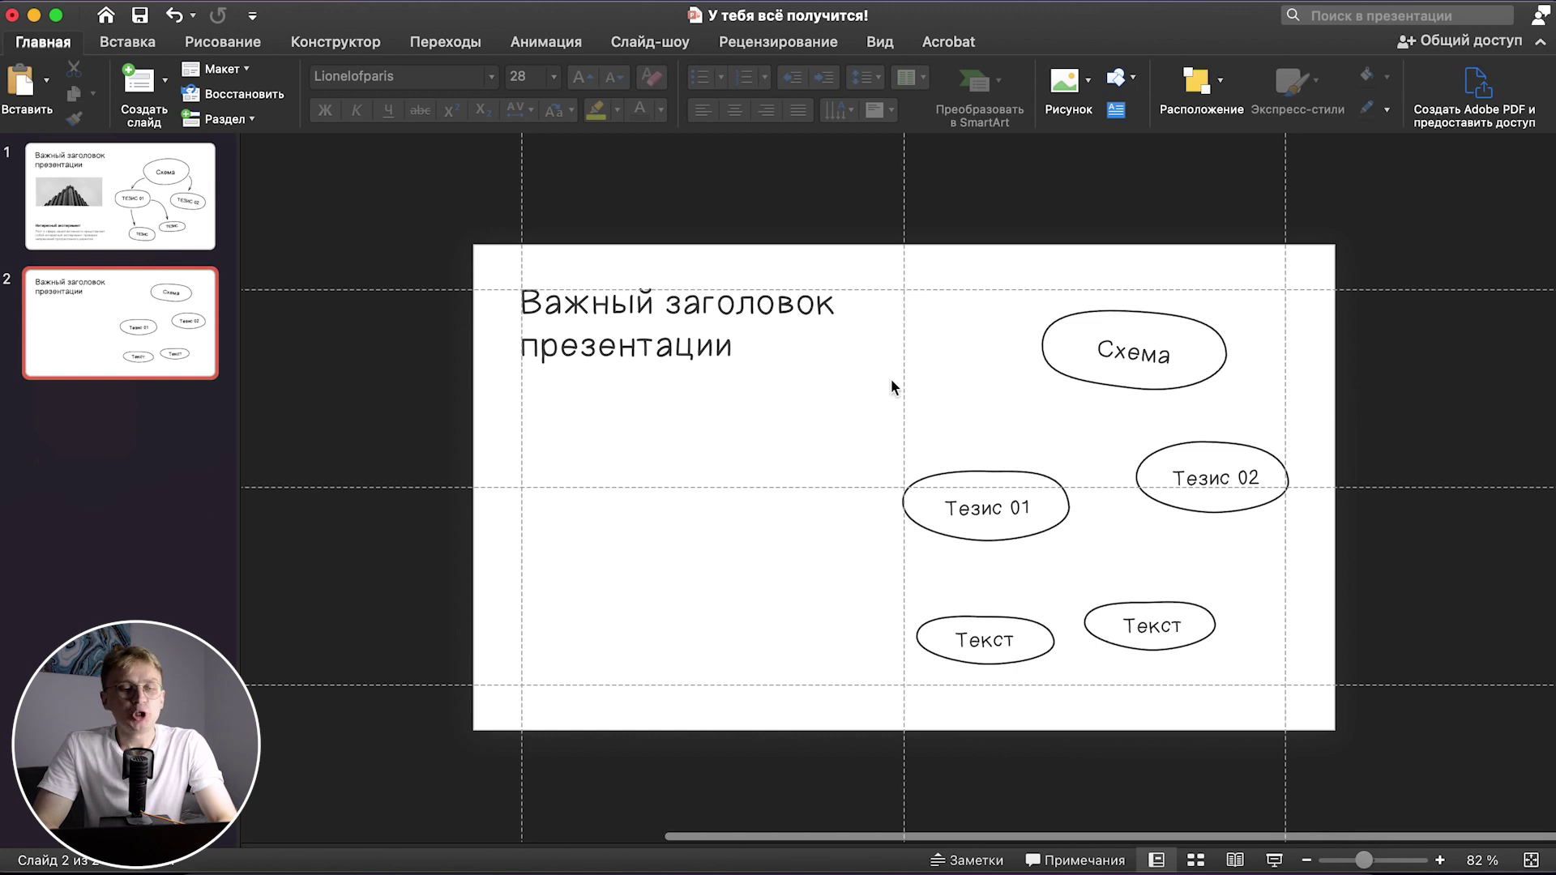
- Draw a Curve line from beside the Схема bubble down to just above Тезис 01
left_click(114, 41)
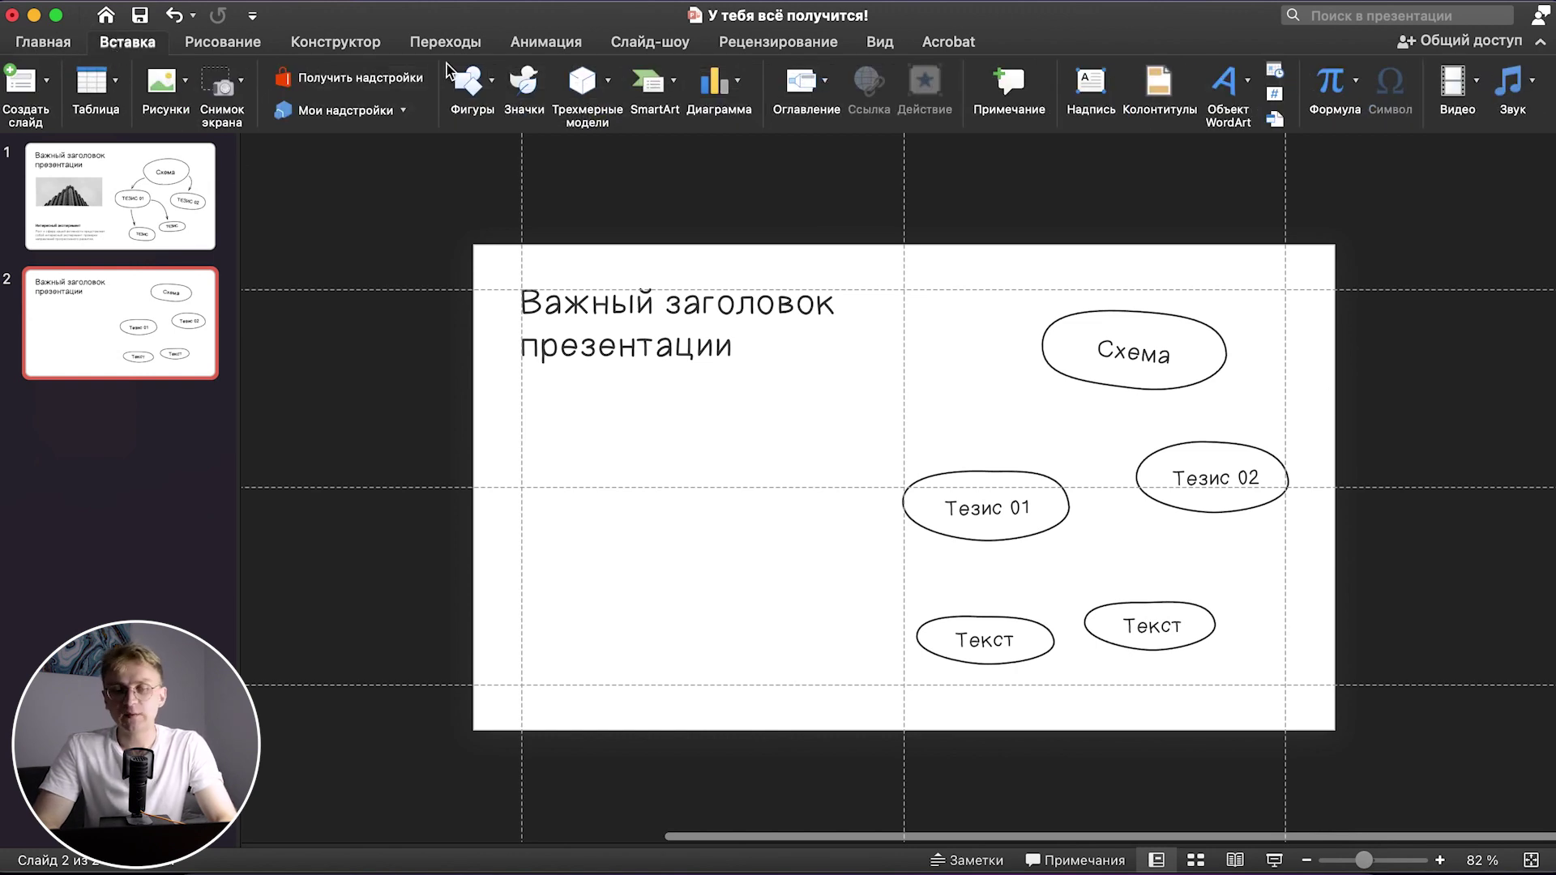
left_click(478, 79)
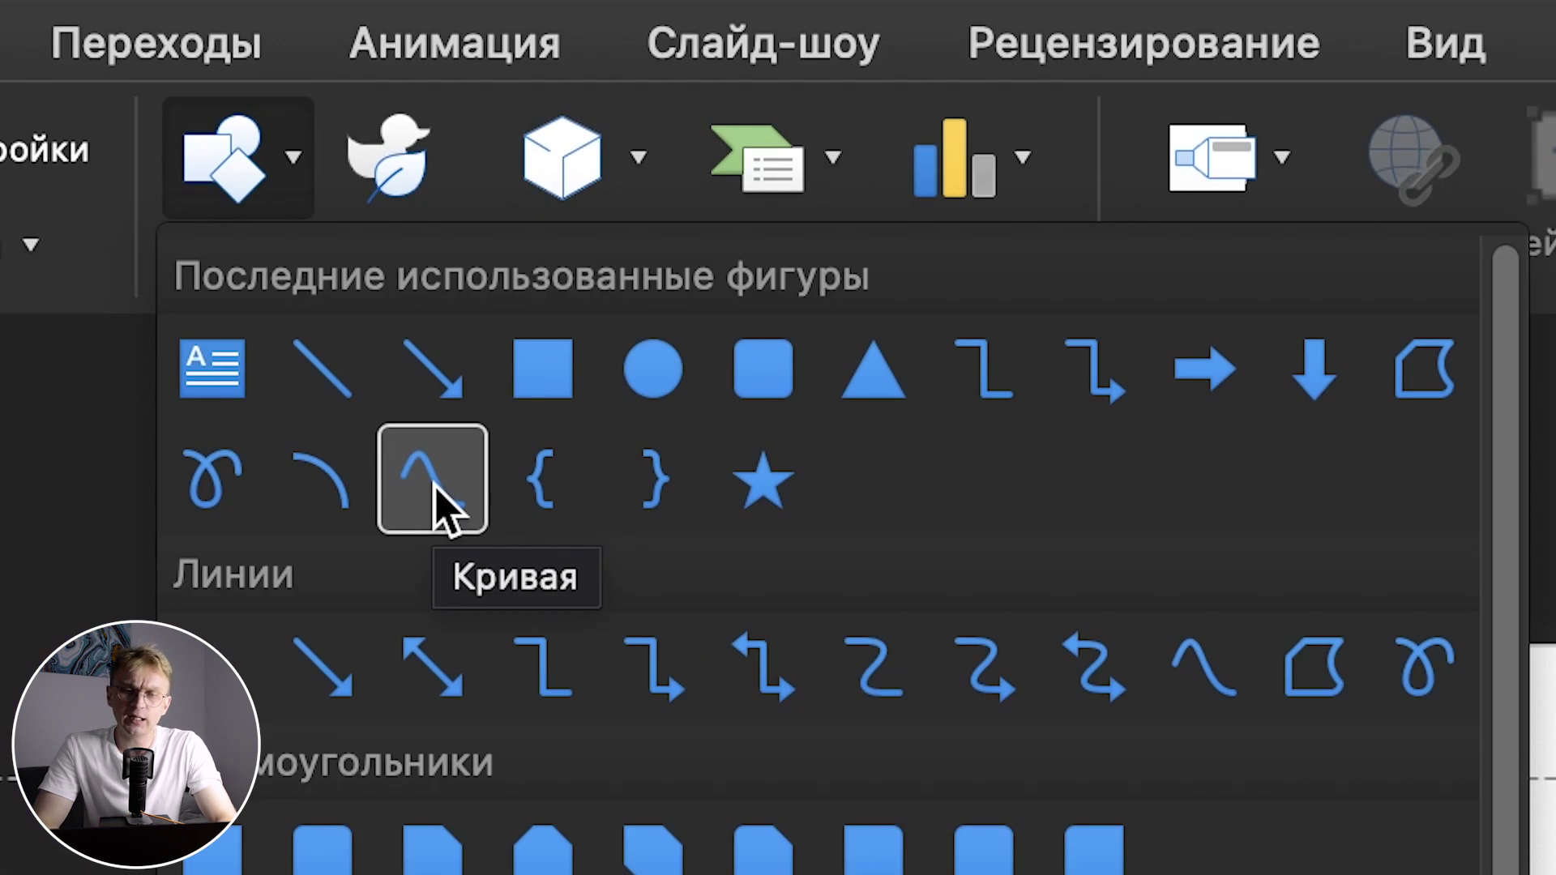
left_click(434, 482)
scroll(1009, 362, "up", 5)
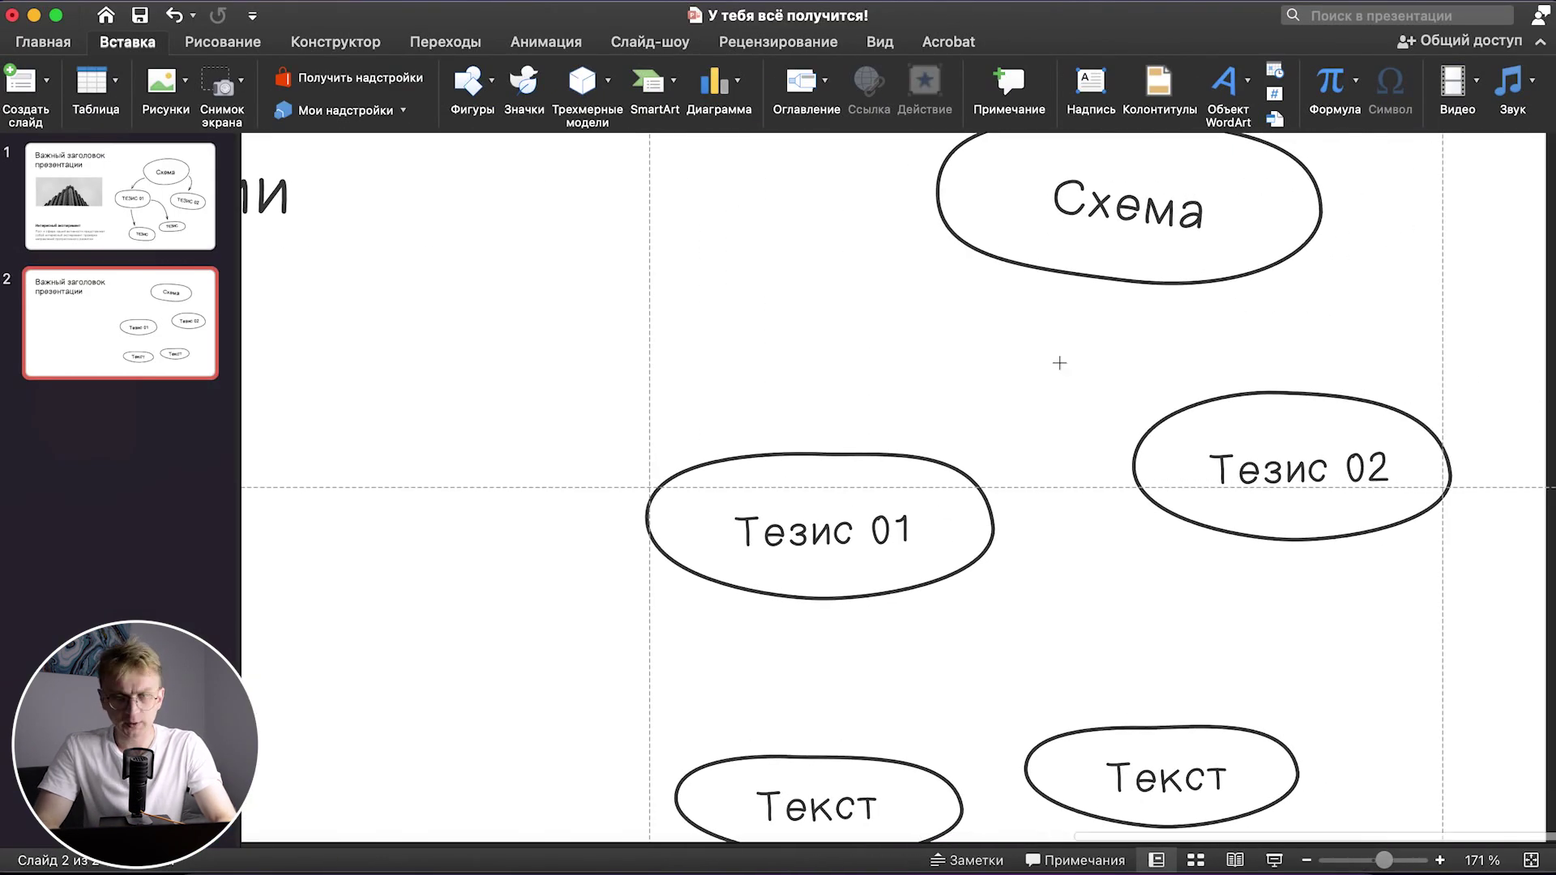
scroll(1023, 363, "up", 2)
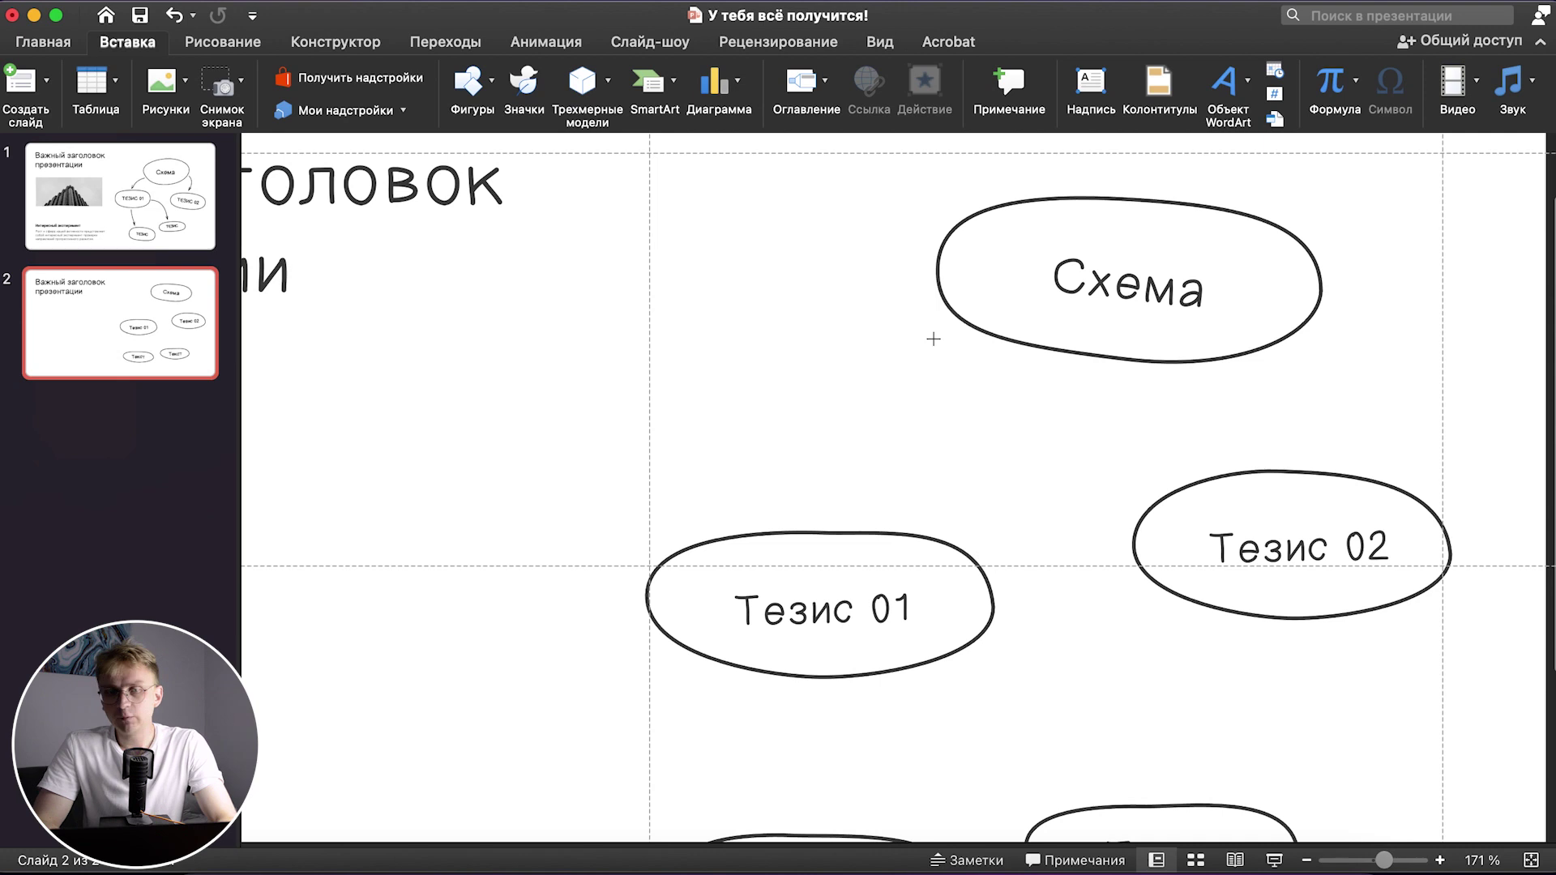
left_click(930, 336)
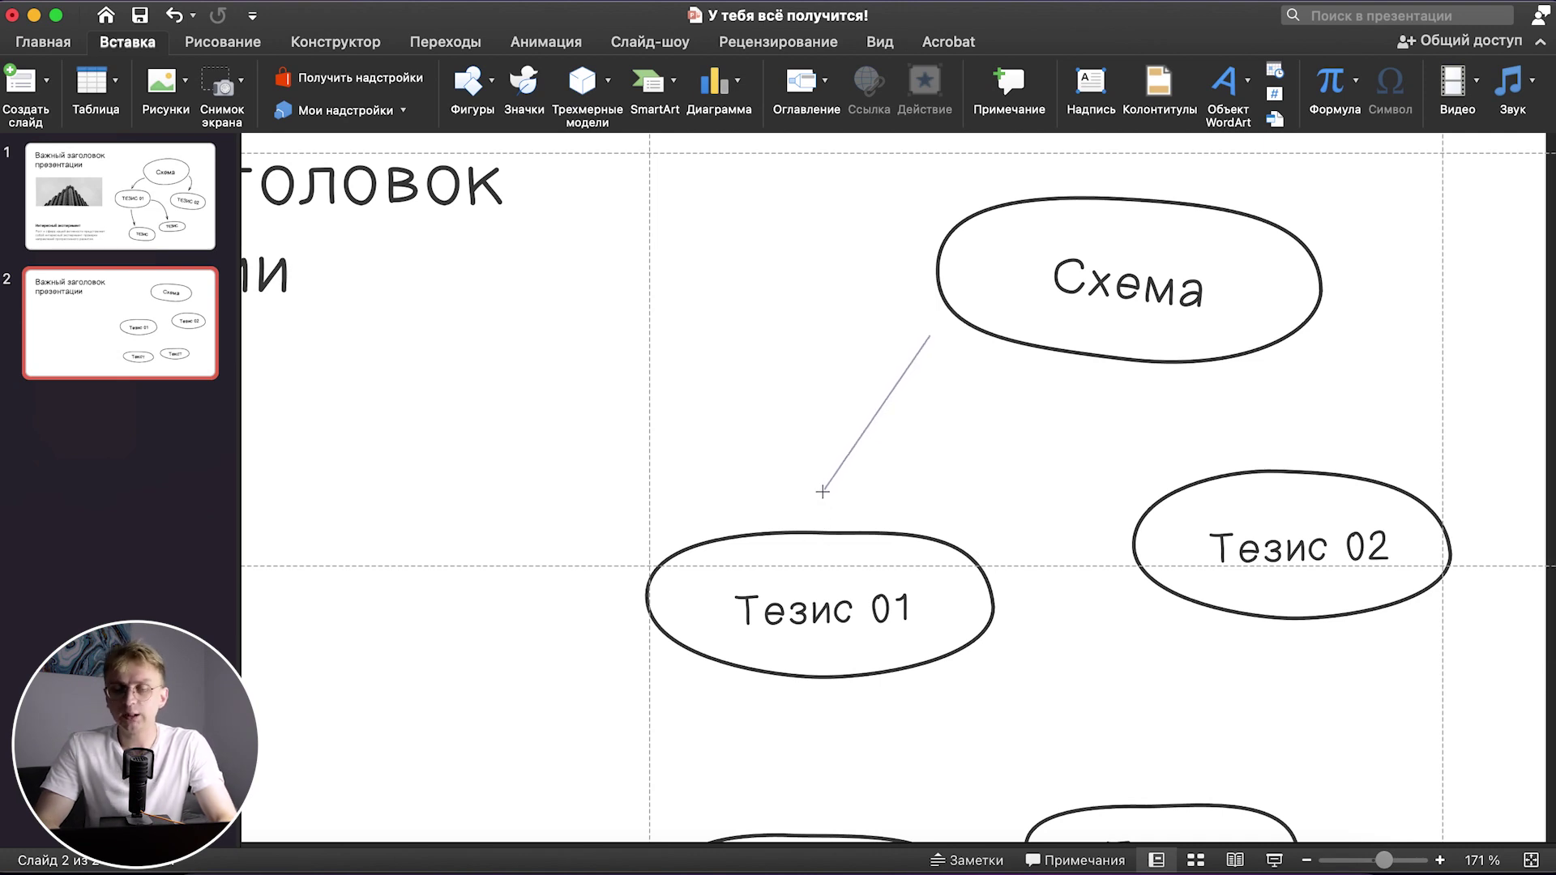
double_click(823, 491)
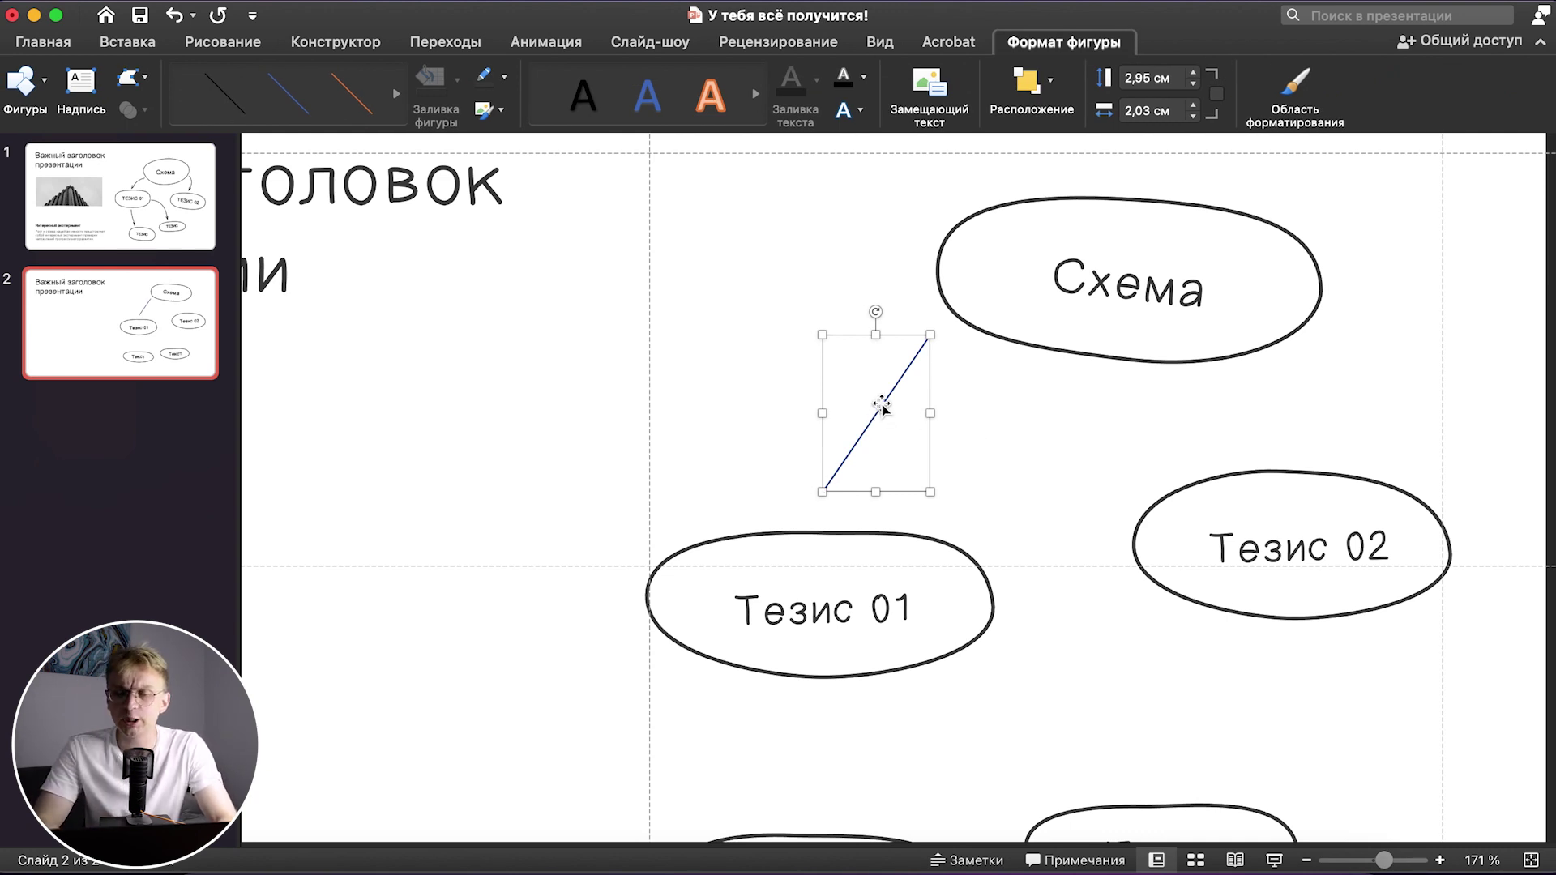
- Bend the straight line into a curve with Edit Points and position it between Схема and Тезис 01
right_click(881, 406)
left_click(970, 336)
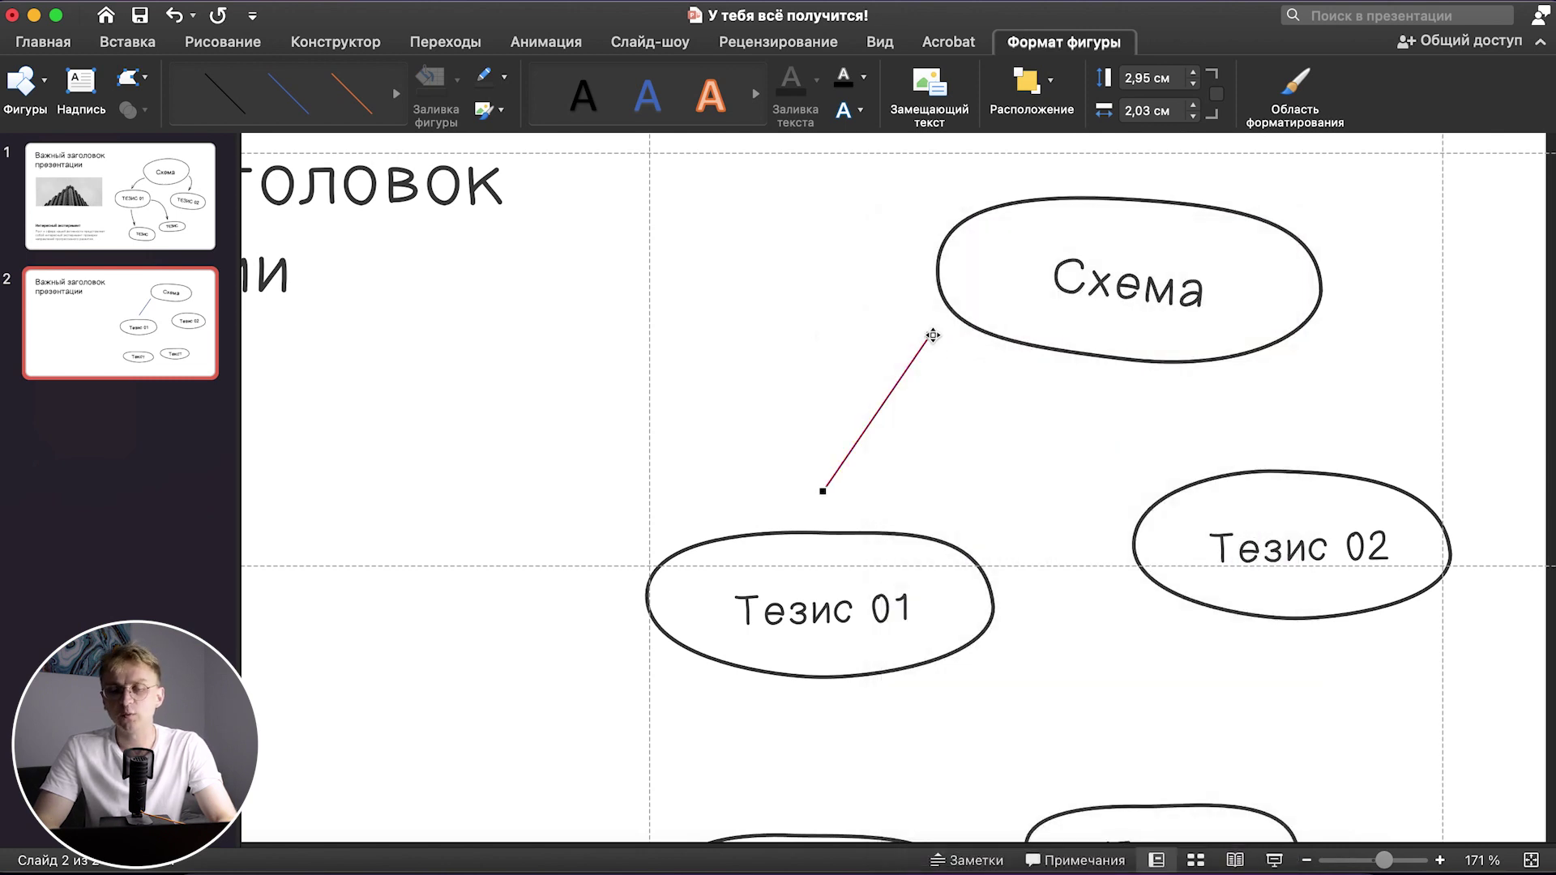
left_click_drag(894, 389, 849, 383)
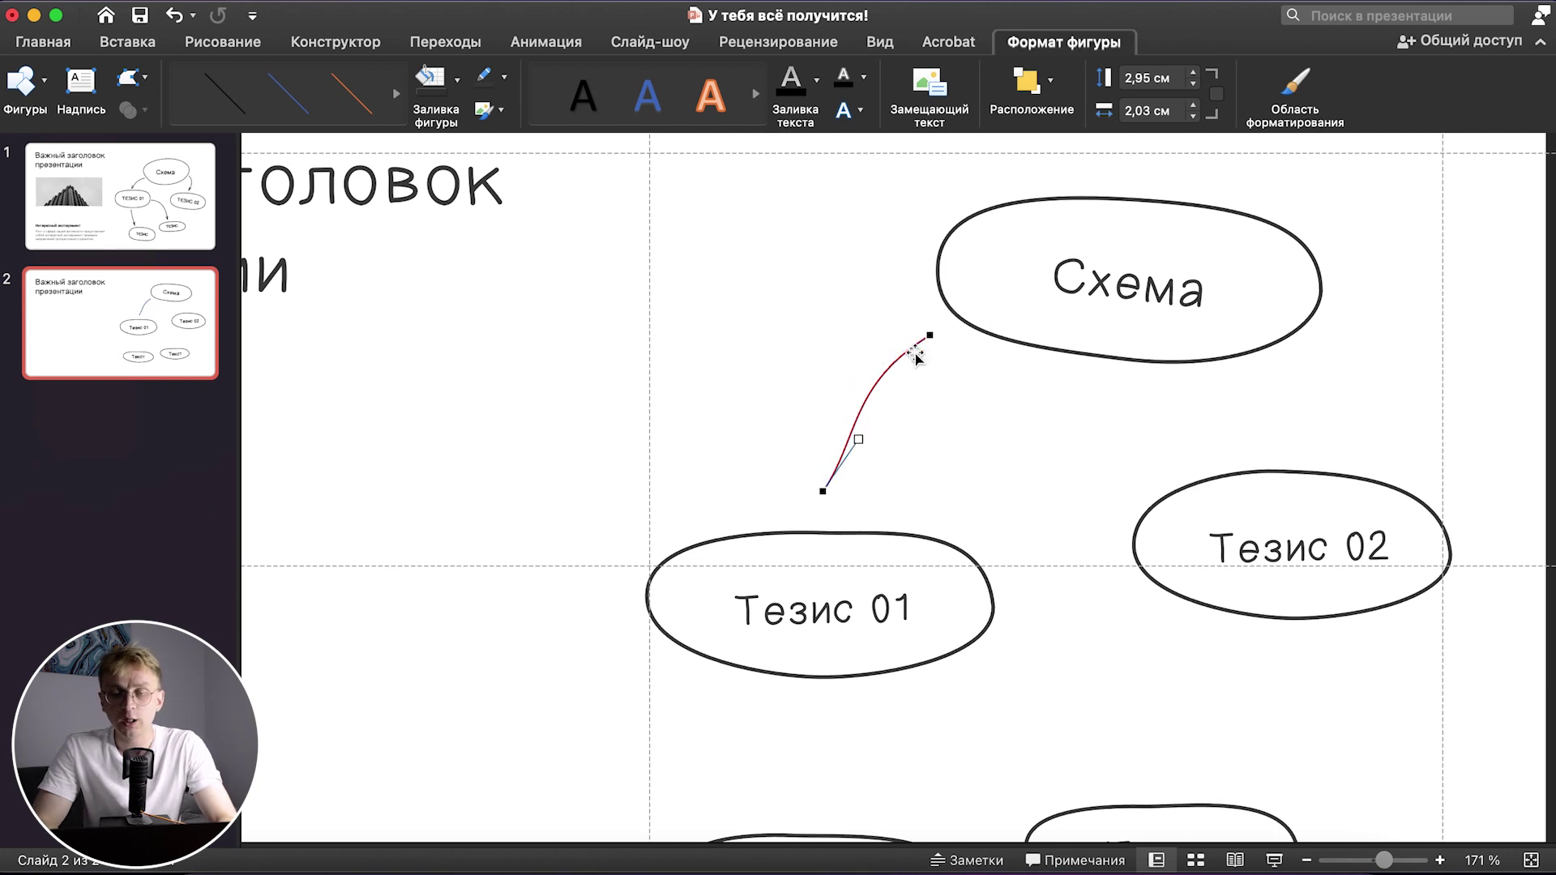
left_click_drag(860, 440, 834, 414)
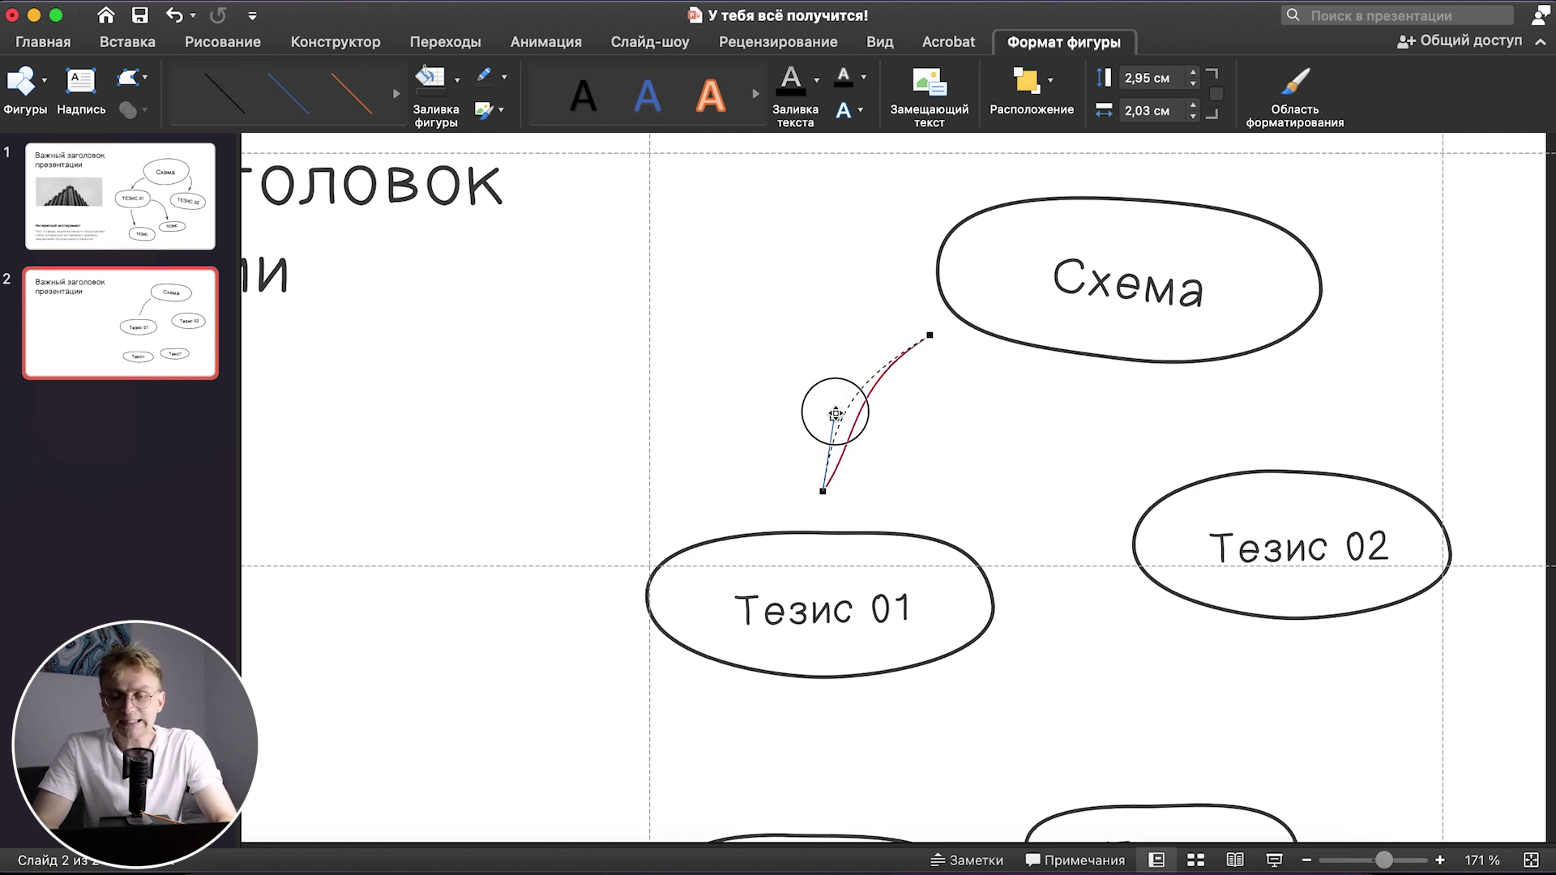
left_click(802, 343)
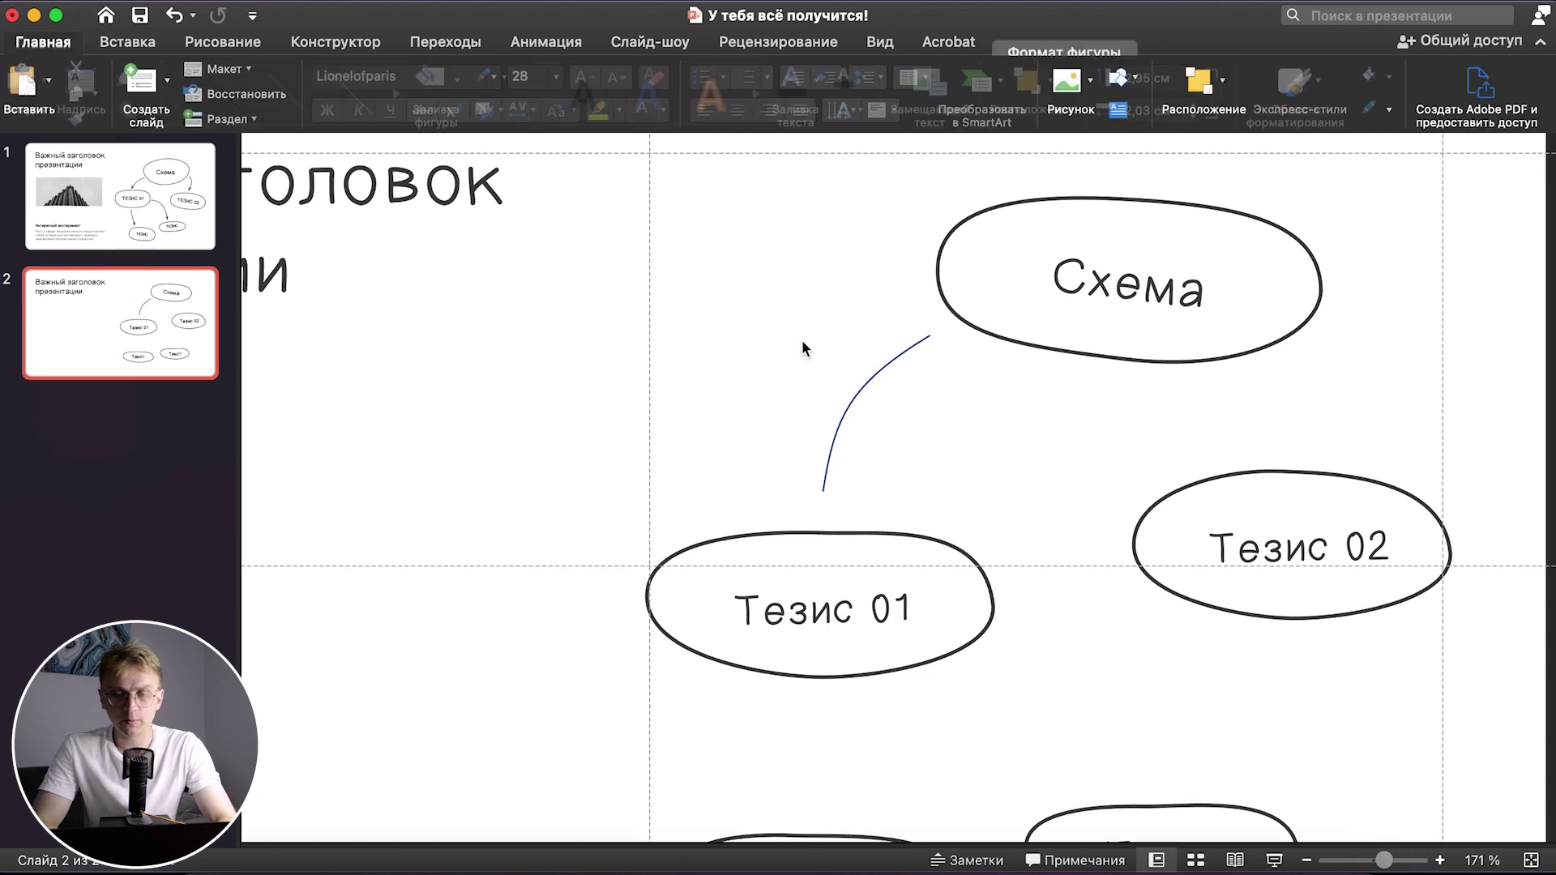
left_click_drag(856, 398, 869, 407)
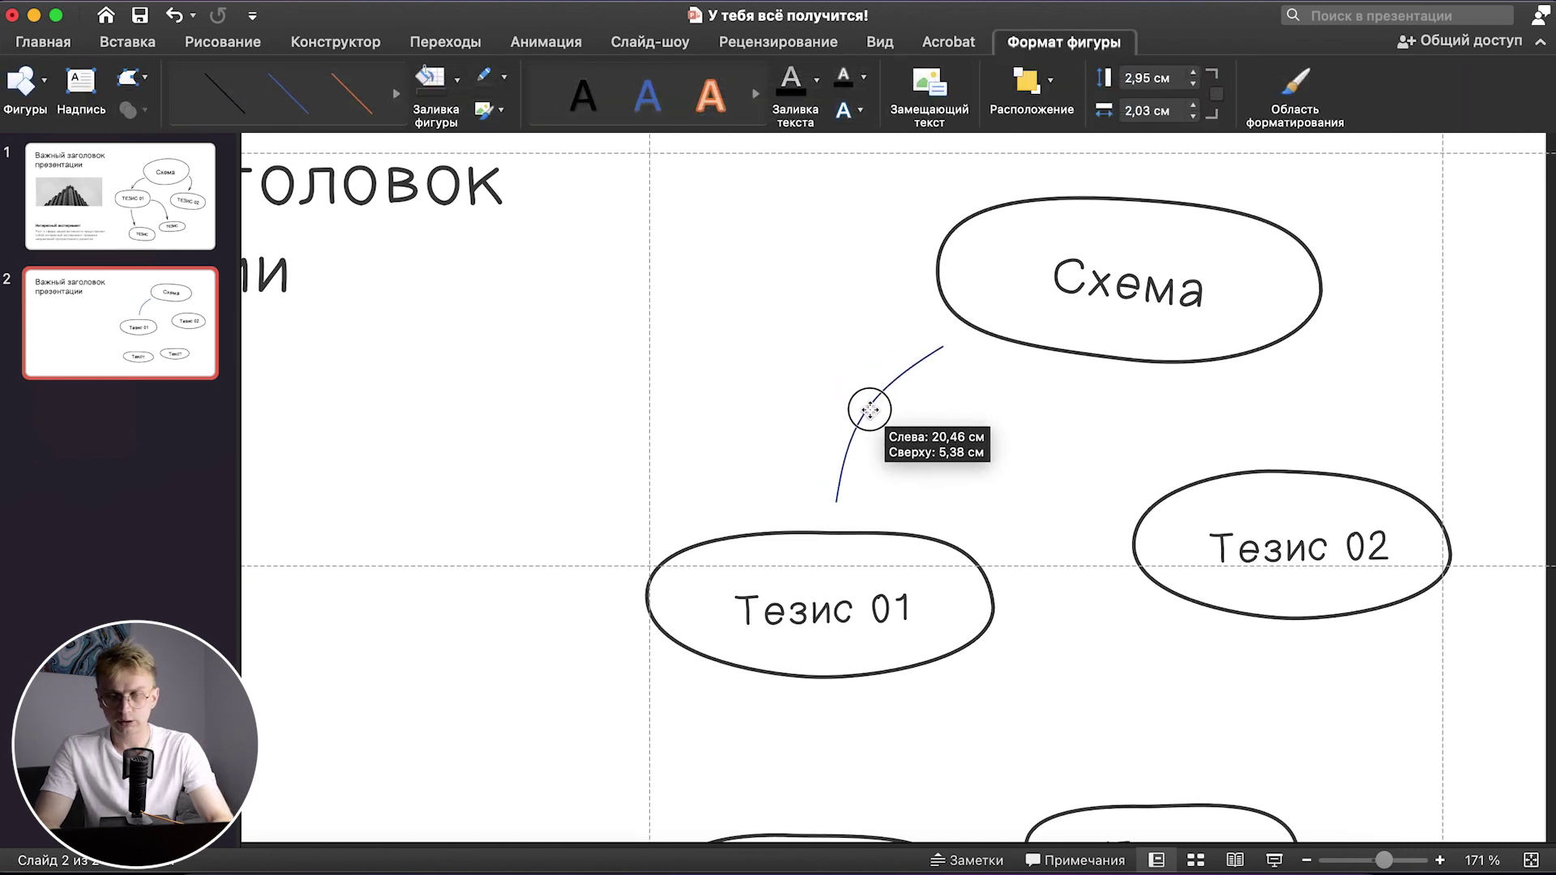
left_click(754, 316)
- Paste the bubbles' thick black outline style onto the connecting curve
scroll(961, 408, "down", 3)
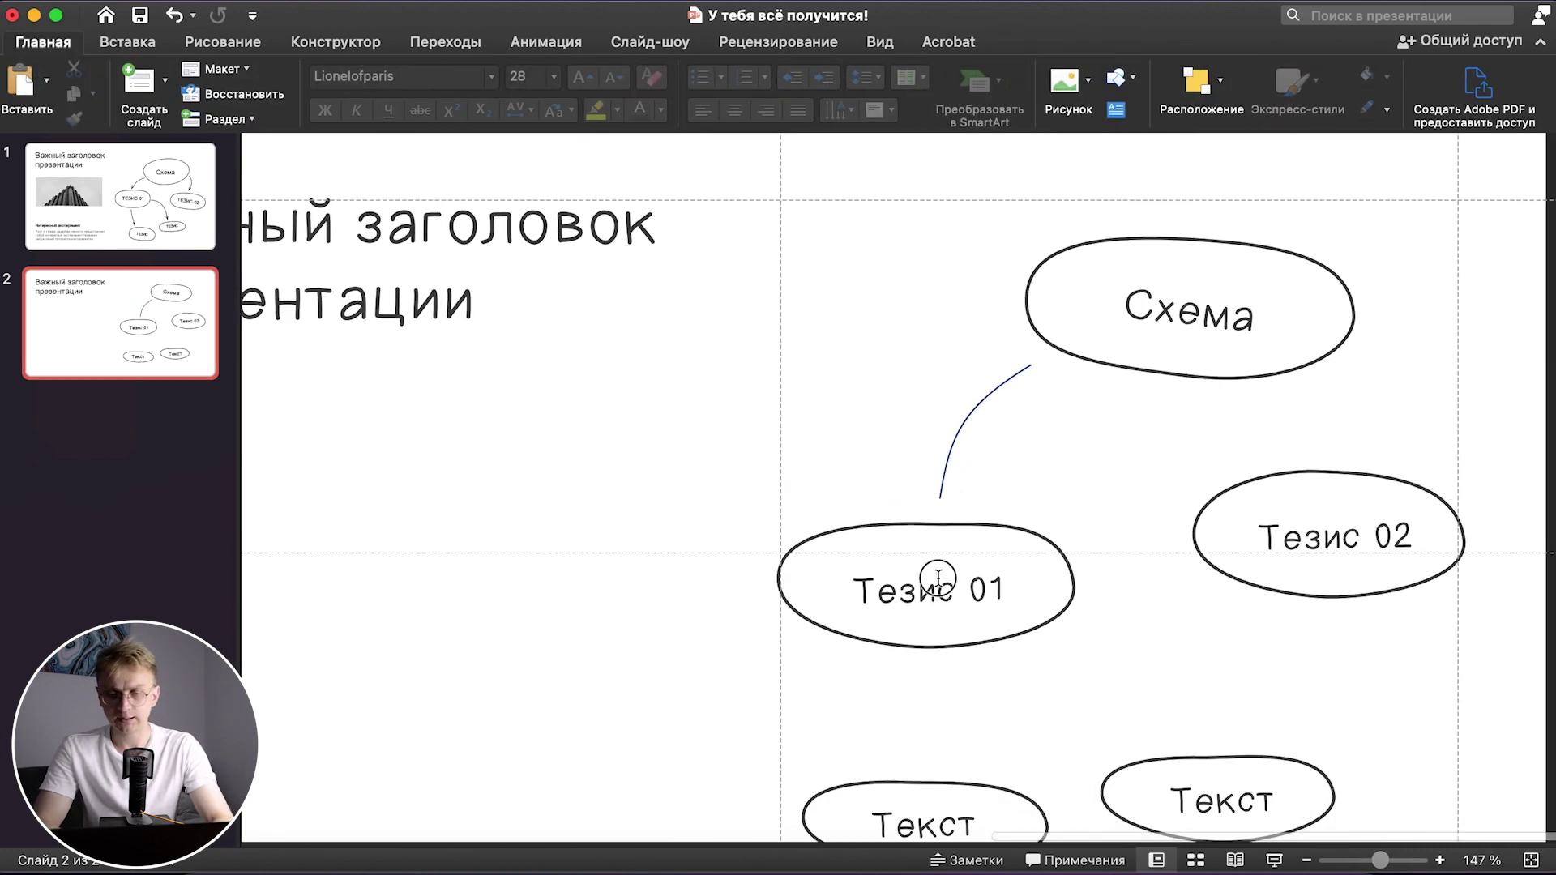
left_click(933, 579)
left_click(894, 299)
left_click(979, 405)
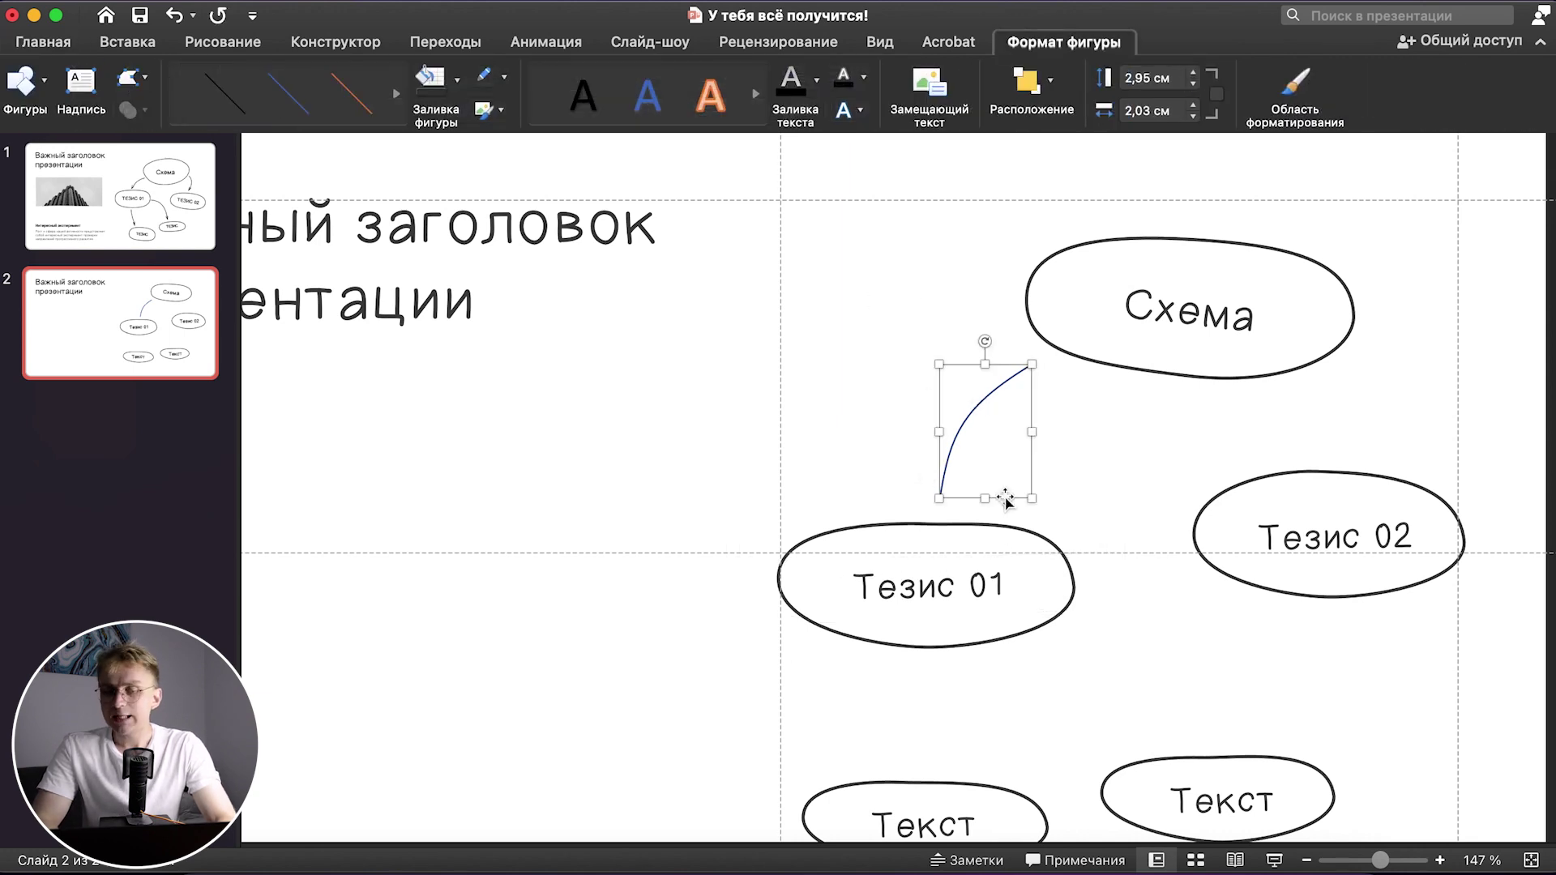
left_click(947, 533)
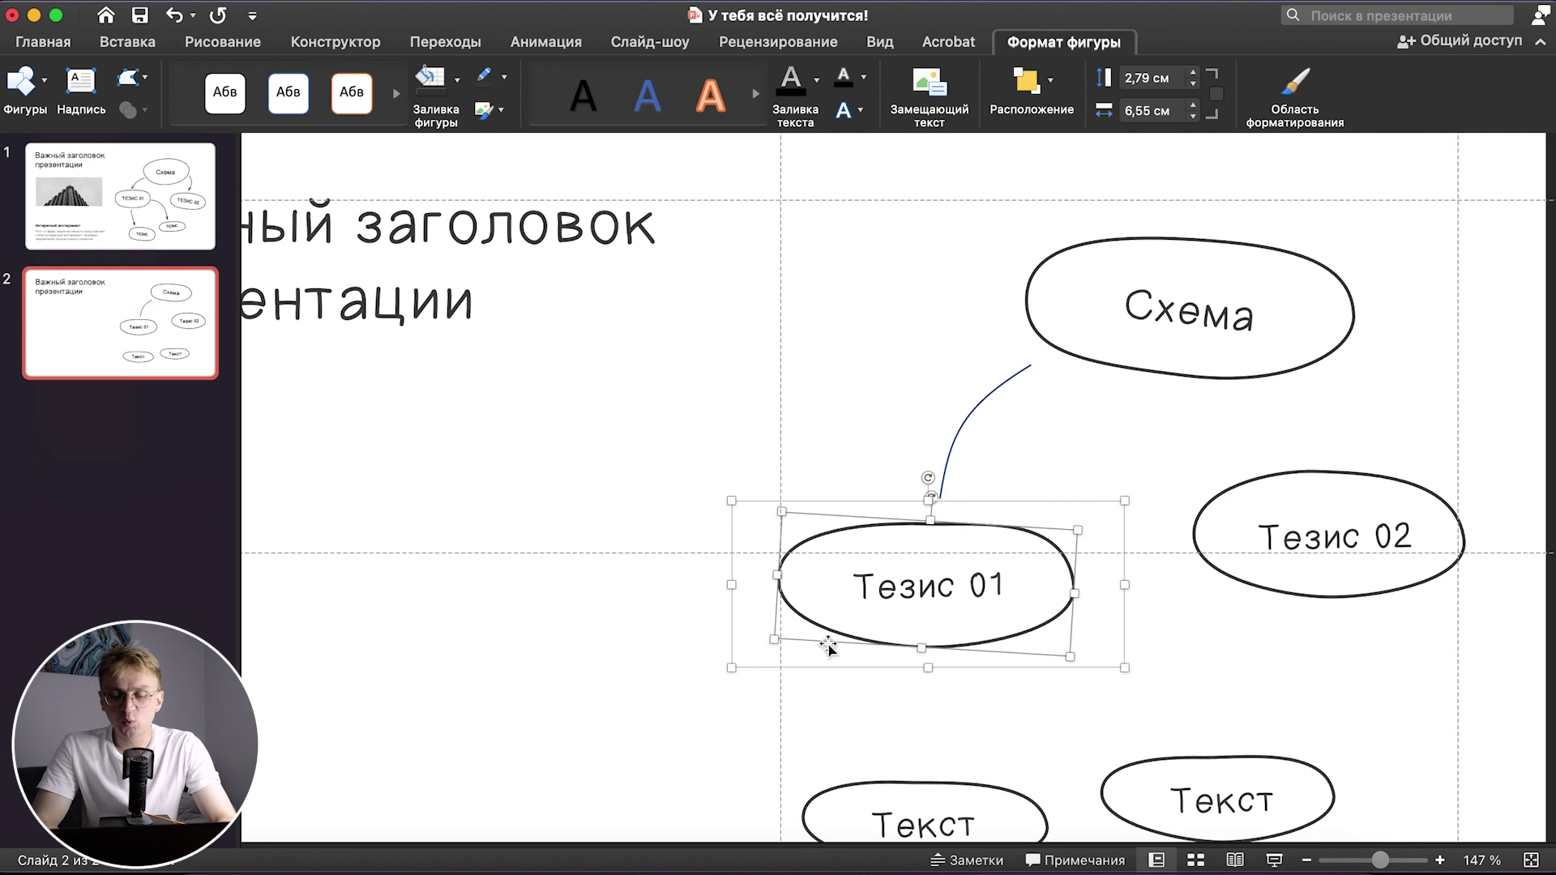
left_click(973, 405)
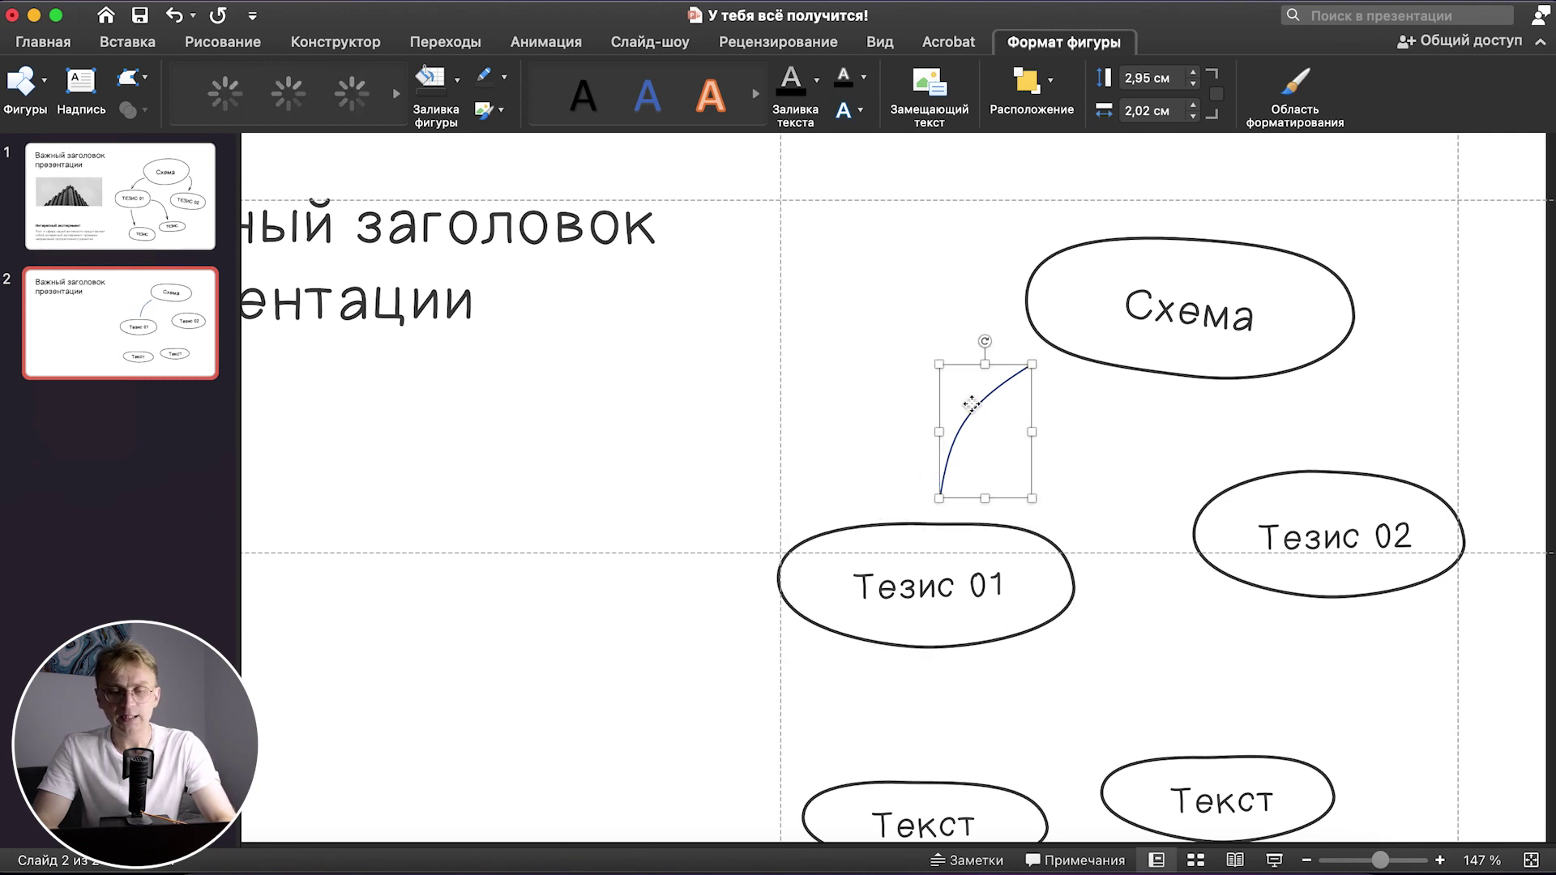
key("super+shift+v")
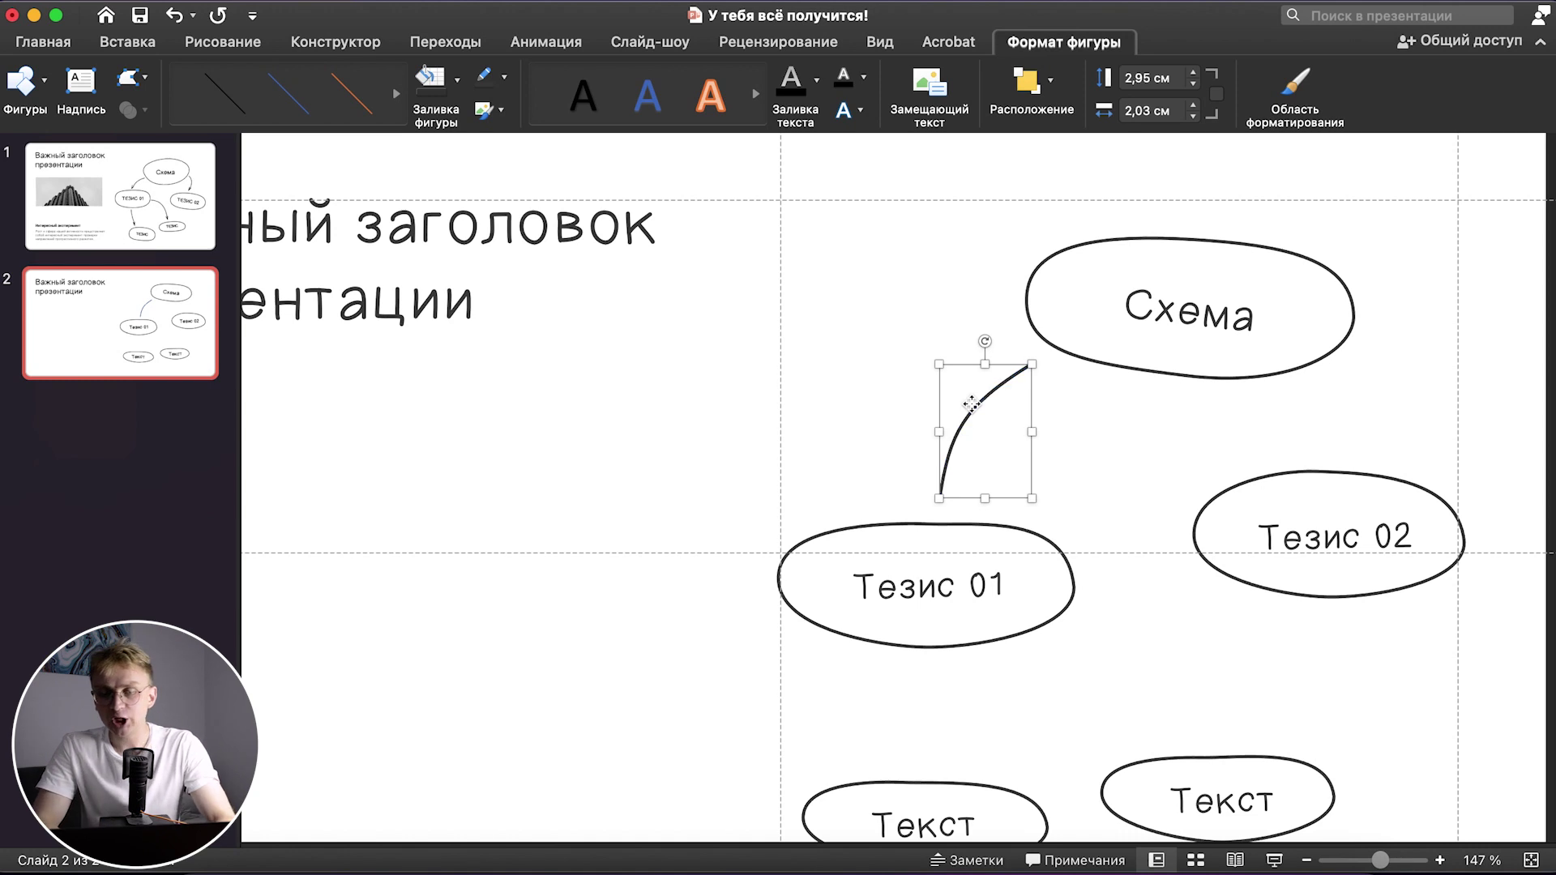
left_click(889, 428)
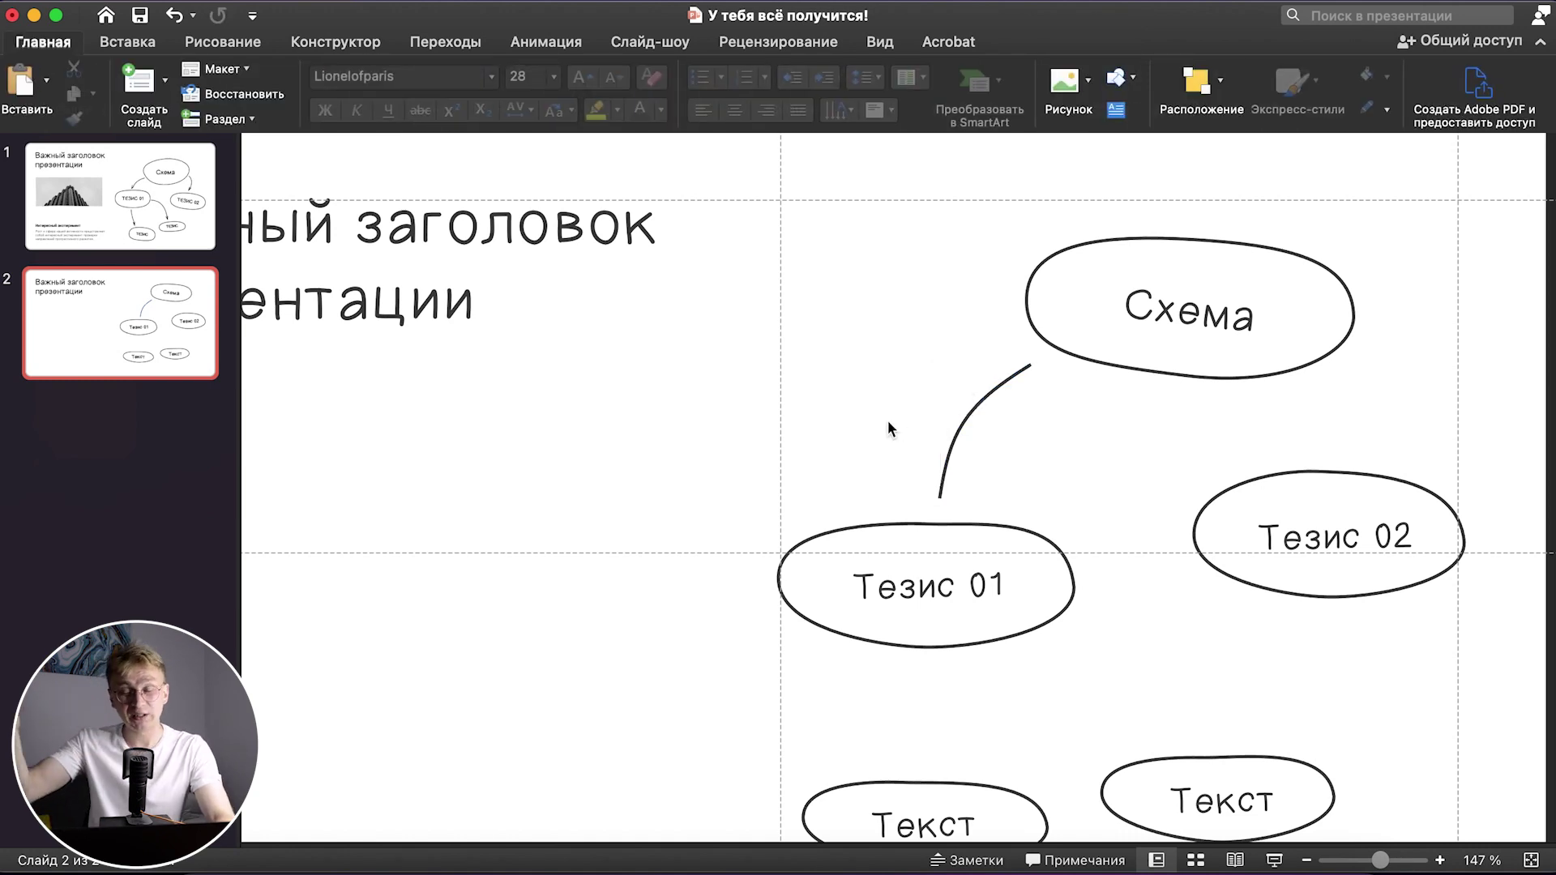
- In Формат фигуры, set the curve's end arrow type to an open arrowhead pointing at Тезис 01
double_click(944, 461)
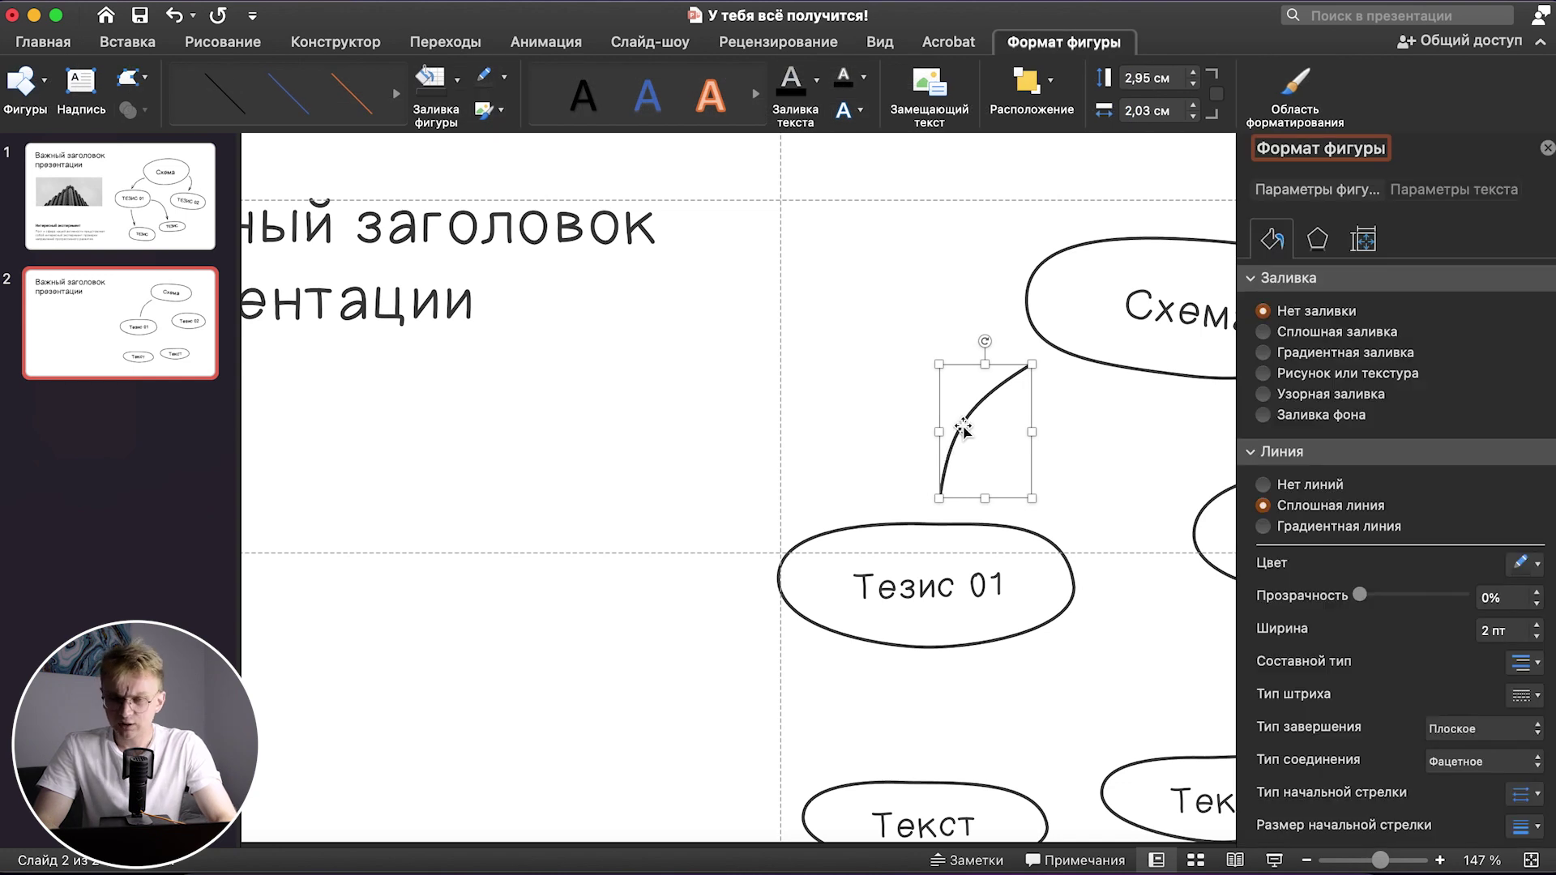
right_click(964, 430)
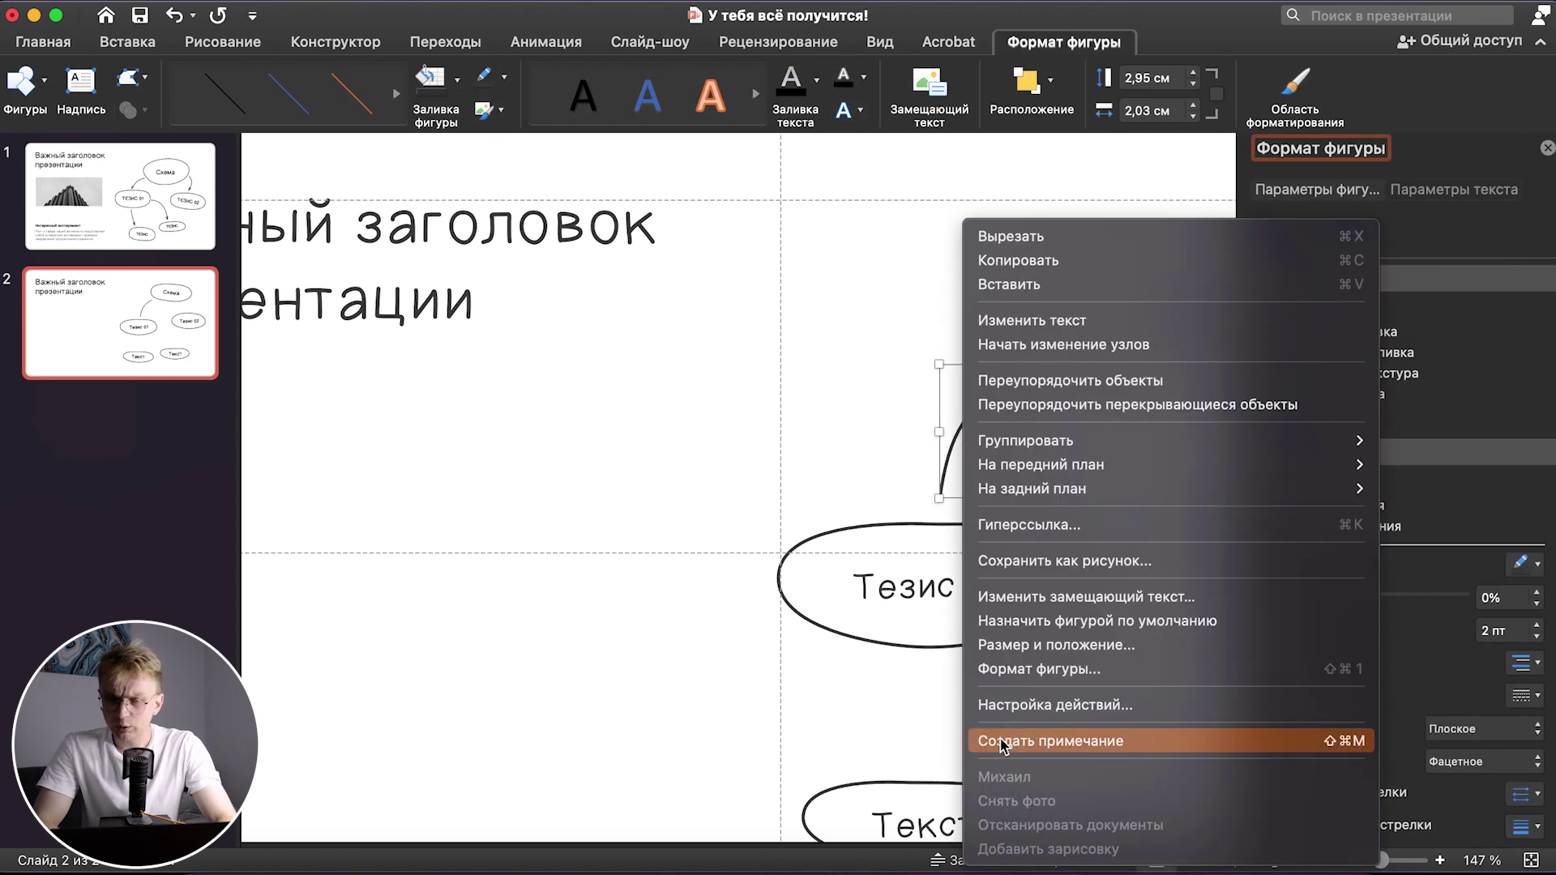
left_click(1021, 668)
scroll(702, 559, "down", 3)
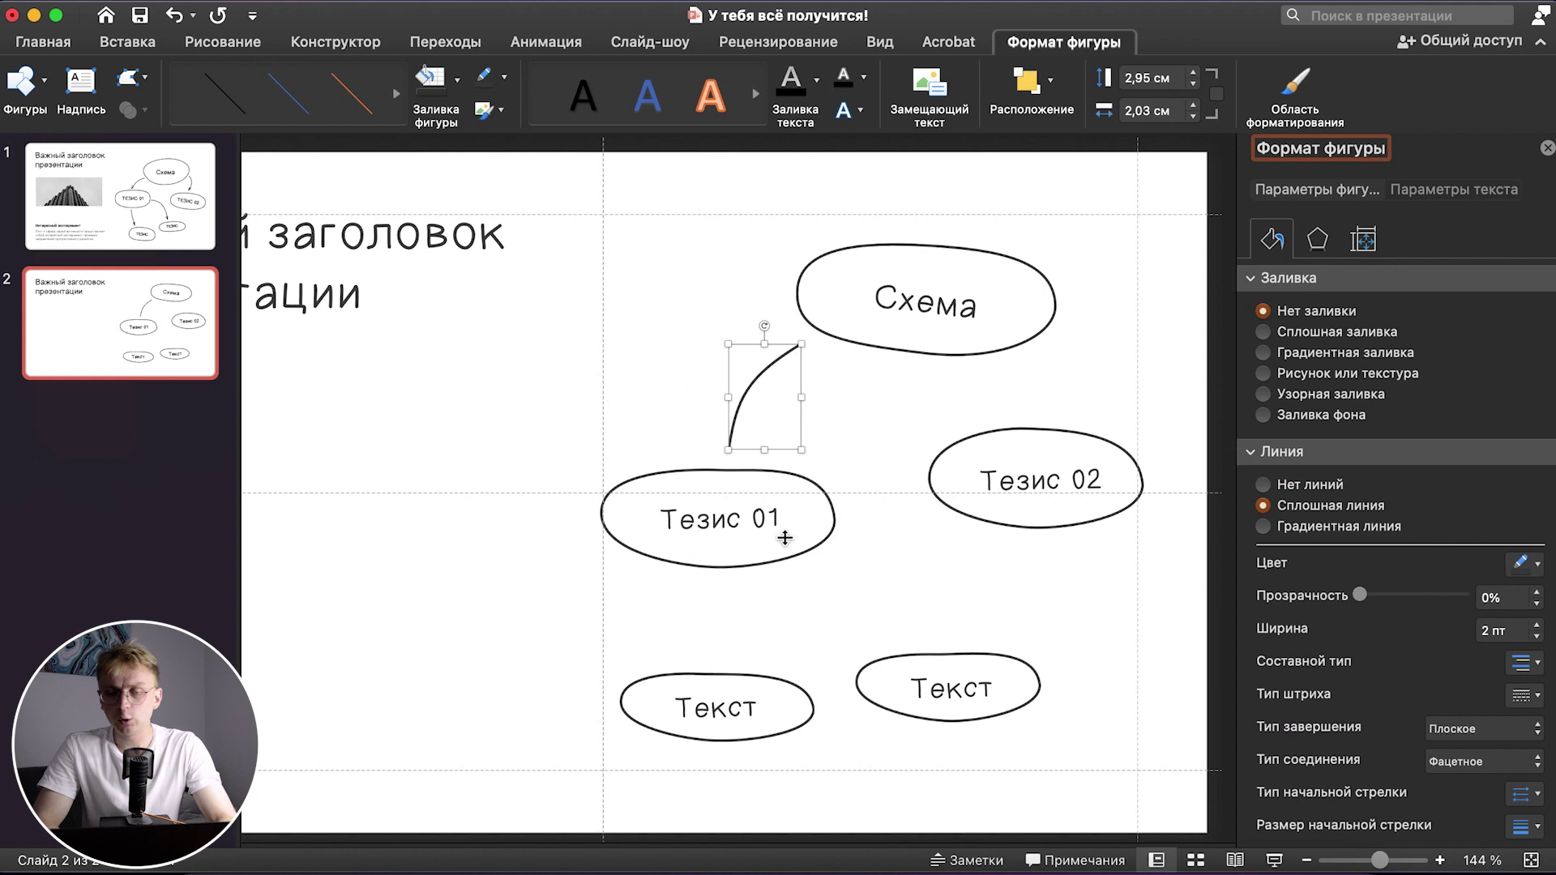
scroll(859, 669, "down", 3)
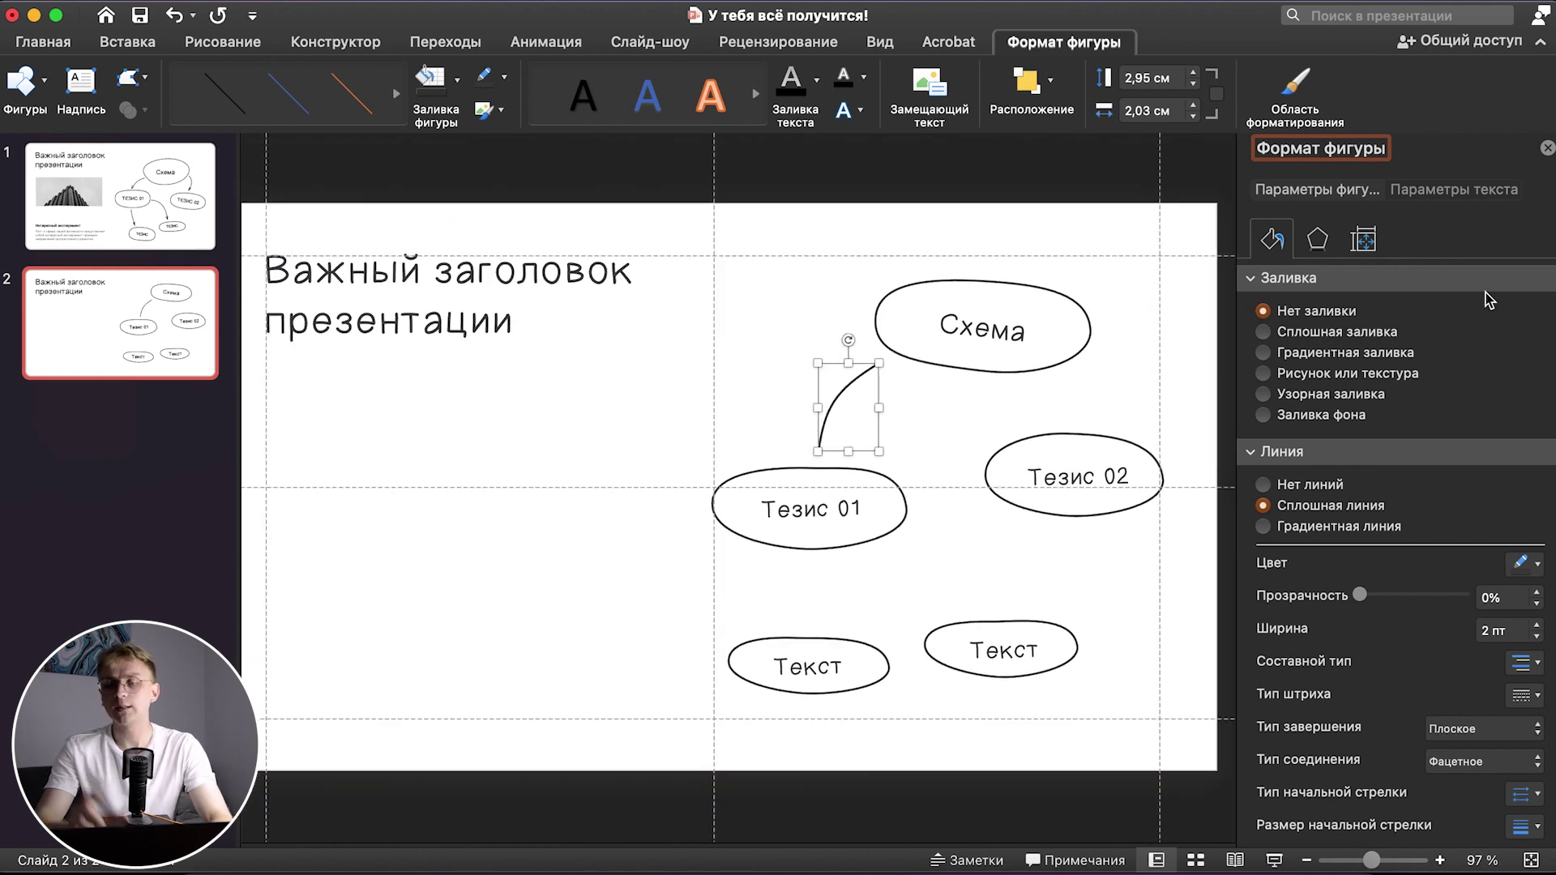
left_click(1288, 278)
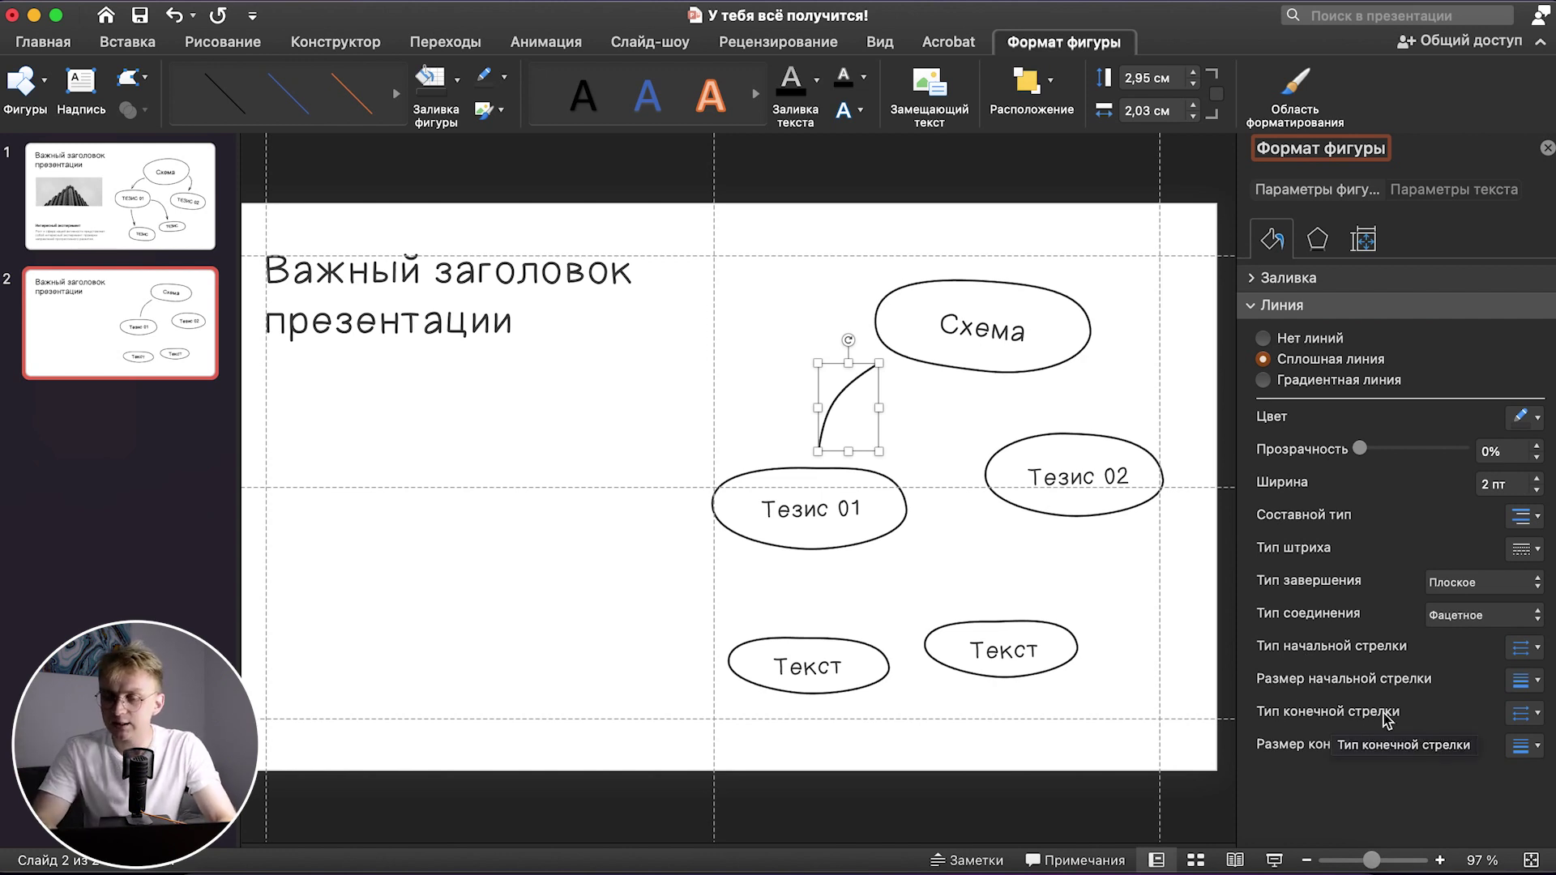
left_click(1520, 715)
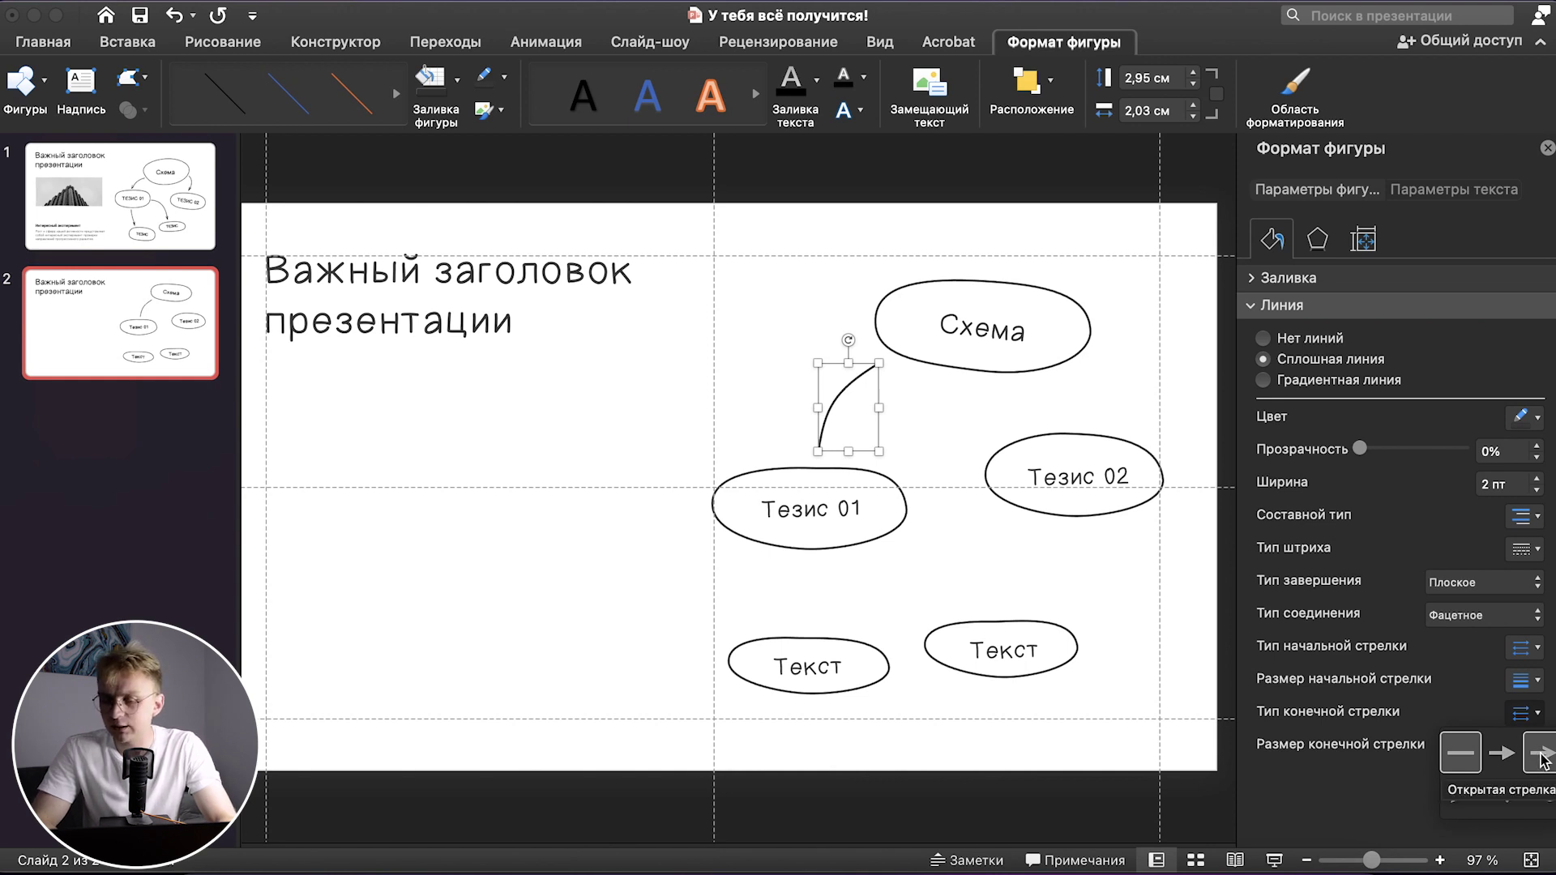
left_click(1540, 760)
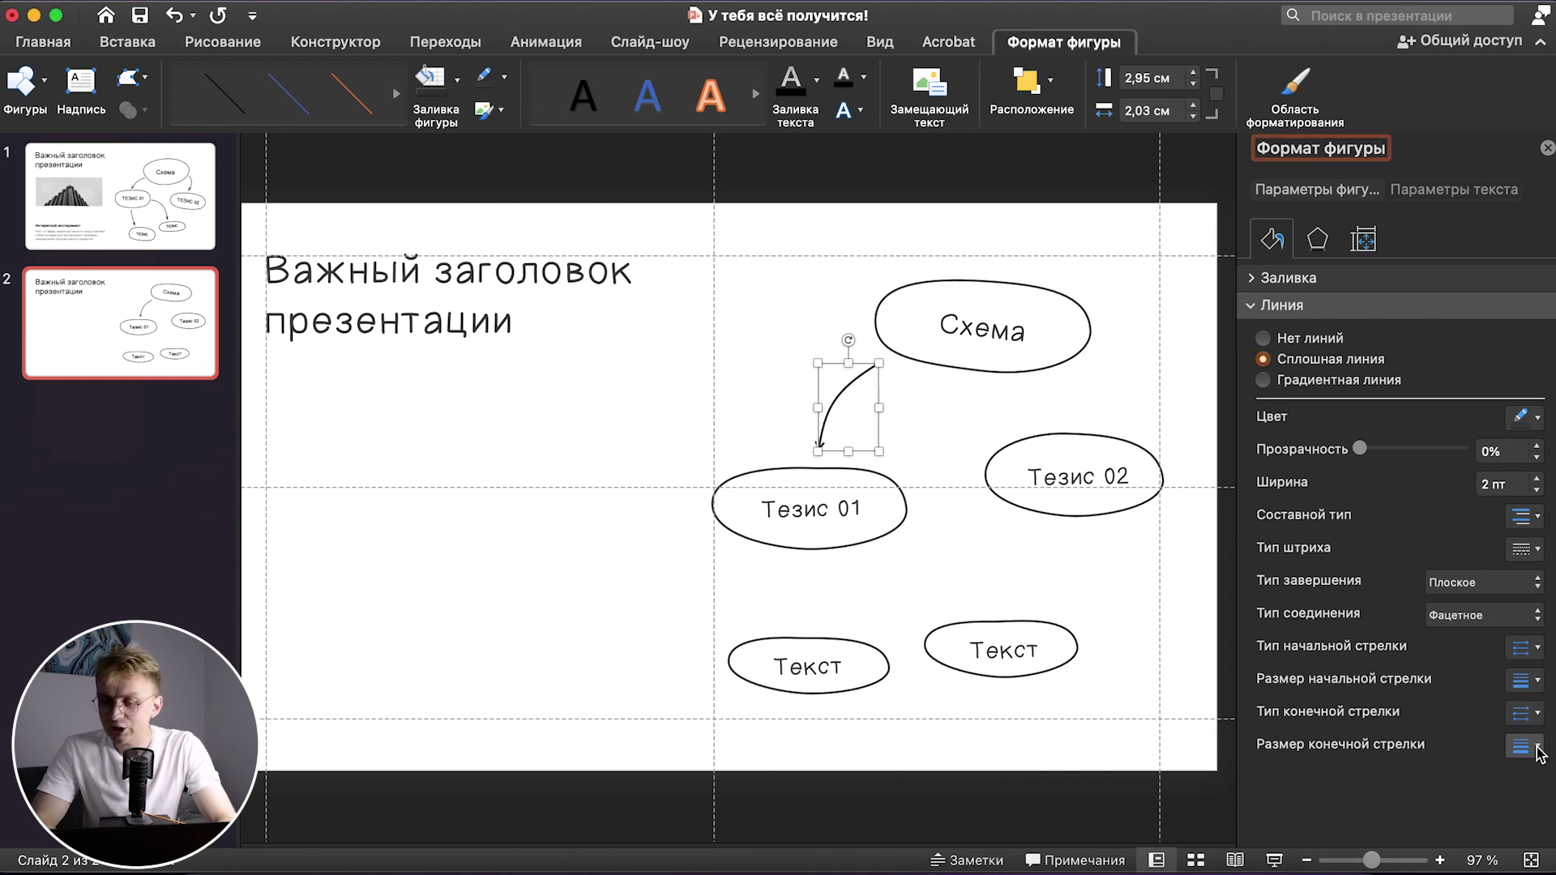
left_click(1540, 745)
left_click(1545, 722)
left_click(1048, 596)
left_click(1548, 150)
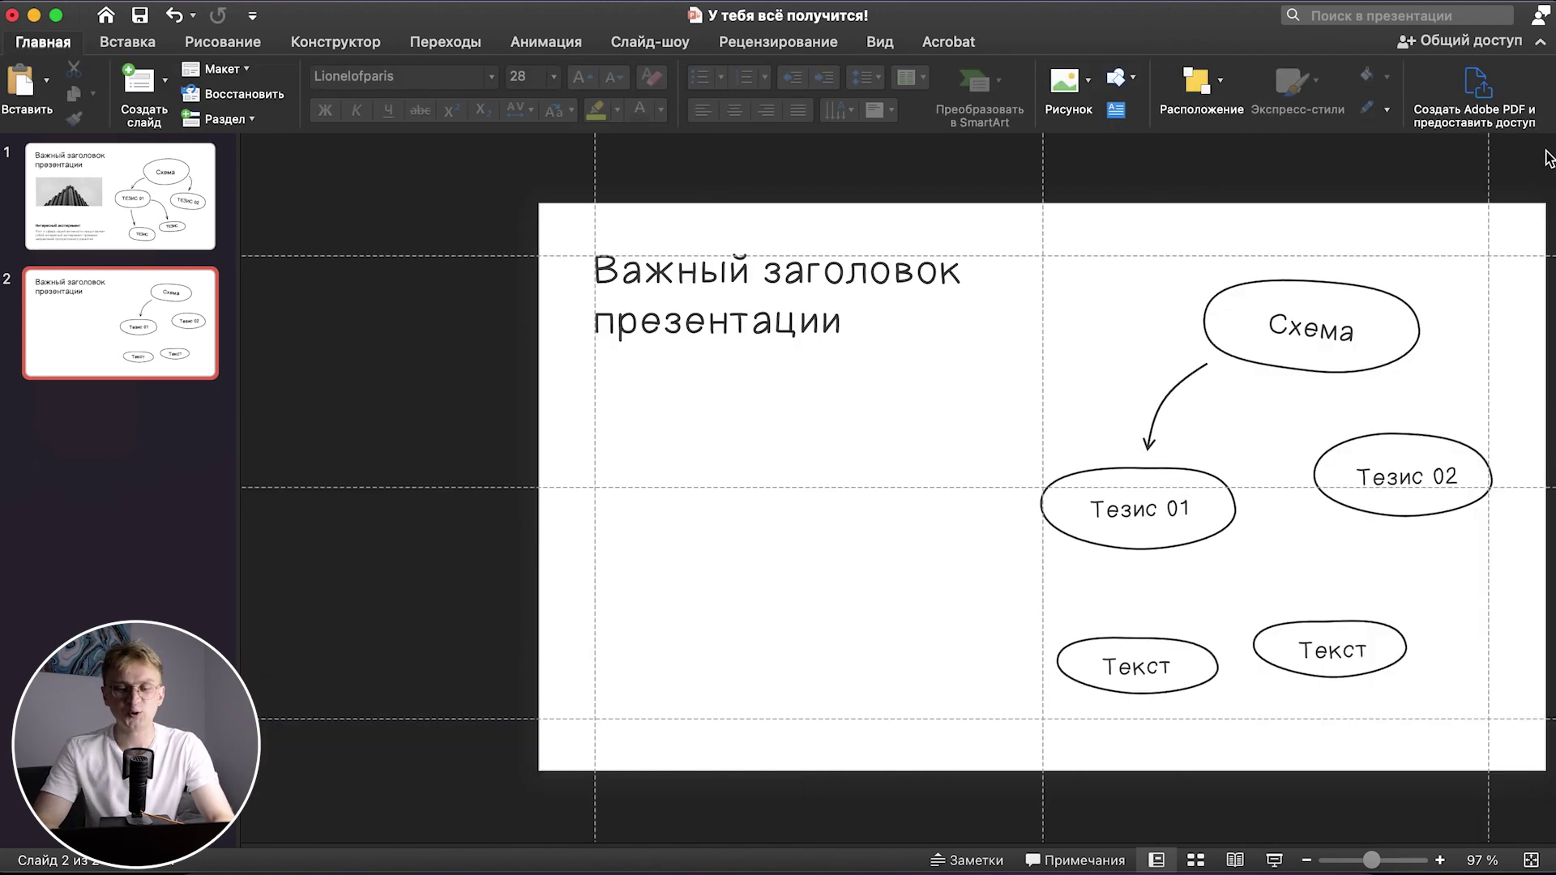
- Duplicate the arrow, flip it left to right, shrink it, and place it between Схема and Тезис 02
scroll(989, 425, "down", 3)
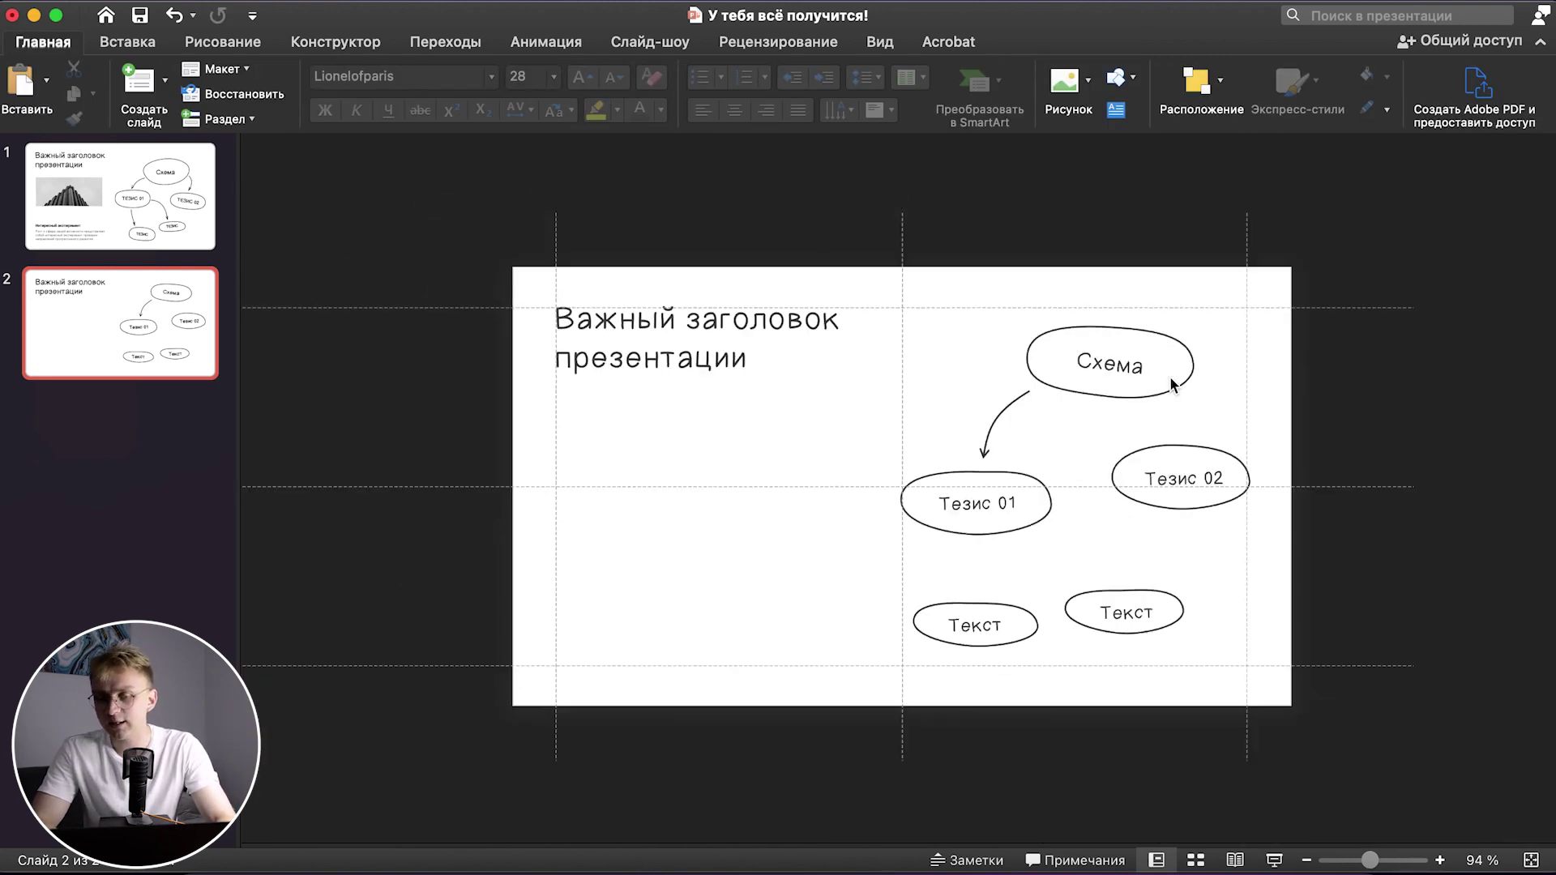
left_click(988, 426)
key("super+d")
scroll(1038, 421, "up", 3)
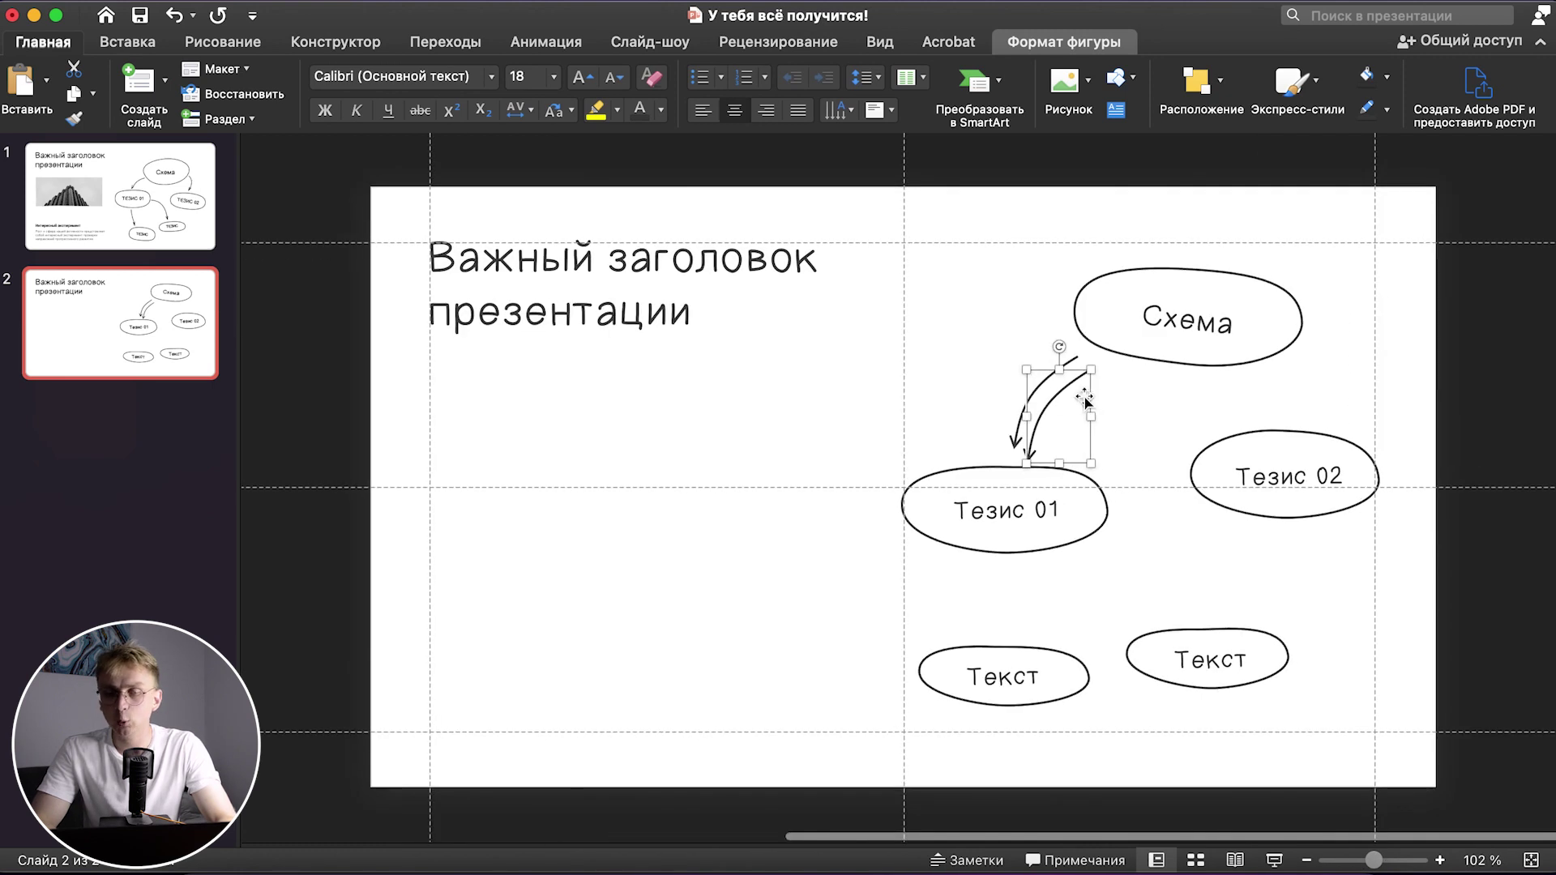
left_click(1198, 85)
mouse_move(1240, 499)
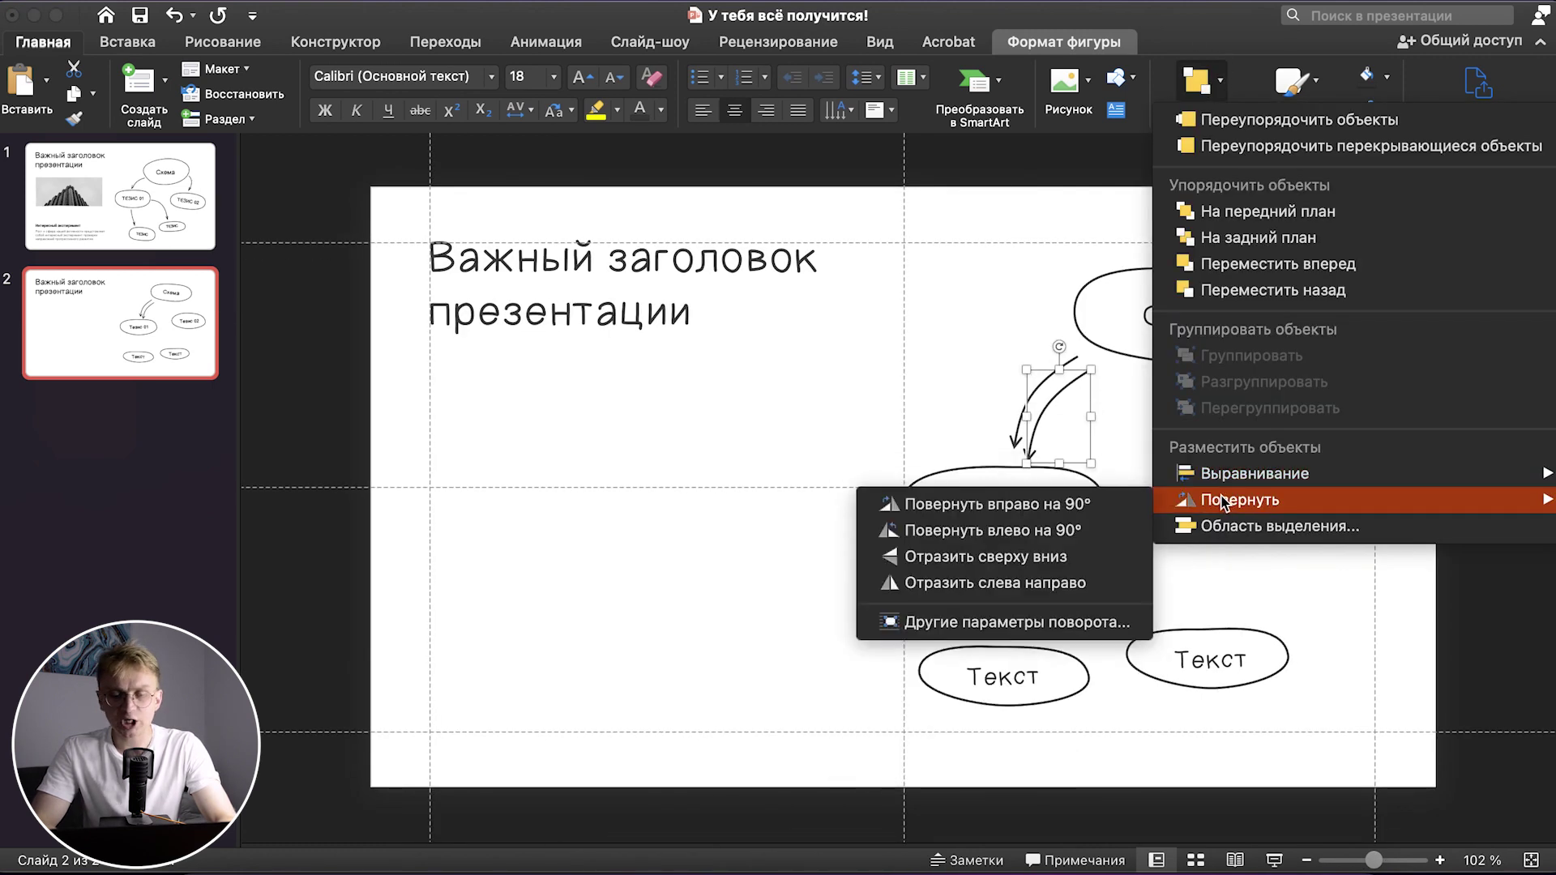
left_click(1082, 583)
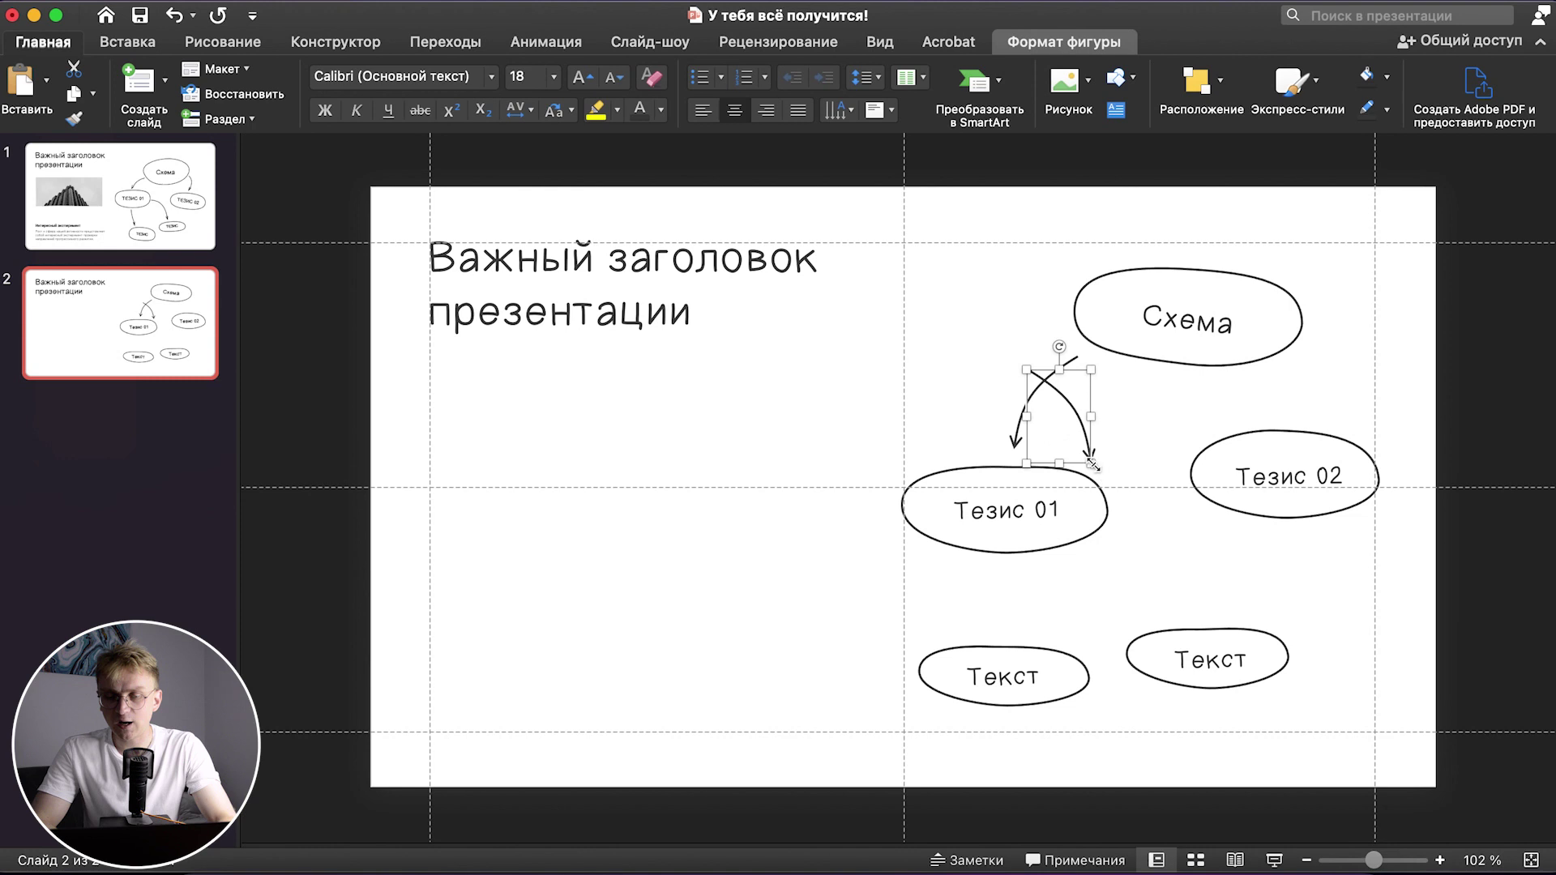
left_click_drag(1092, 463, 1053, 434)
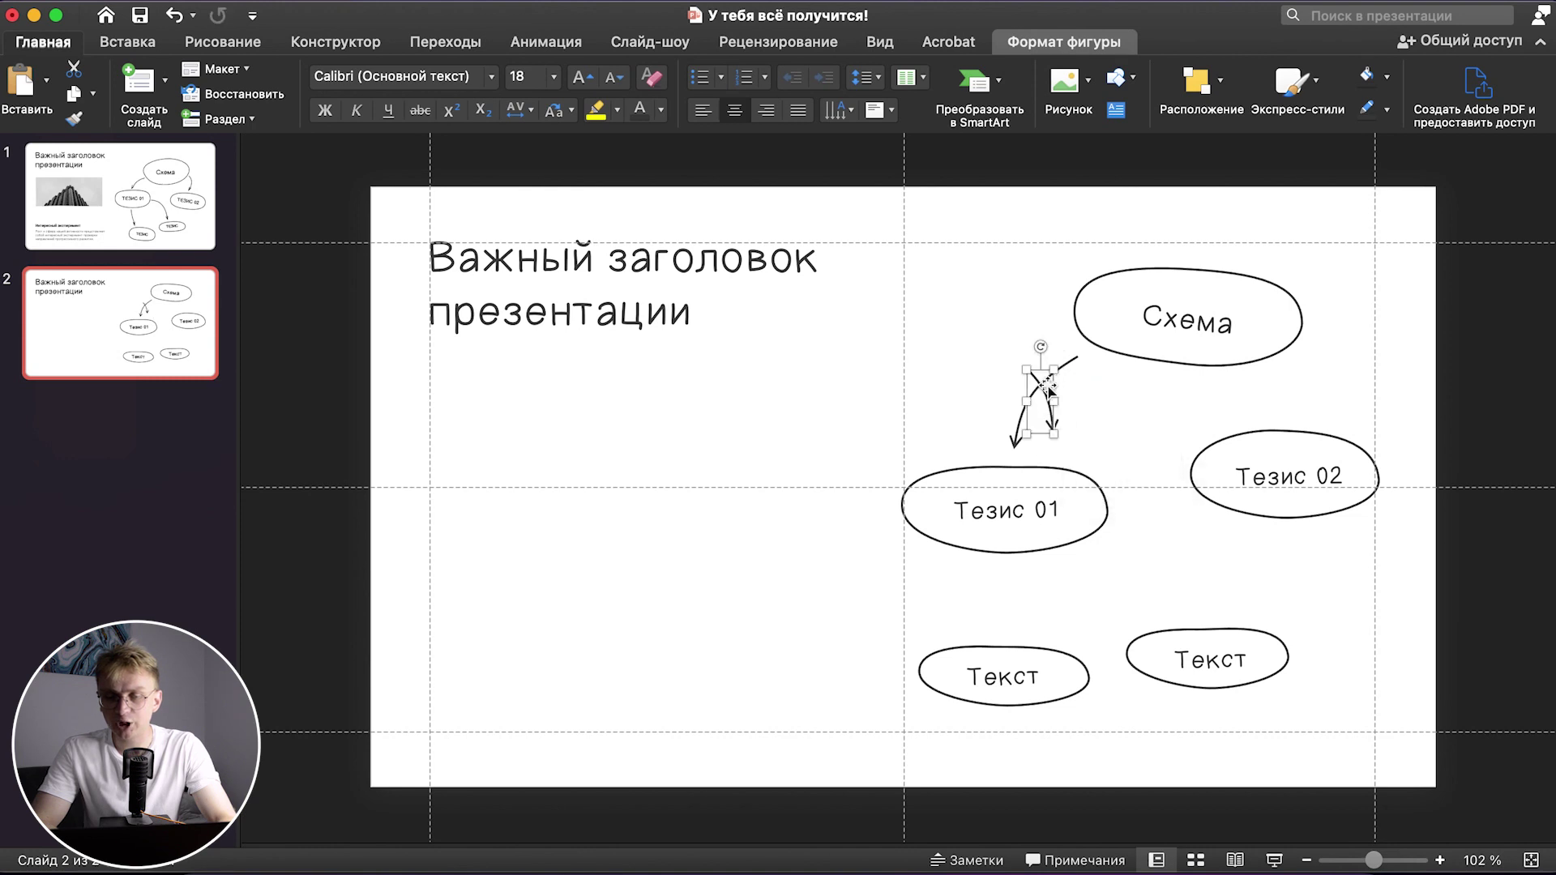
left_click_drag(1052, 389, 1300, 369)
- Check the arrow placement around Тезис 01 and drag a selection box over the lower slide area
right_click(1302, 373)
left_click(1408, 310)
left_click(1408, 310)
scroll(1408, 312, "down", 3)
scroll(1409, 313, "up", 3)
left_click(1026, 399)
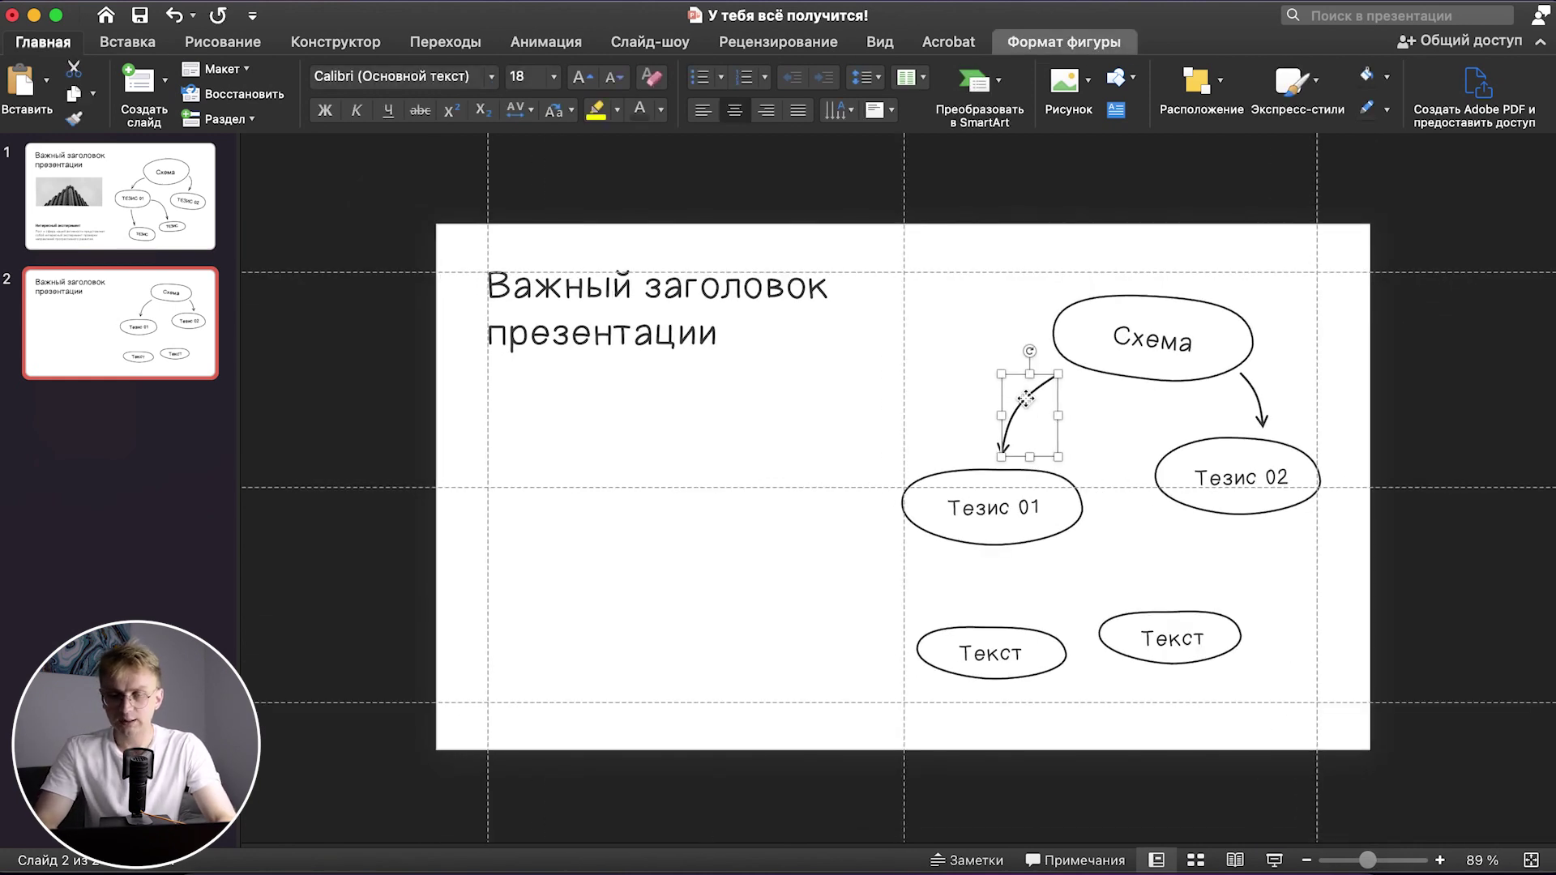
left_click(982, 390)
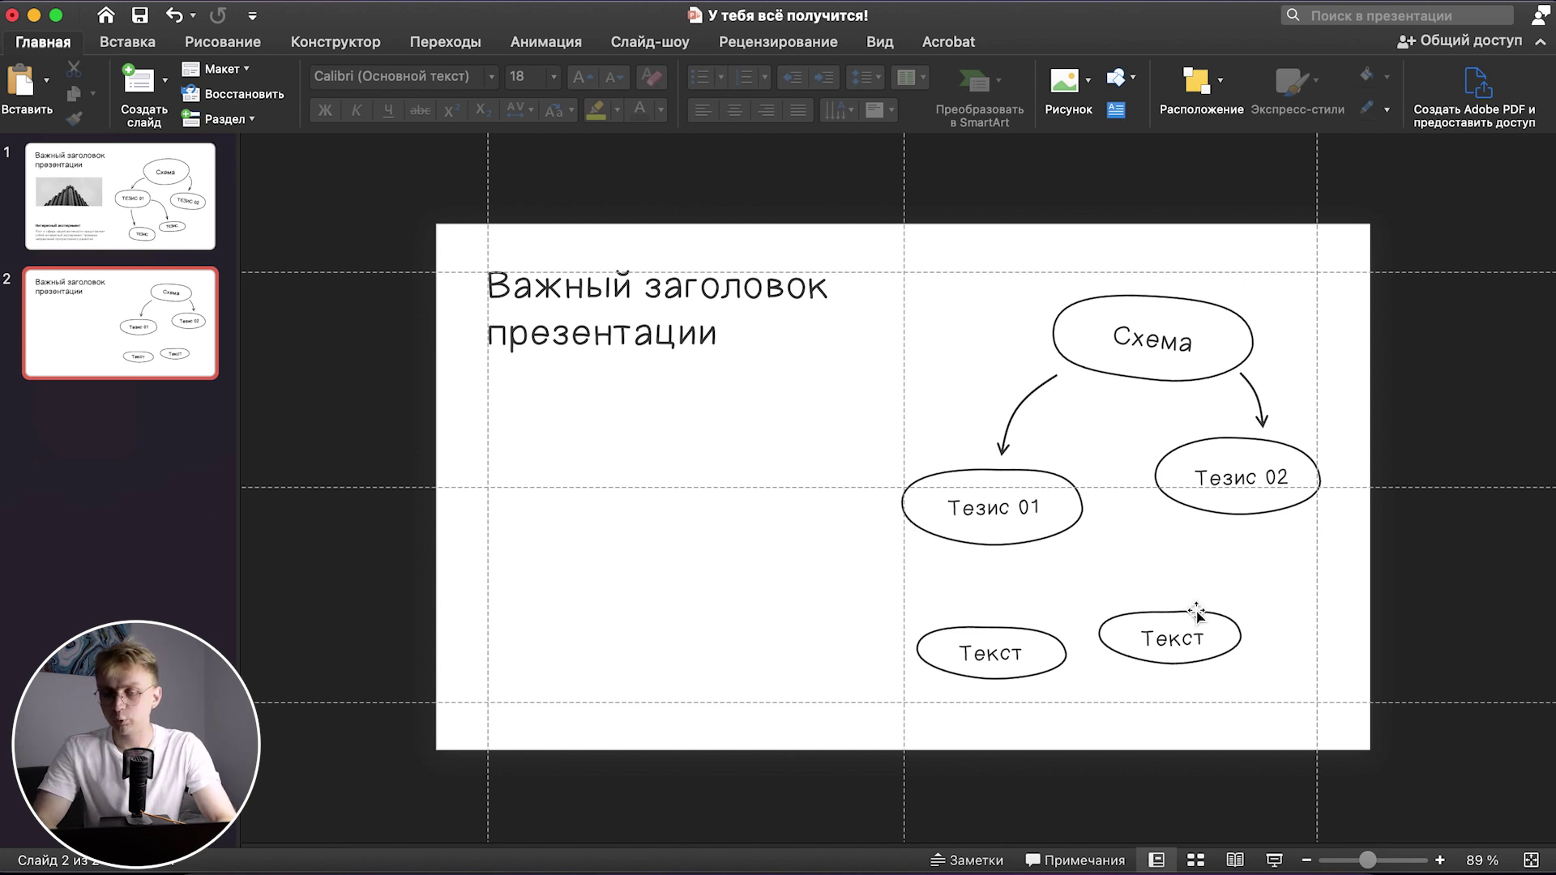
scroll(1431, 578, "up", 3)
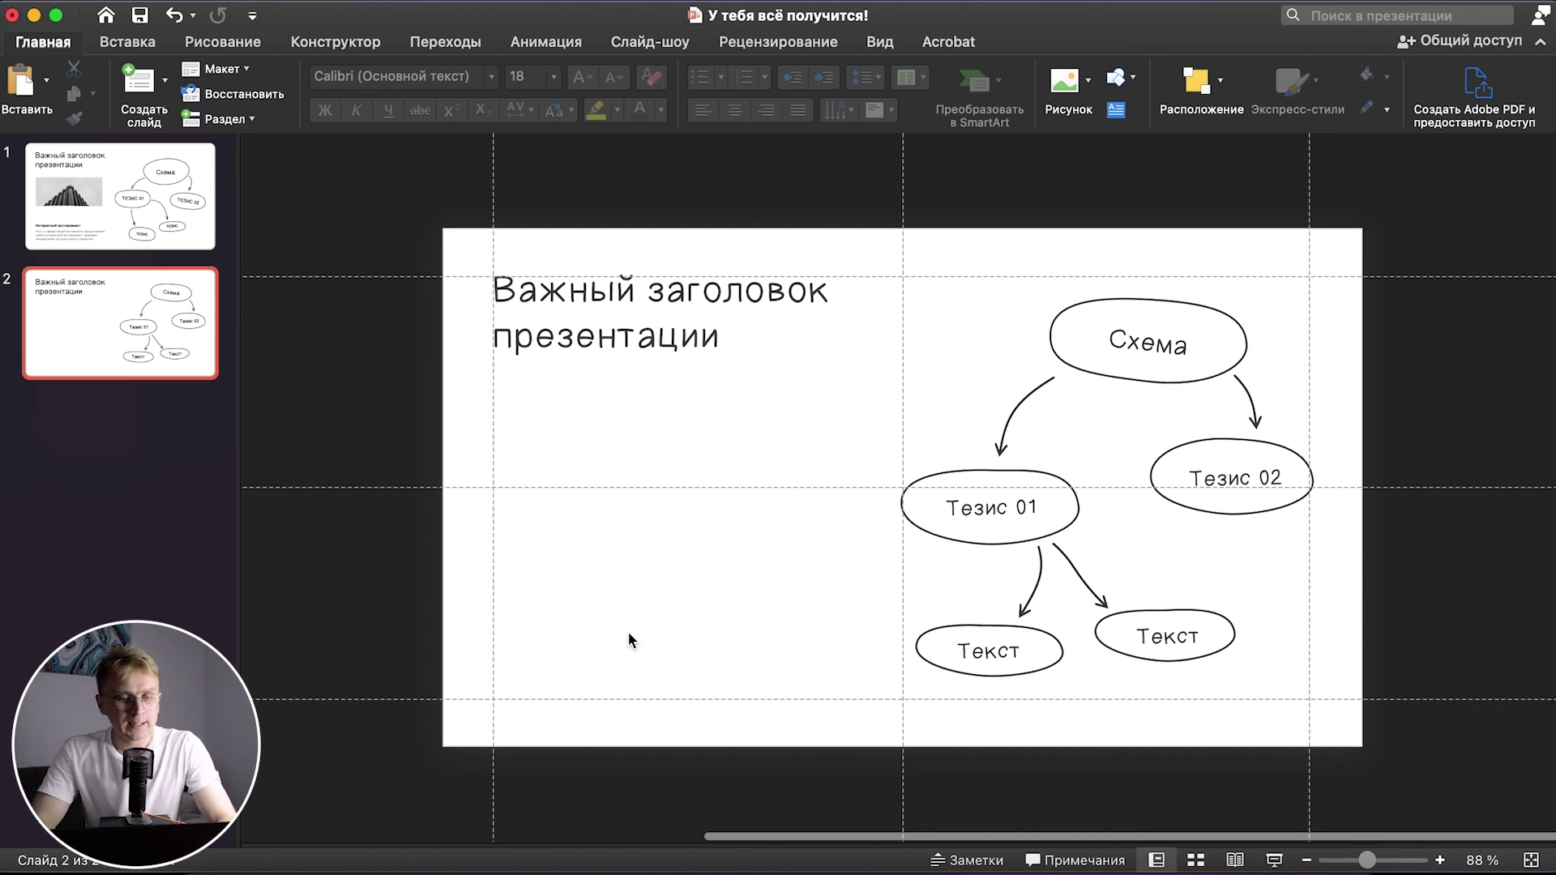
mouse_move(422, 531)
left_mouse_down()
mouse_move(730, 734)
mouse_move(822, 742)
left_mouse_up()
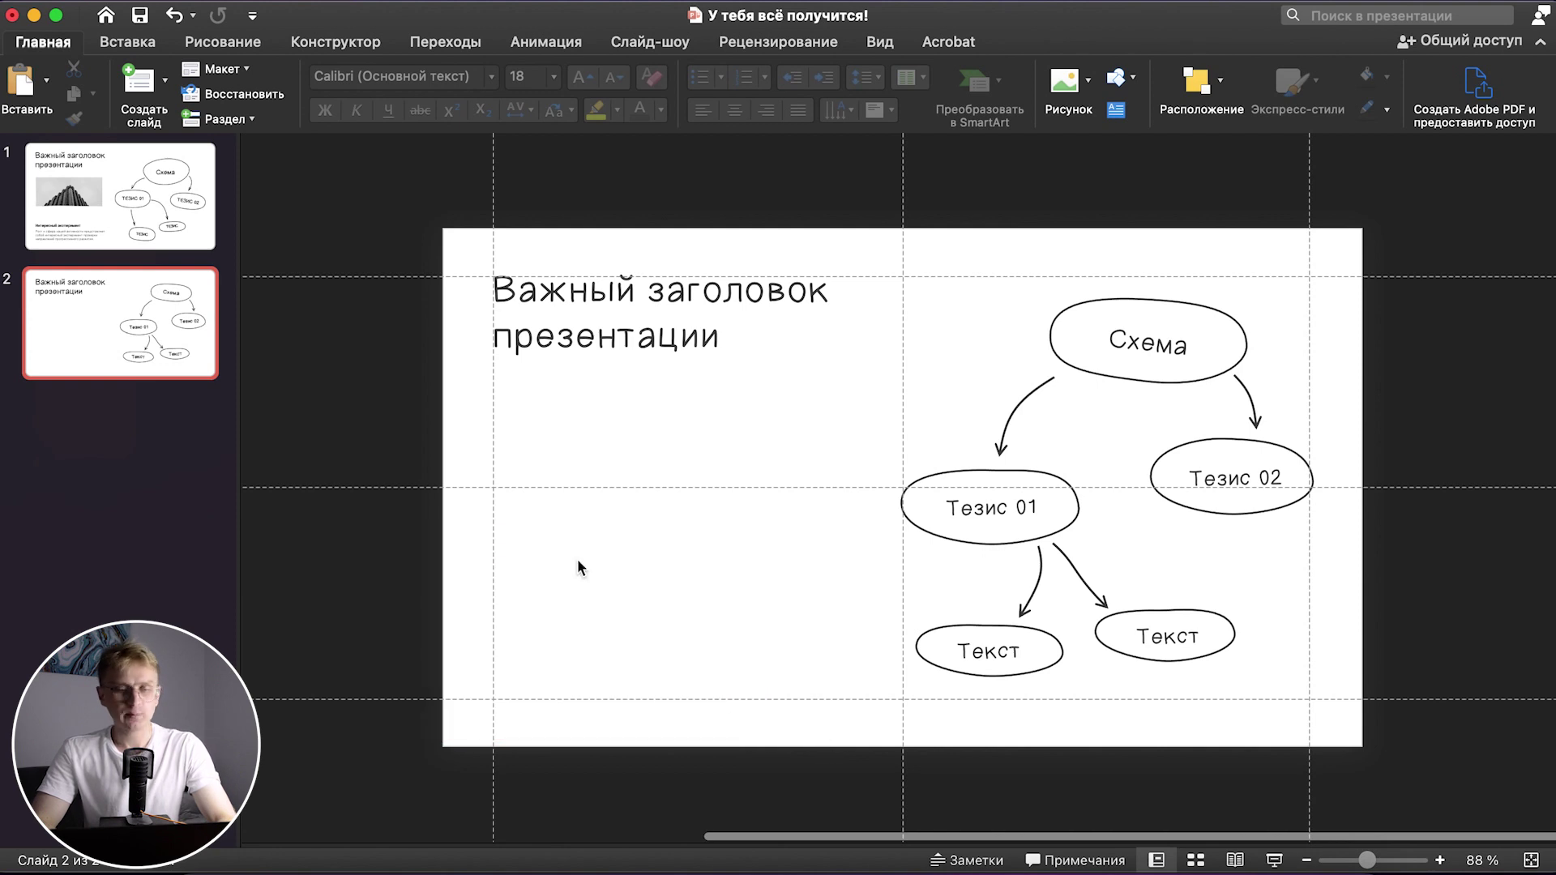
- Copy the Интересный эксперимент heading and its body text from slide 1 onto slide 2
left_click(170, 224)
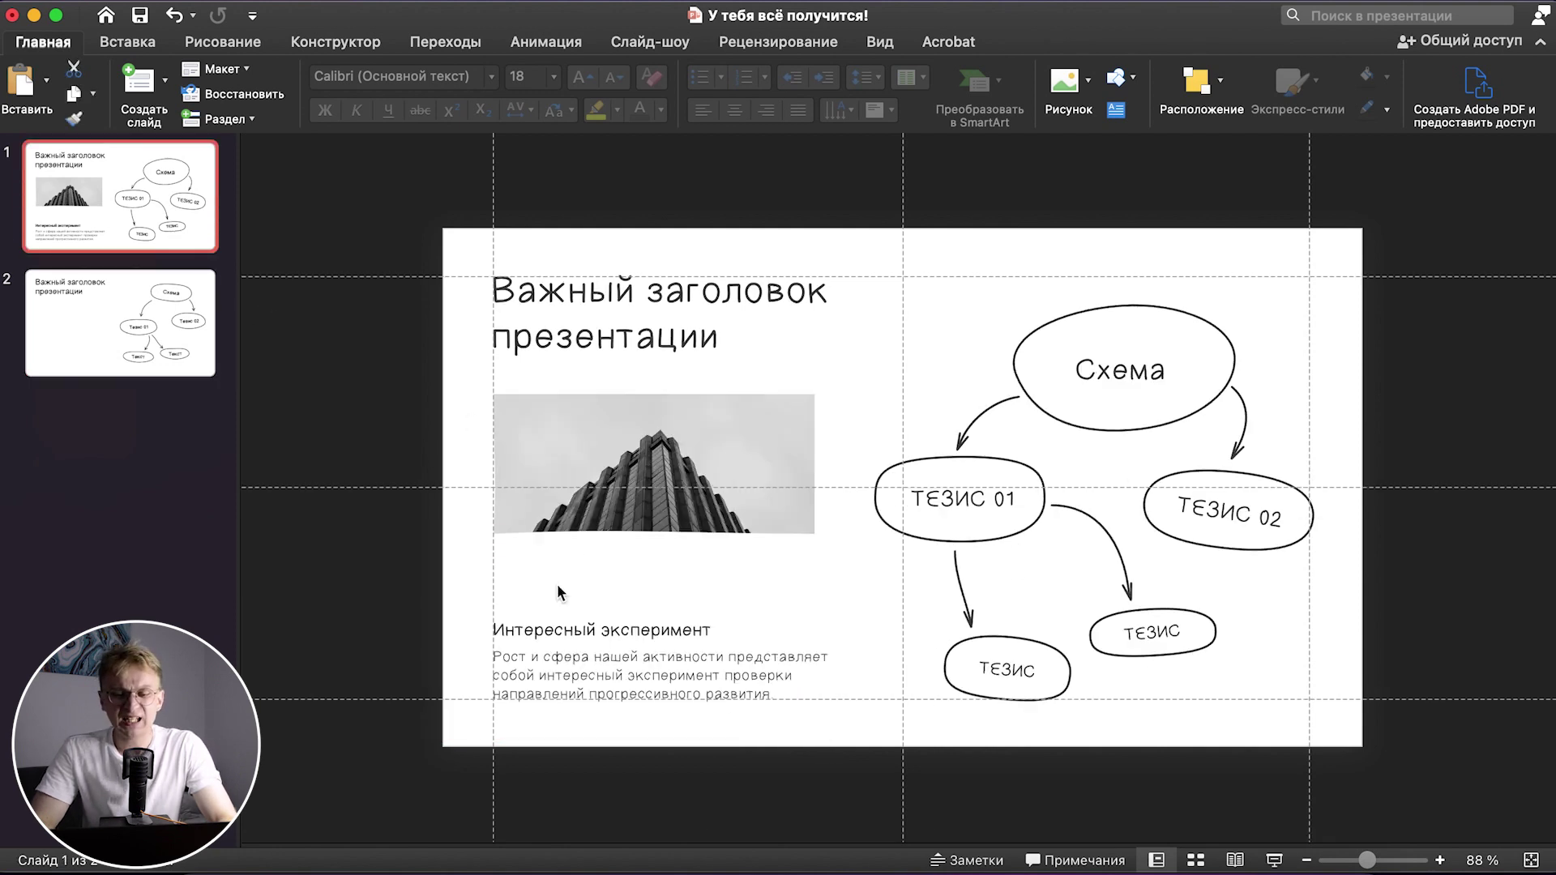
left_click(555, 632)
left_click(555, 688, "shift")
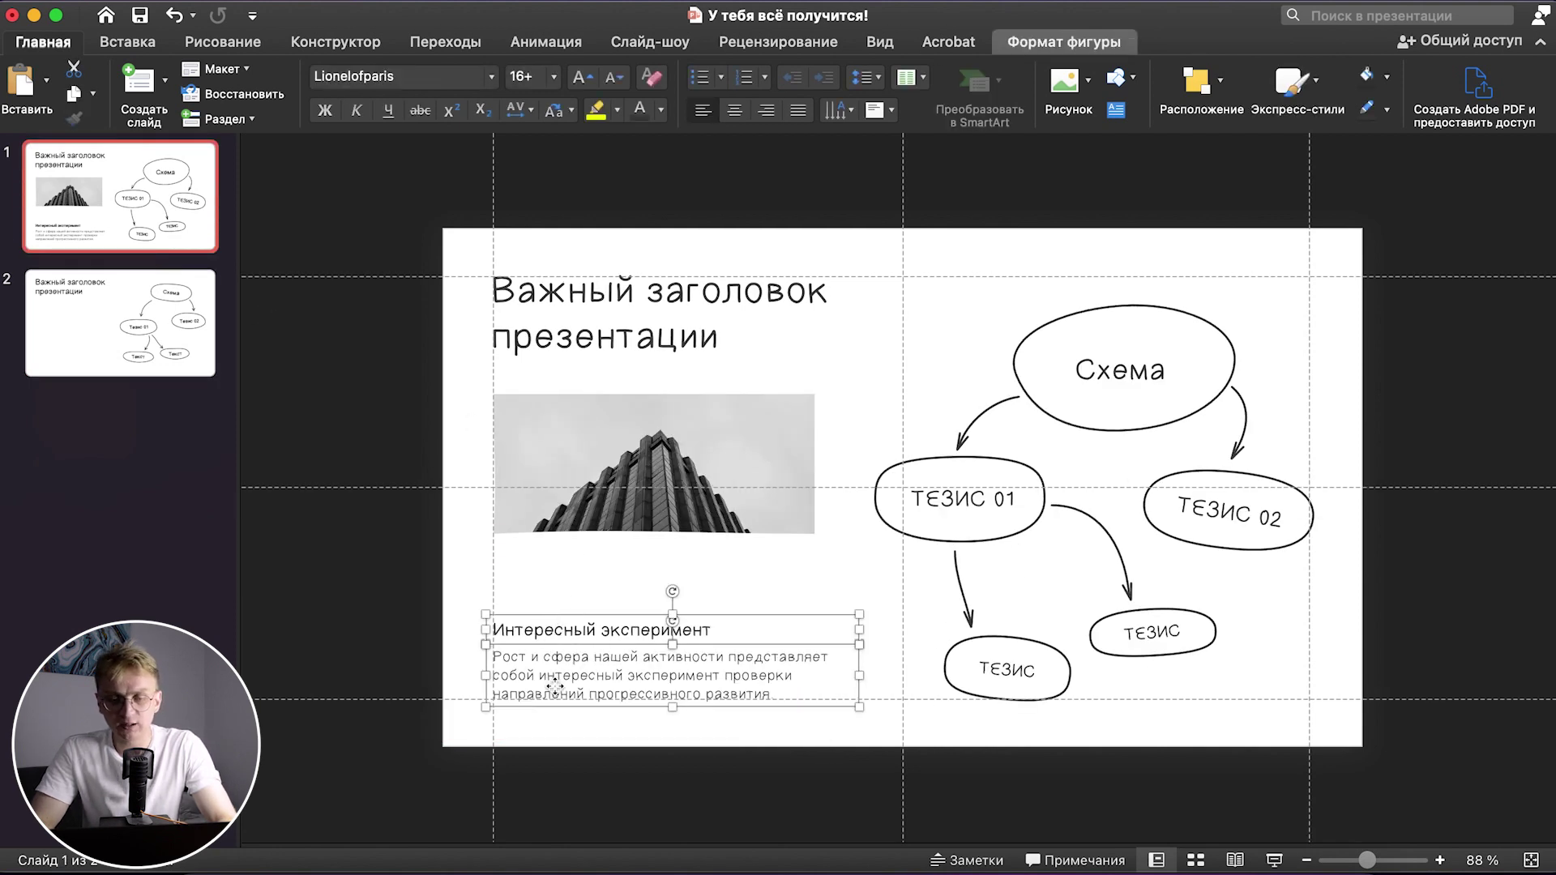
left_click(148, 323)
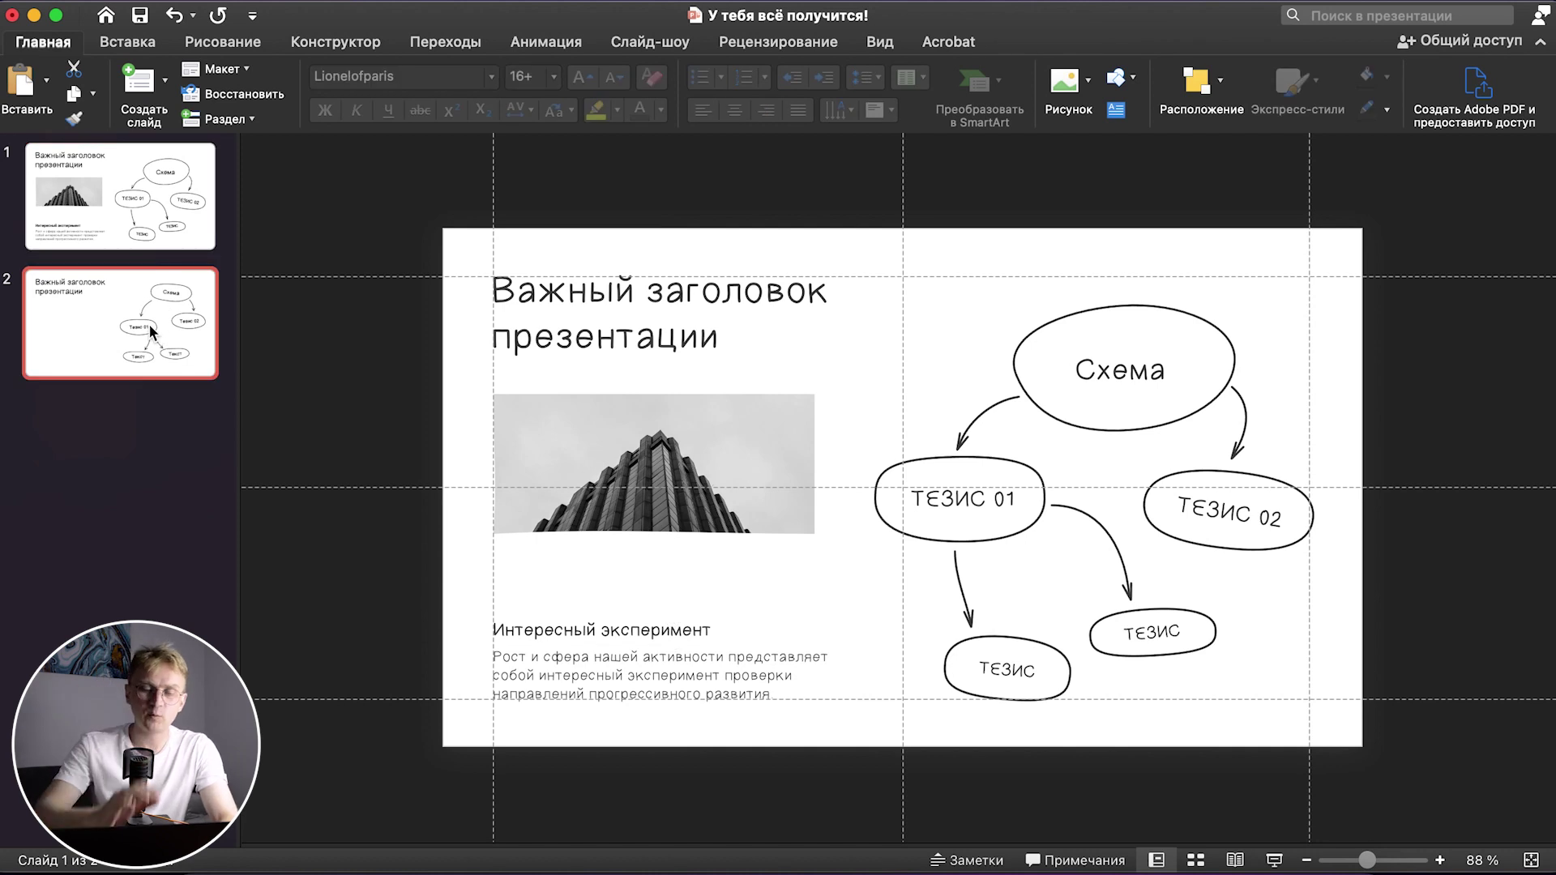
key("super+v")
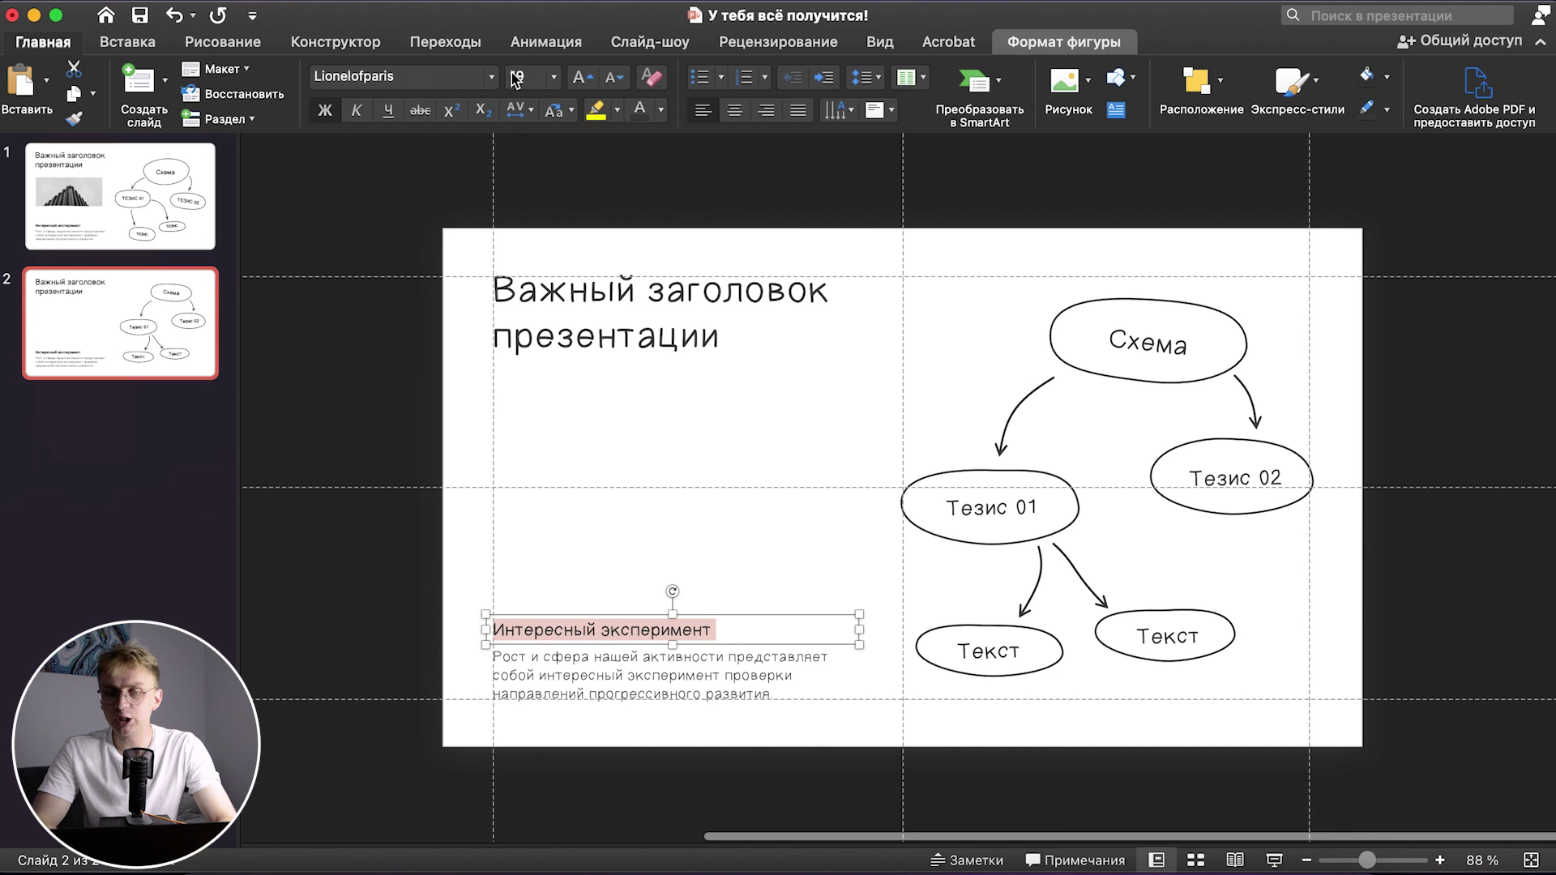
key("Tab")
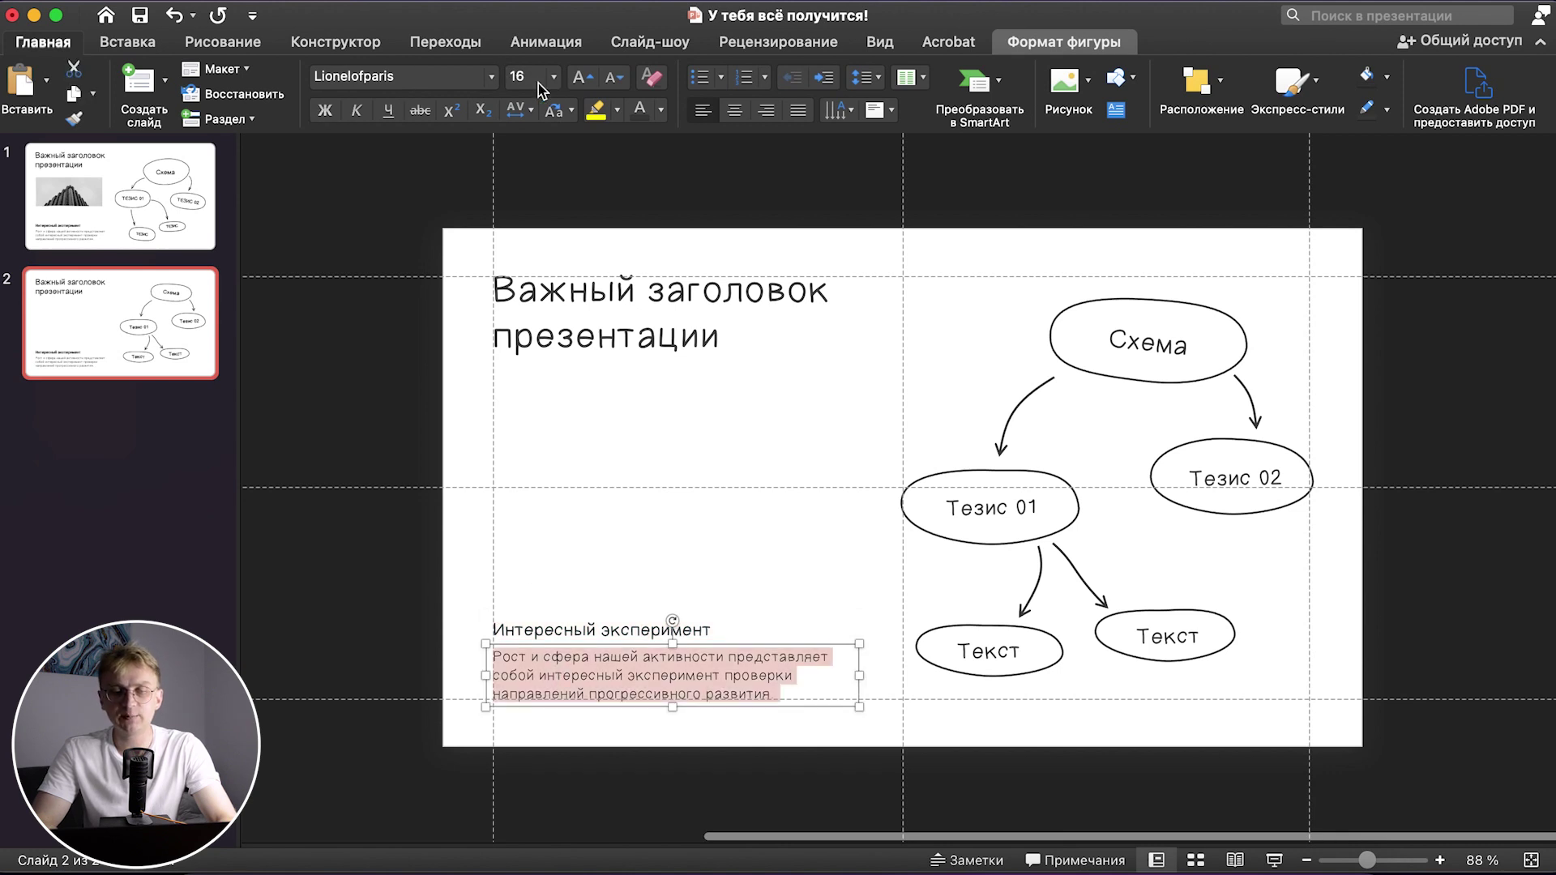
- Turn off the slide guides (Направляющие) in the View settings
left_click(702, 519)
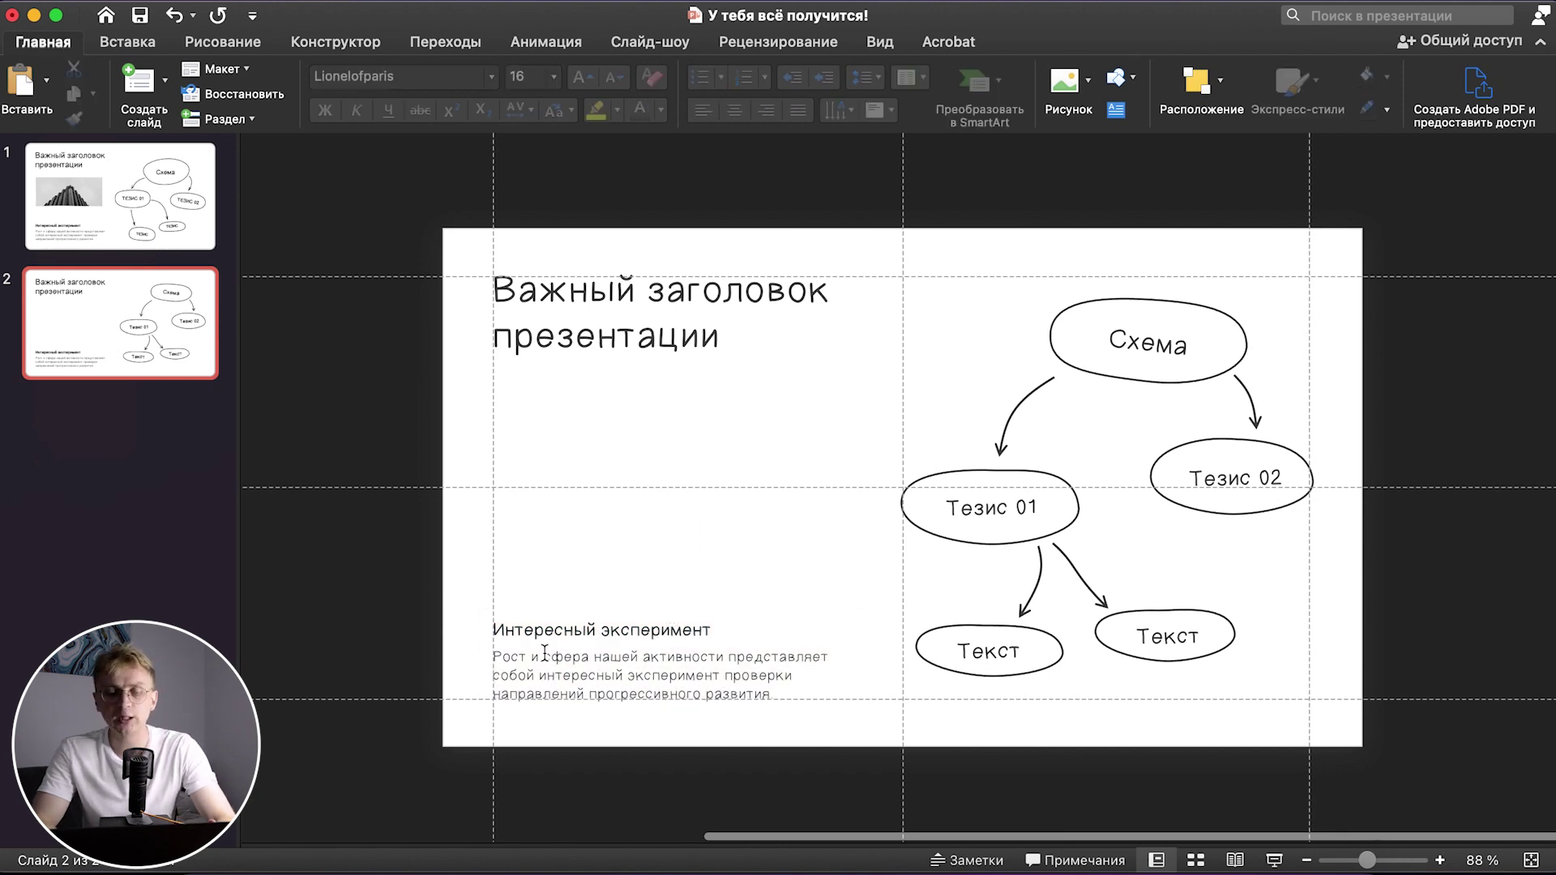
left_click(878, 42)
left_click(609, 110)
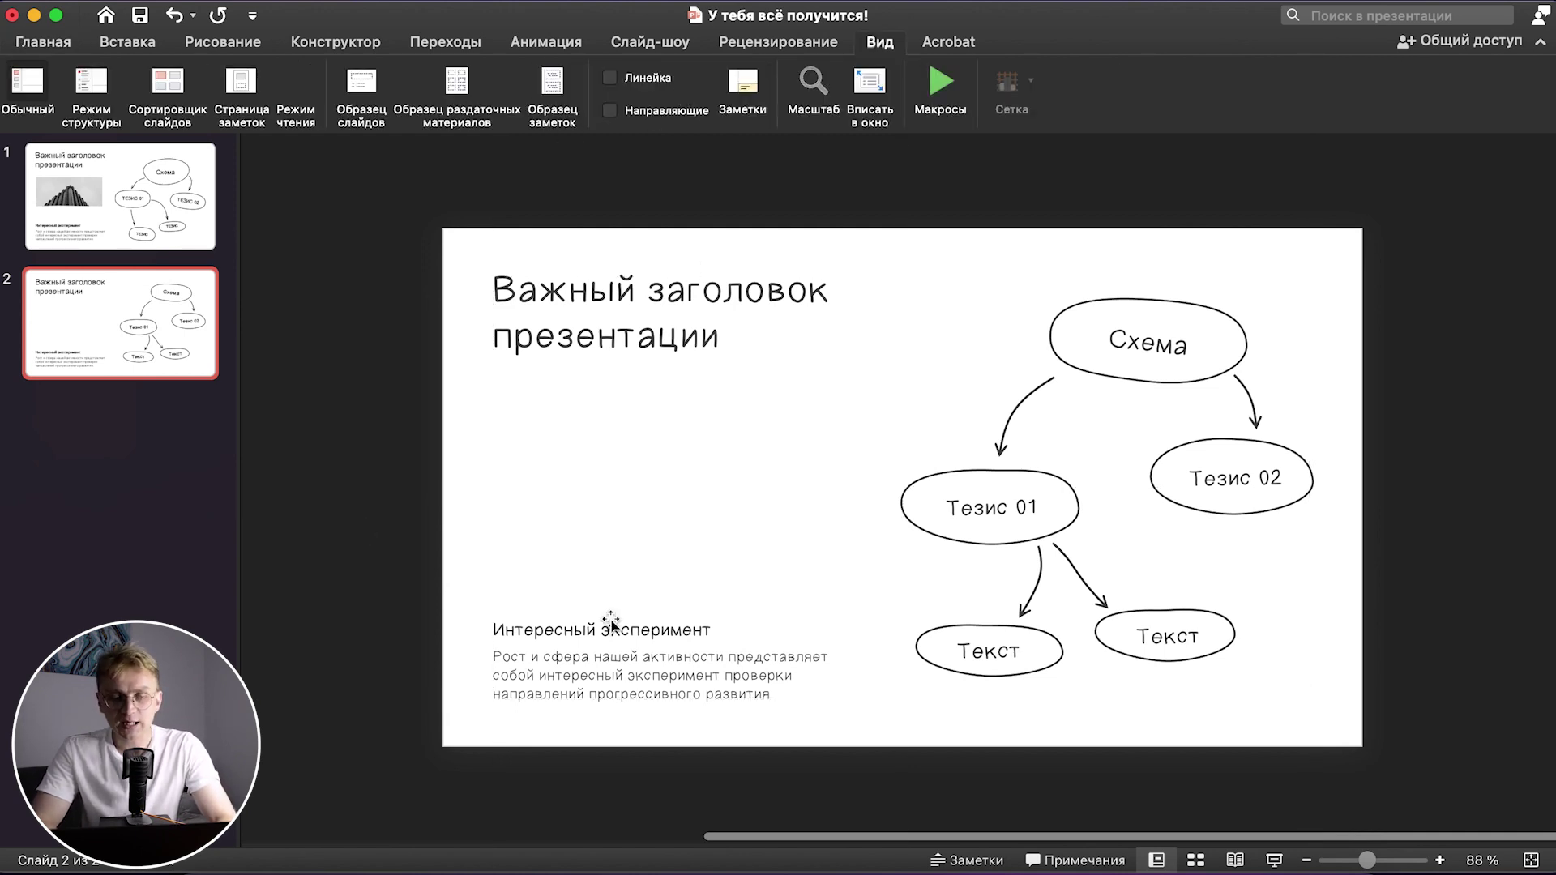
- Resize the building photo and place it under the title at 1.7 cm left, 5.85 cm top
left_click_drag(377, 511, 719, 511)
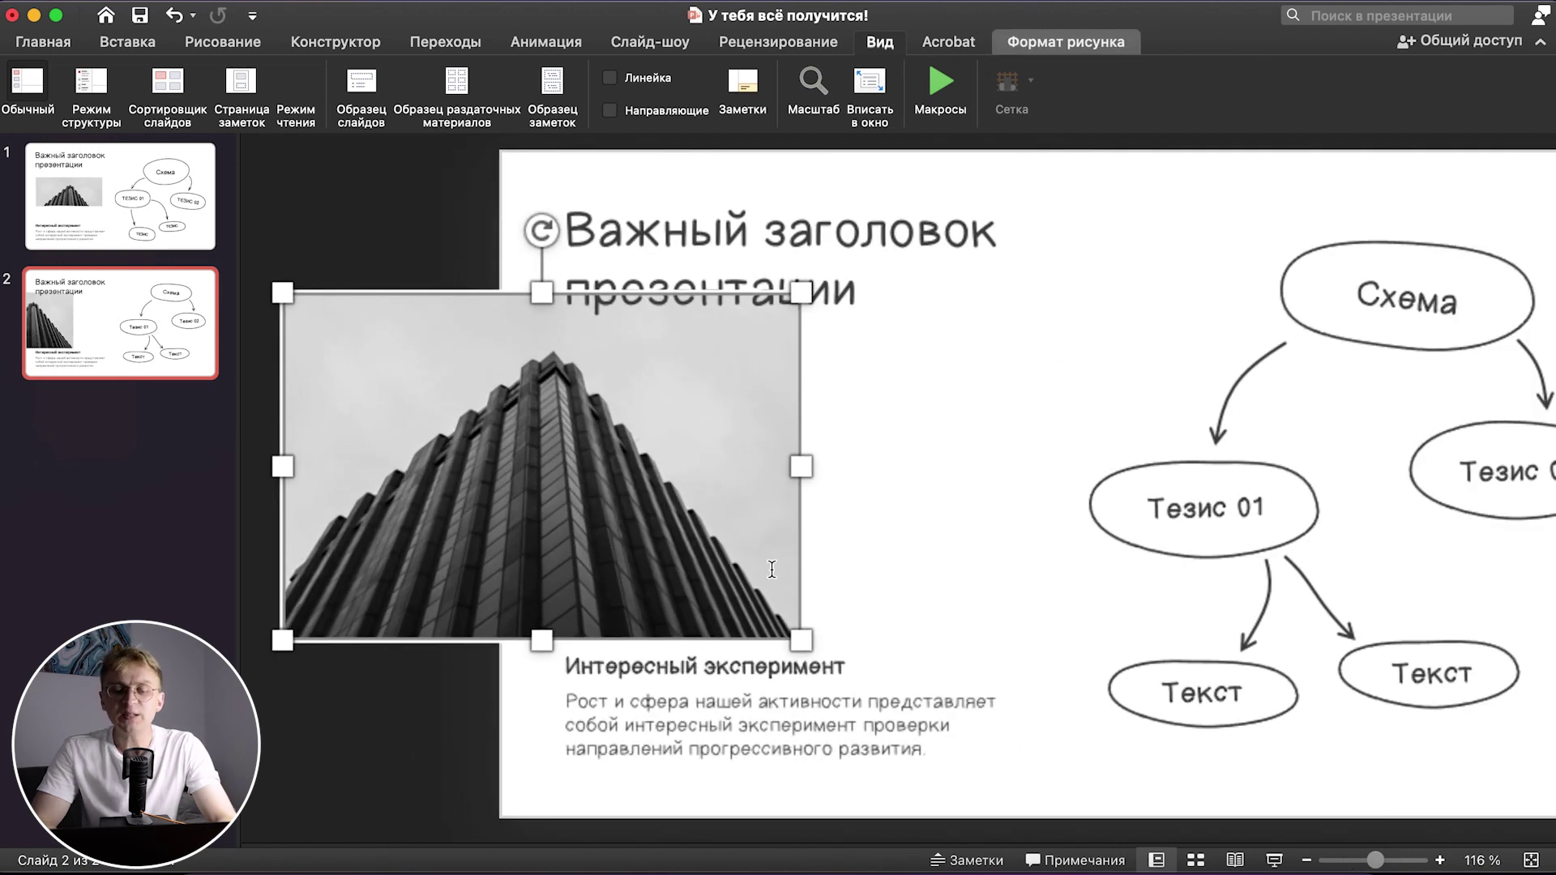
mouse_move(800, 641)
left_mouse_down()
mouse_move(638, 509)
mouse_move(760, 509)
left_mouse_up()
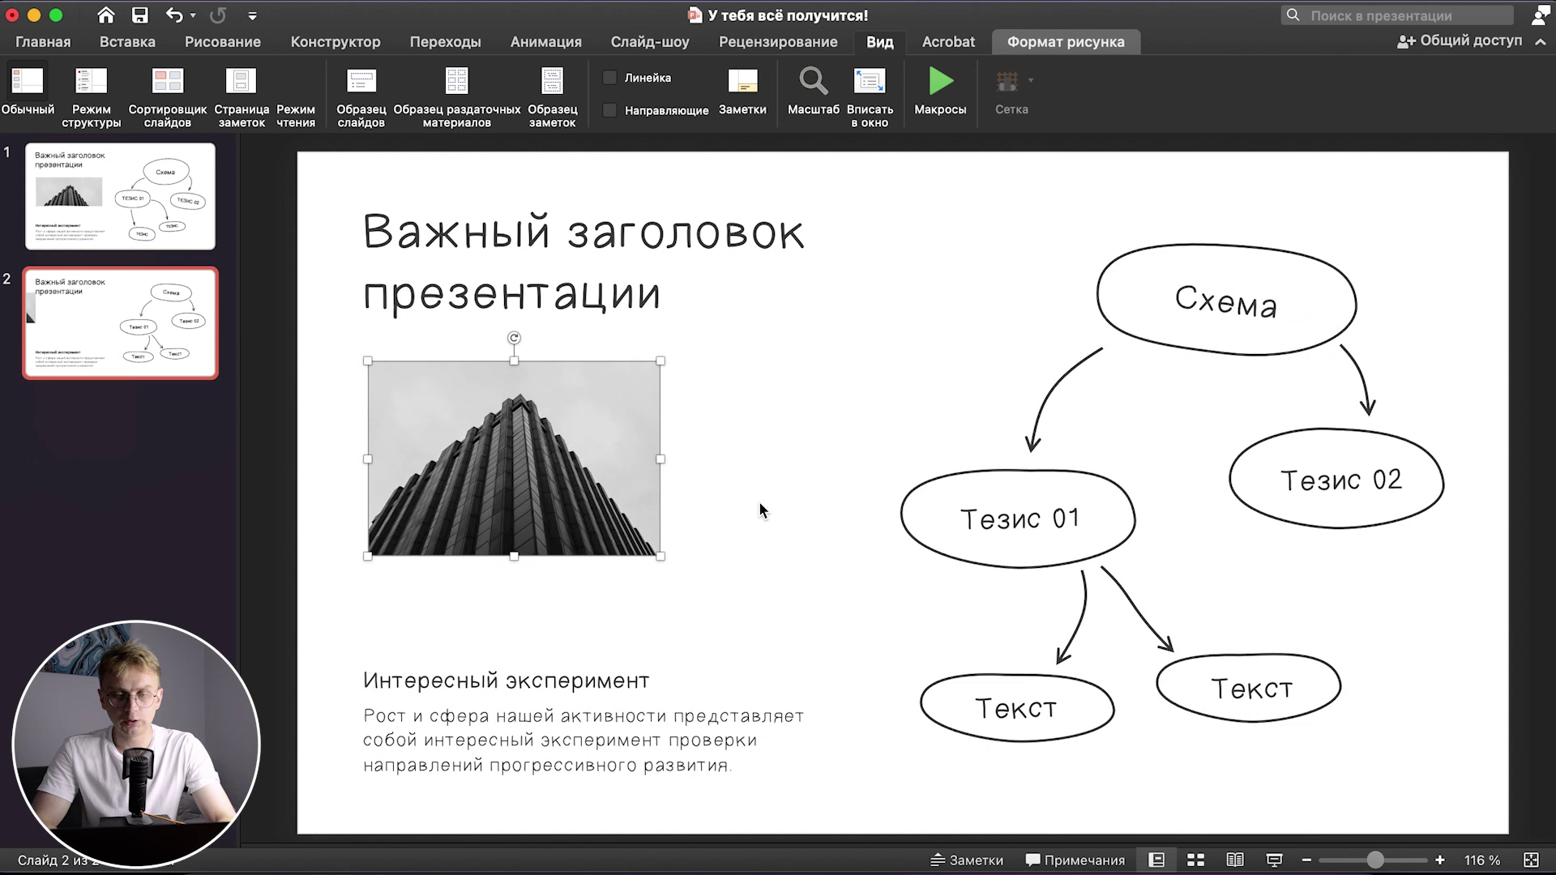
left_click_drag(661, 556, 699, 588)
left_click_drag(612, 516, 600, 516)
left_click(795, 347)
scroll(722, 288, "down", 3)
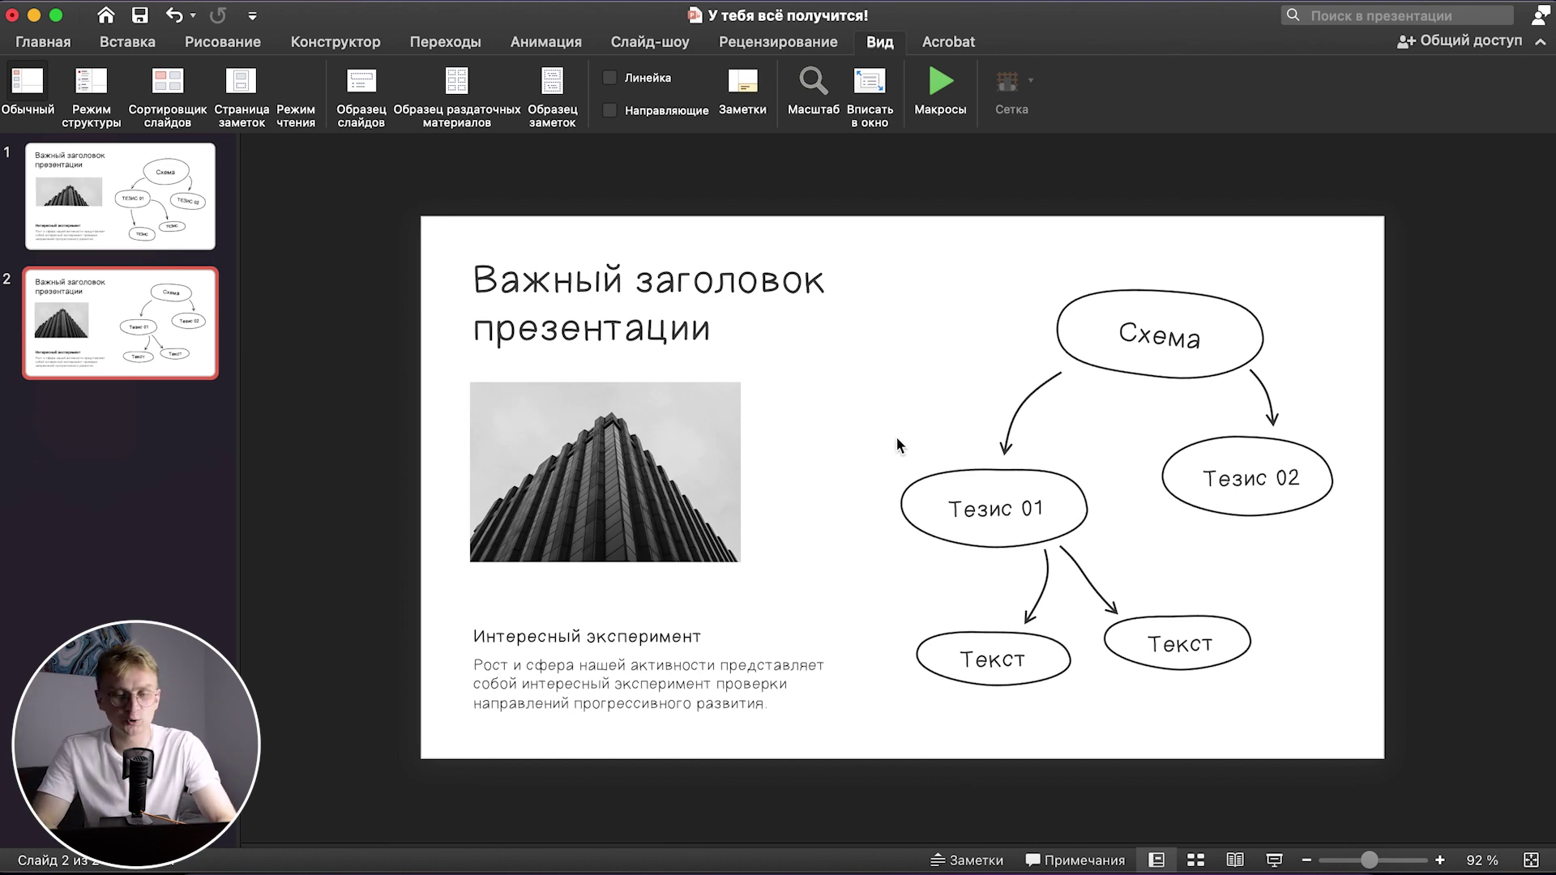
- Move the building photo out to the slide's right edge
left_click(580, 473)
right_click(578, 468)
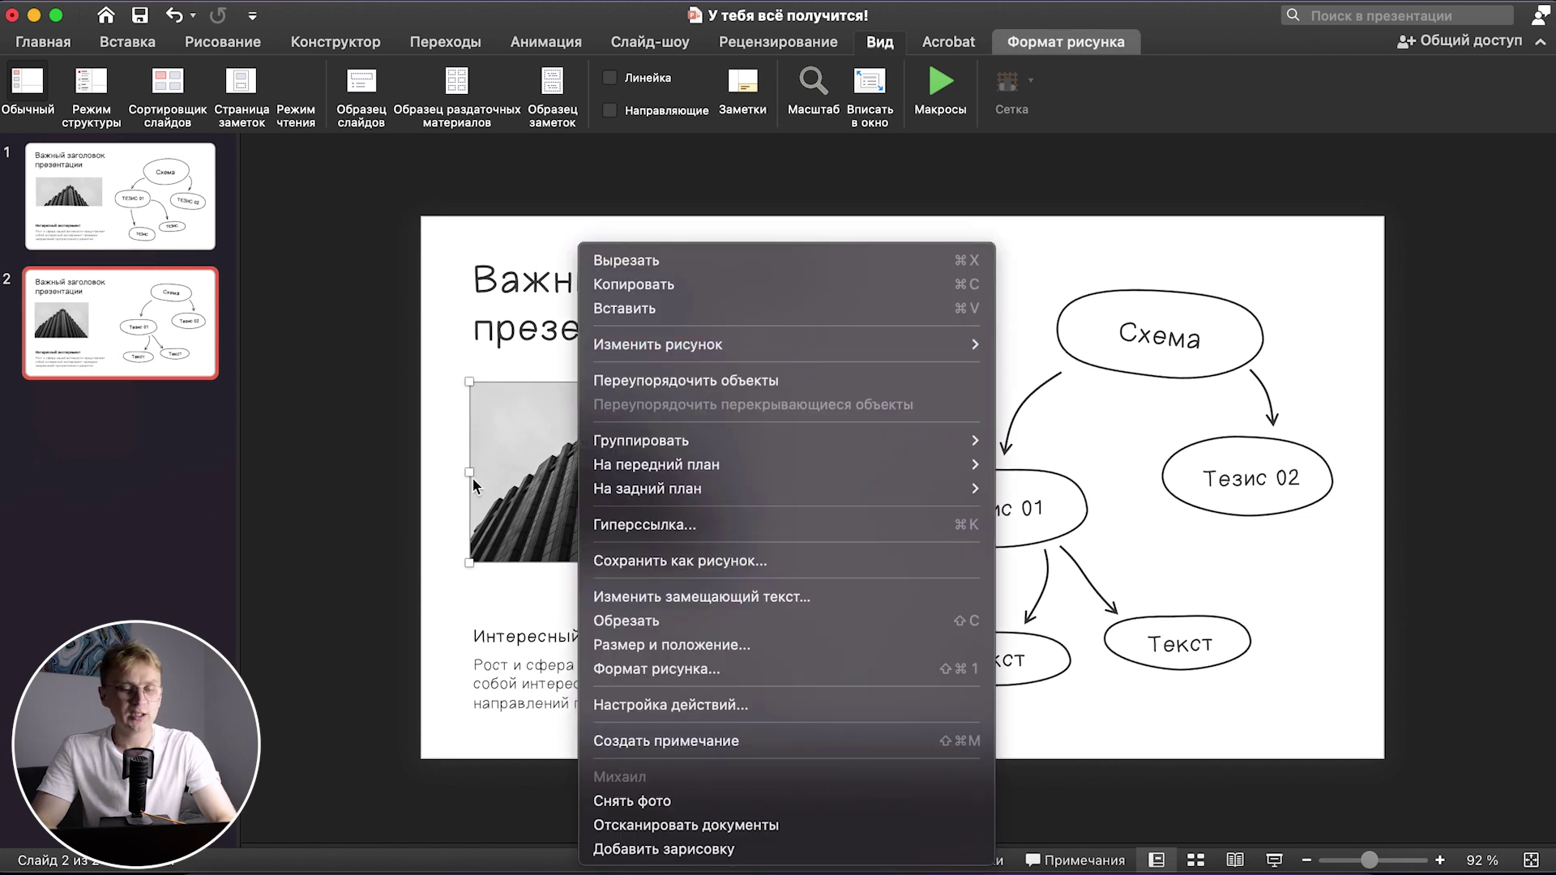
left_click(474, 479)
left_click_drag(528, 445, 1362, 521)
left_click(625, 329)
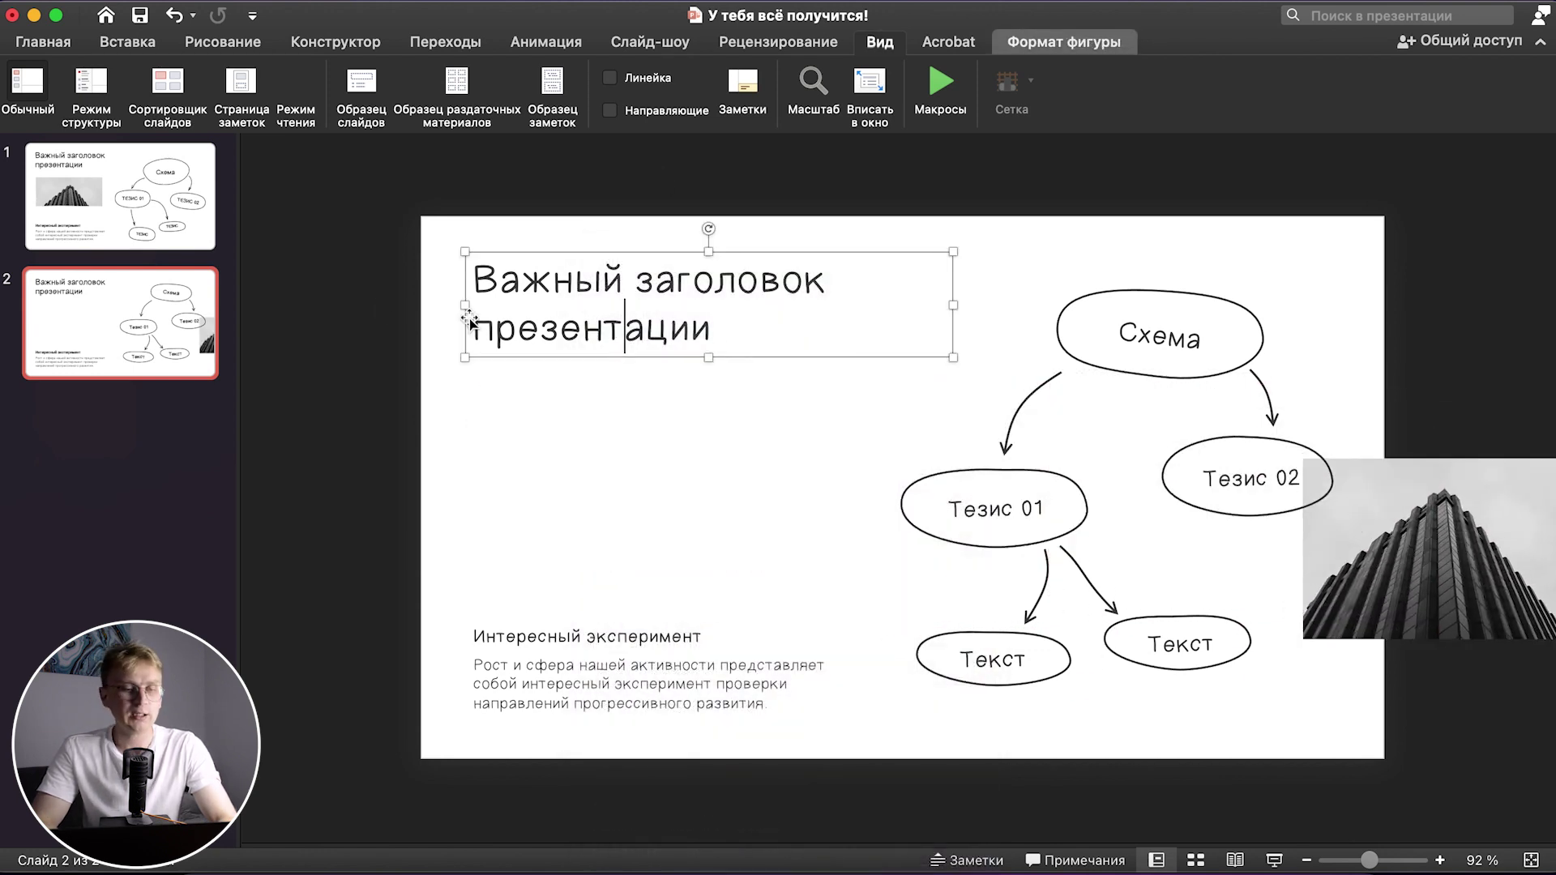
- Insert a rectangle shape drawn just beneath the title
left_click(127, 41)
left_click(484, 82)
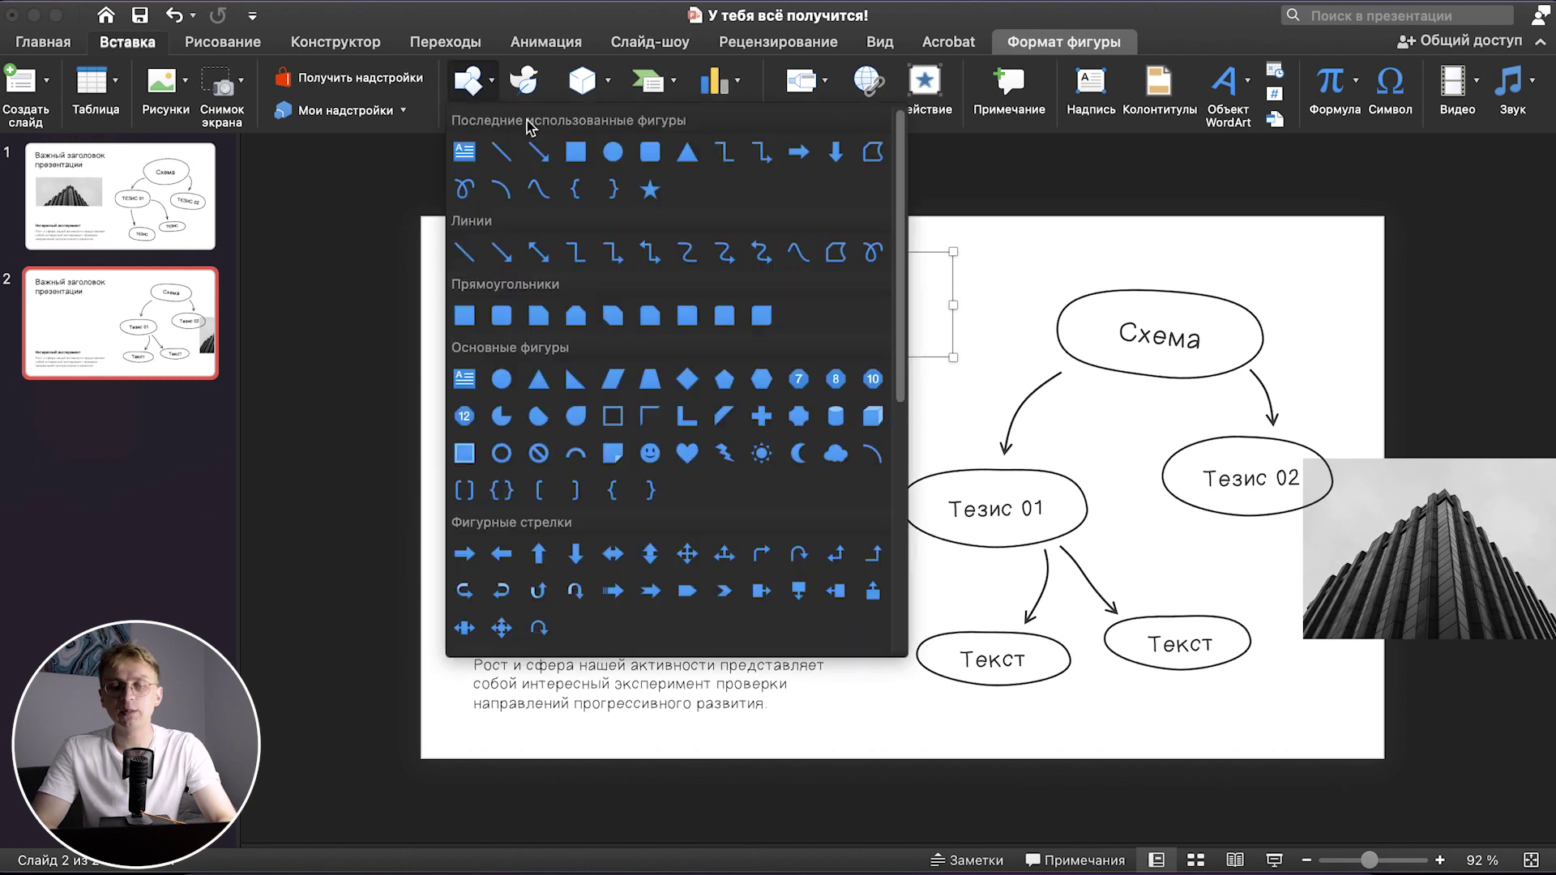
left_click(566, 149)
left_click_drag(531, 423, 741, 515)
- Show the guides again and align and resize the blue rectangle to about 12.18 × 5.56 cm
left_click(880, 42)
left_click(611, 109)
left_click_drag(587, 469, 530, 437)
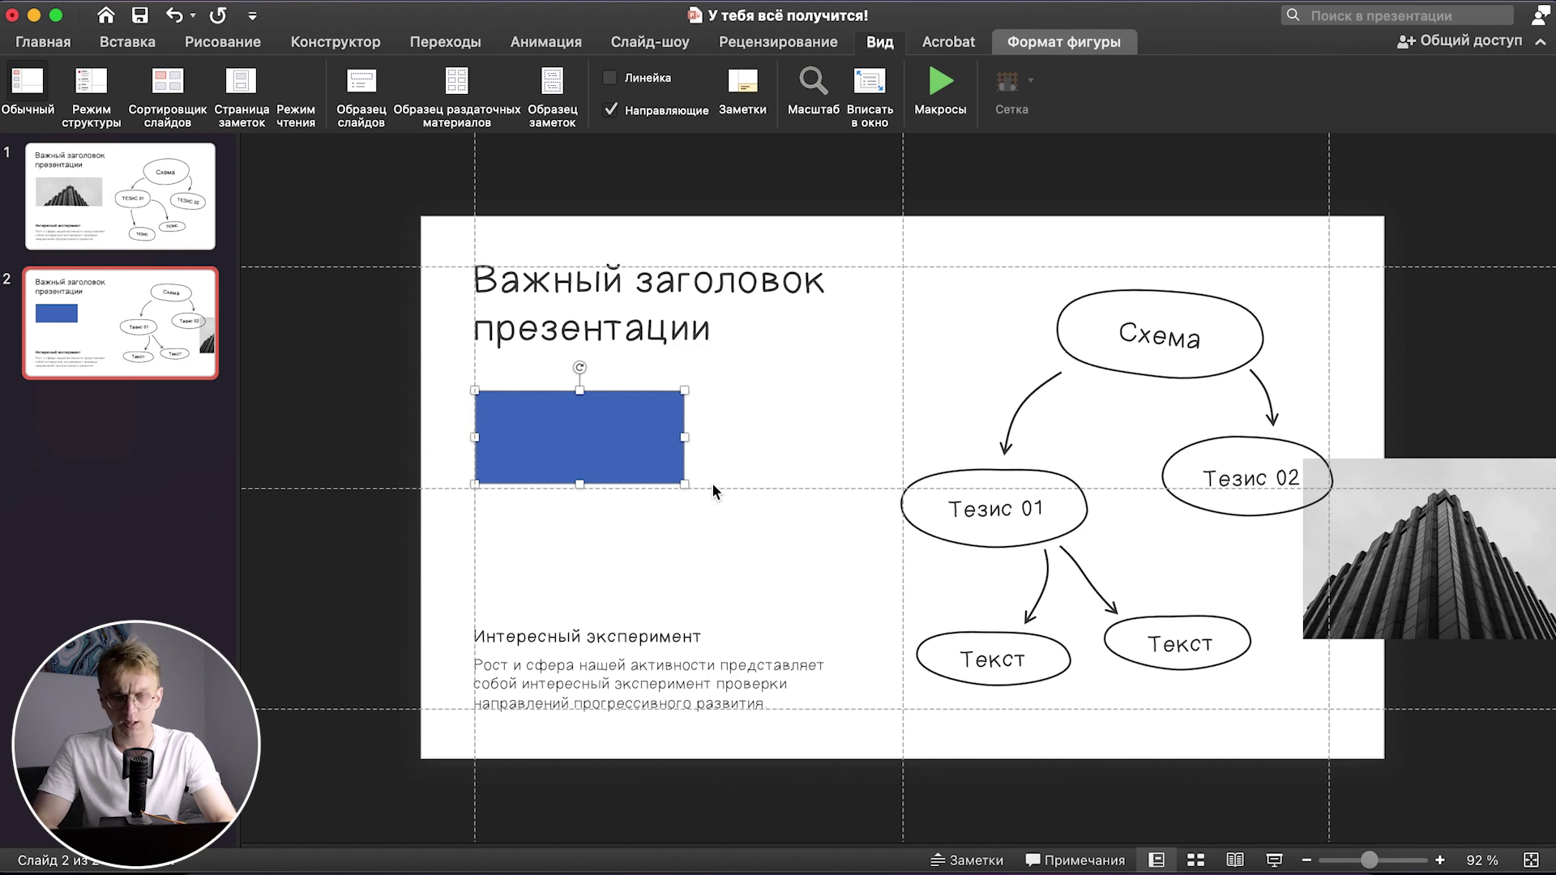
left_click_drag(685, 484, 829, 556)
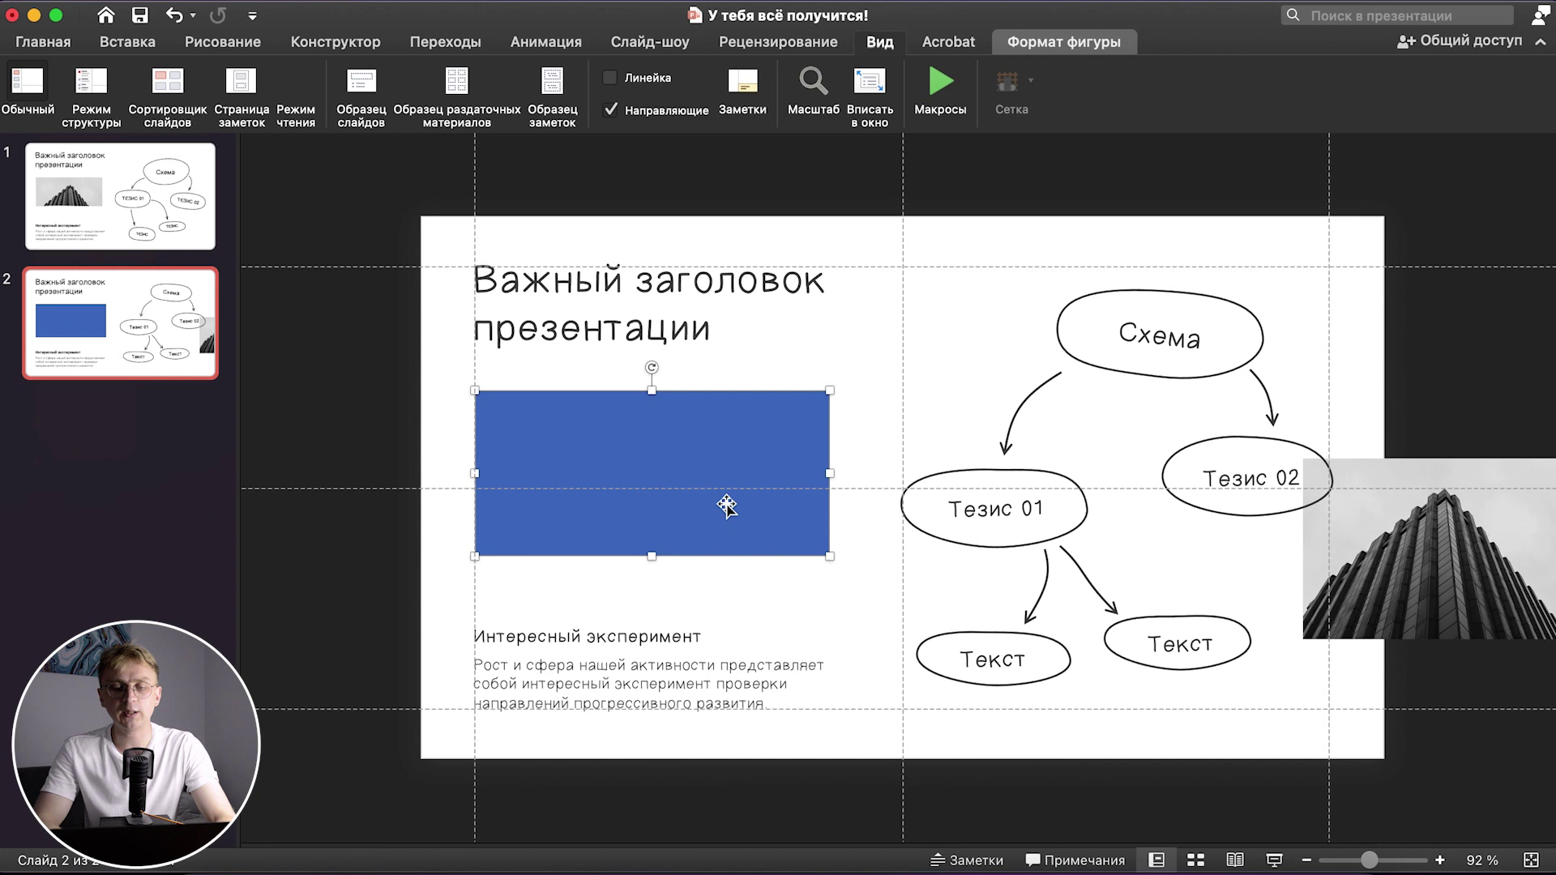
key("ctrl+z")
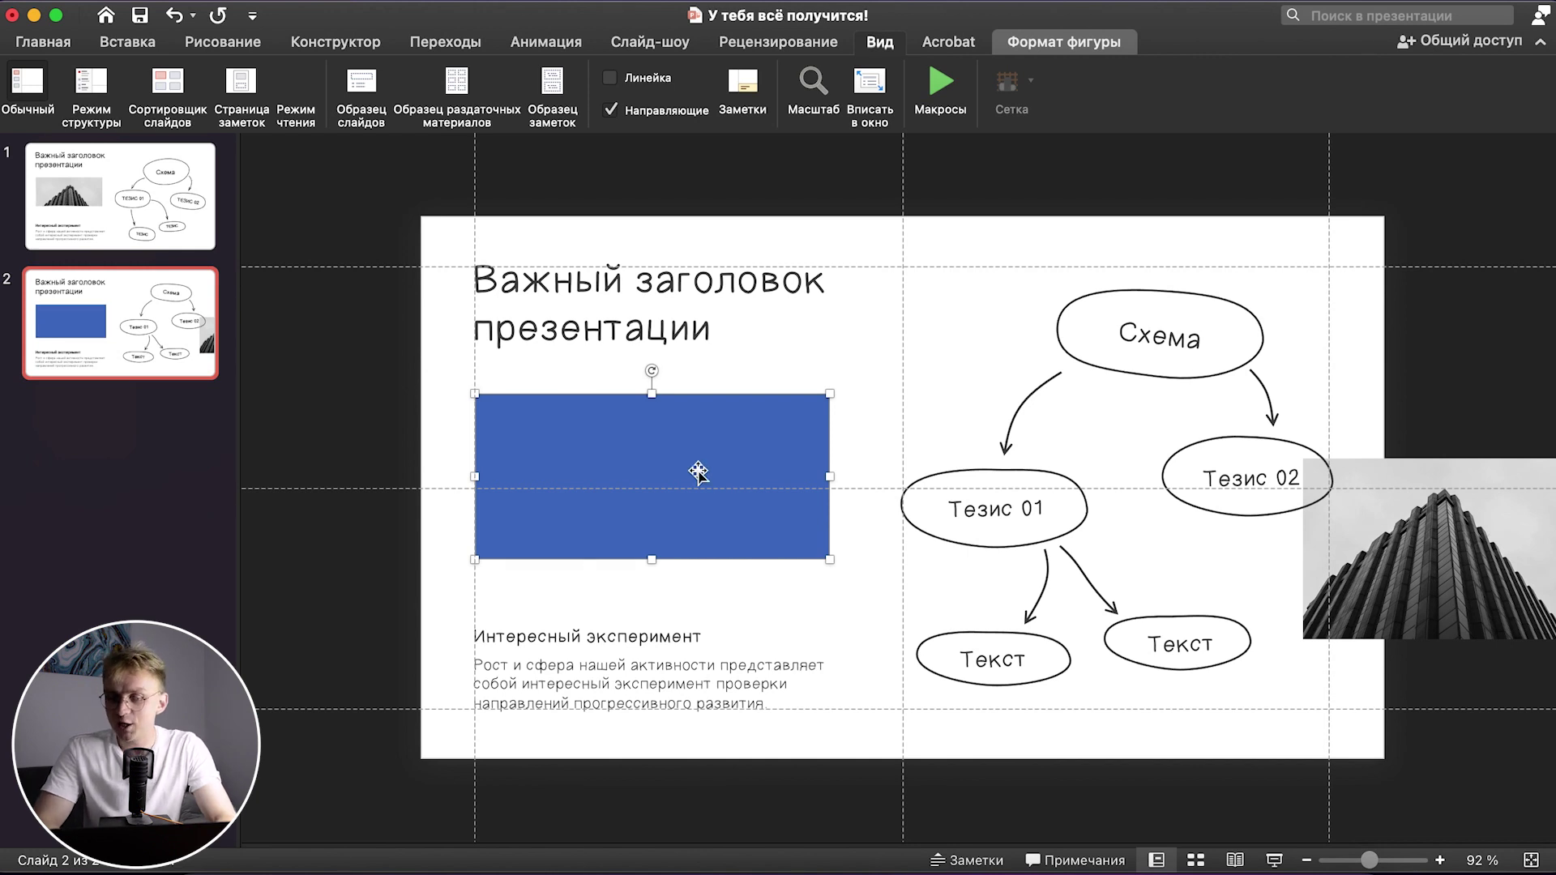
- Bend the rectangle's top and right edges into waves using Edit Points
right_click(698, 472)
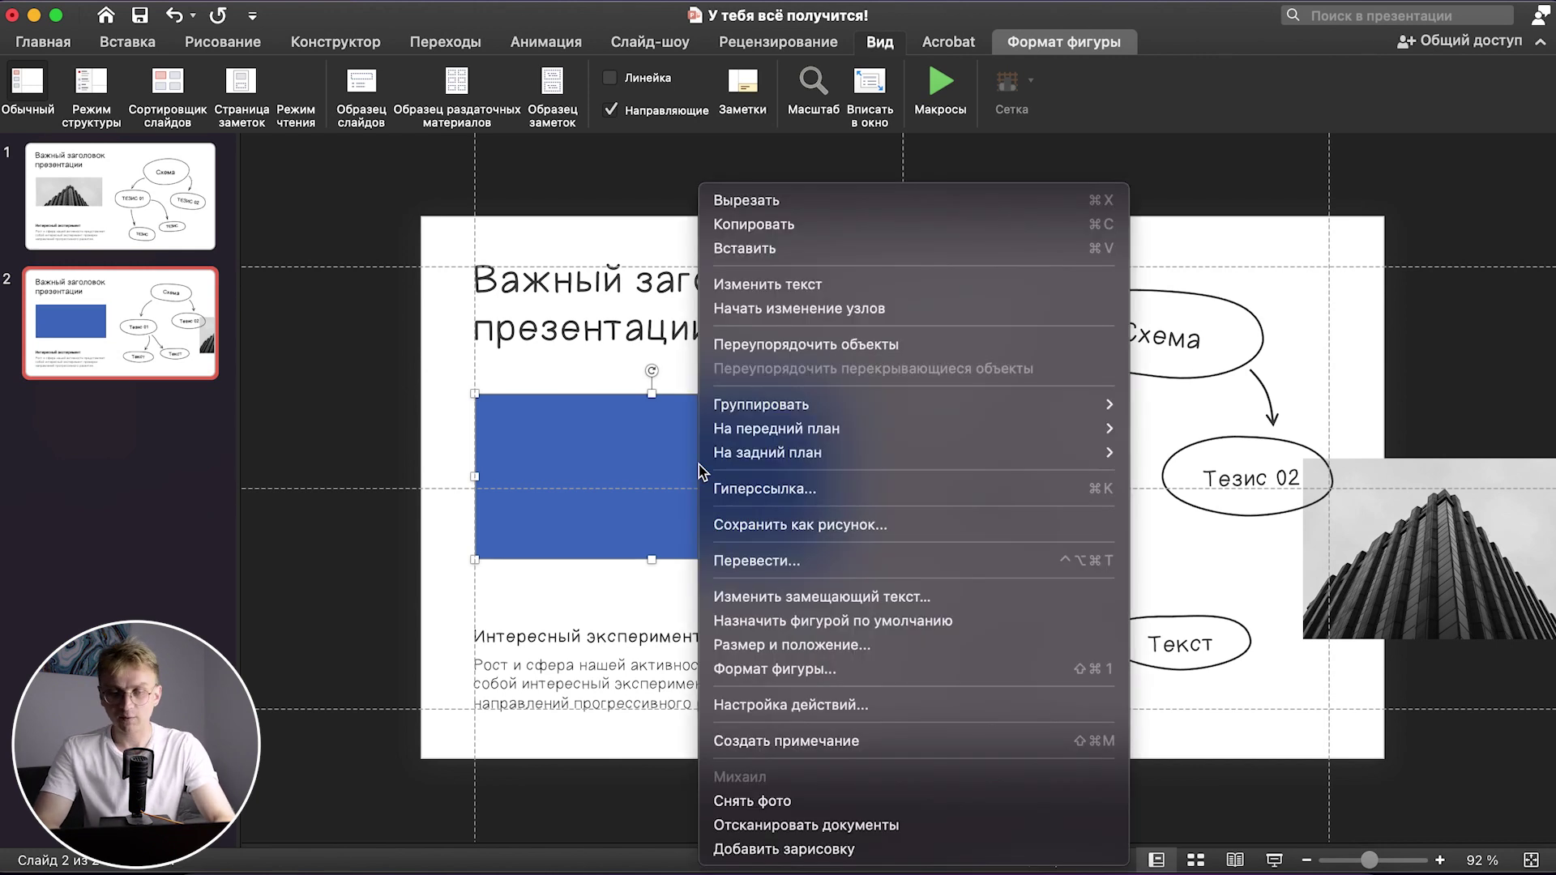
left_click(784, 311)
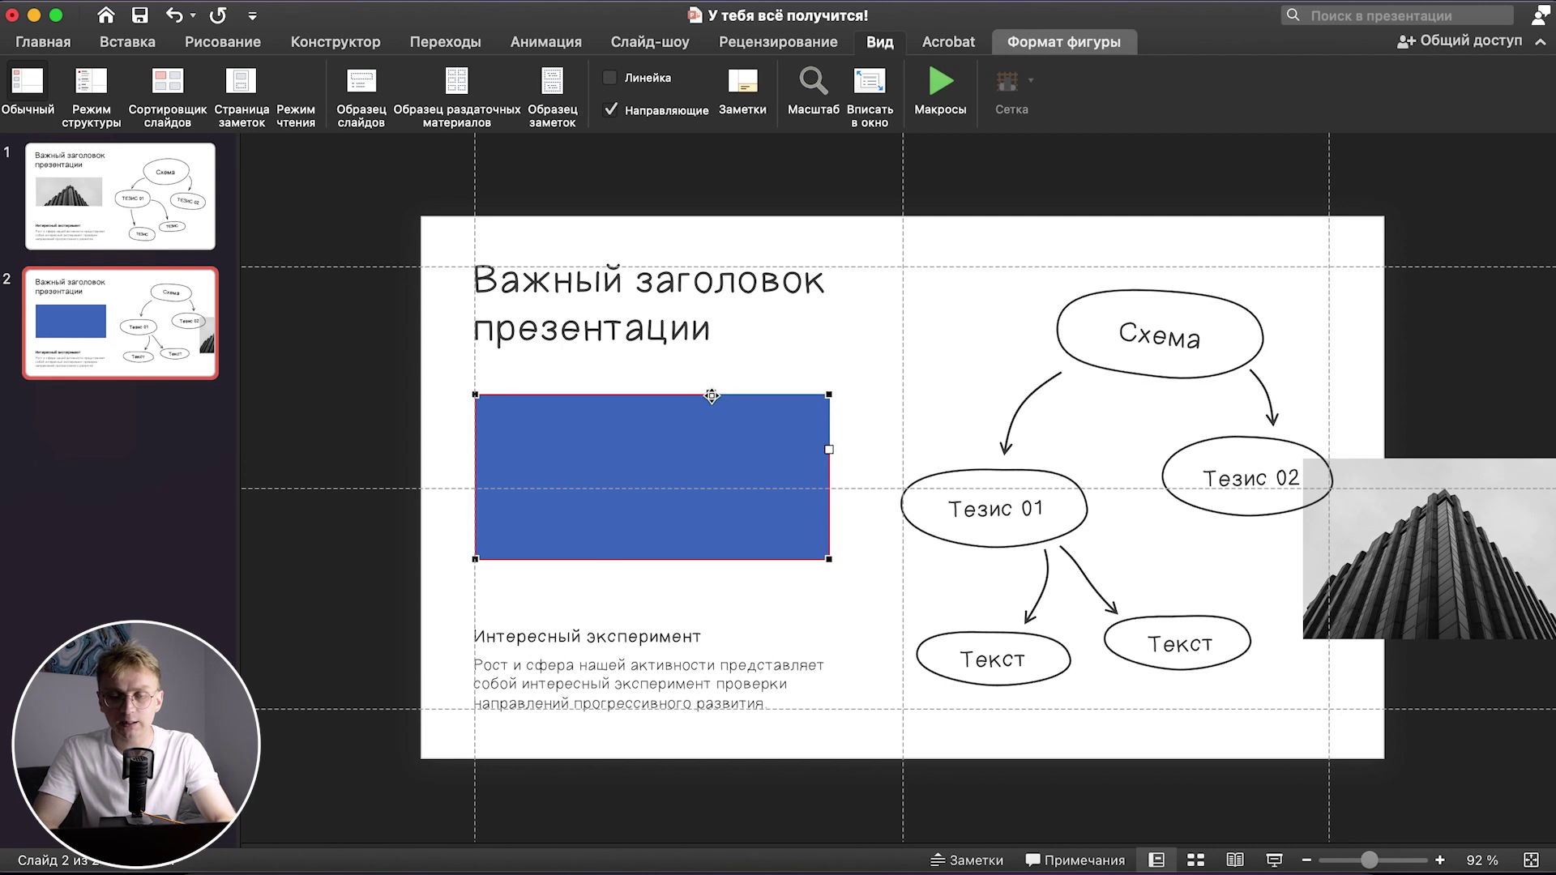
left_click_drag(712, 395, 702, 402)
left_click_drag(828, 446, 839, 455)
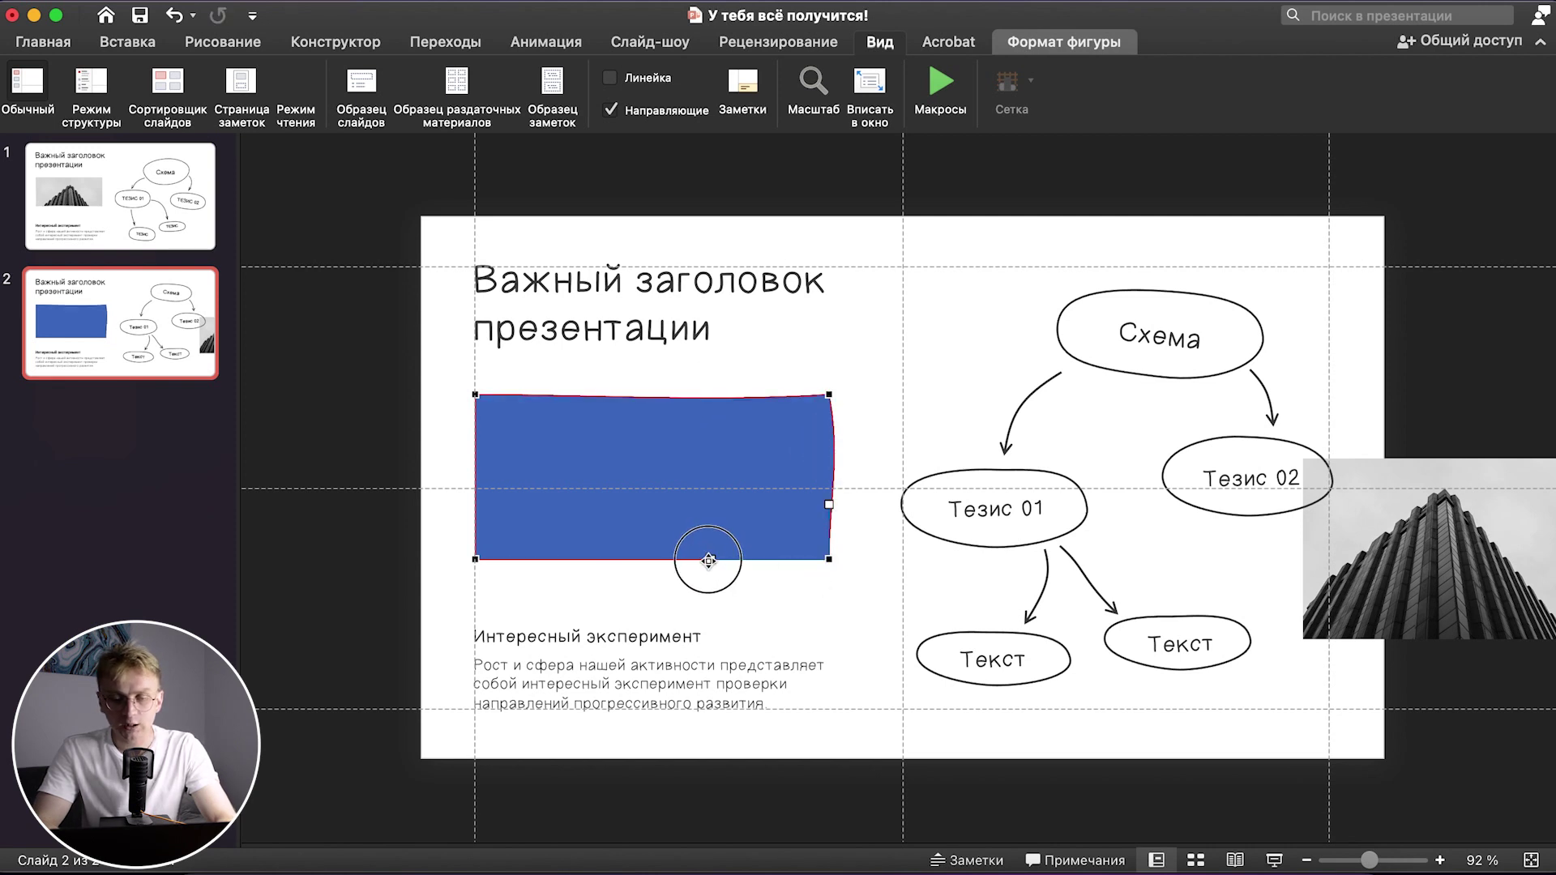
left_click(362, 585)
- Enlarge the building photo to about 12.65 × 6.3 cm behind the blue shape, then select both
left_click_drag(1368, 535, 648, 461)
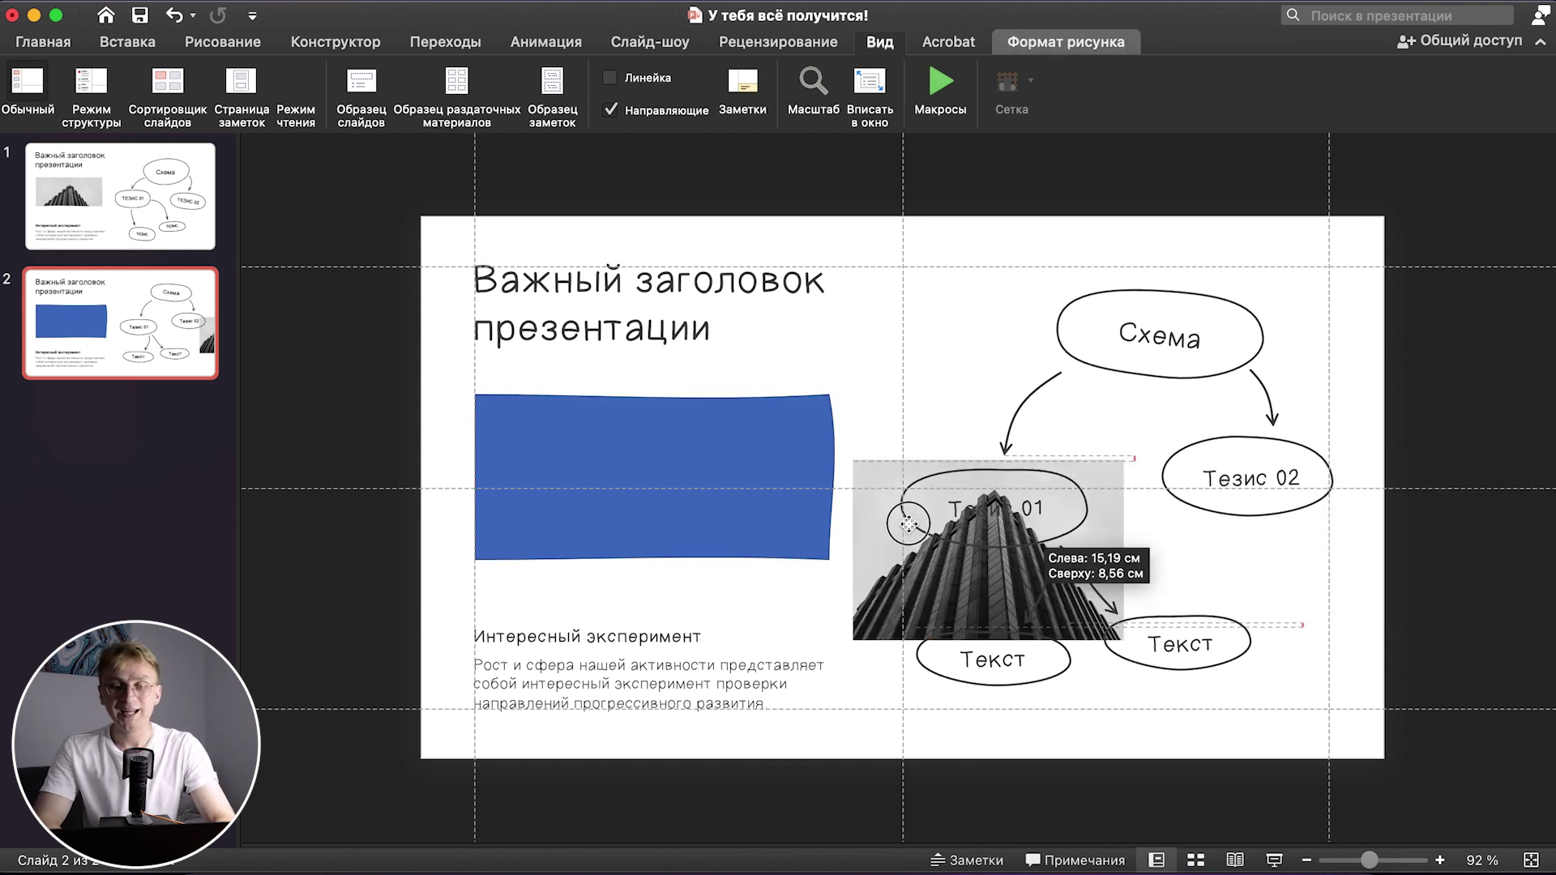
mouse_move(738, 563)
left_mouse_down()
mouse_move(835, 600)
mouse_move(835, 626)
mouse_move(799, 588)
left_mouse_up()
left_click(655, 559)
left_click_drag(655, 560, 654, 595)
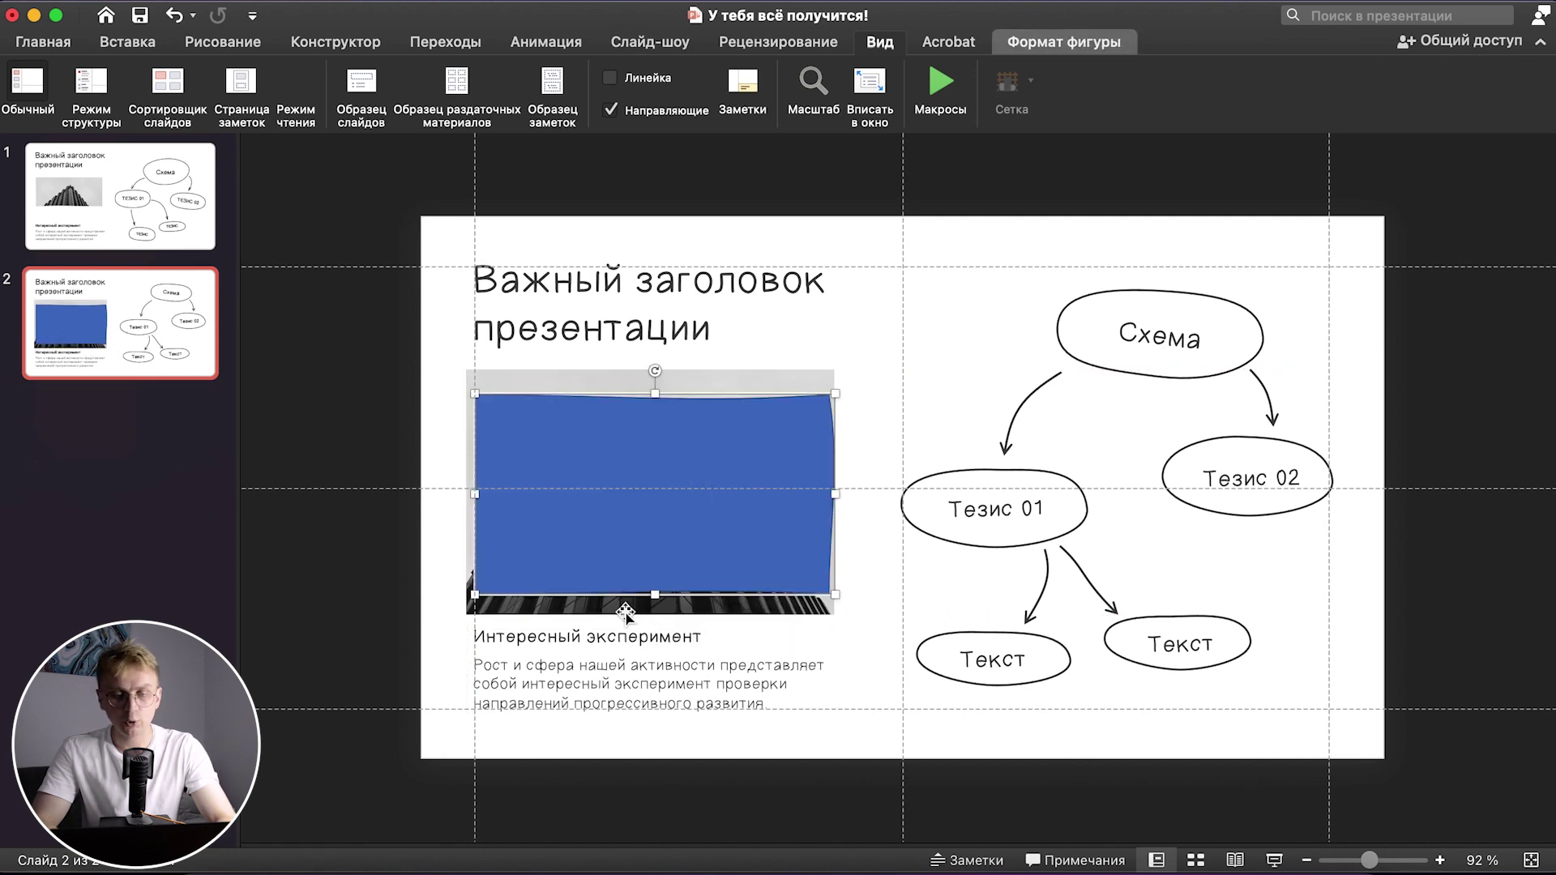
left_click(616, 607)
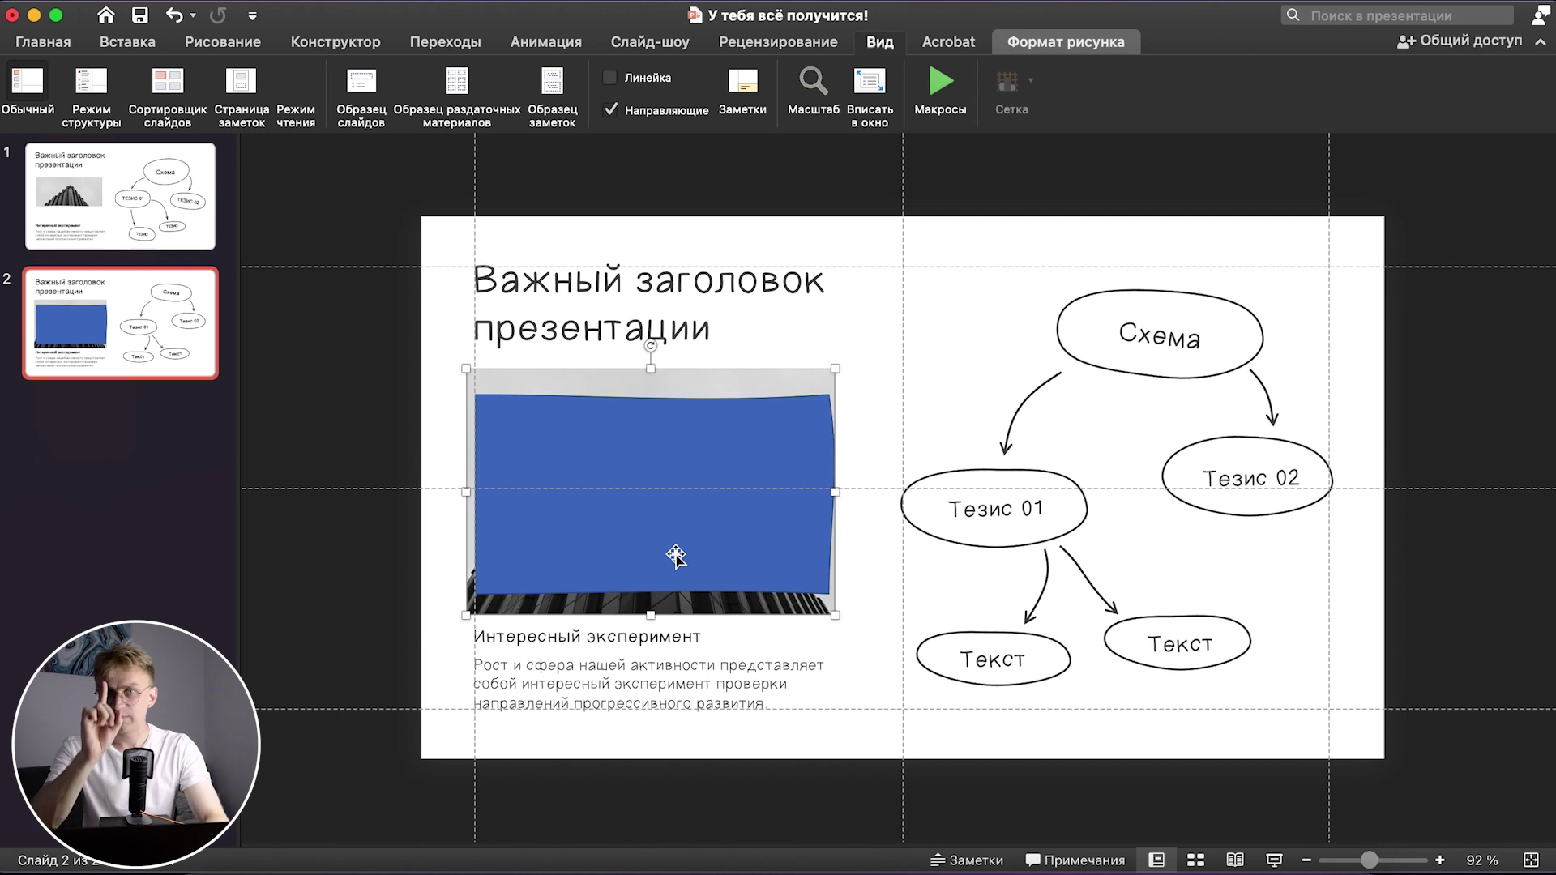
left_click(676, 556, "shift")
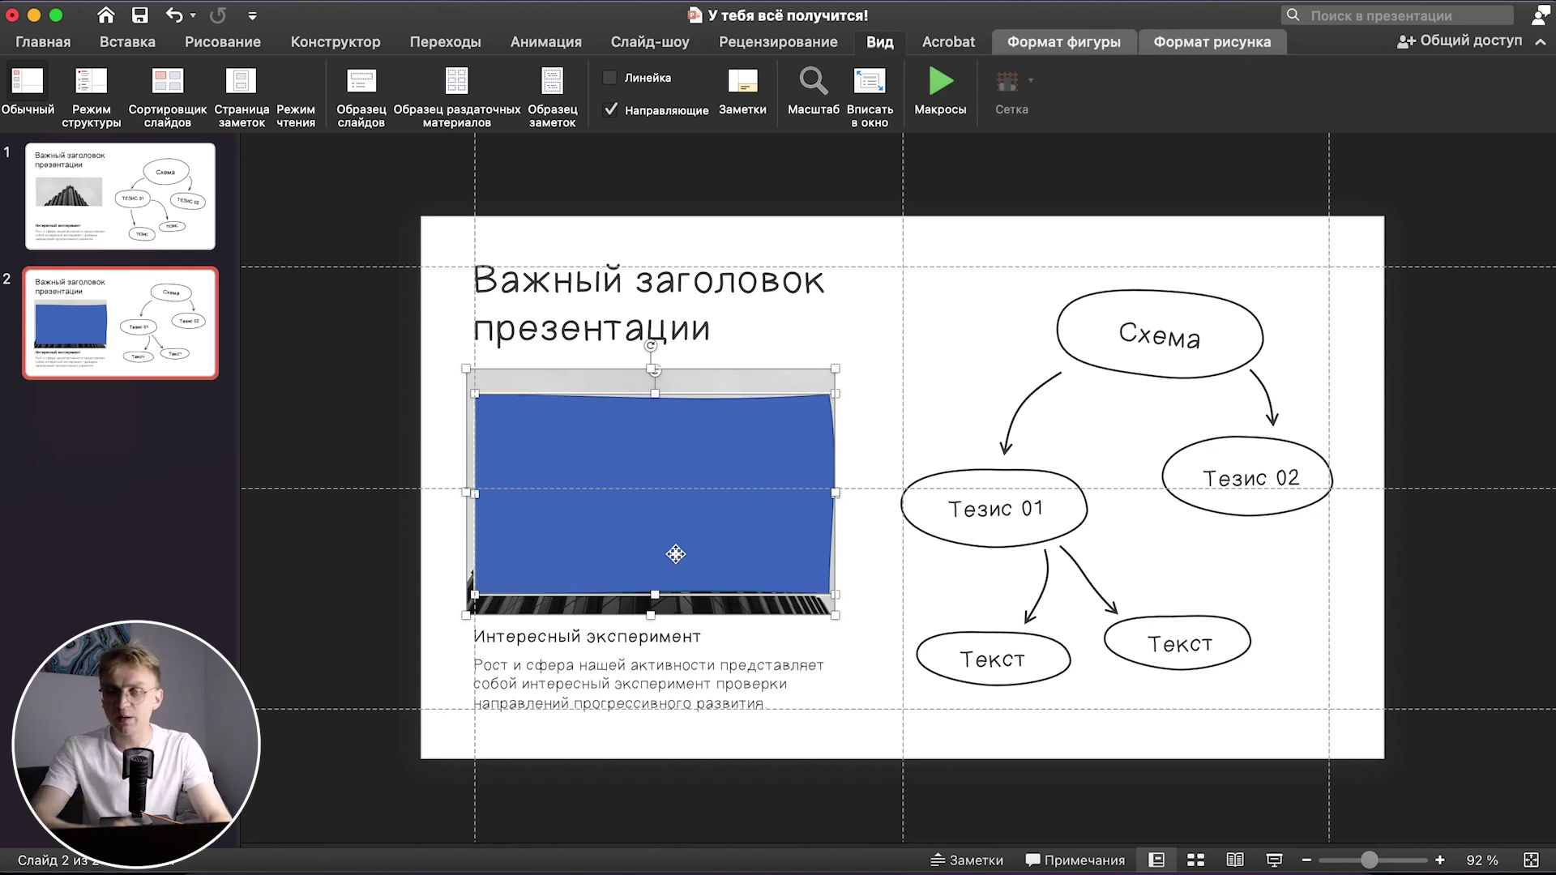
- Intersect the photo with the wavy shape using Merge Shapes, then nudge the result up
left_click(1080, 47)
left_click(134, 109)
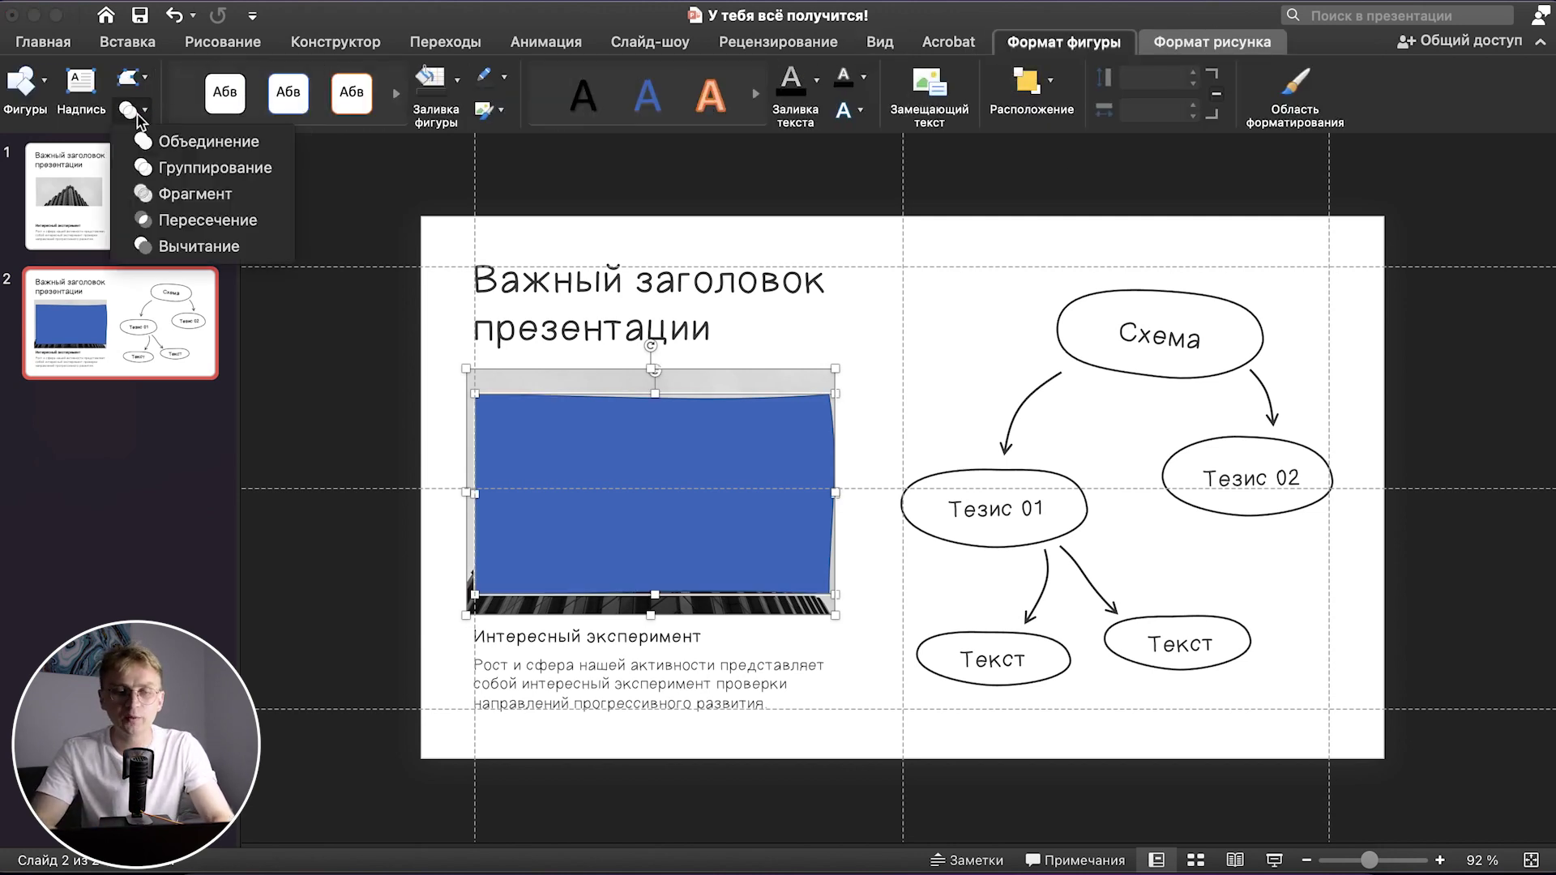
left_click(185, 218)
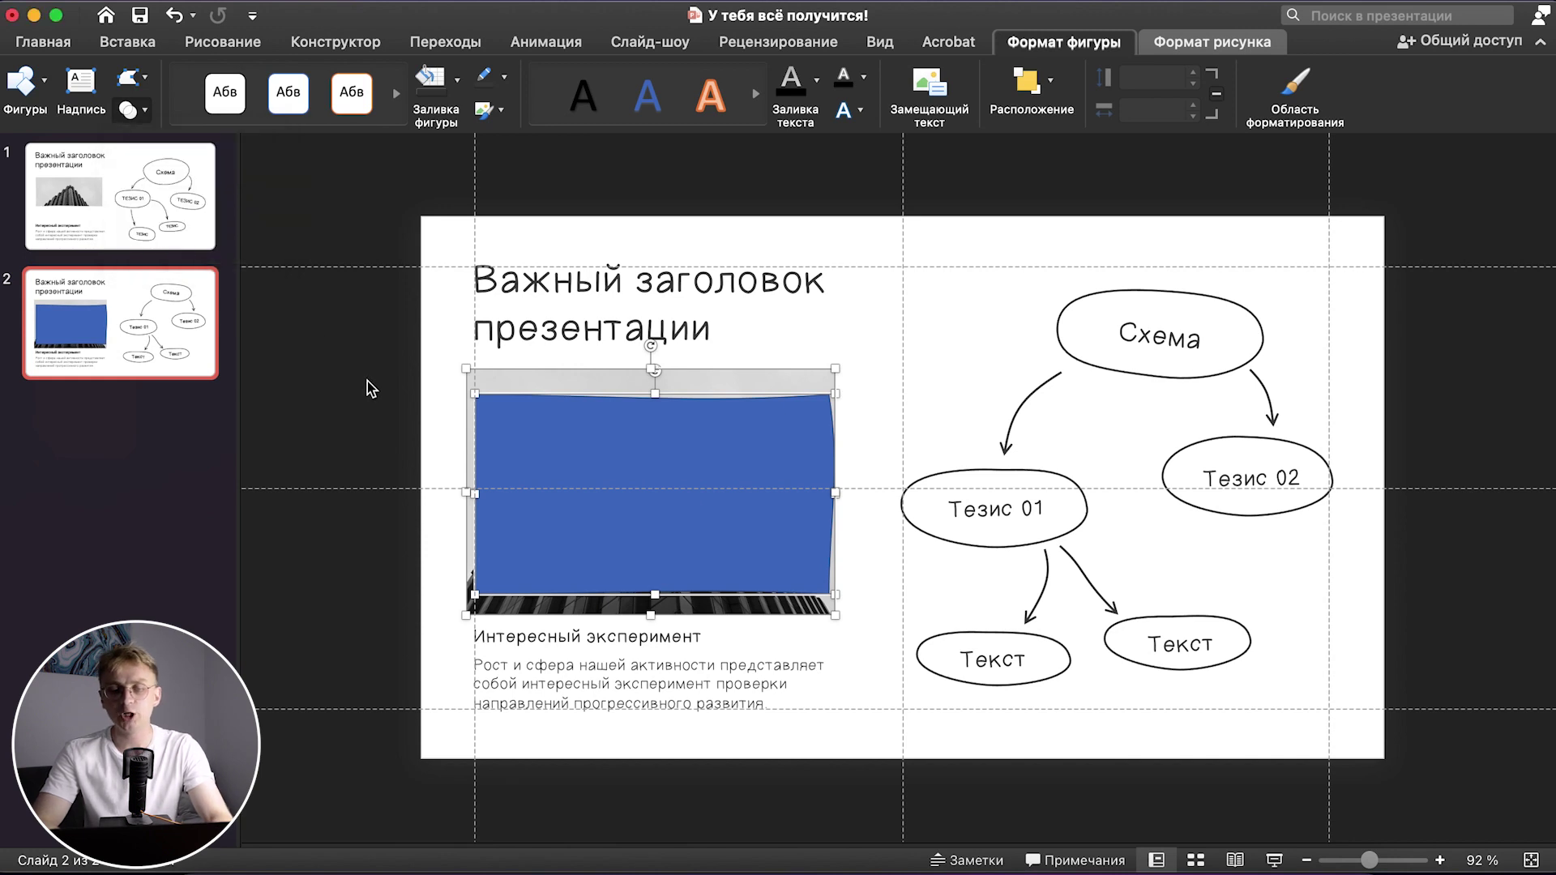
left_click(880, 42)
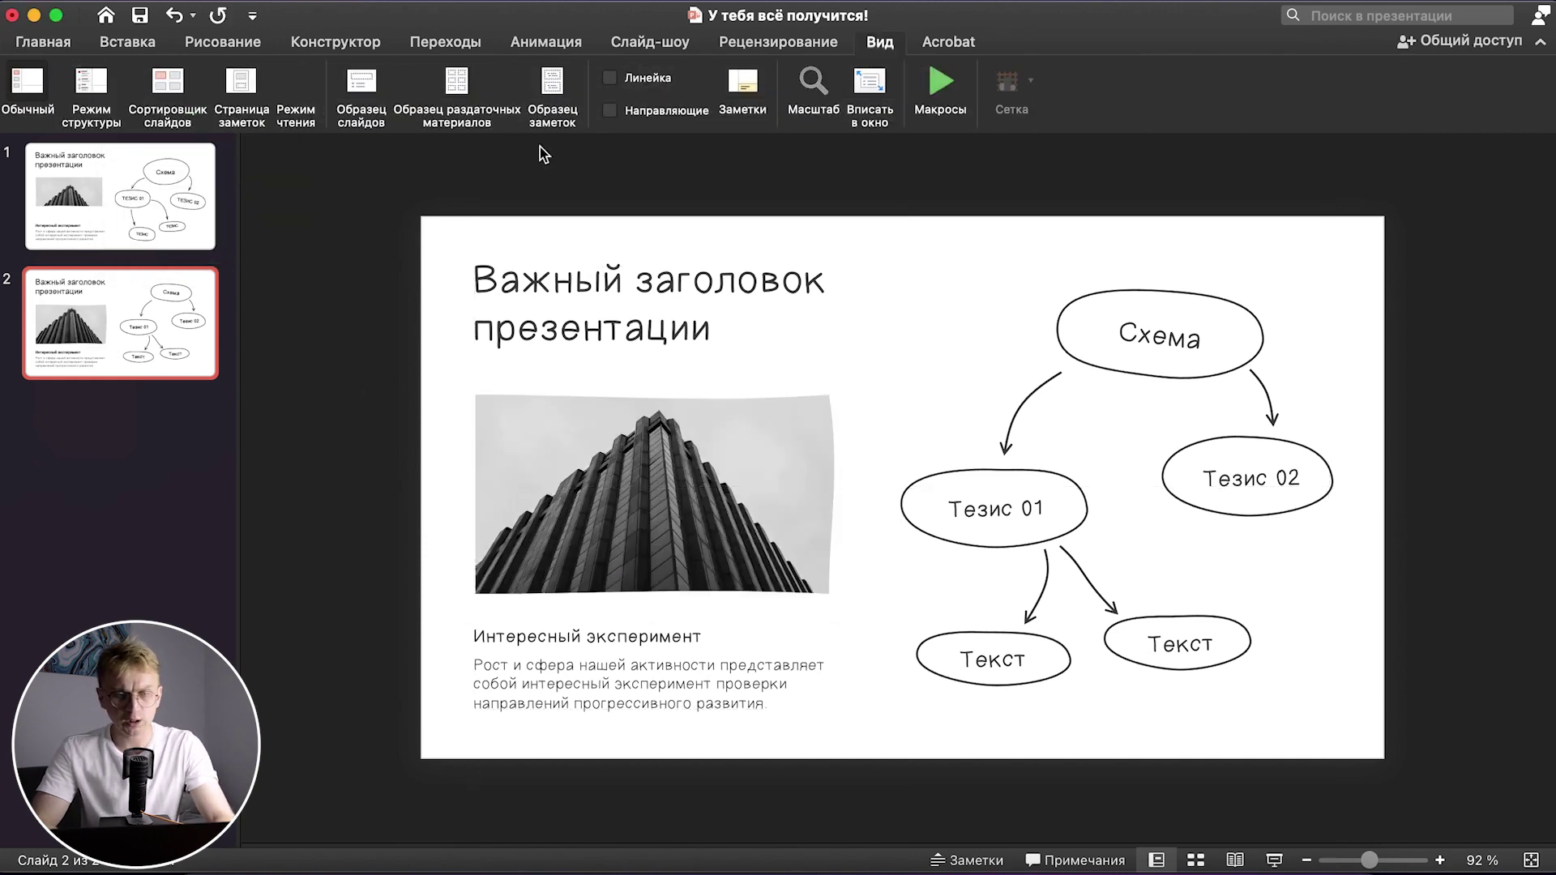
left_click(600, 526)
key("Up")
key("Up")
key("Up")
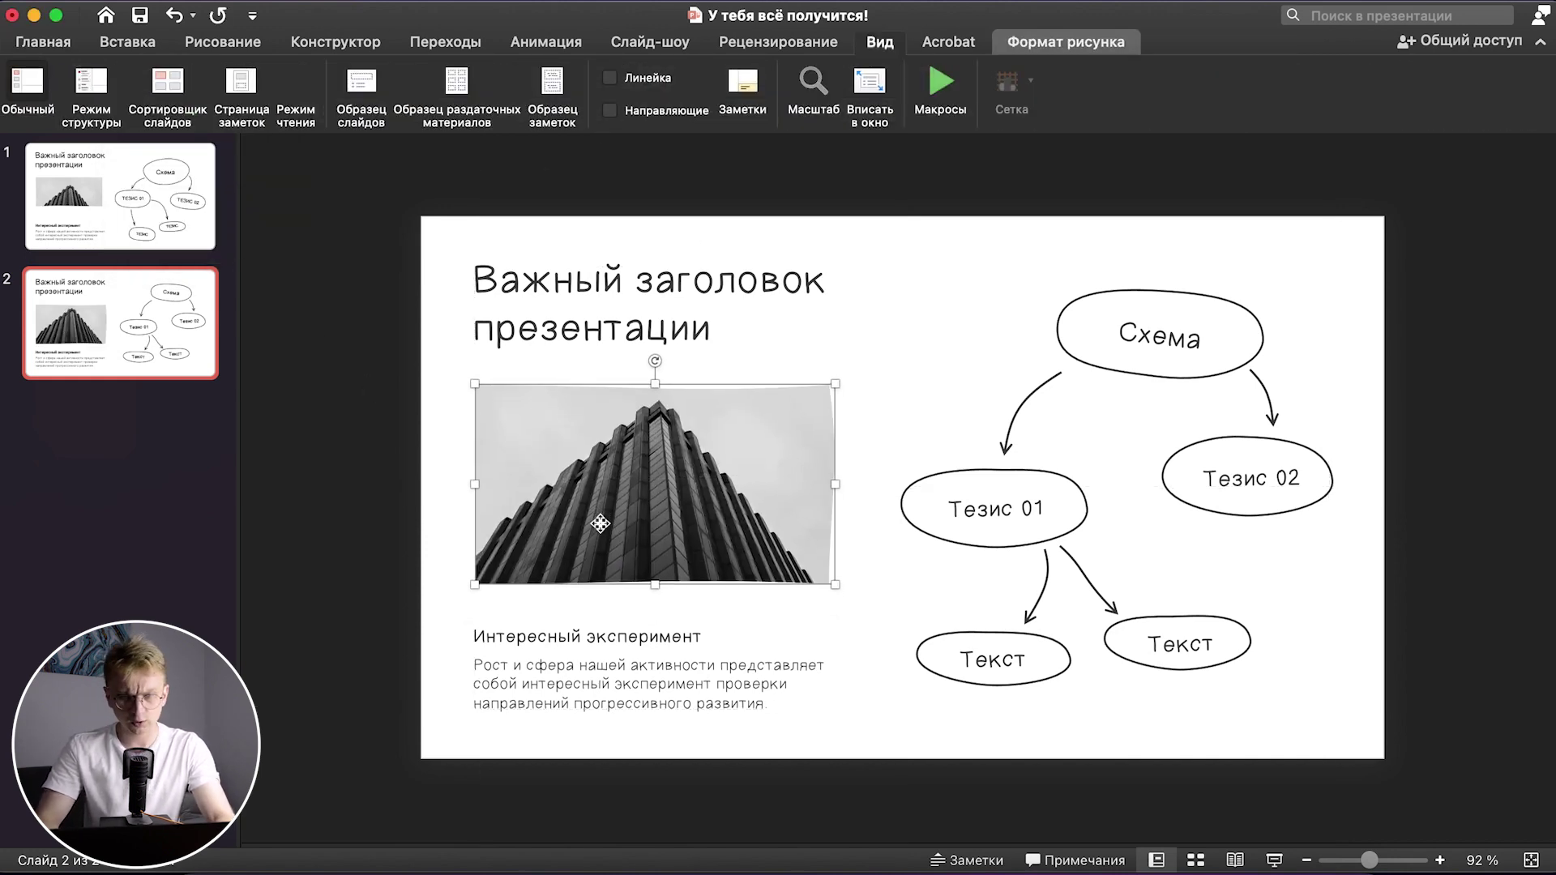
- Check the cropped photo beside the Схема diagram, then undo and redo the crop to compare
left_click(355, 462)
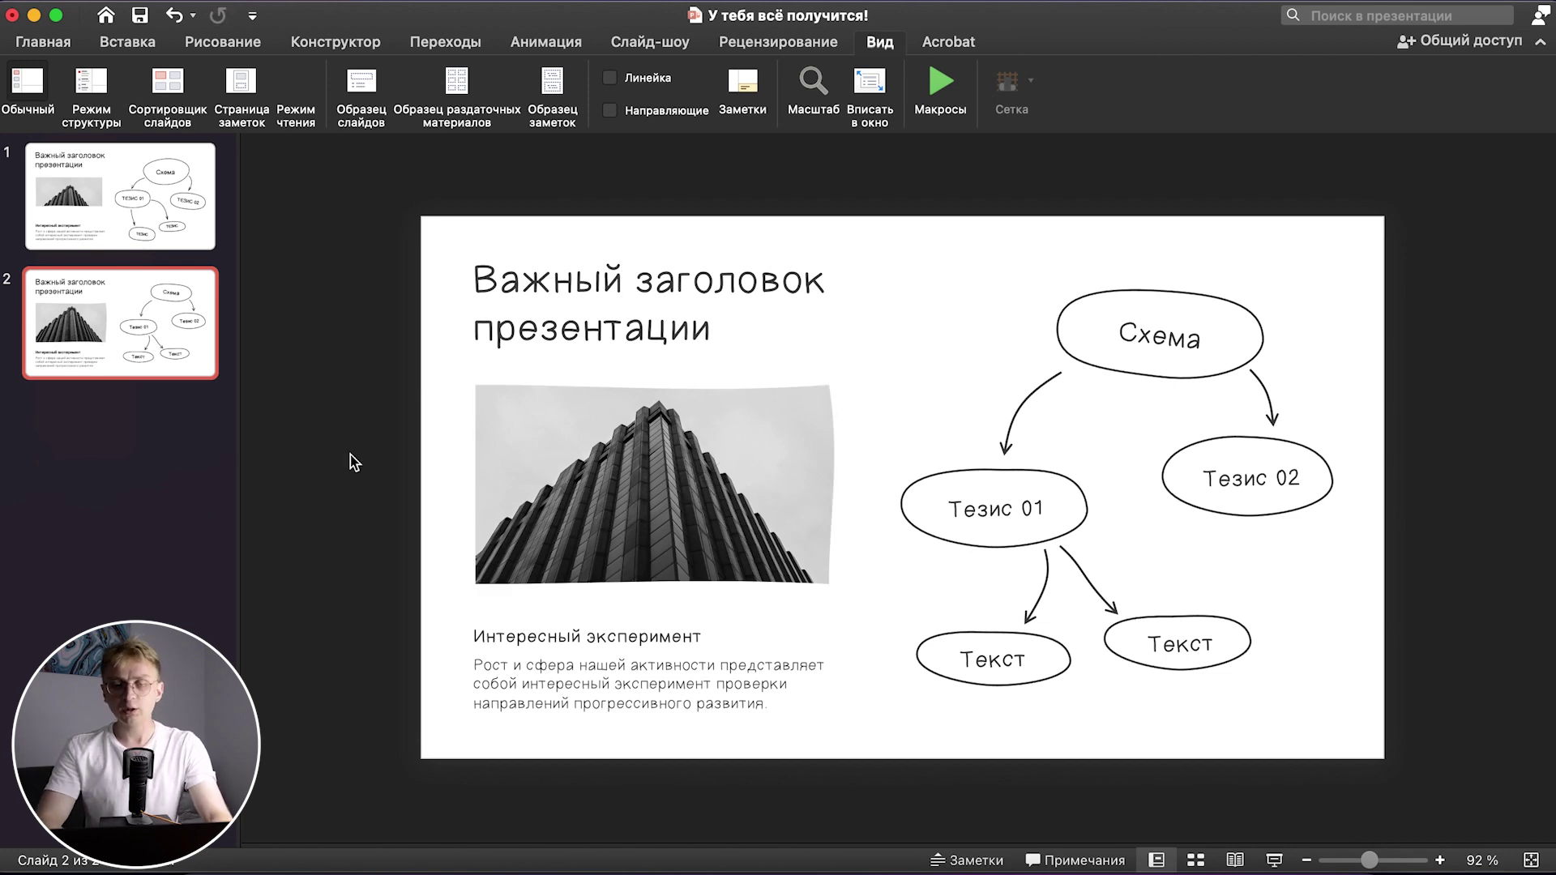
scroll(350, 455, "down", 1)
scroll(350, 455, "down", 1)
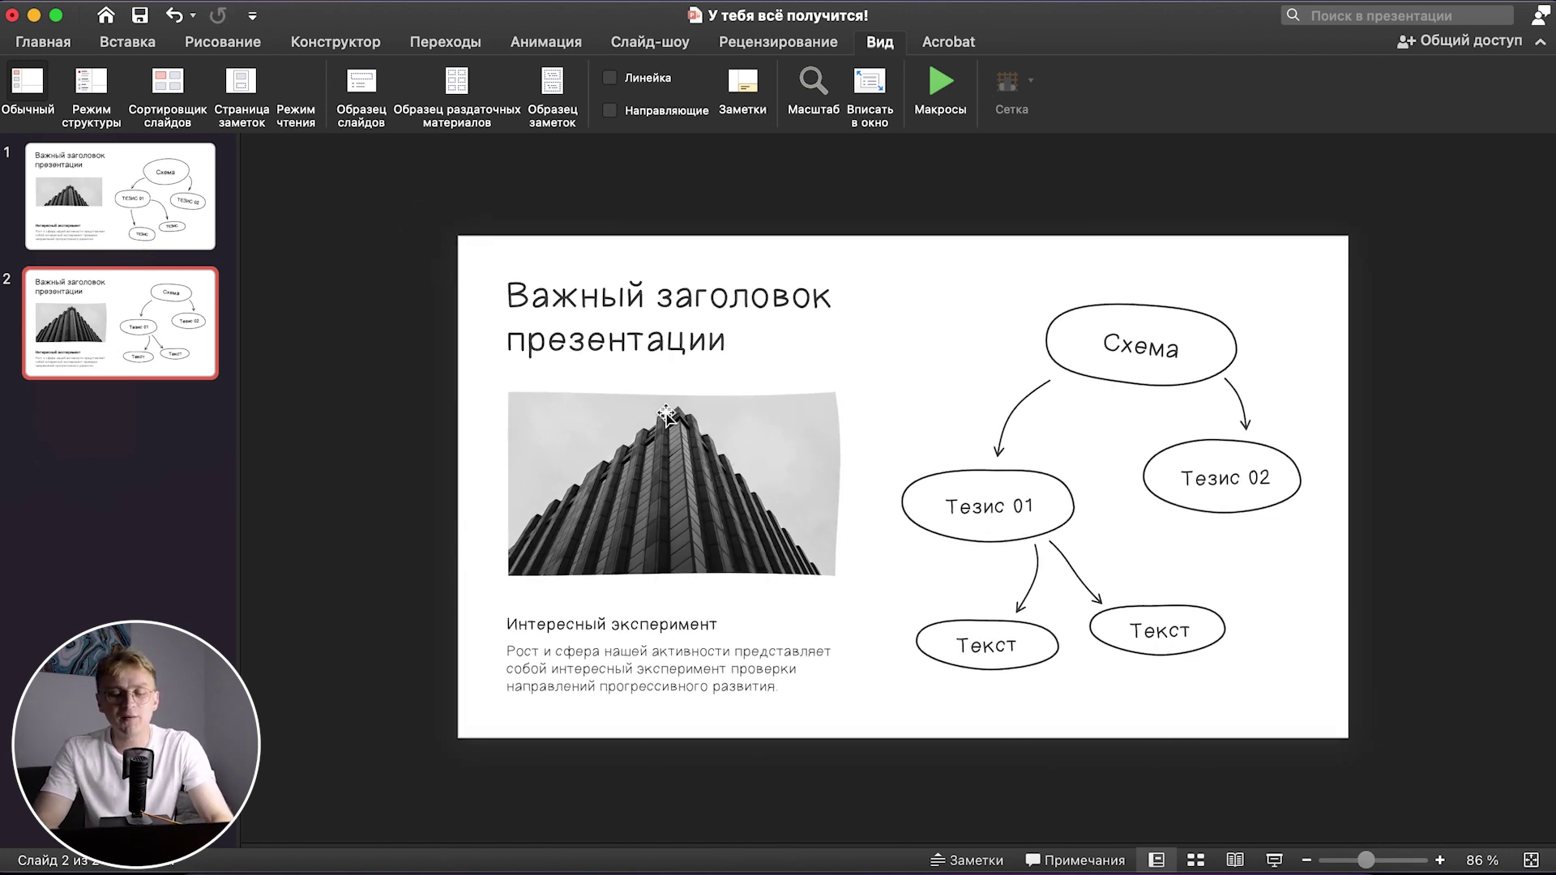
left_click(672, 454)
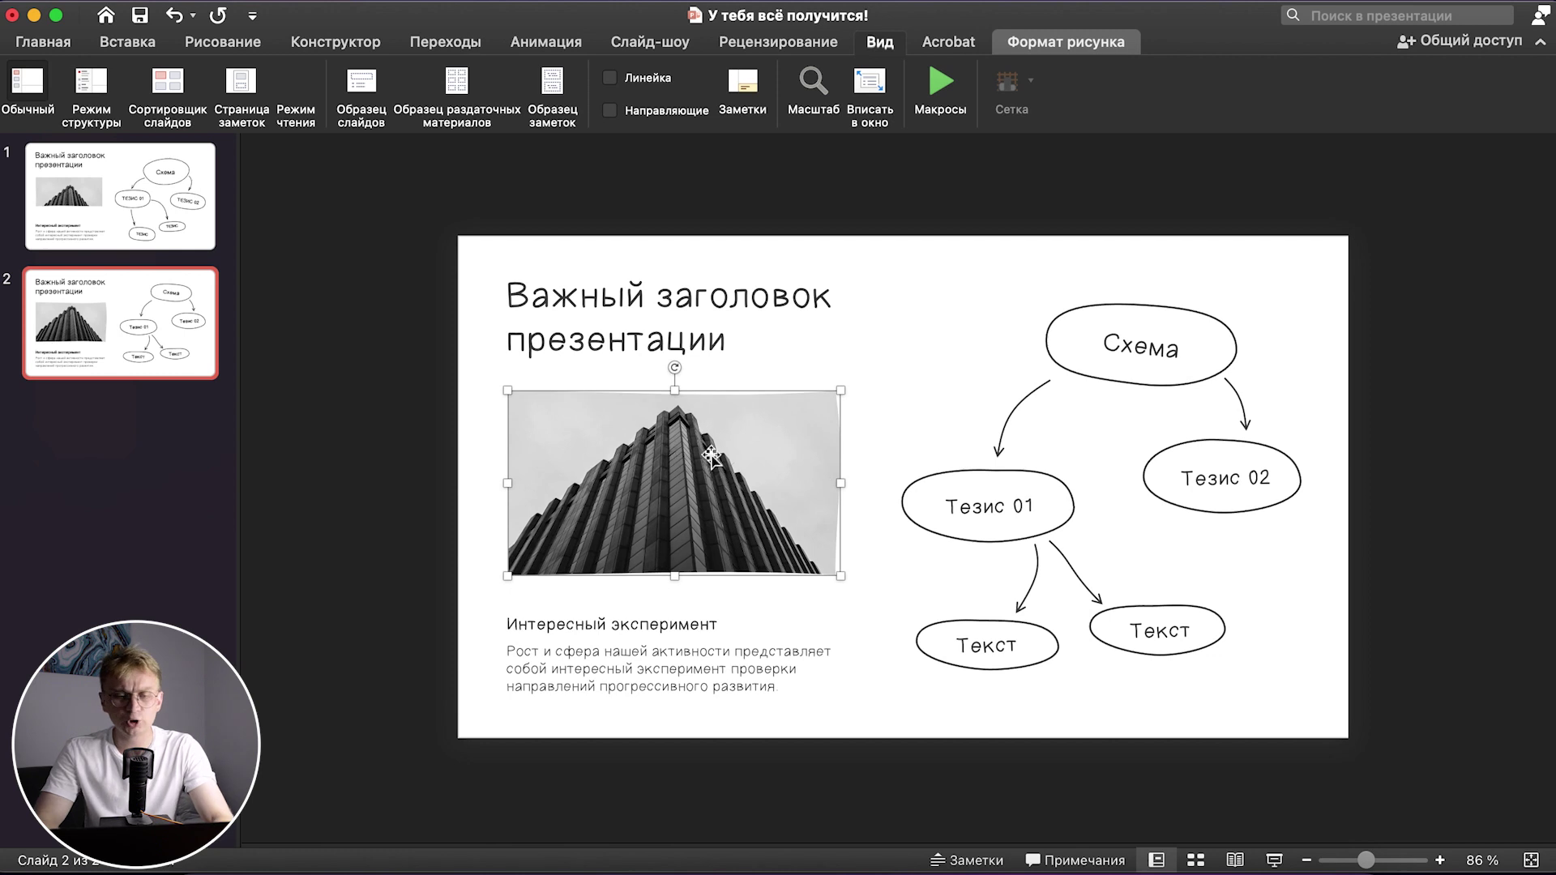
left_click(1114, 386)
left_click(777, 495)
left_click(378, 490)
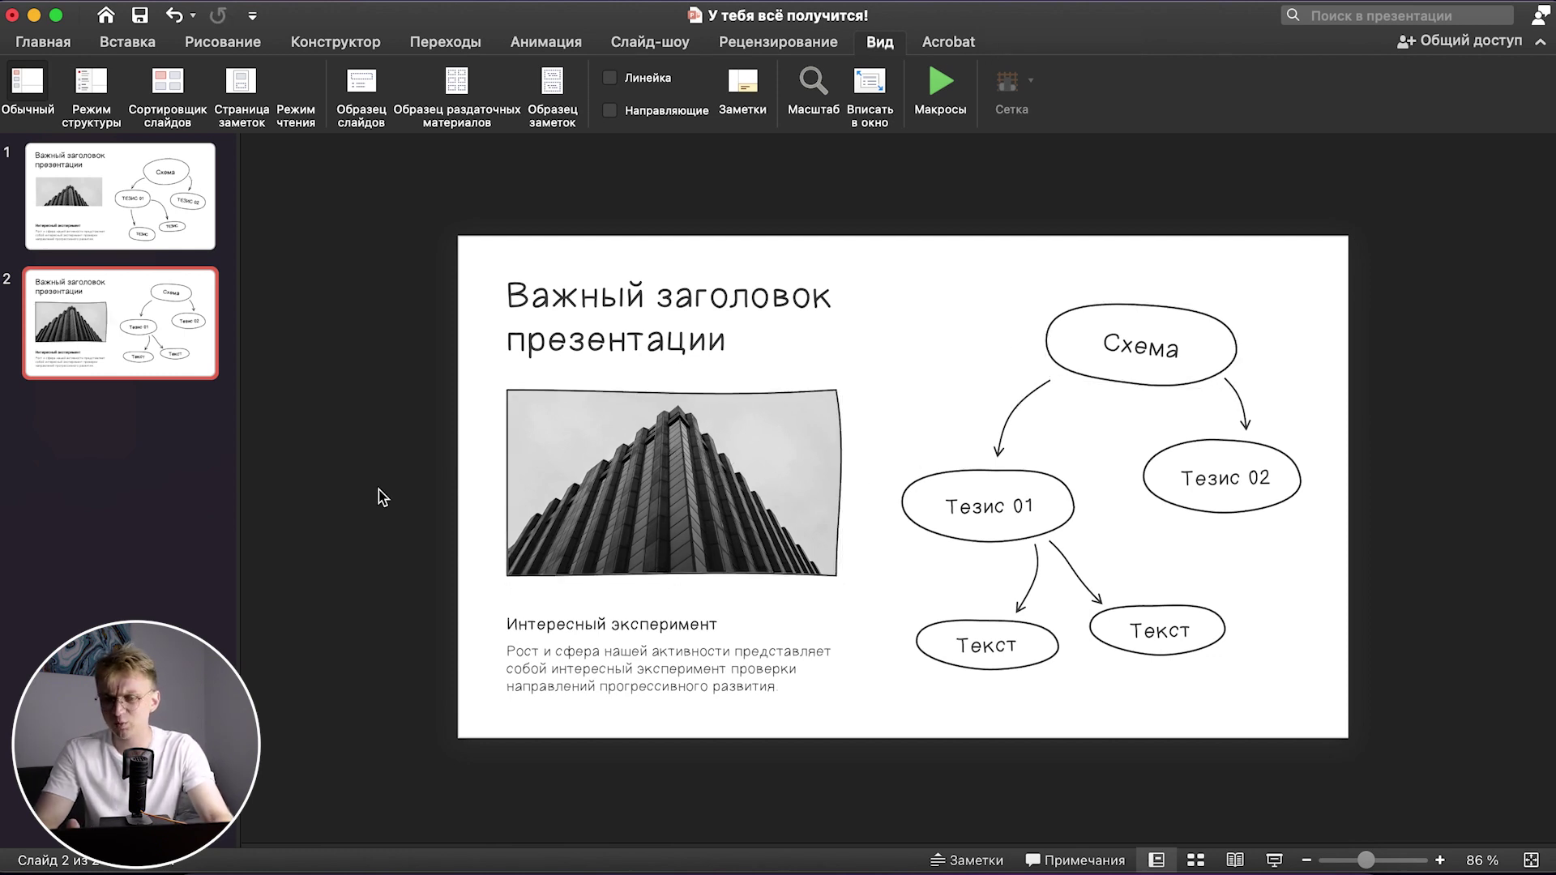
key("ctrl+z")
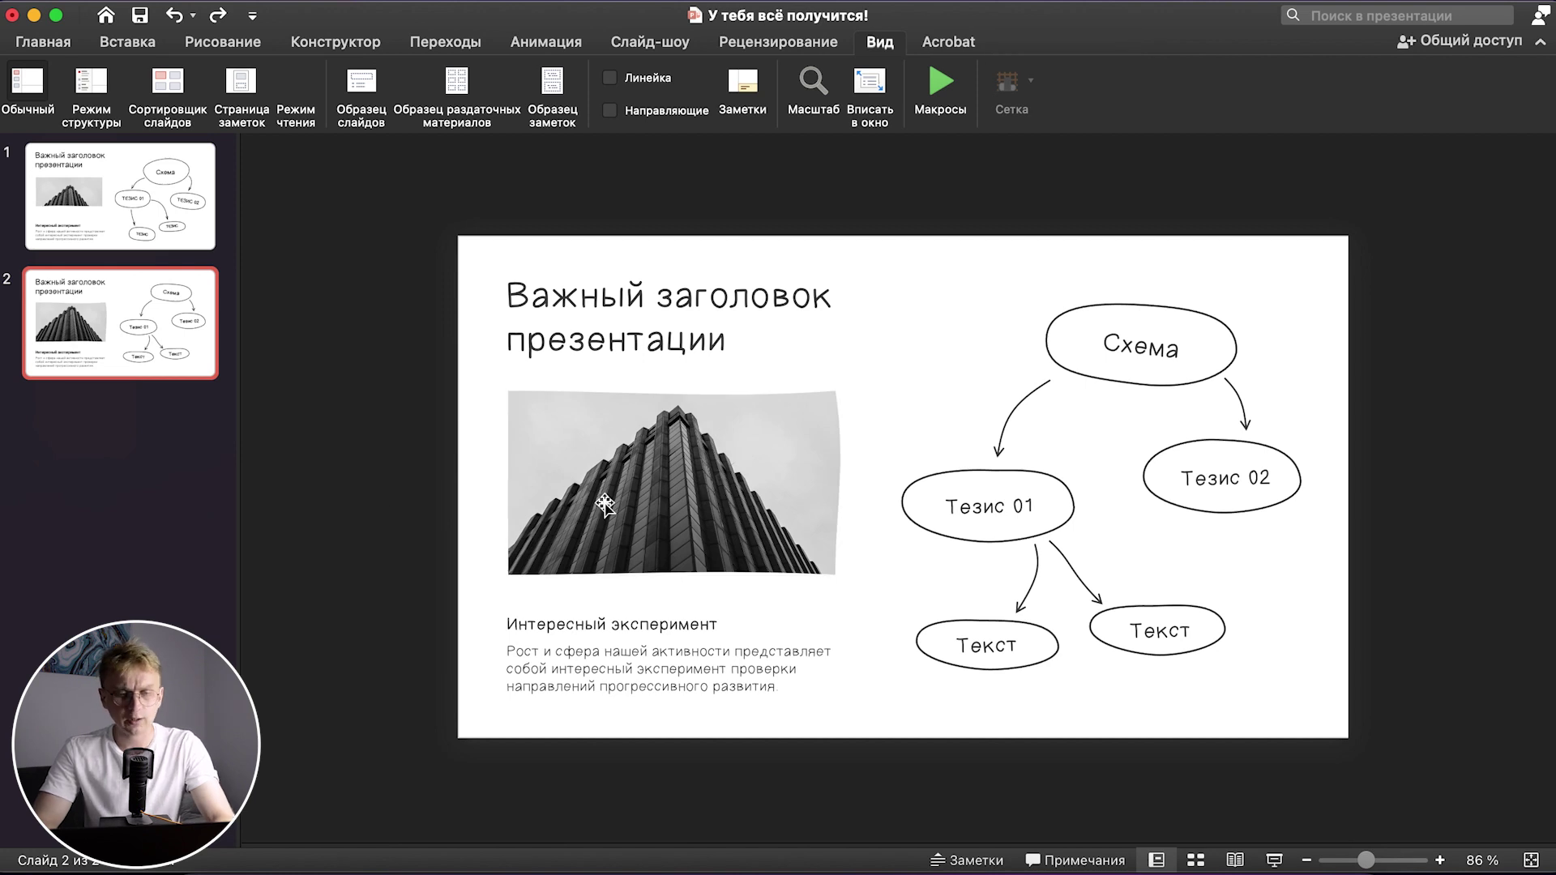
key("ctrl+y")
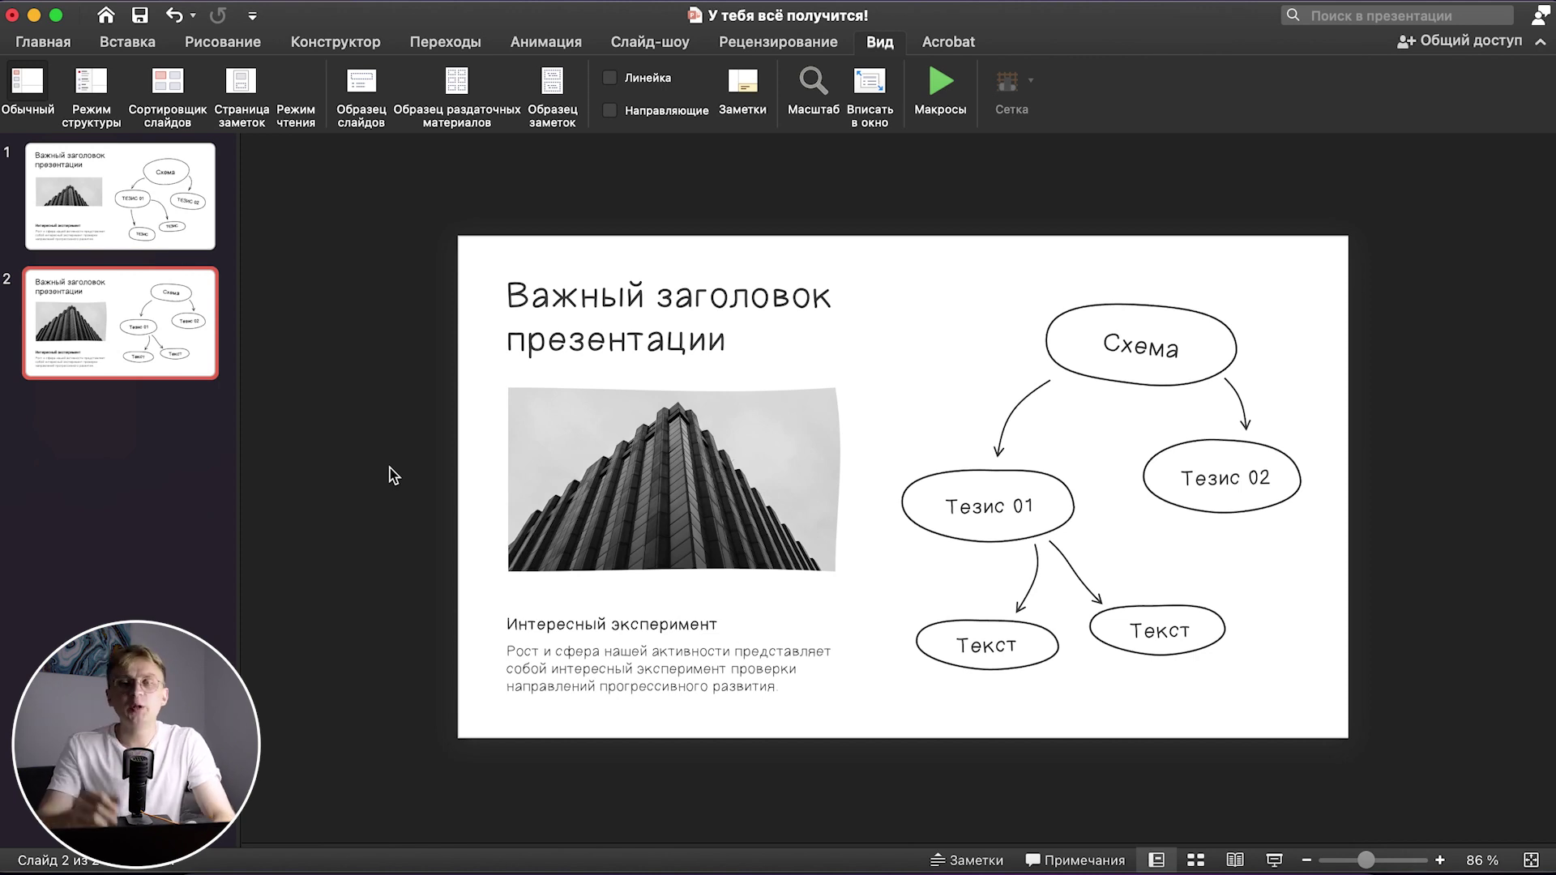
left_click_drag(419, 183, 887, 771)
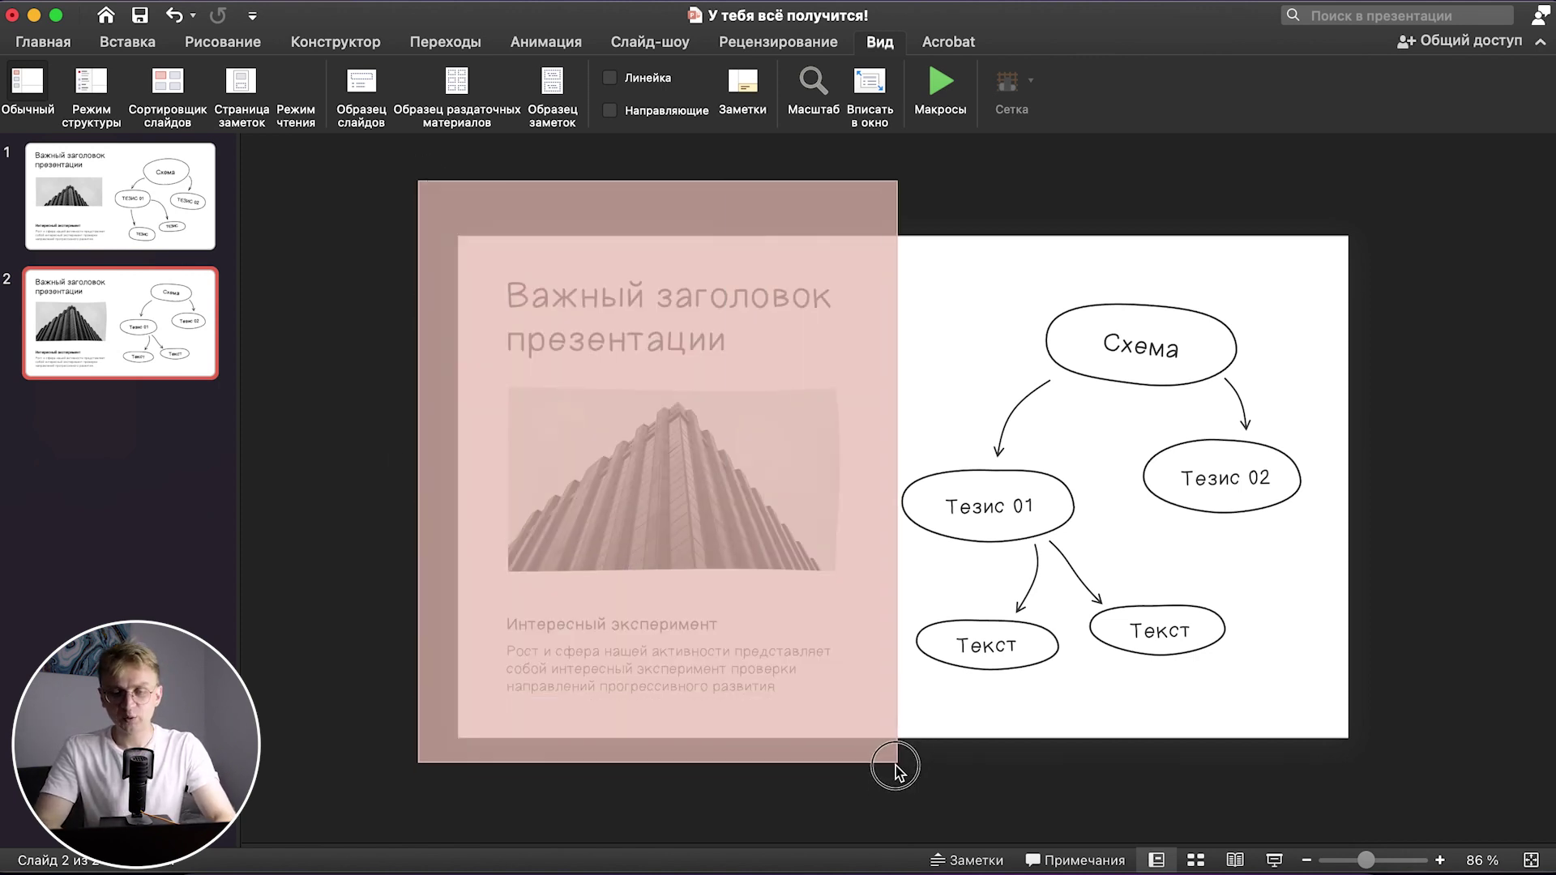
left_click(887, 771)
left_click_drag(1426, 753, 774, 178)
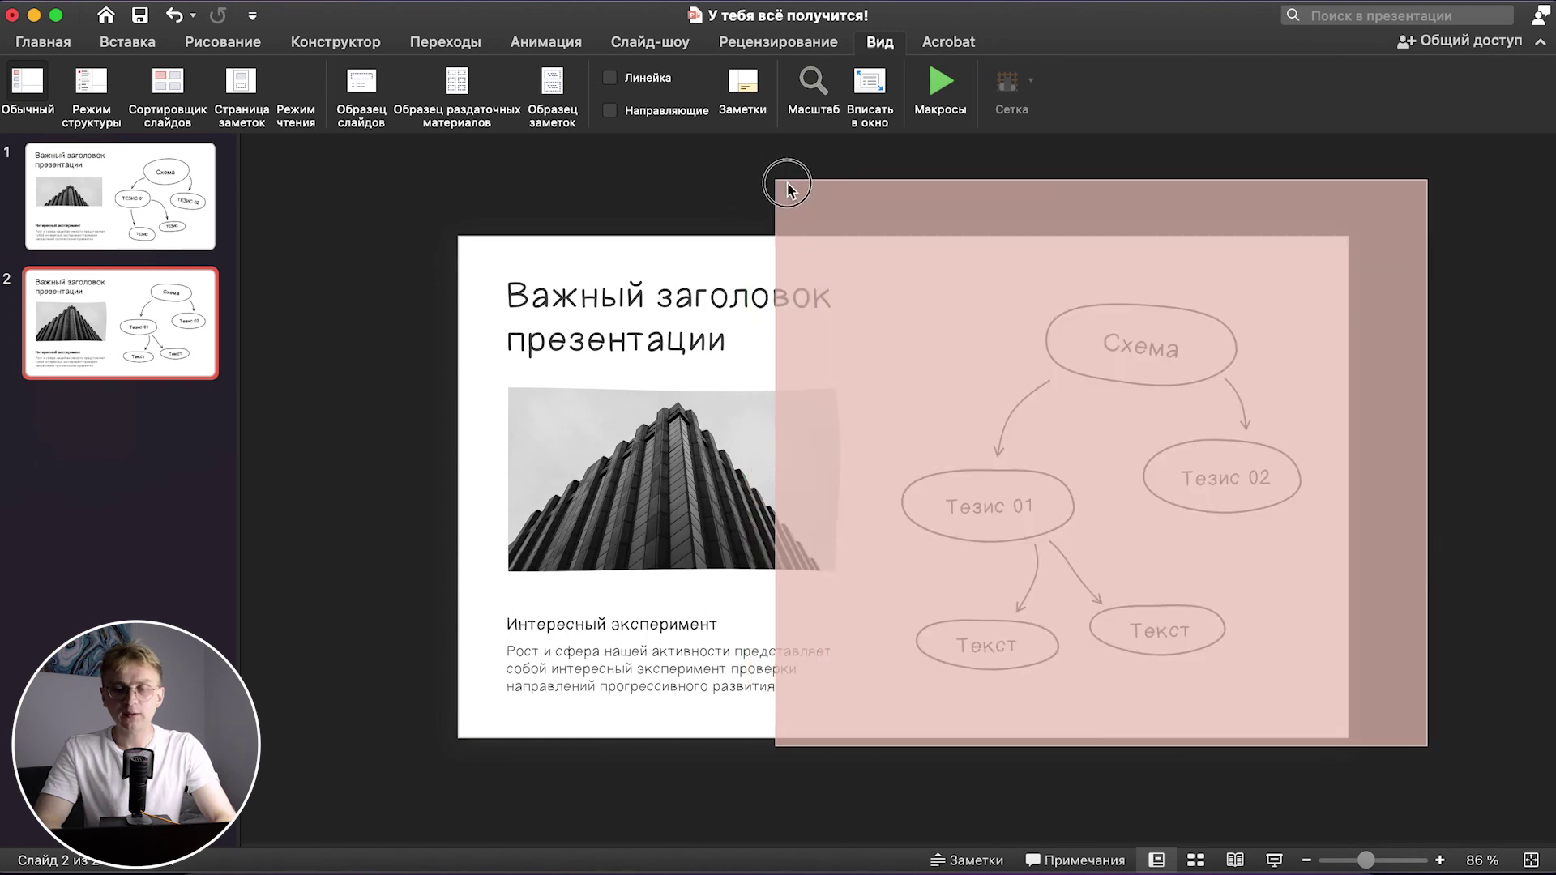
left_click(838, 185)
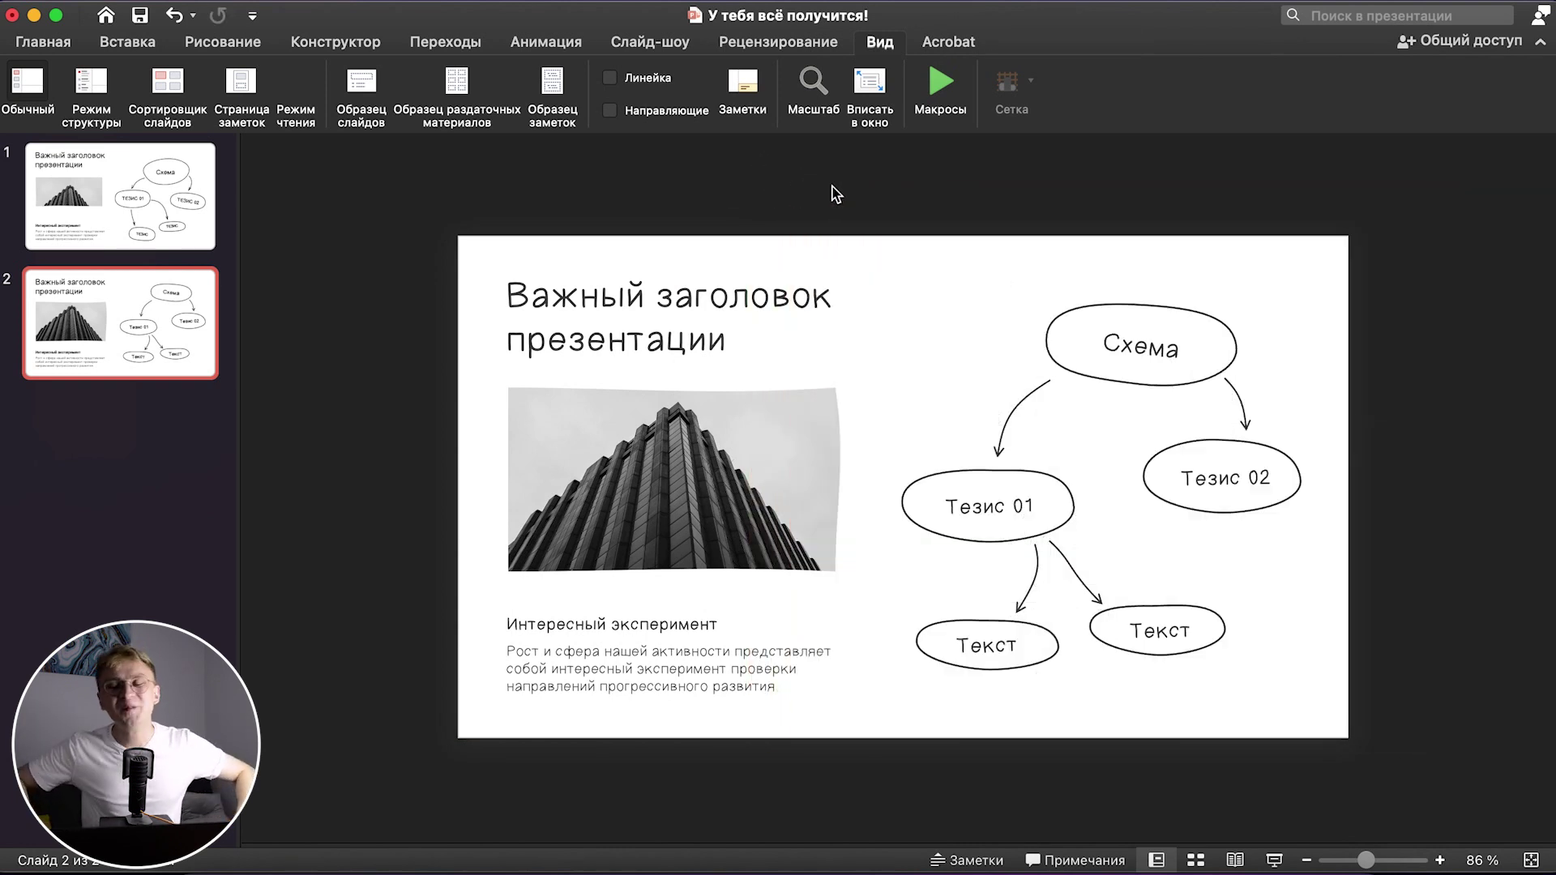